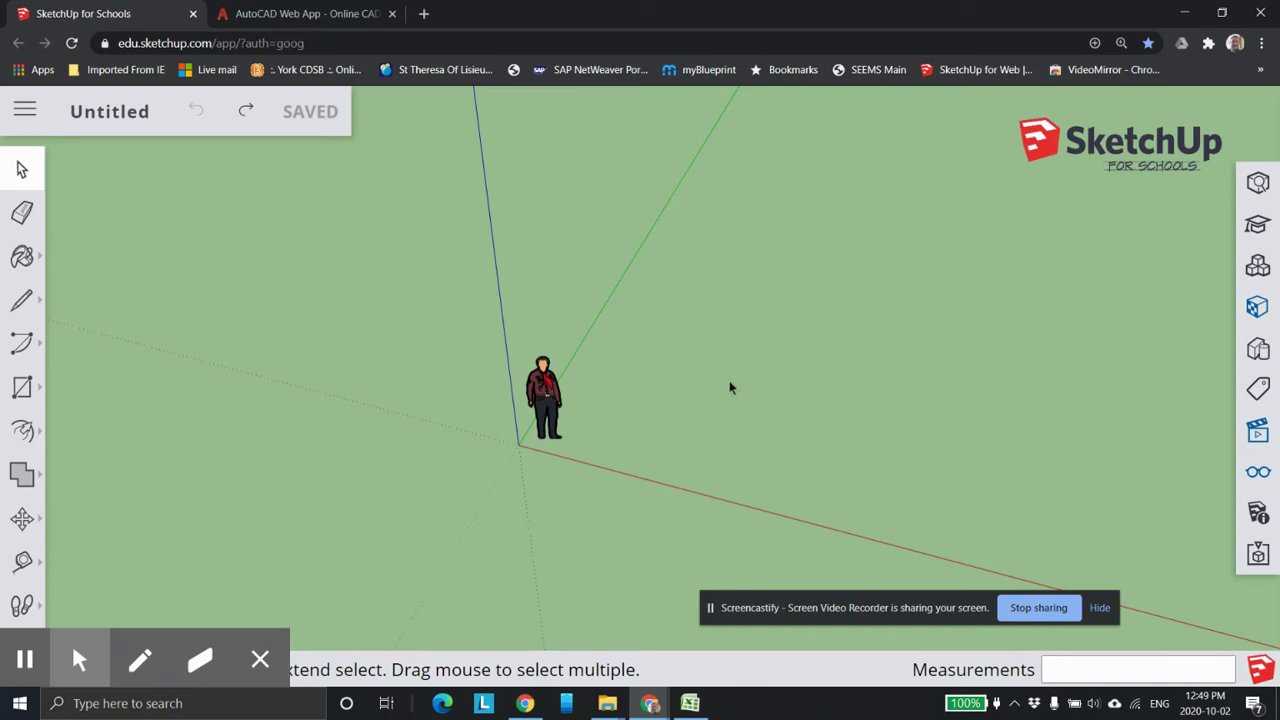
# - Check the cabin floor plan's overall dimensions in the AutoCAD web app and return to SketchUp
pyautogui.click(266, 14)
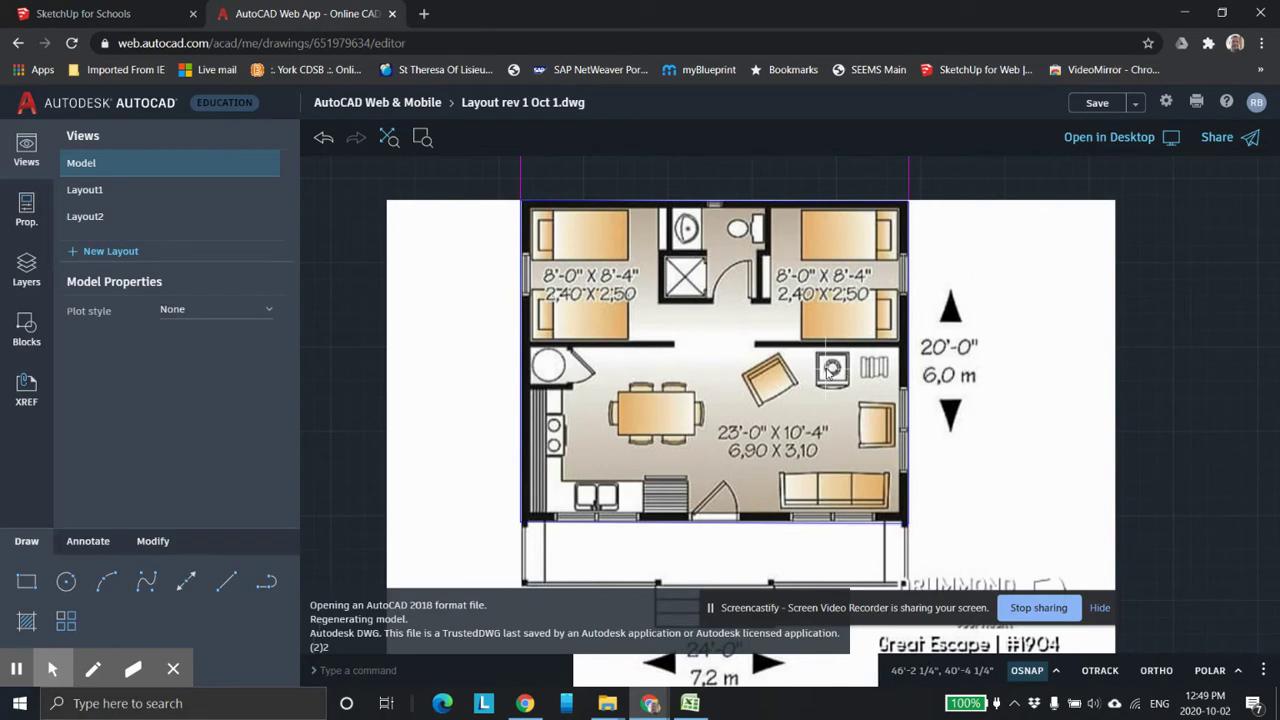
pyautogui.click(122, 18)
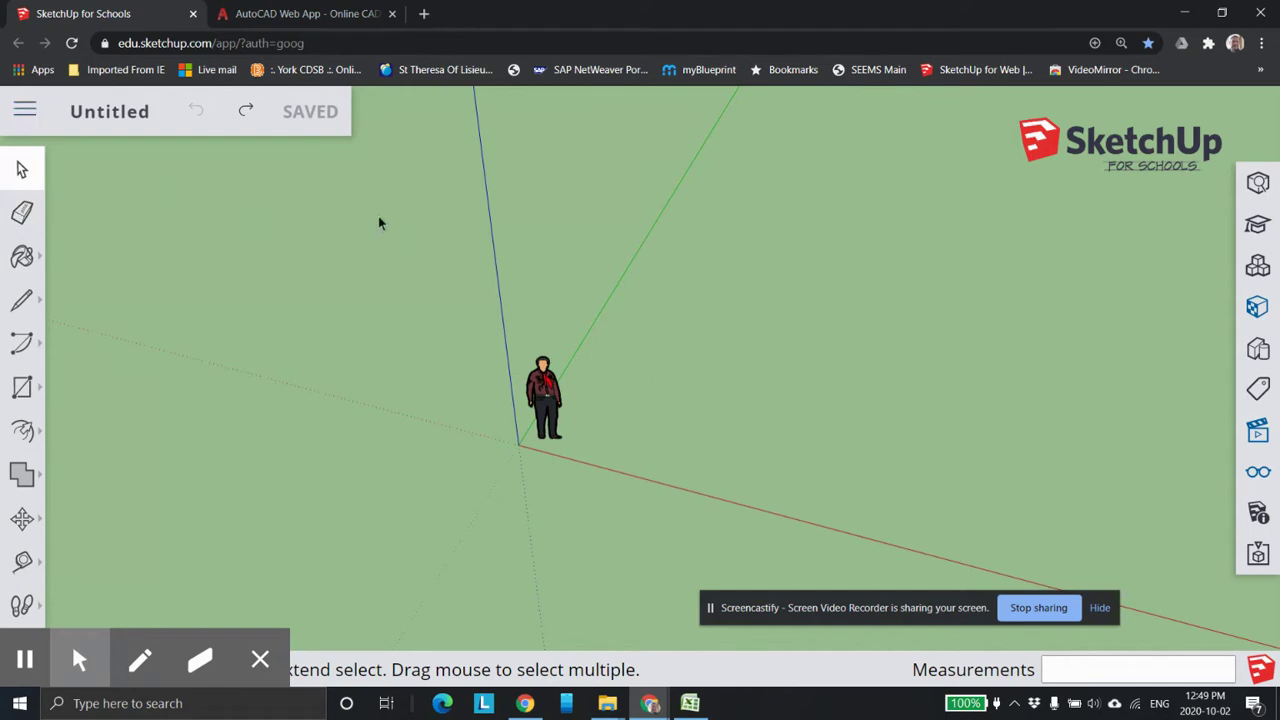
pyautogui.click(305, 14)
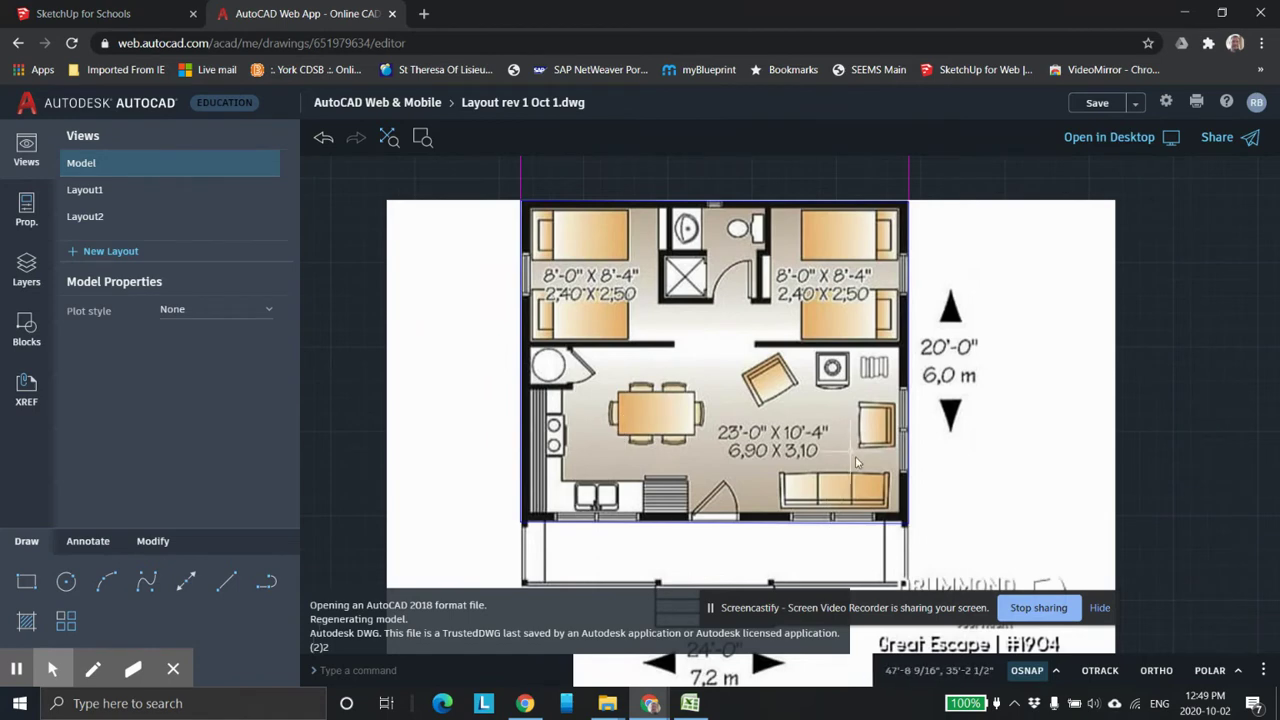
pyautogui.click(120, 14)
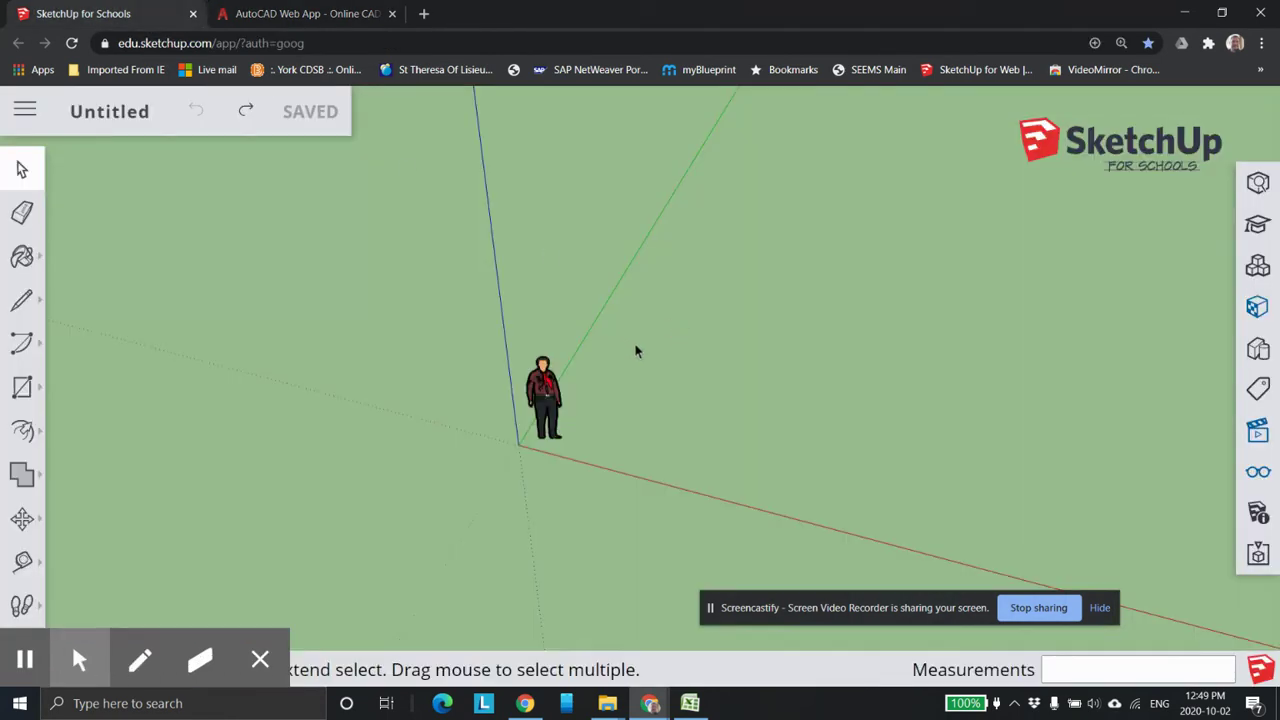
# - Draw a 24' by 20' rectangle on the ground, starting at the origin, as the cabin's footprint
pyautogui.click(22, 387)
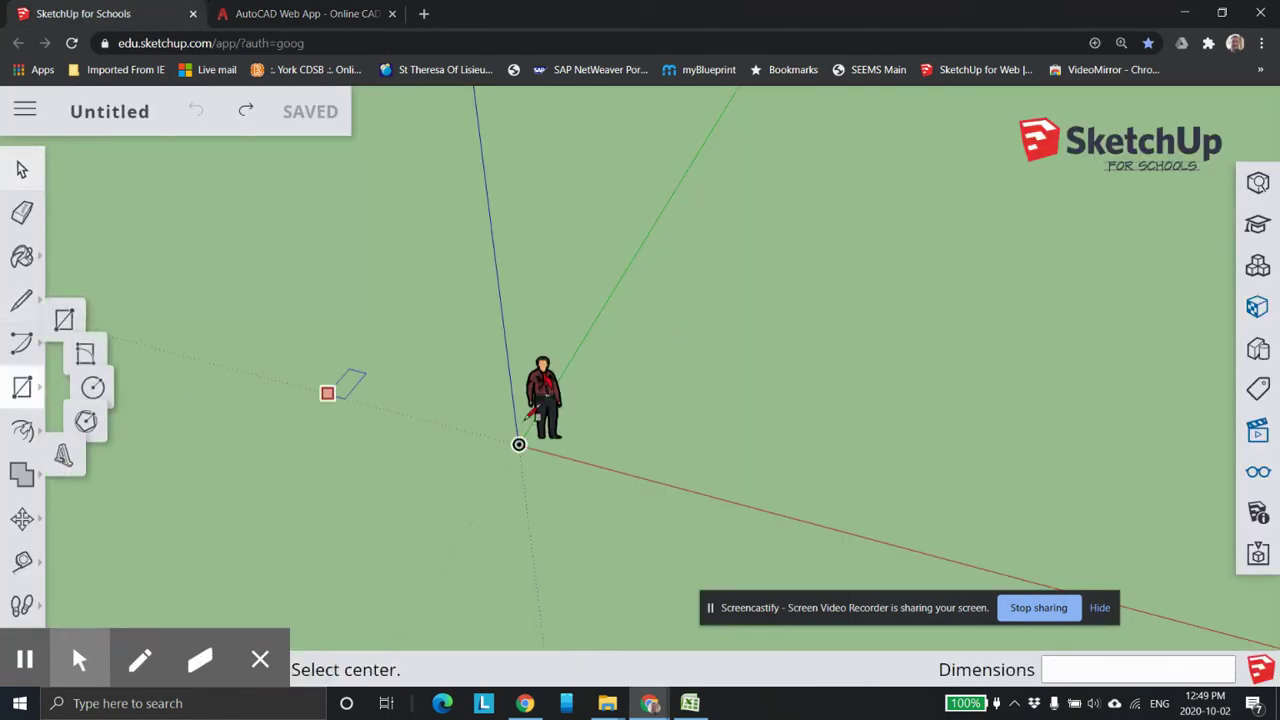
pyautogui.click(520, 444)
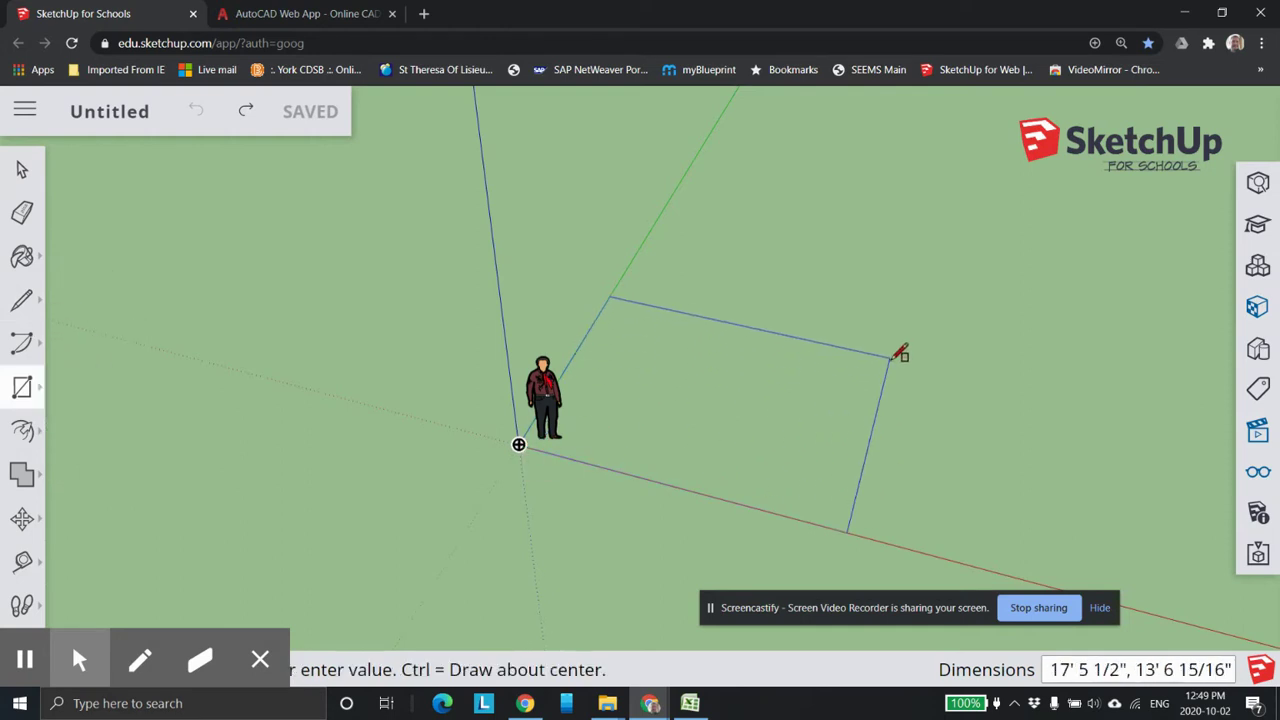
pyautogui.write("24',20")
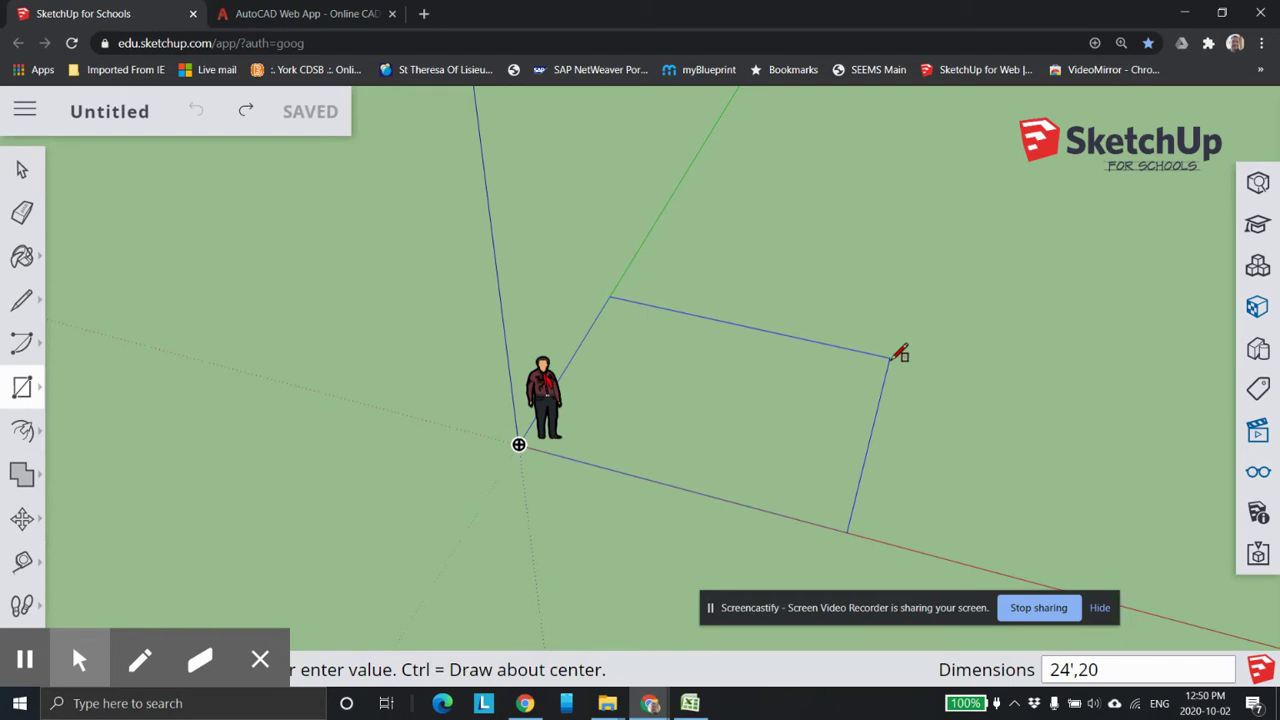
pyautogui.press('Return')
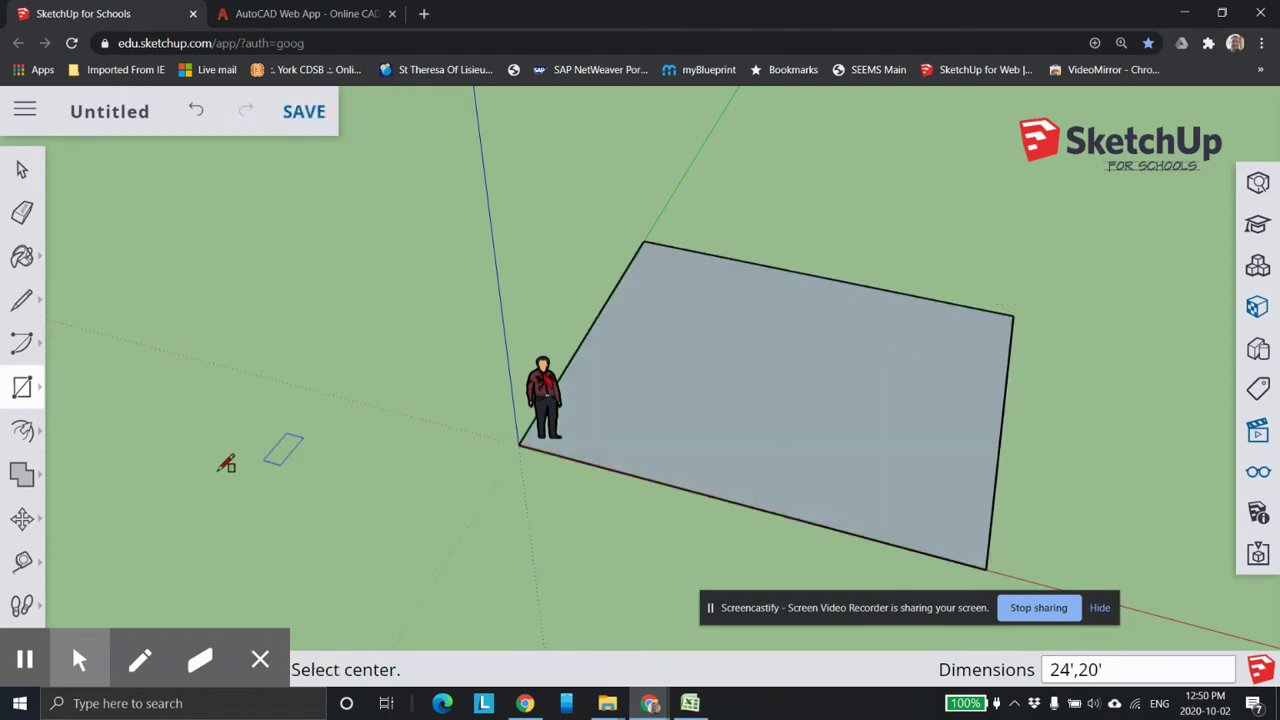
# - Offset the footprint's outline 6 inches inward to form the exterior wall thickness
pyautogui.click(24, 432)
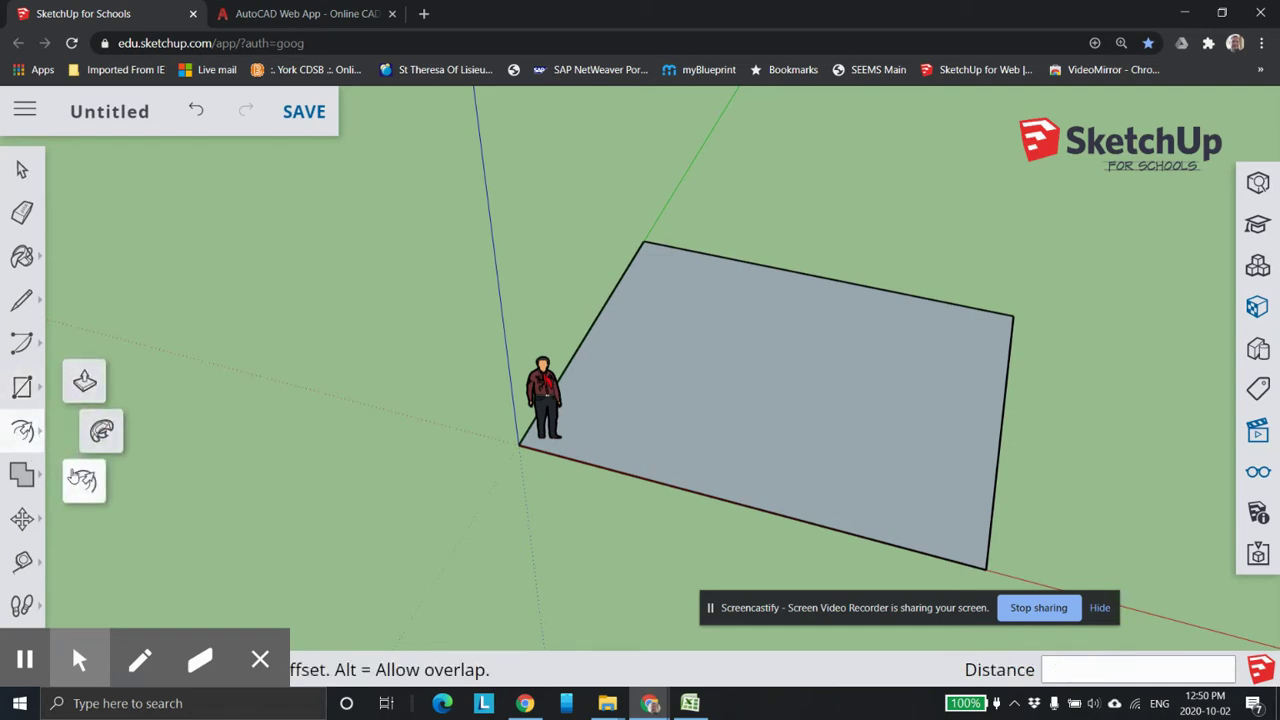
pyautogui.click(84, 481)
pyautogui.scroll(3, 740, 295)
pyautogui.click(963, 293)
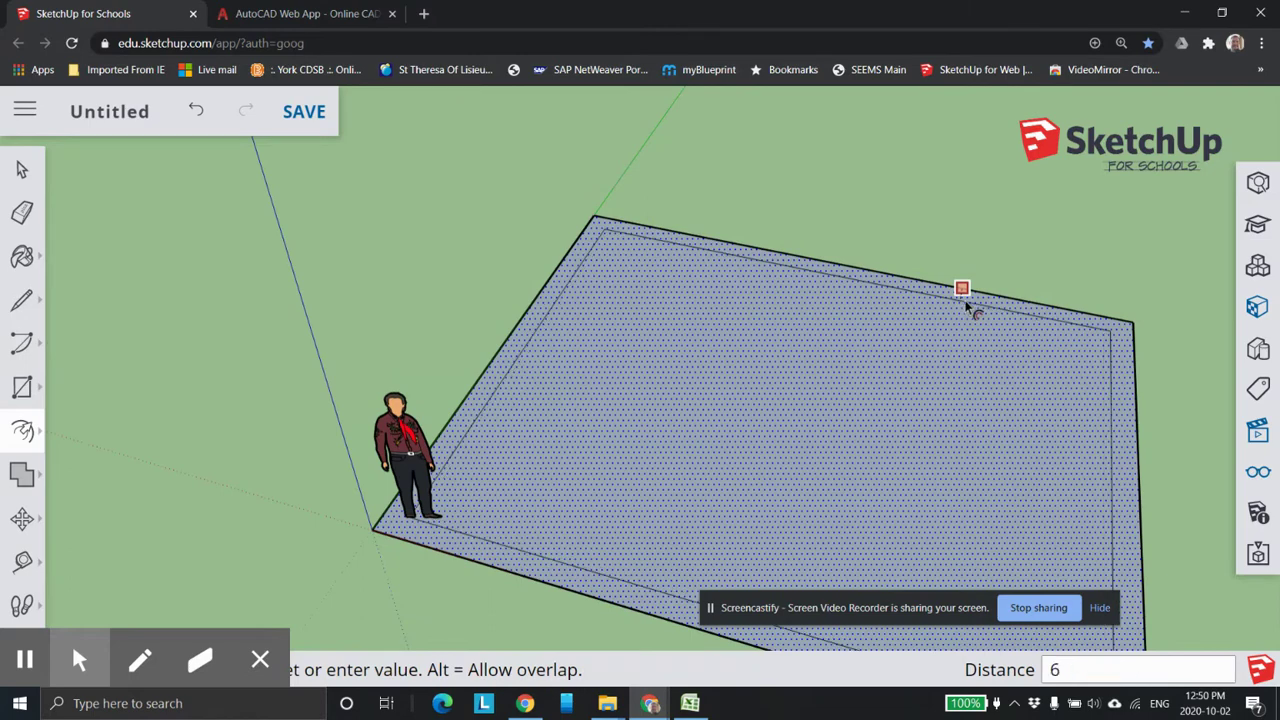
pyautogui.write('6')
pyautogui.press('Return')
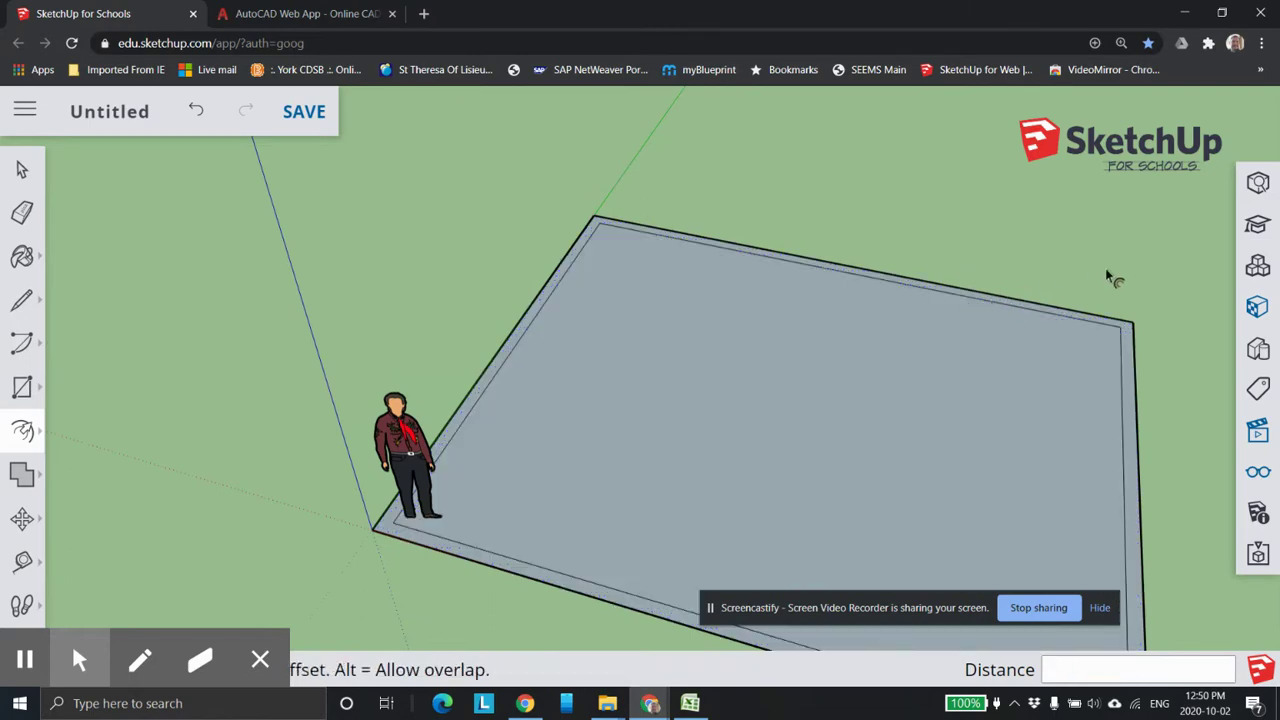
pyautogui.scroll(-1, 1131, 256)
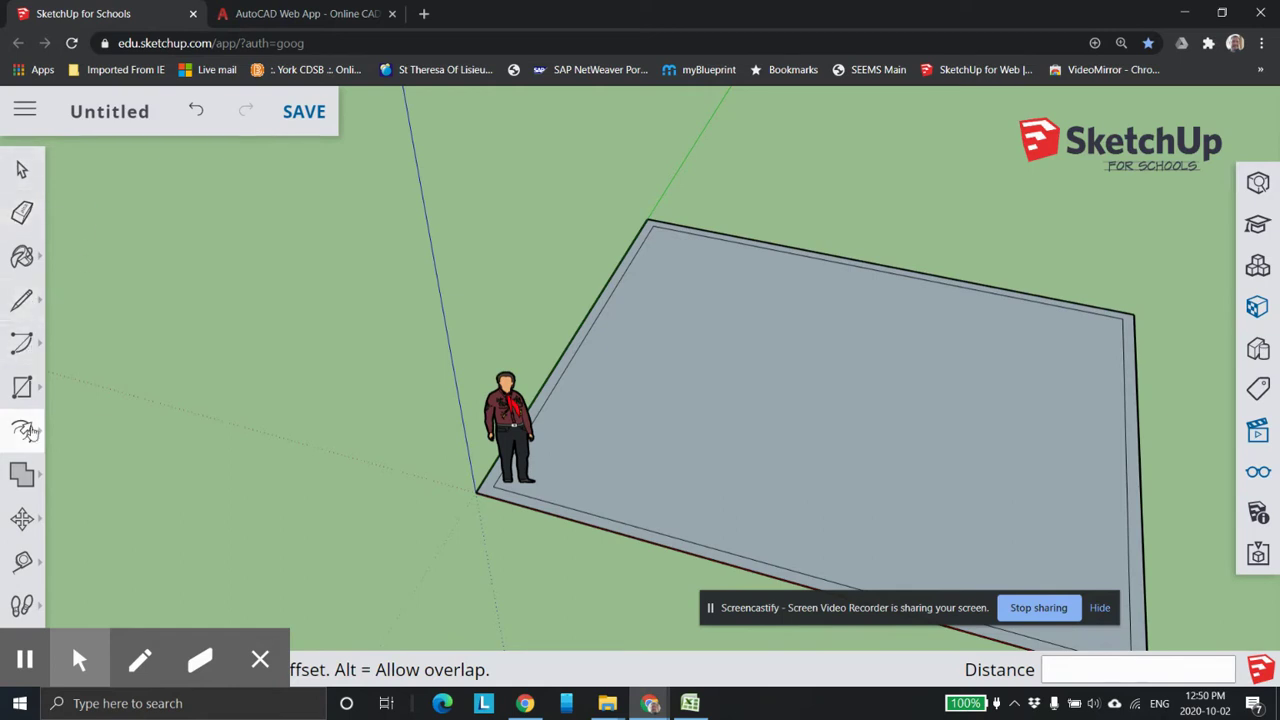
# - Raise the wall strip around the footprint 9' with Push/Pull to form the exterior walls
pyautogui.click(28, 436)
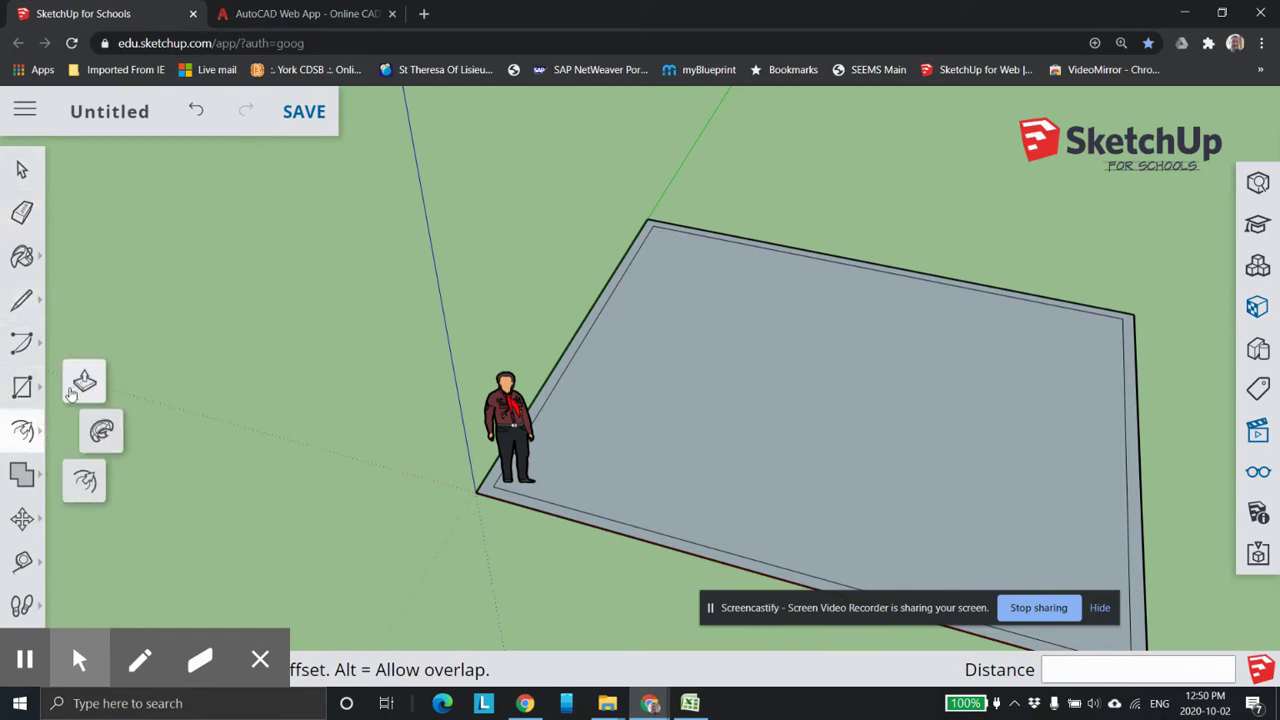
pyautogui.click(86, 380)
pyautogui.click(598, 314)
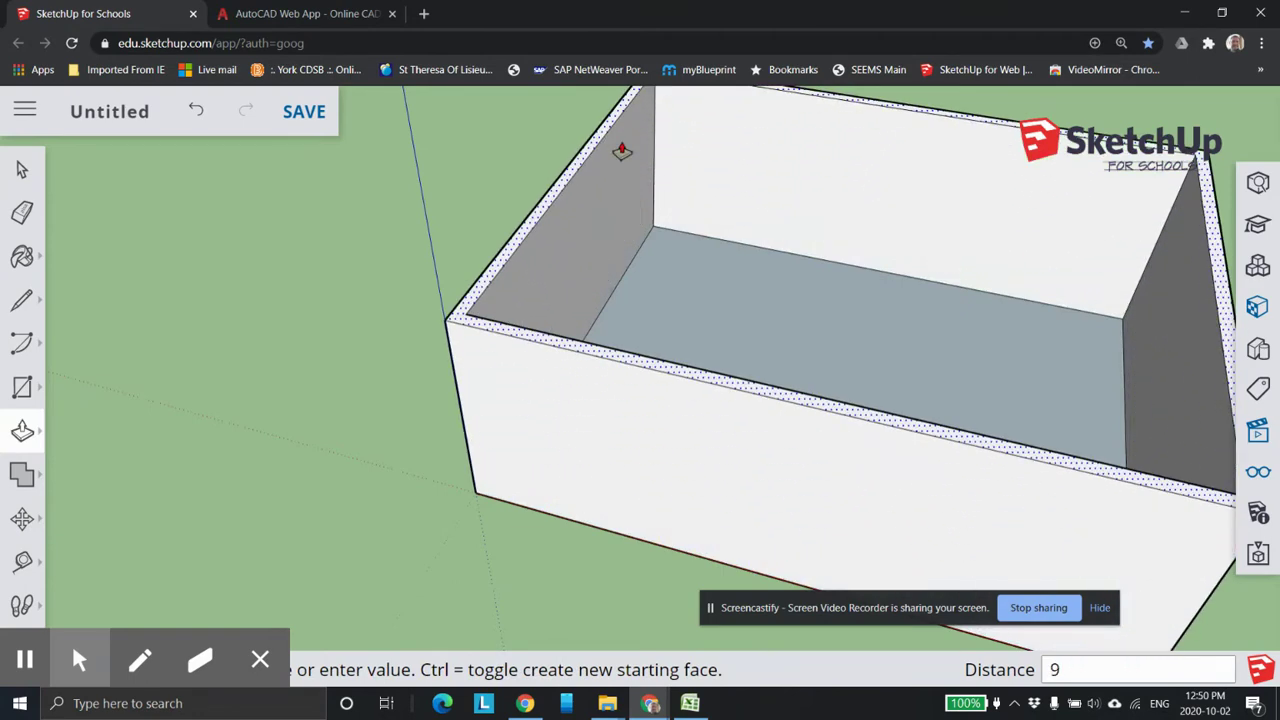
pyautogui.scroll(-5, 651, 186)
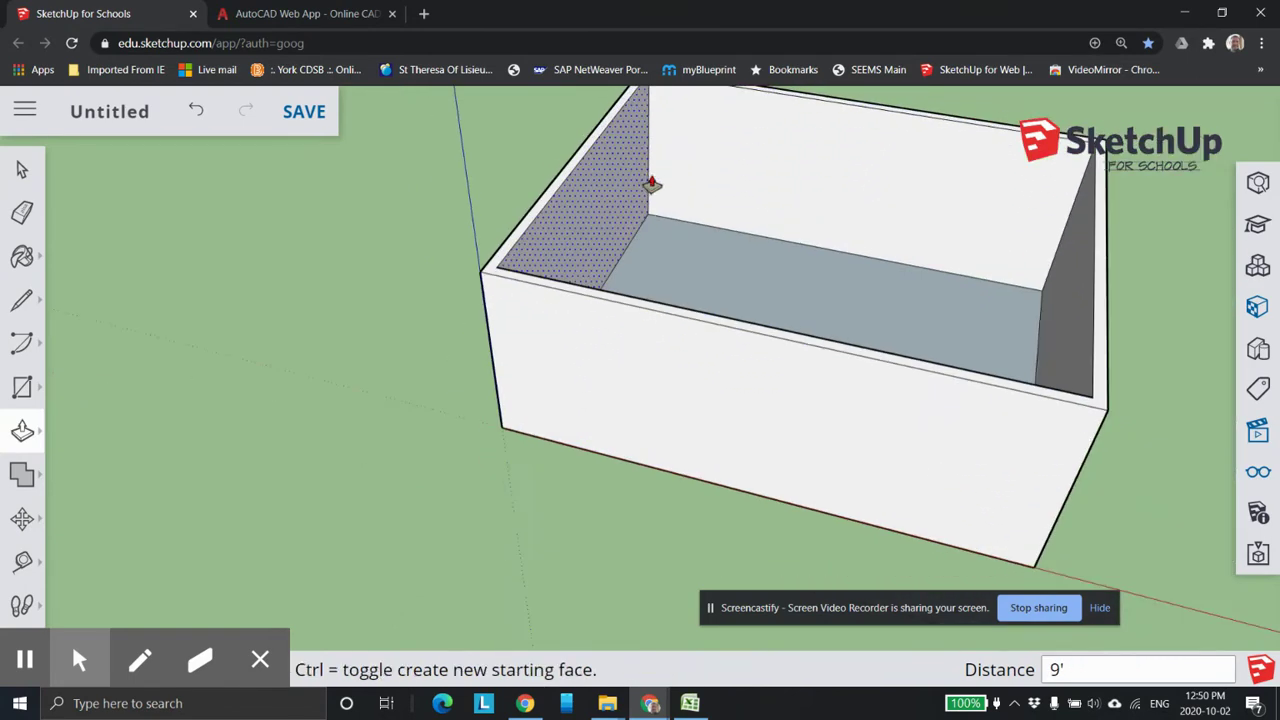
pyautogui.scroll(3, 797, 381)
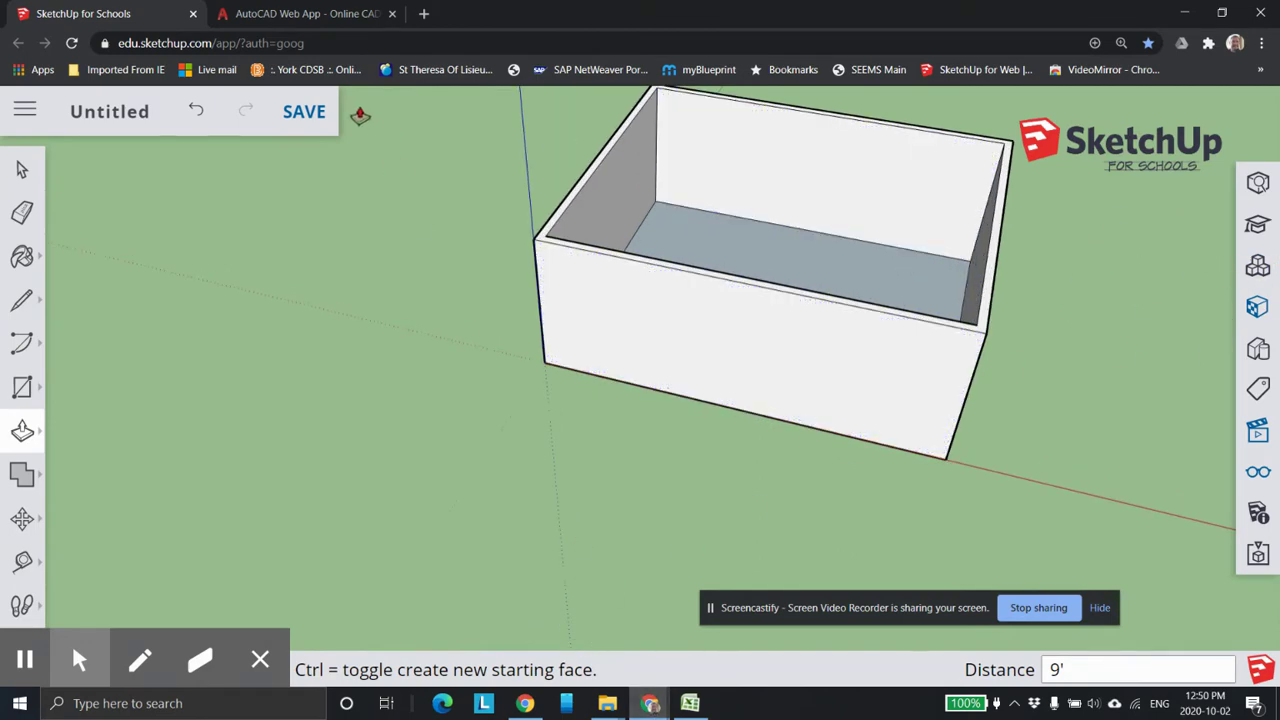
# - Switch to the AutoCAD web app and examine the bedroom, bathroom and partition layout on the cabin floor plan
pyautogui.click(322, 18)
pyautogui.scroll(4, 531, 394)
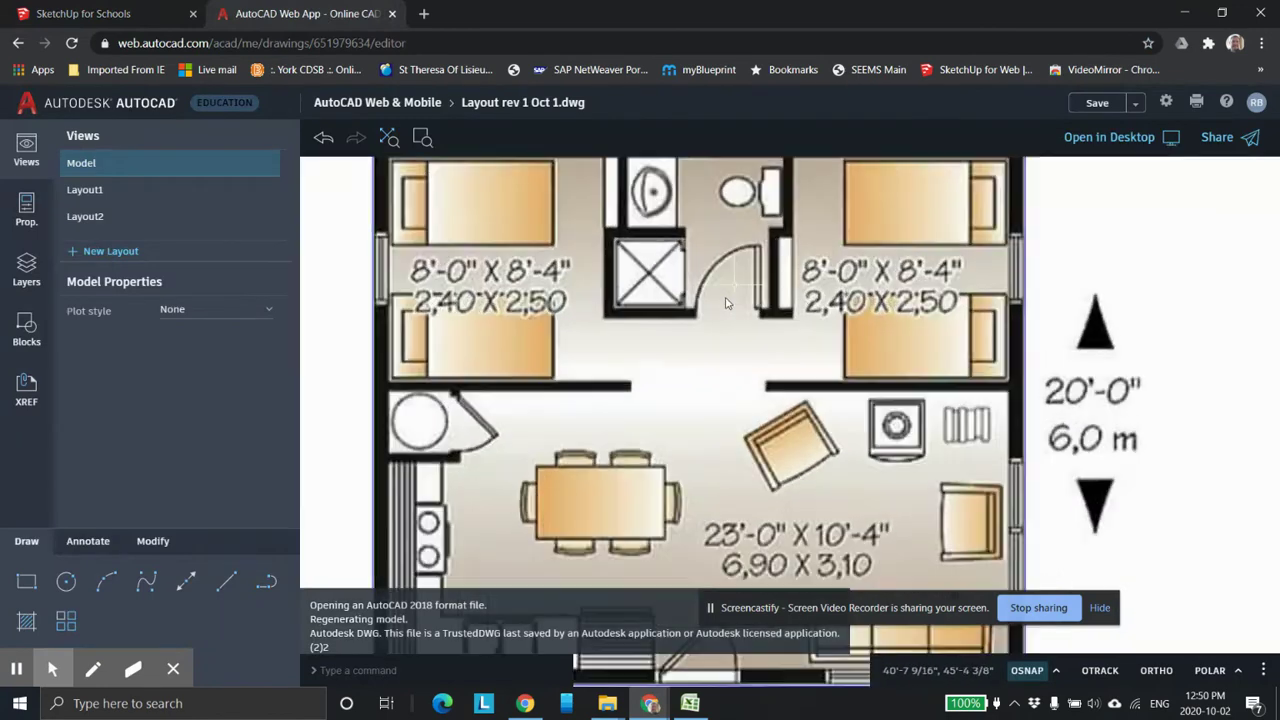
pyautogui.scroll(-3, 557, 366)
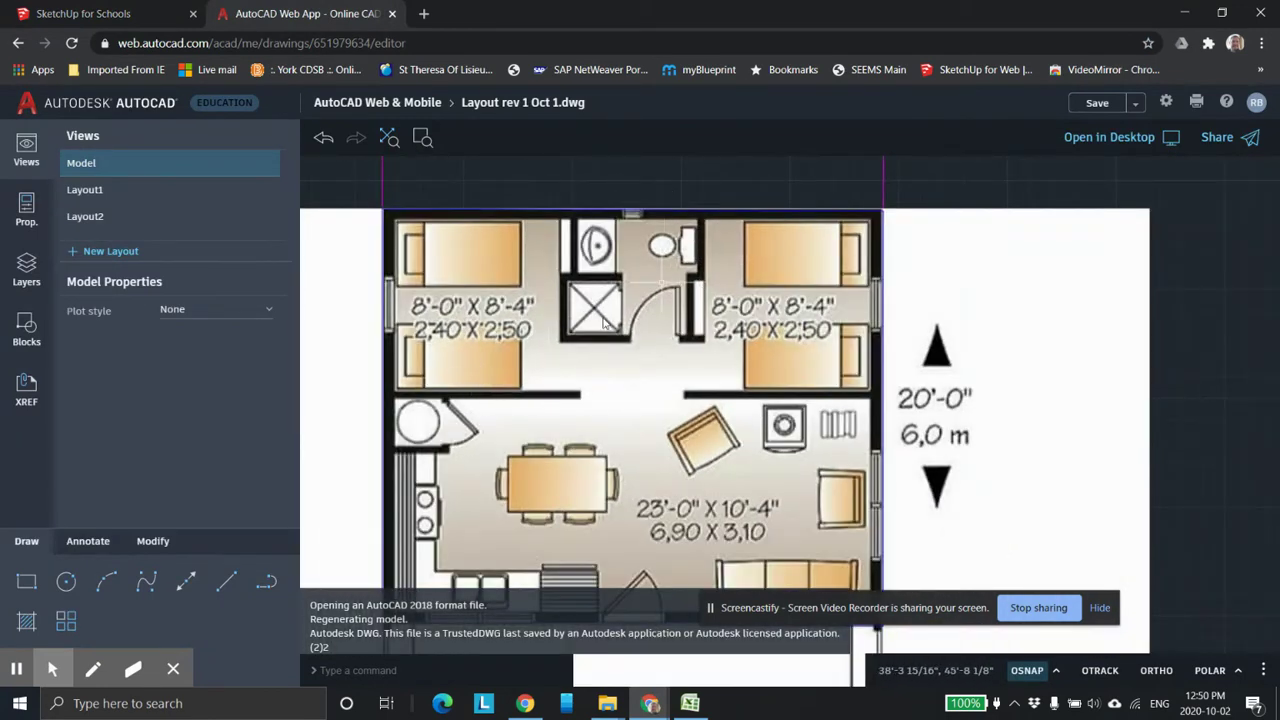
pyautogui.scroll(2, 523, 363)
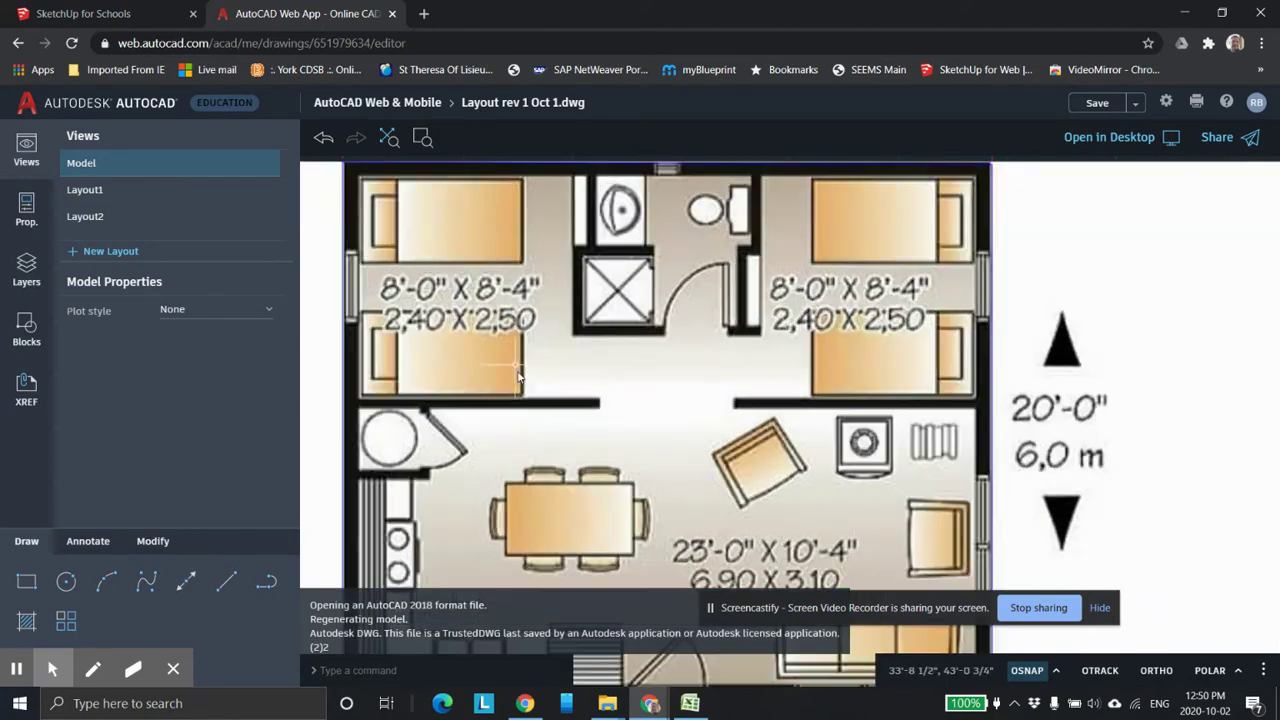
pyautogui.scroll(-3, 607, 421)
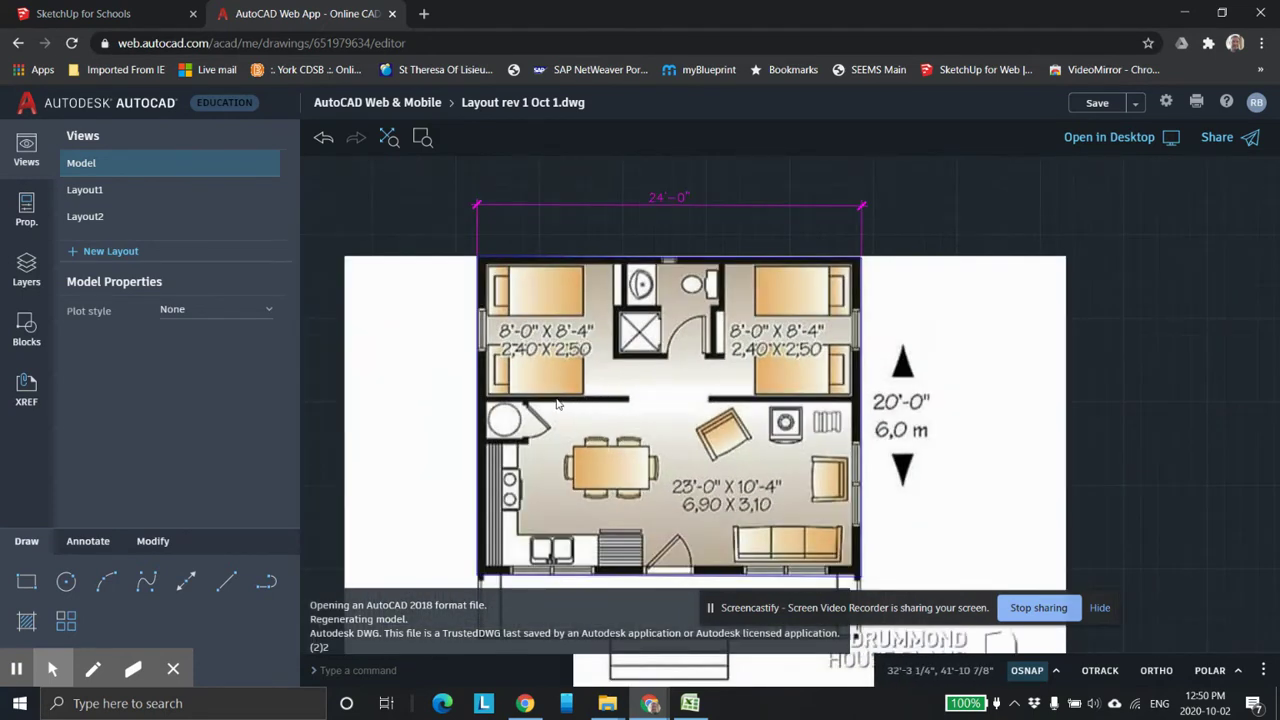
pyautogui.scroll(1, 553, 400)
pyautogui.scroll(1, 497, 397)
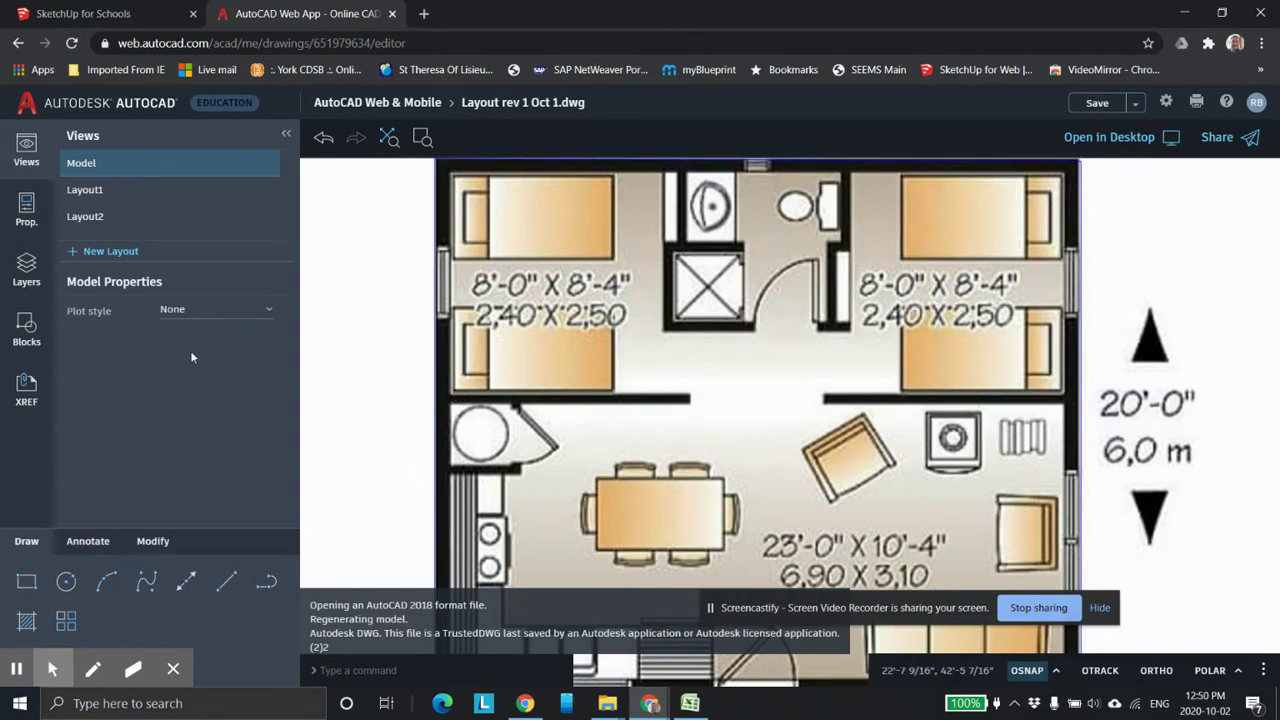
pyautogui.click(225, 584)
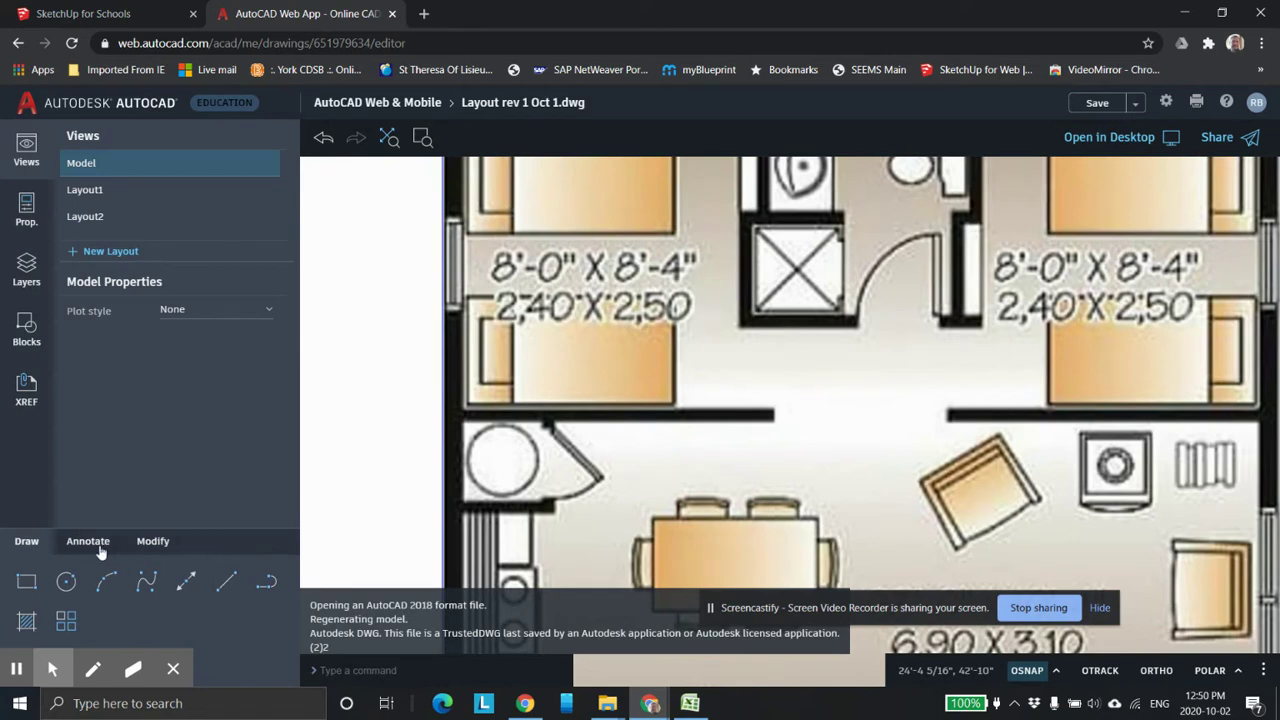
pyautogui.click(100, 545)
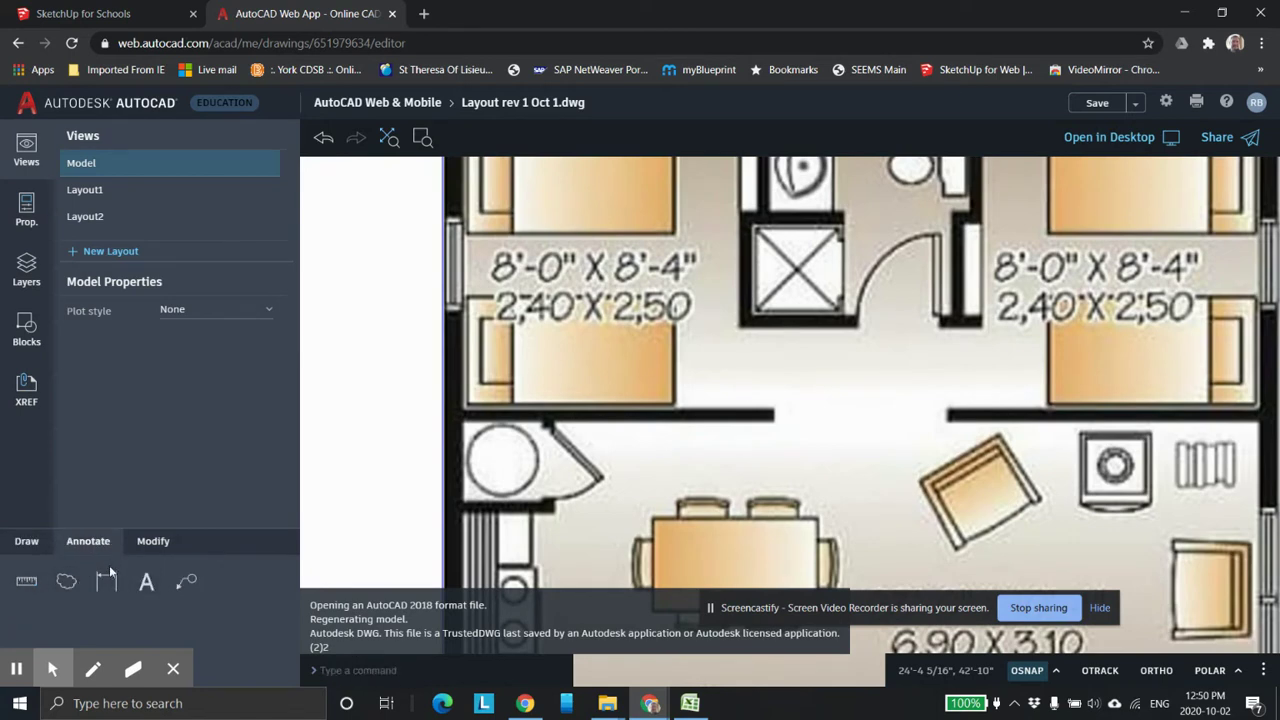
pyautogui.click(27, 543)
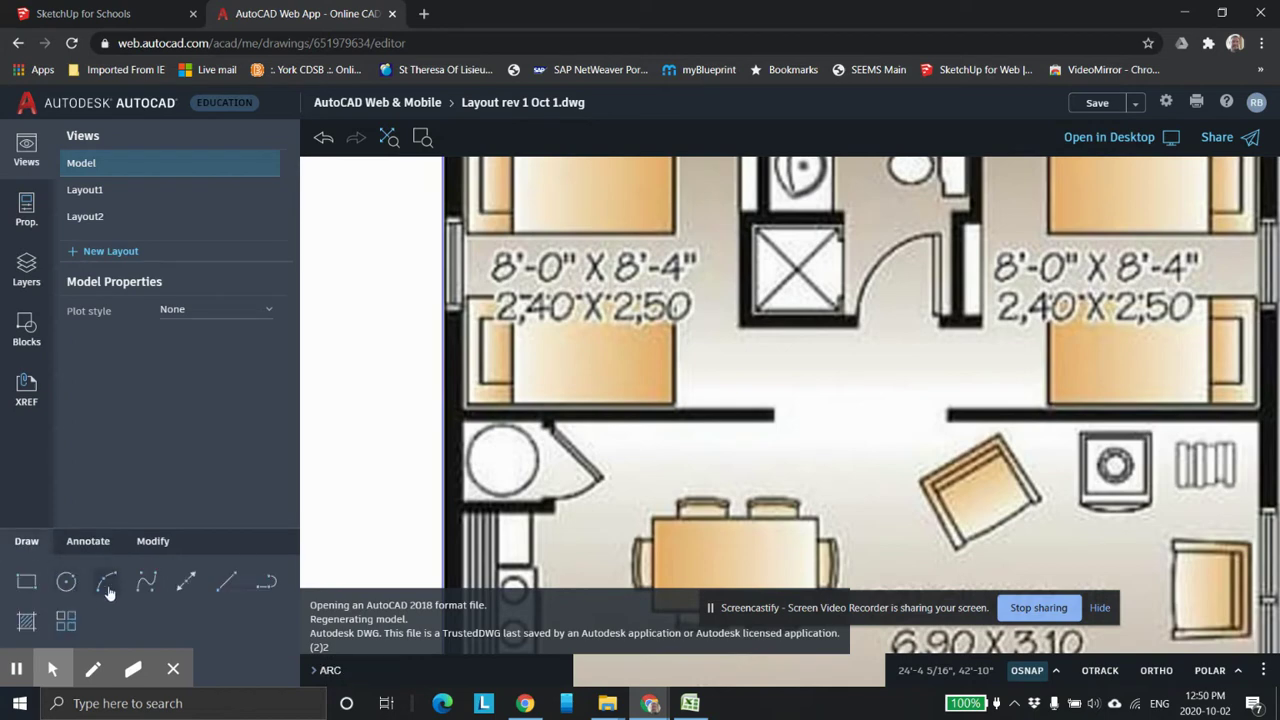
pyautogui.click(229, 586)
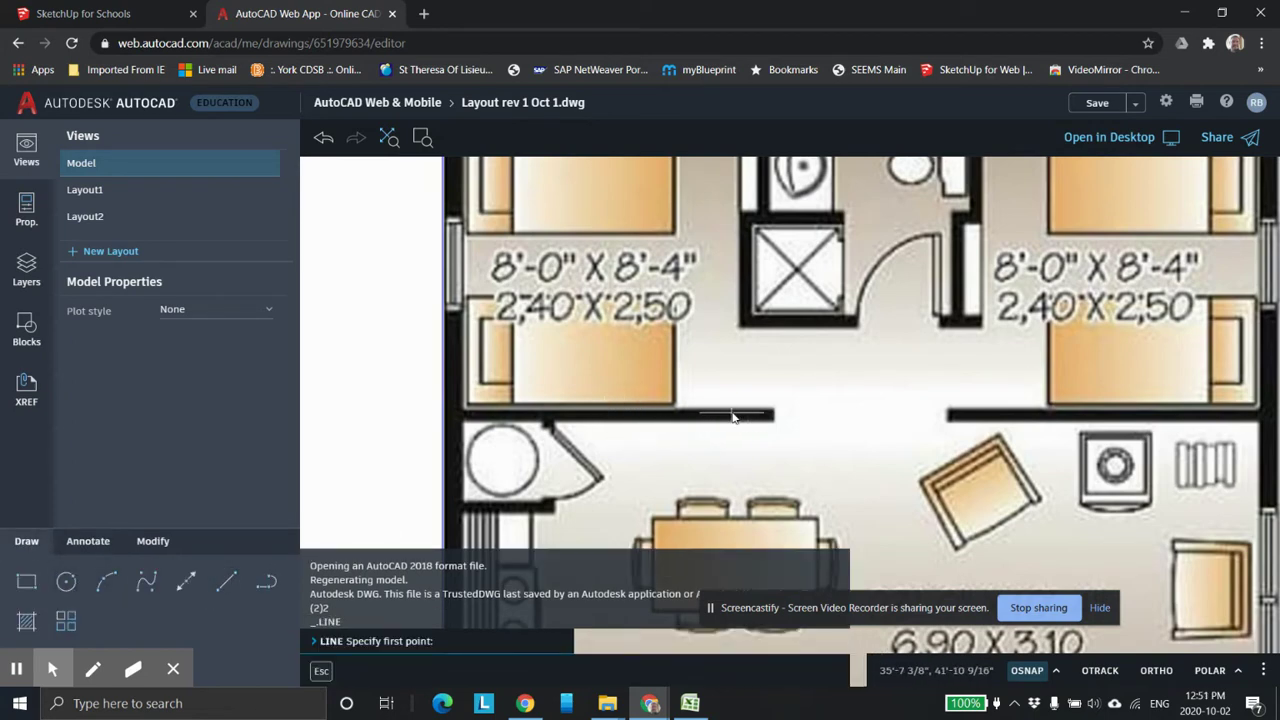
pyautogui.scroll(-3, 735, 418)
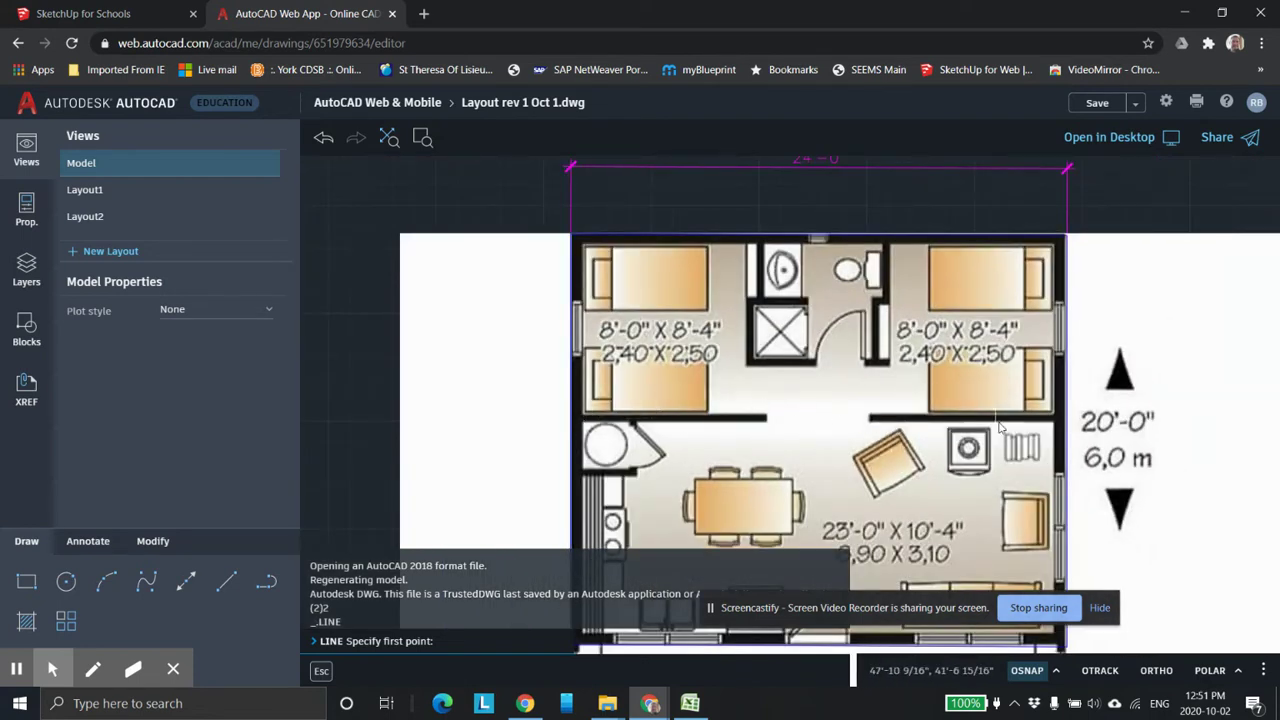
pyautogui.scroll(3, 795, 428)
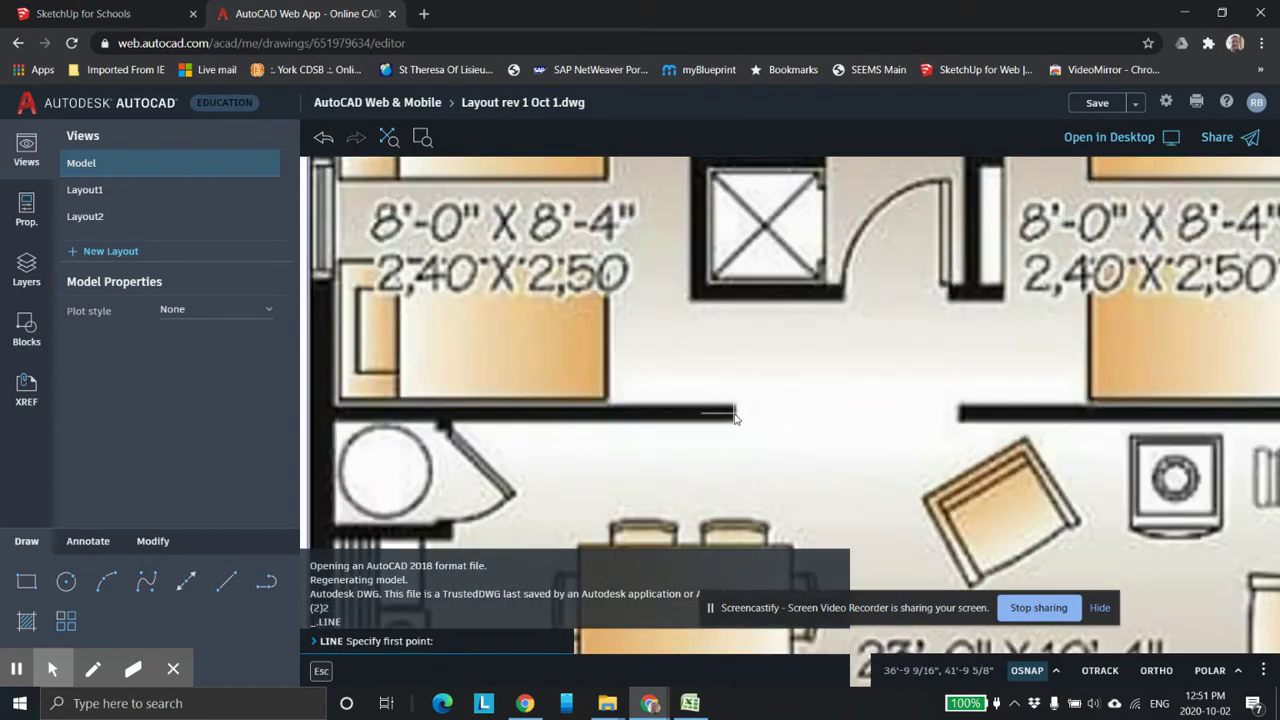
pyautogui.click(735, 418)
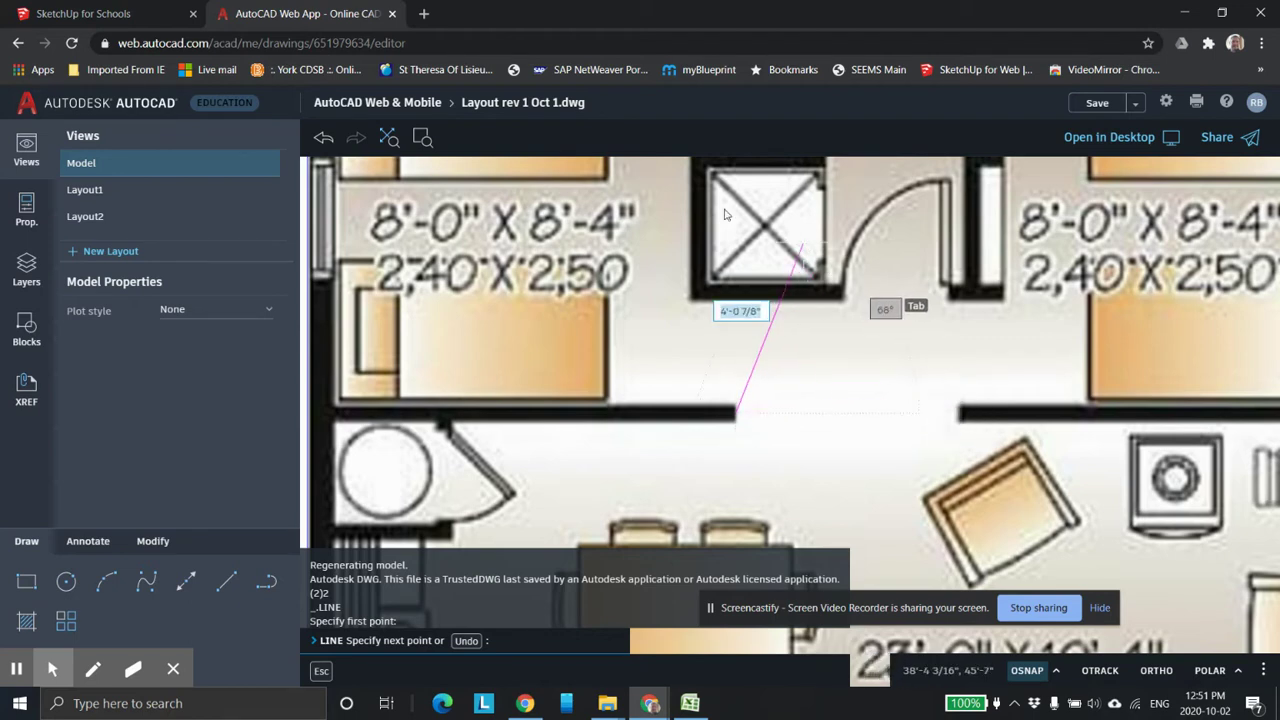
pyautogui.click(123, 13)
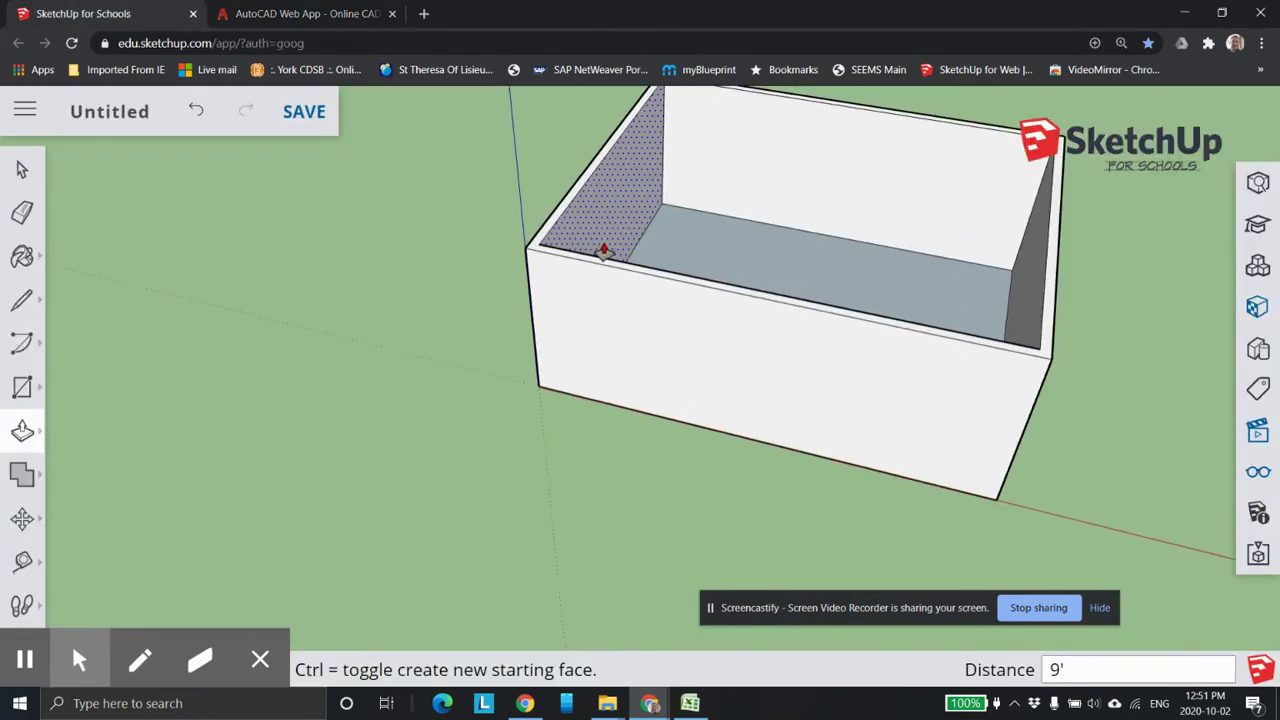
pyautogui.click(304, 15)
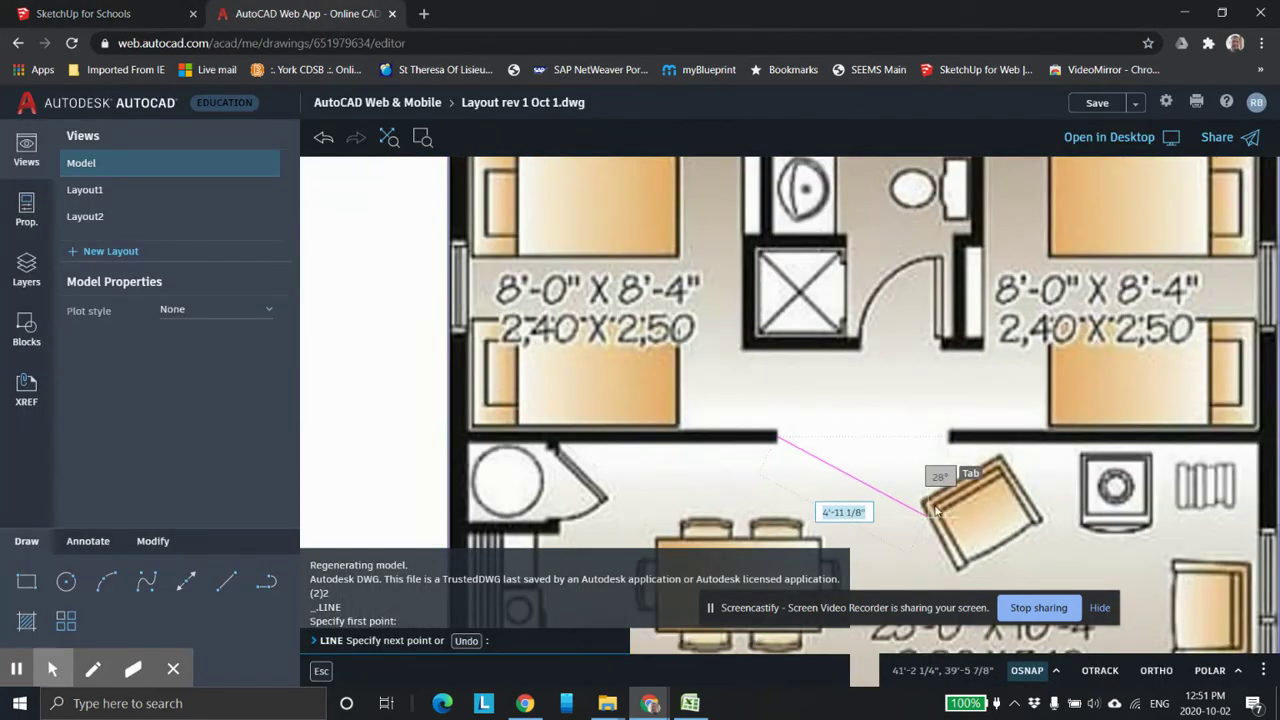
pyautogui.scroll(1, 758, 508)
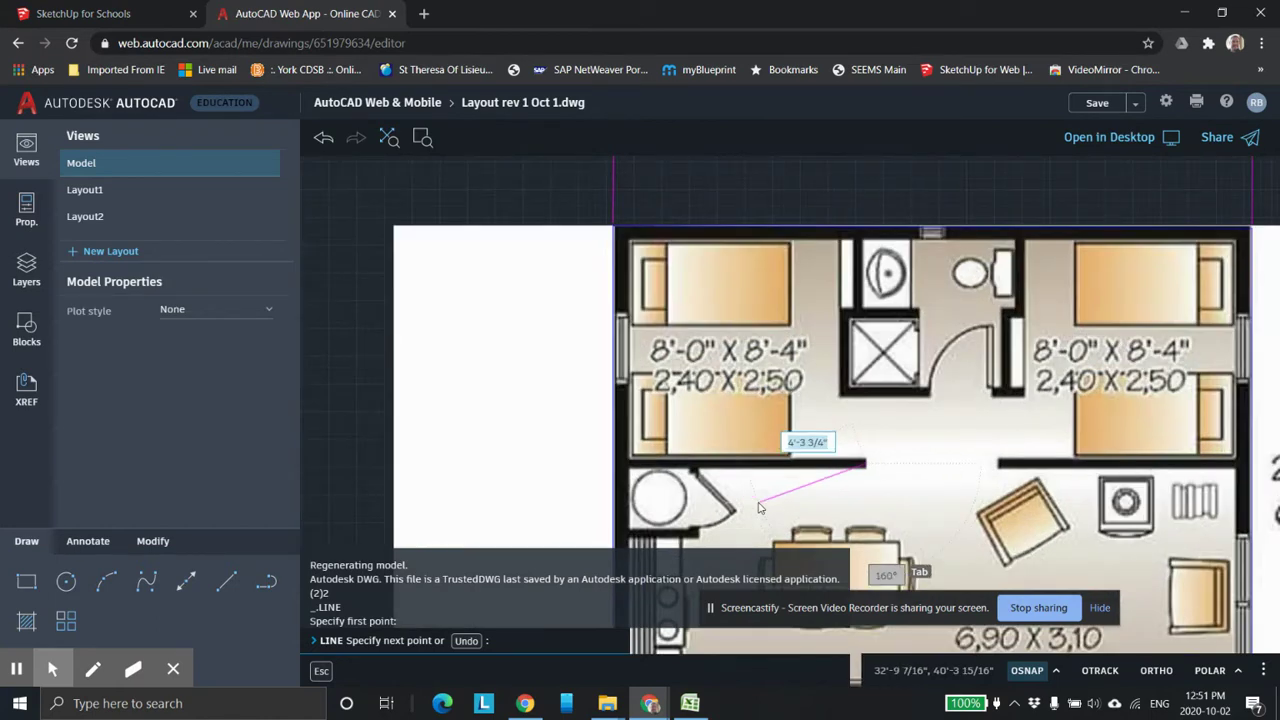
pyautogui.press('Escape')
pyautogui.press('Escape')
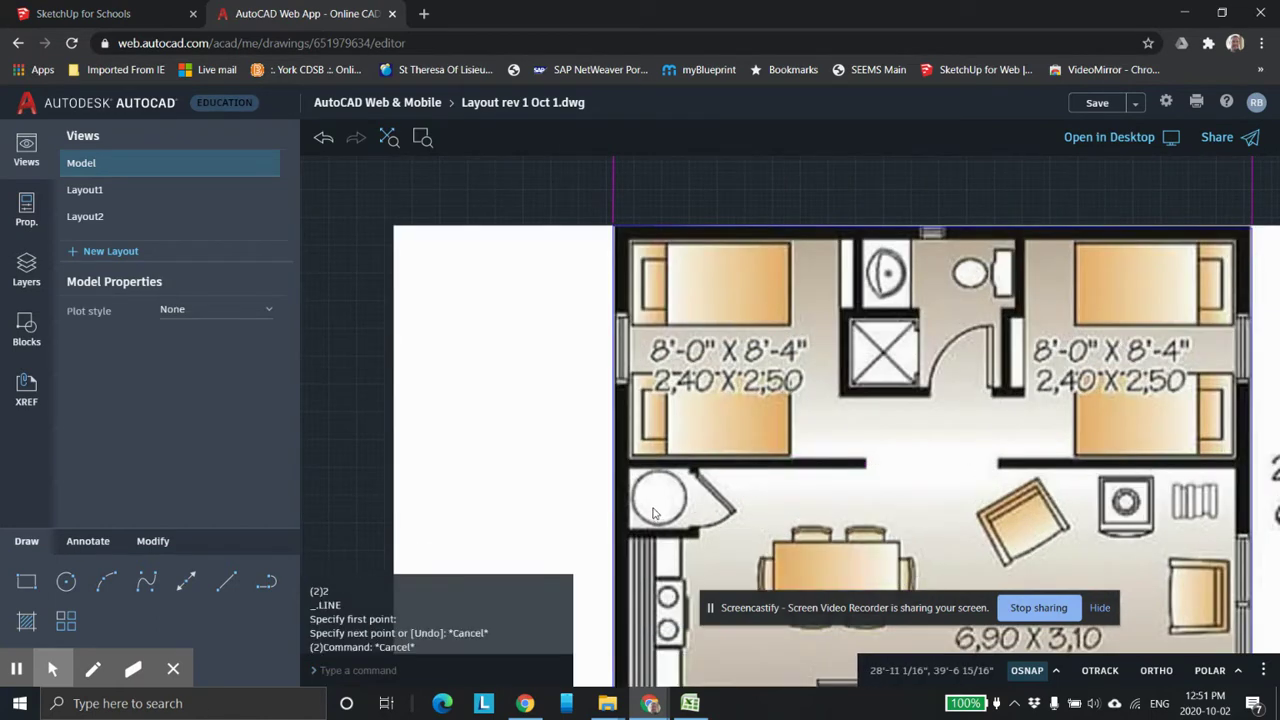
# - Examine the living area, kitchen and partition walls on the cabin floor plan
pyautogui.scroll(-2, 660, 512)
pyautogui.scroll(4, 605, 385)
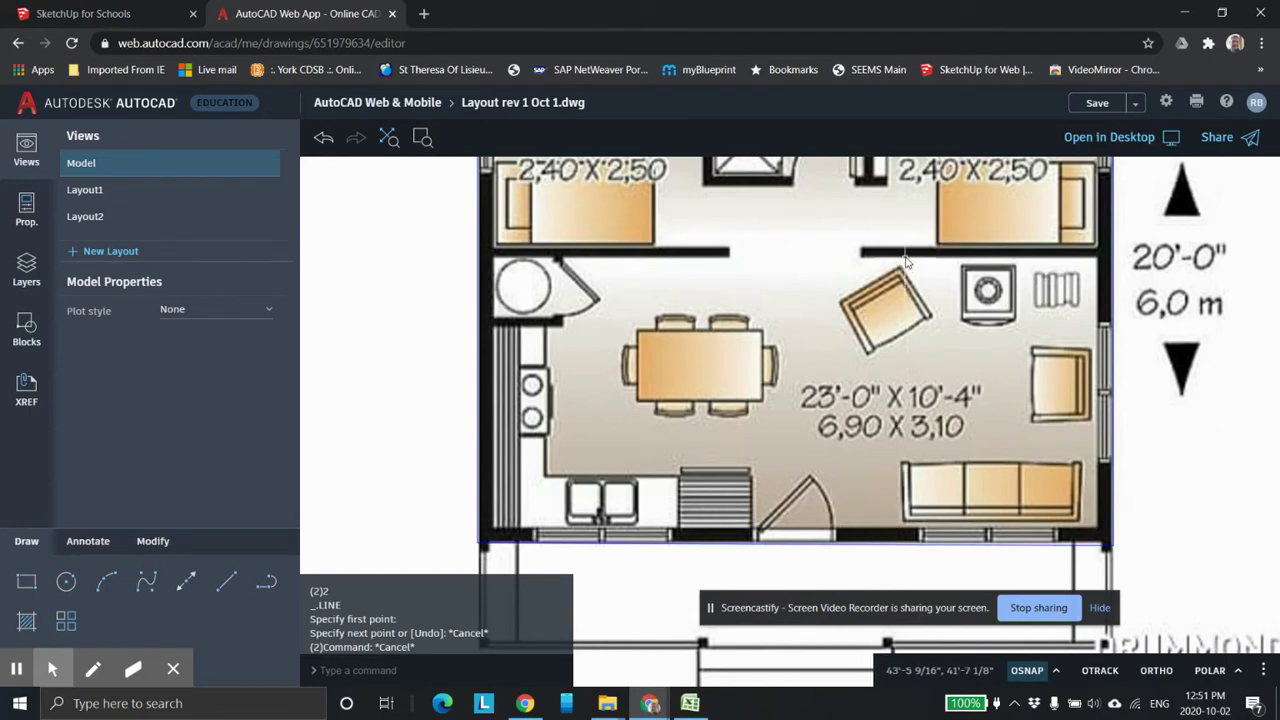
# - Switch back to SketchUp and mark a guide point 10'4" from the front left inner corner along the side wall's base
pyautogui.click(119, 20)
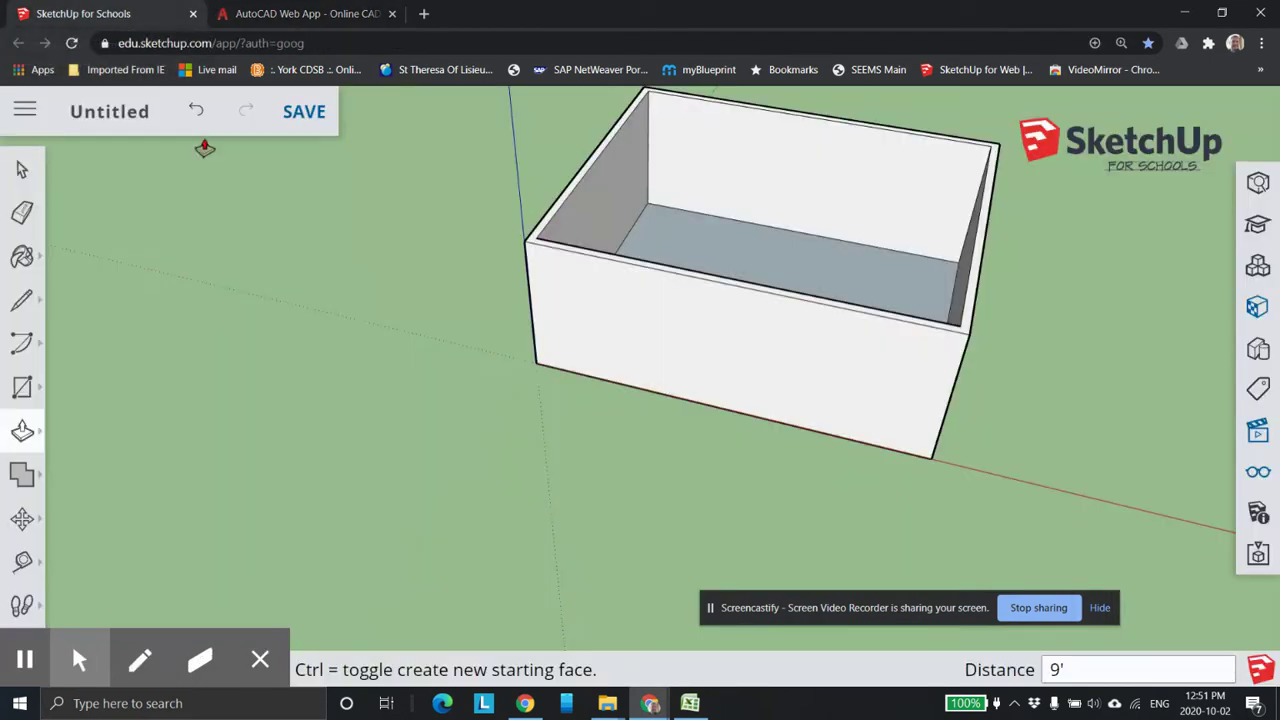
pyautogui.moveTo(663, 297)
pyautogui.mouseDown(button='middle')
pyautogui.moveTo(671, 329)
pyautogui.moveTo(650, 410)
pyautogui.mouseUp(button='middle')
pyautogui.click(22, 431)
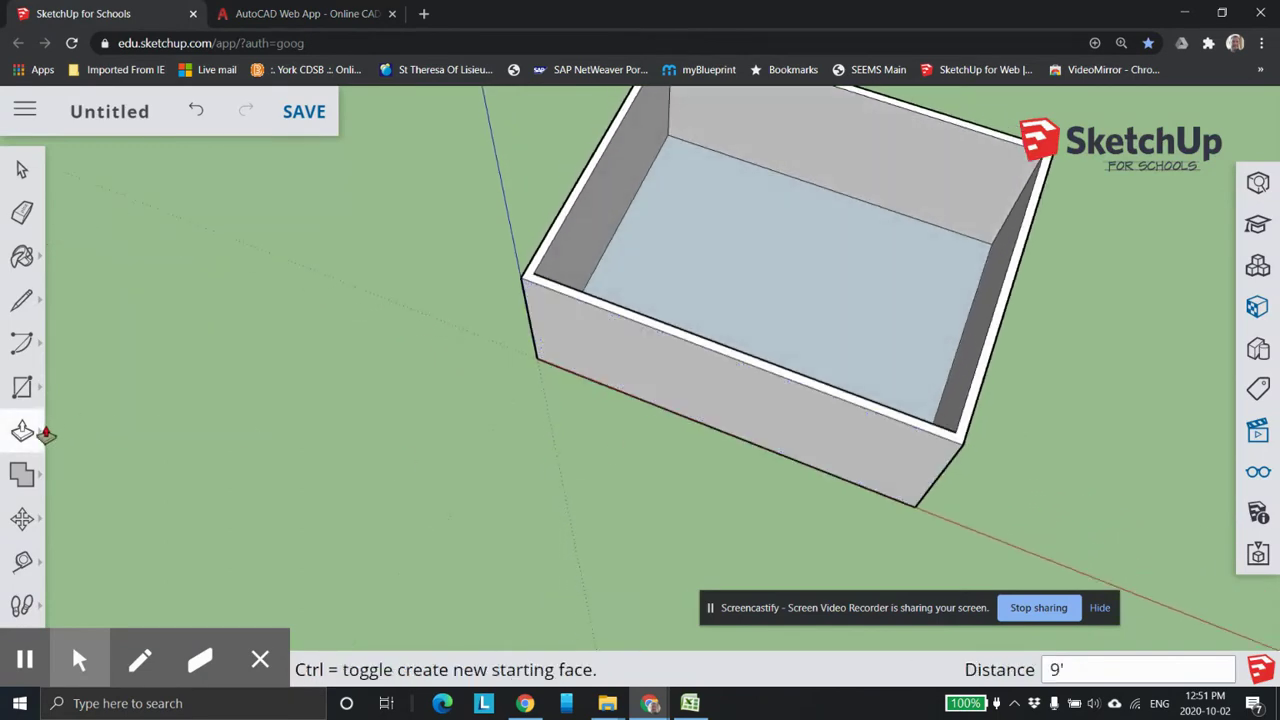
pyautogui.moveTo(614, 306); pyautogui.dragTo(628, 330, button='middle')
pyautogui.moveTo(734, 286); pyautogui.dragTo(579, 362, button='middle')
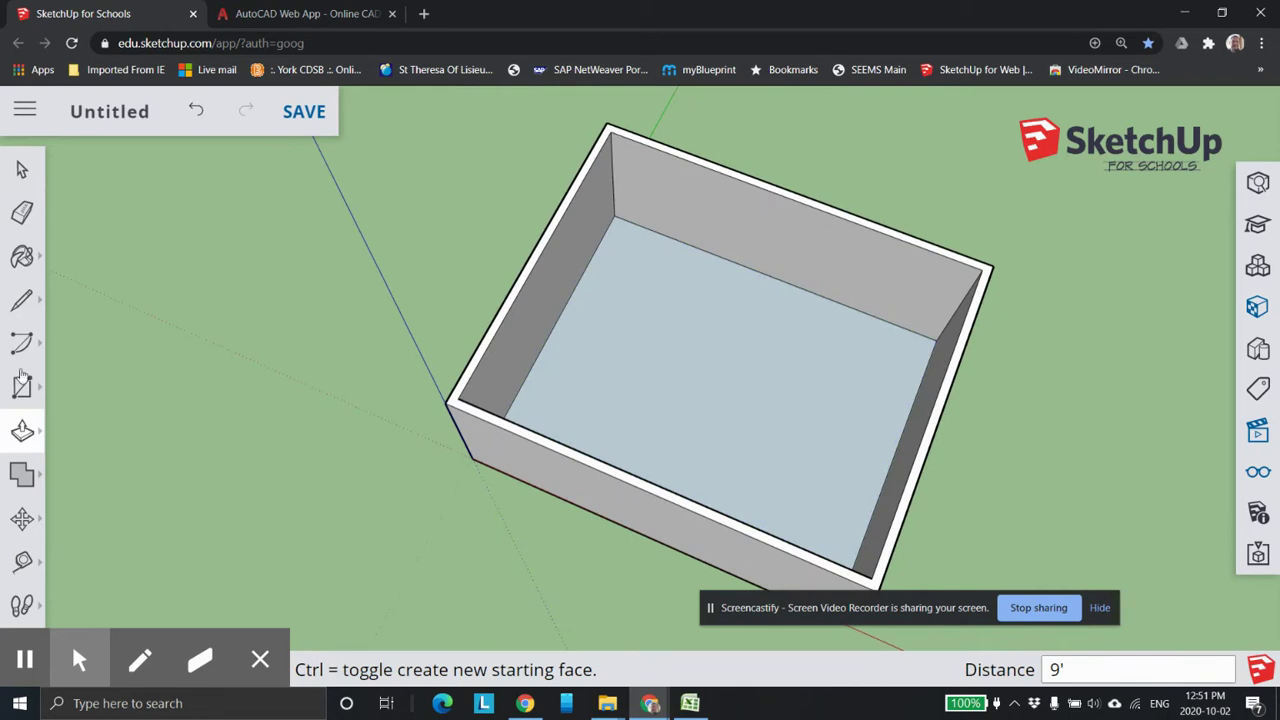
pyautogui.click(24, 566)
pyautogui.scroll(3, 680, 329)
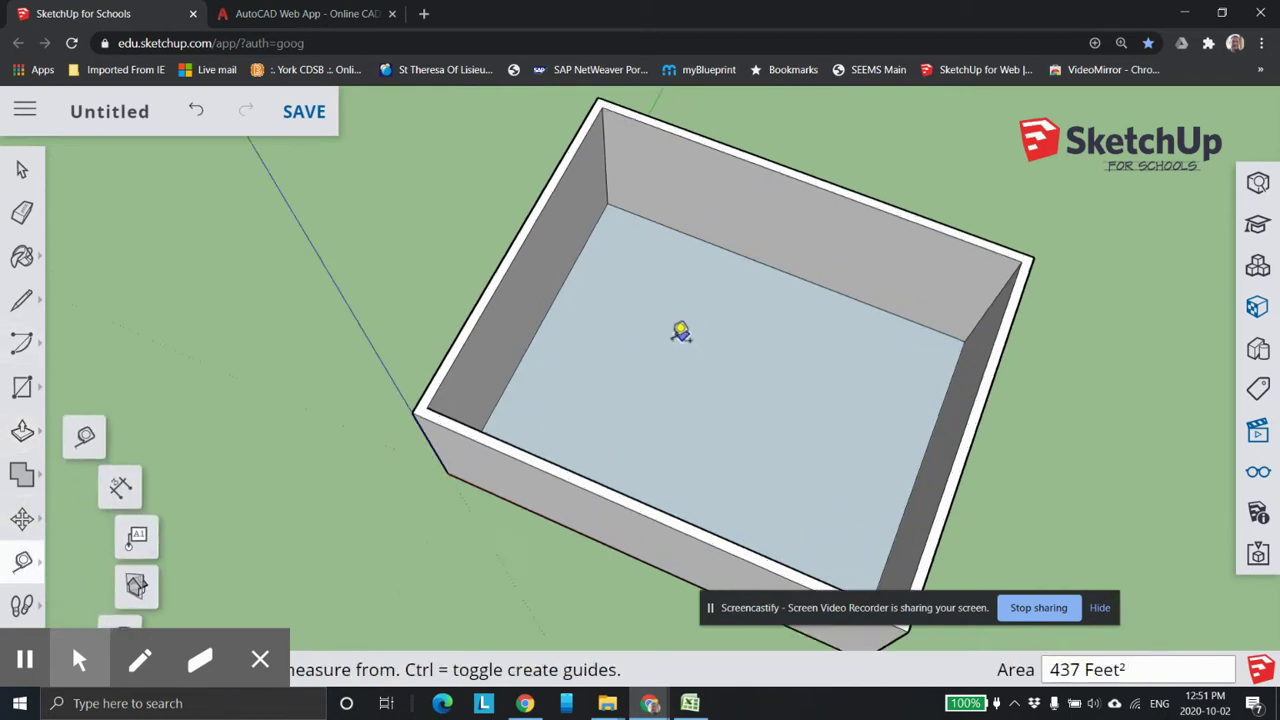
pyautogui.moveTo(630, 410); pyautogui.dragTo(309, 329, button='middle')
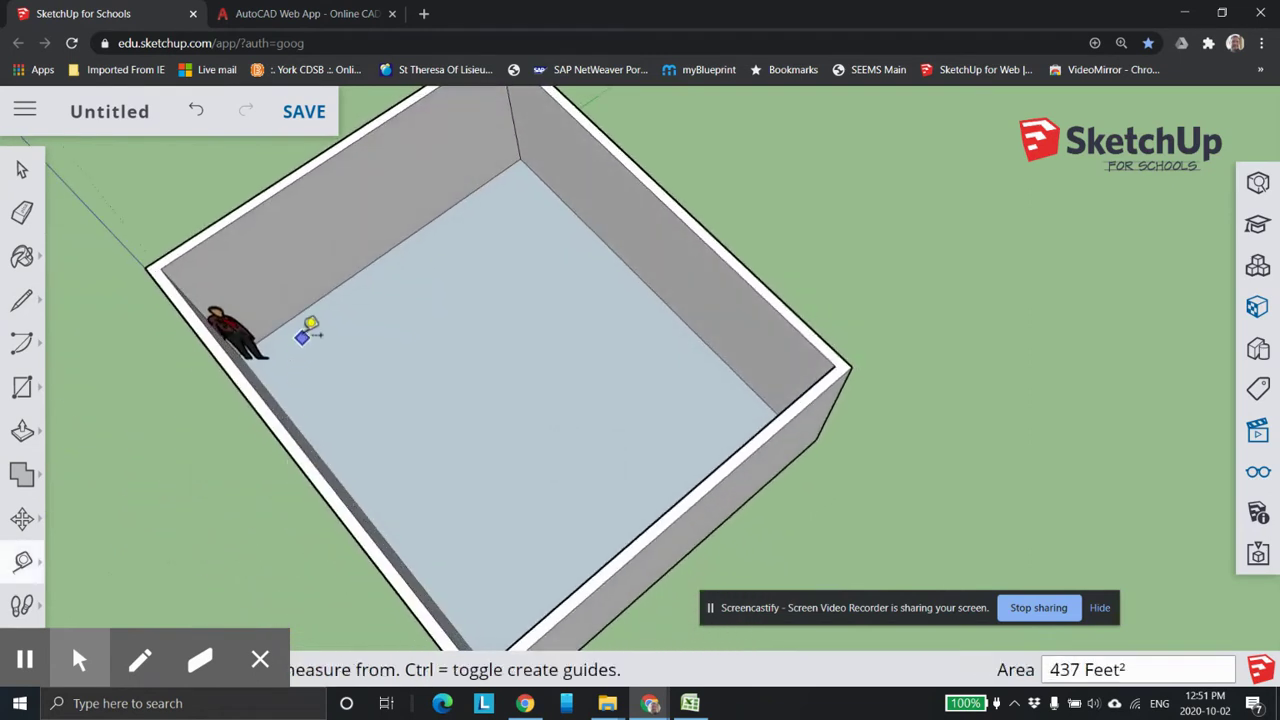
pyautogui.scroll(4, 300, 340)
pyautogui.scroll(5, 255, 340)
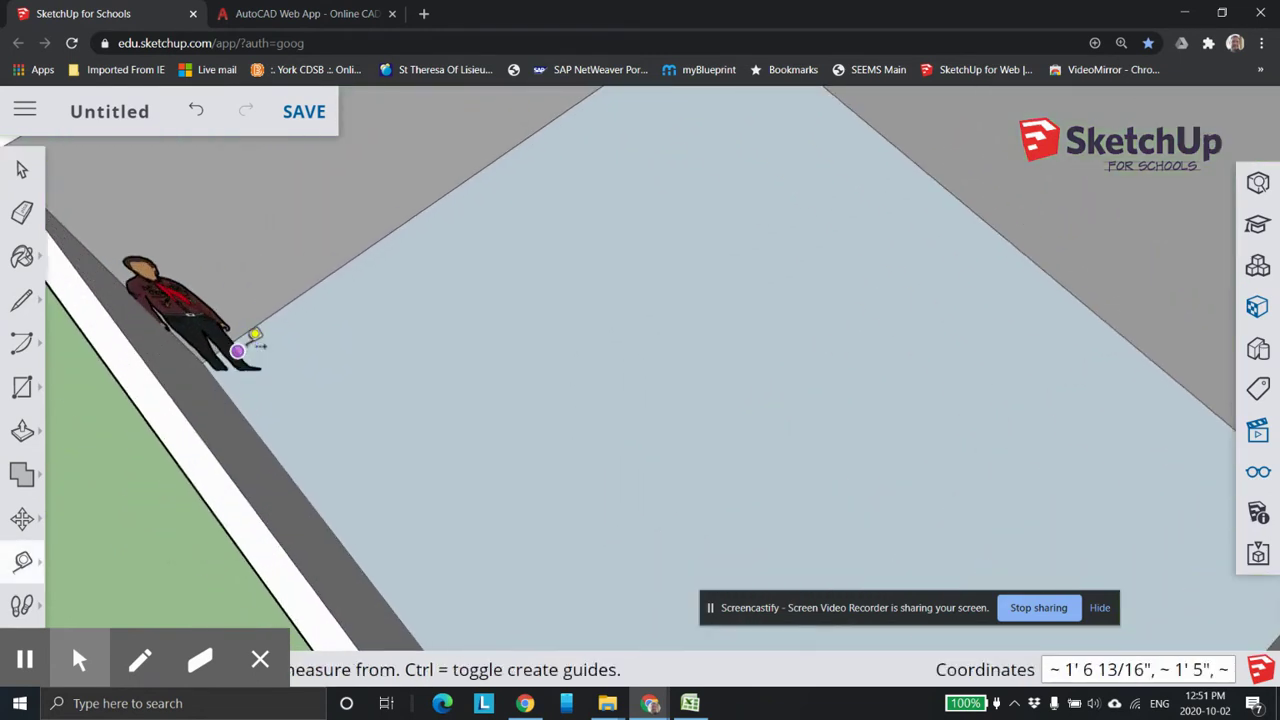
pyautogui.scroll(1, 200, 368)
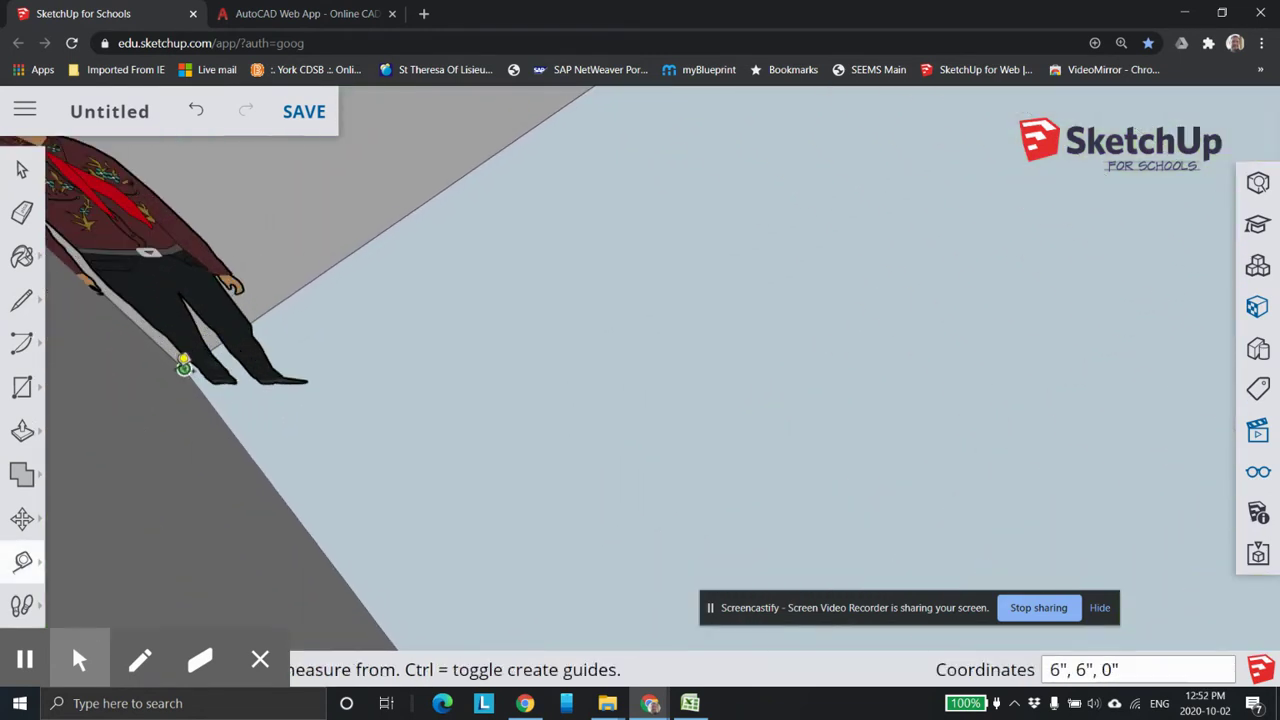
pyautogui.click(186, 368)
pyautogui.scroll(2, 526, 180)
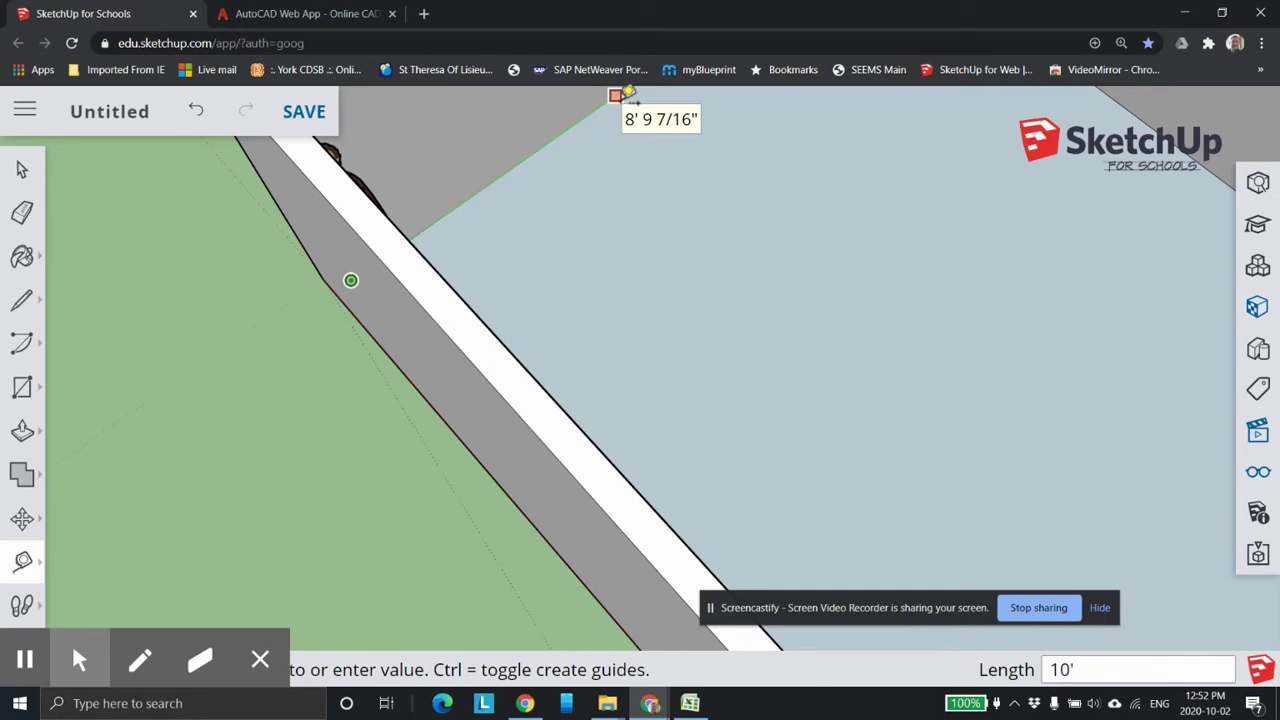
pyautogui.click(628, 92)
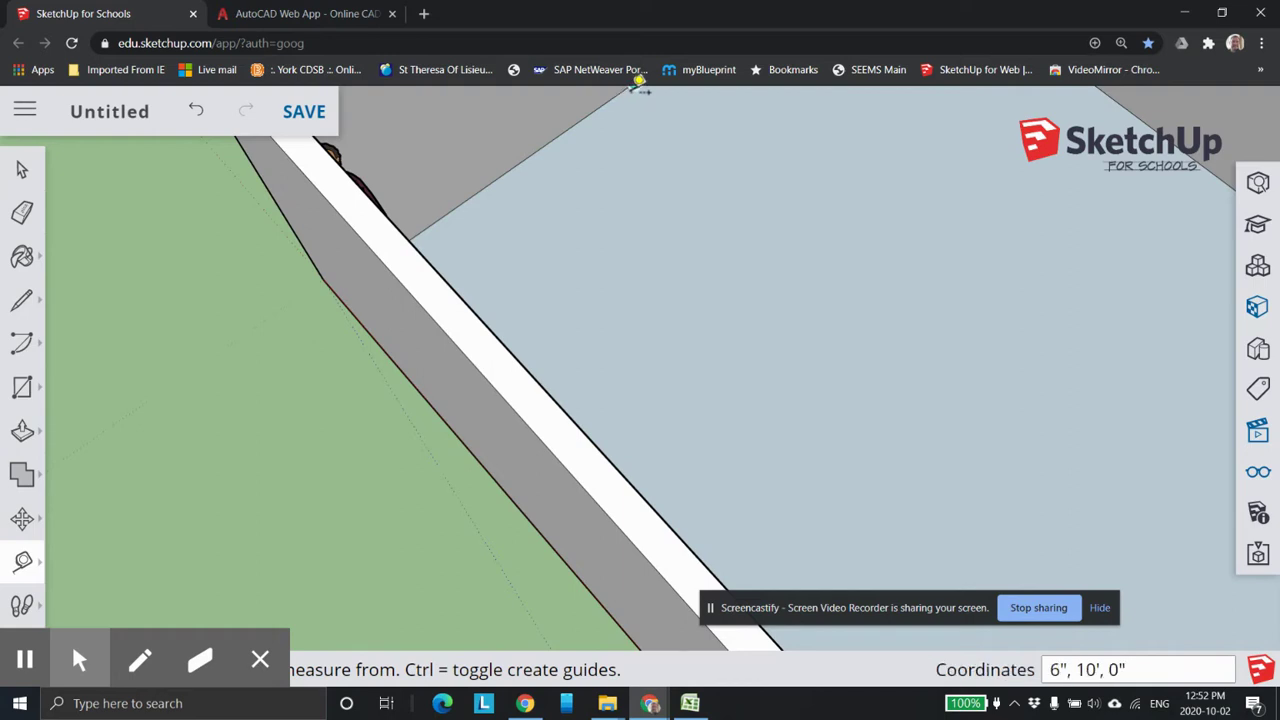
# - Mark a matching guide point 10'4" from the front right inner corner along the opposite side wall's base
pyautogui.moveTo(614, 94); pyautogui.dragTo(631, 183, button='middle')
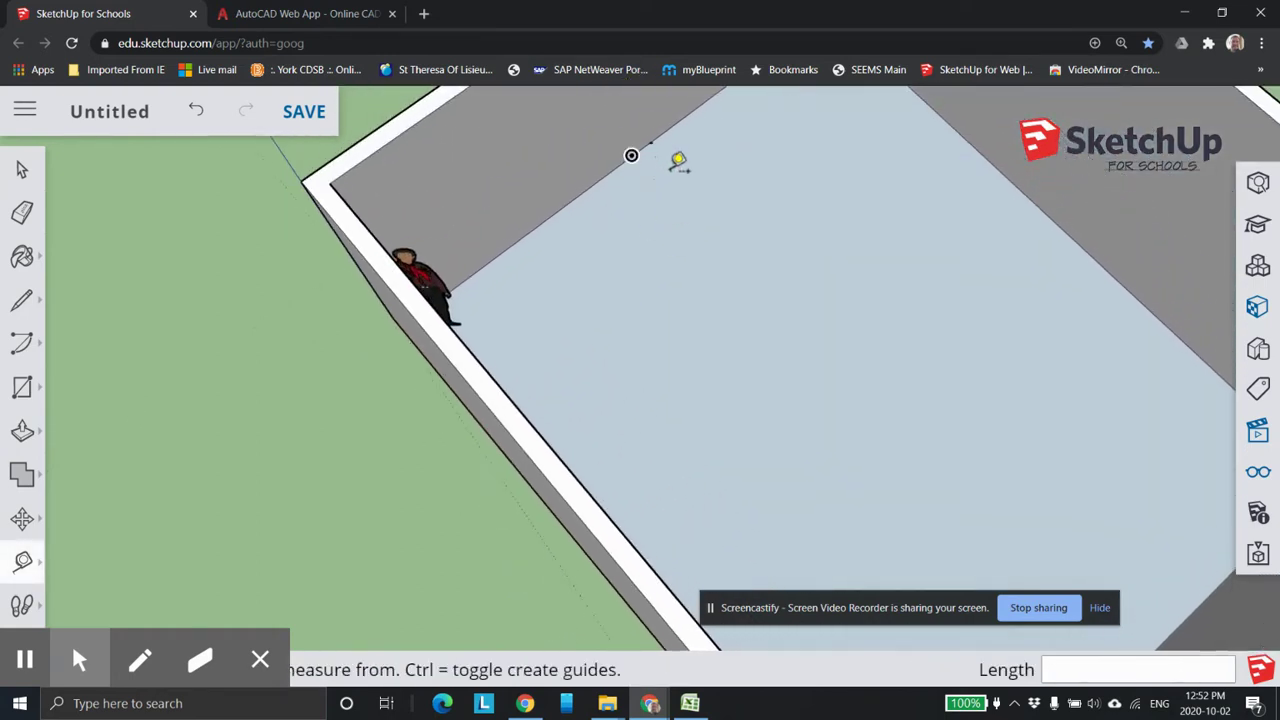
pyautogui.moveTo(929, 371); pyautogui.dragTo(1222, 408, button='middle')
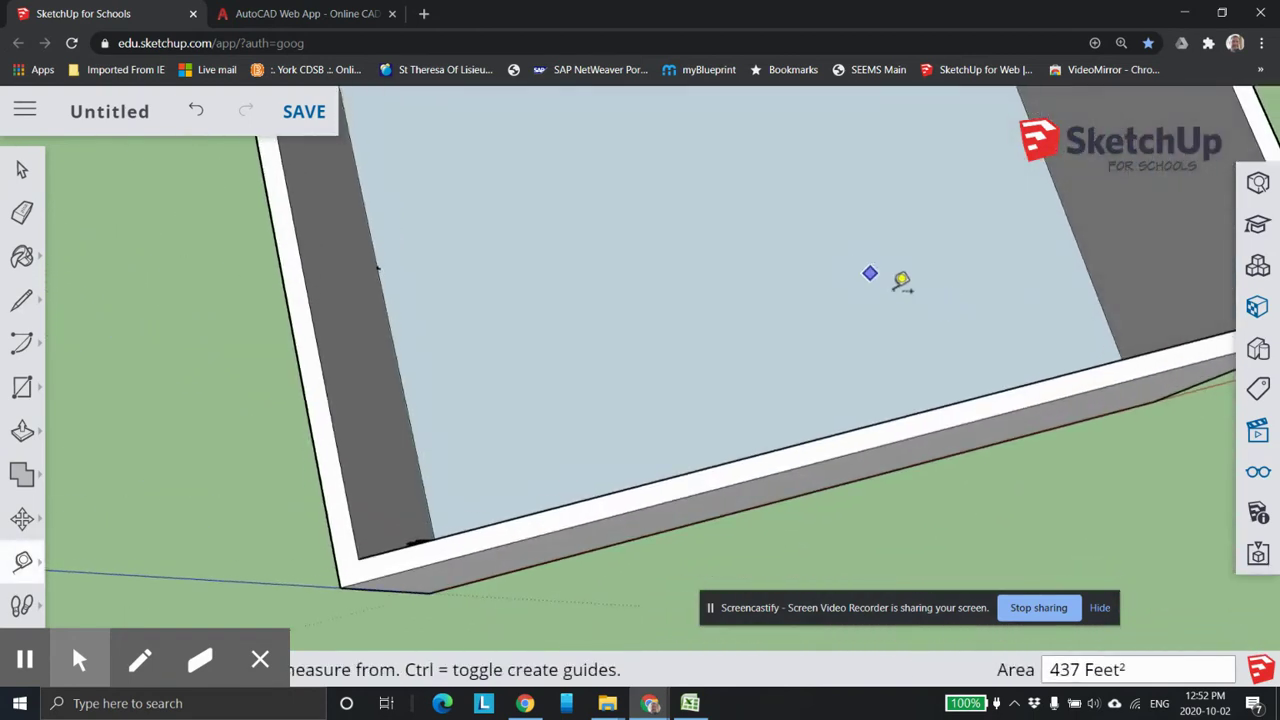
pyautogui.moveTo(874, 267); pyautogui.dragTo(1013, 337, button='middle')
pyautogui.moveTo(1086, 237); pyautogui.dragTo(960, 383, button='middle')
pyautogui.click(957, 386)
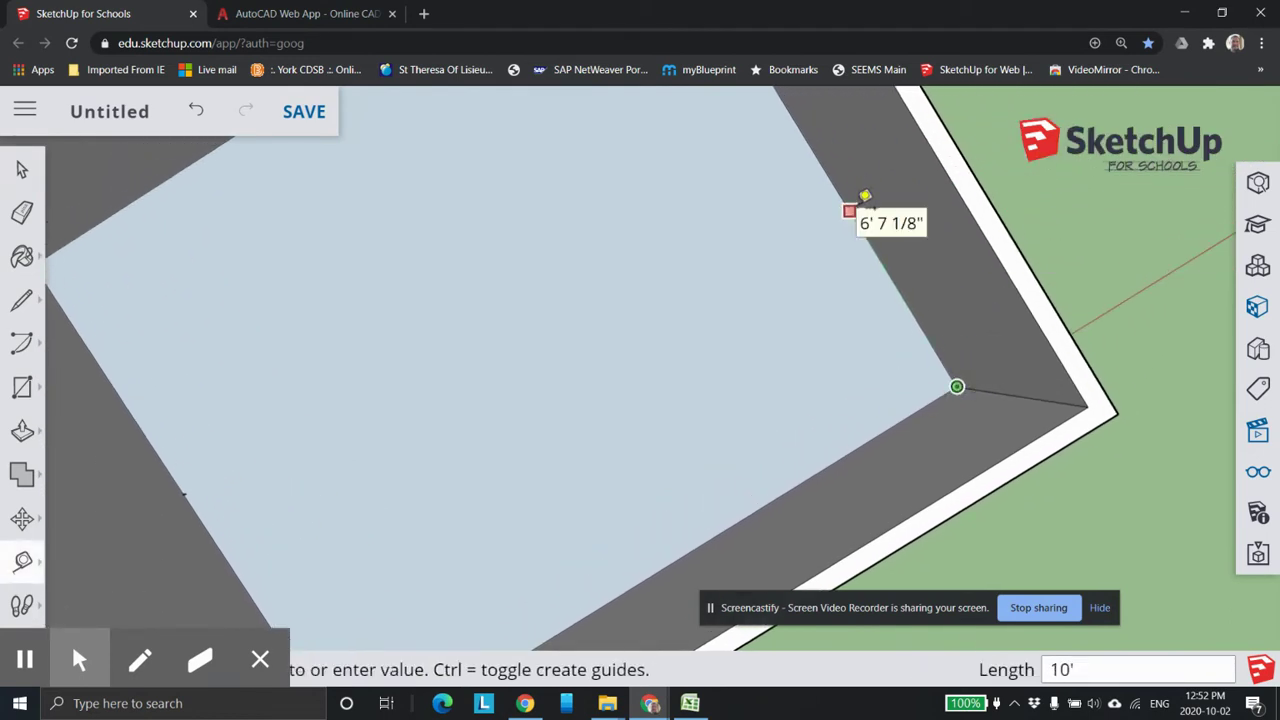
pyautogui.click(865, 197)
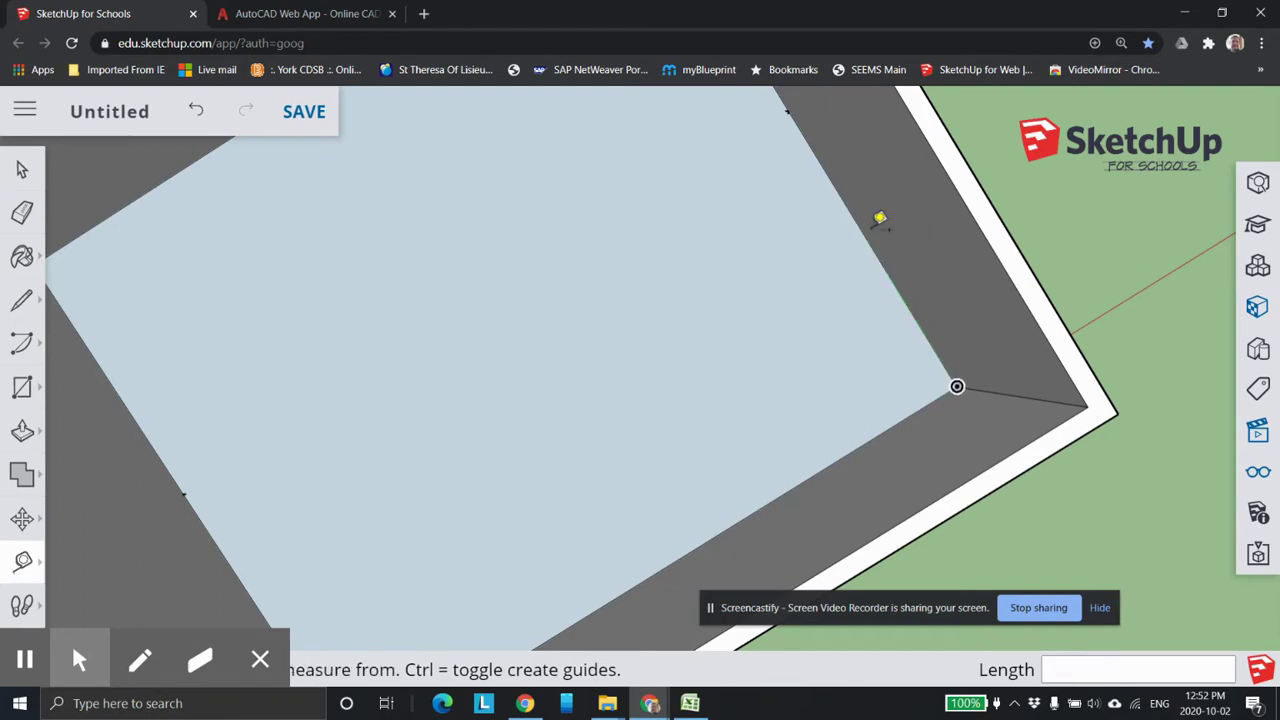
# - Draw a 23' by 4" rectangle across the floor from the left guide point for the partition wall
pyautogui.scroll(1, 761, 320)
pyautogui.scroll(-2, 761, 320)
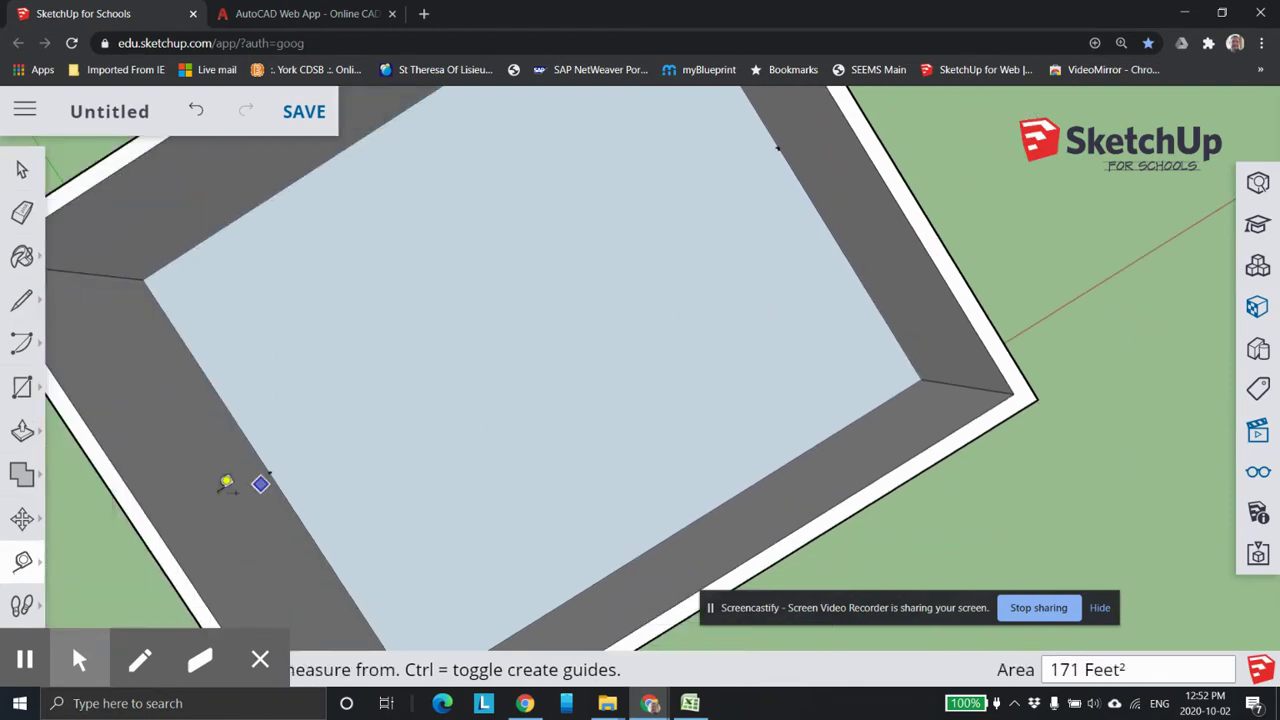
pyautogui.click(24, 389)
pyautogui.click(268, 470)
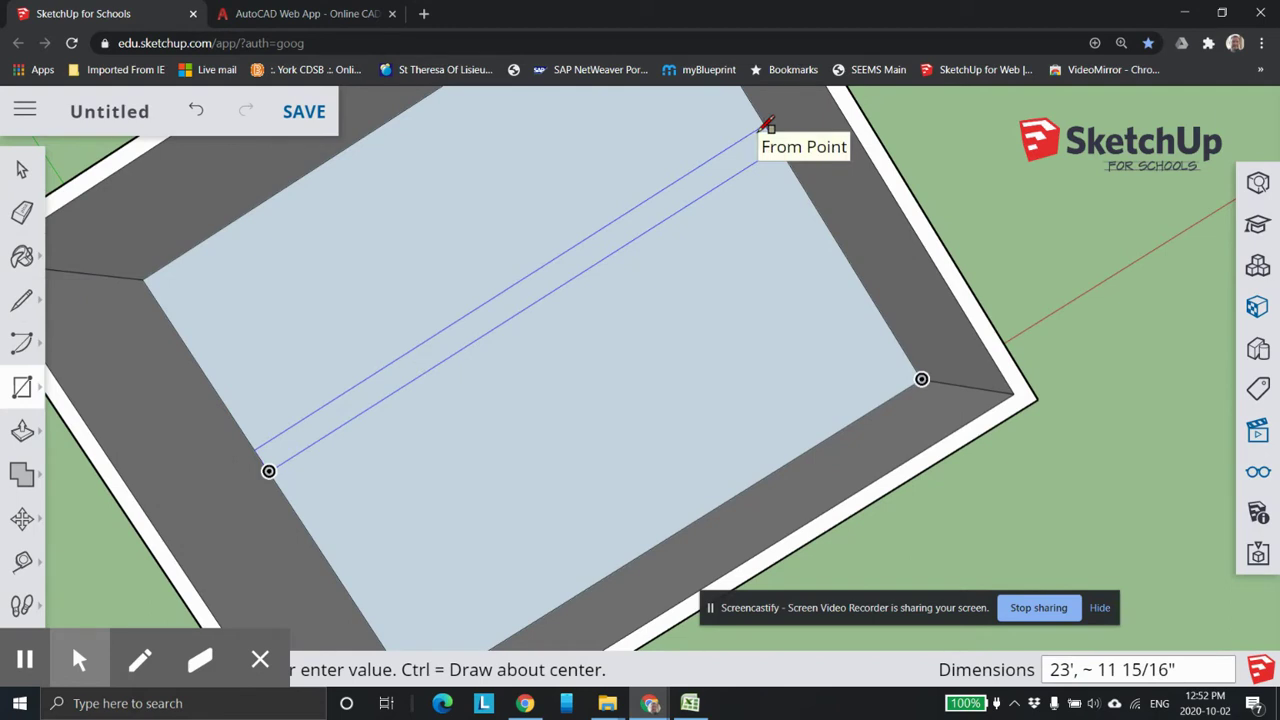
pyautogui.write('2')
pyautogui.write('3\'4"')
pyautogui.press('Return')
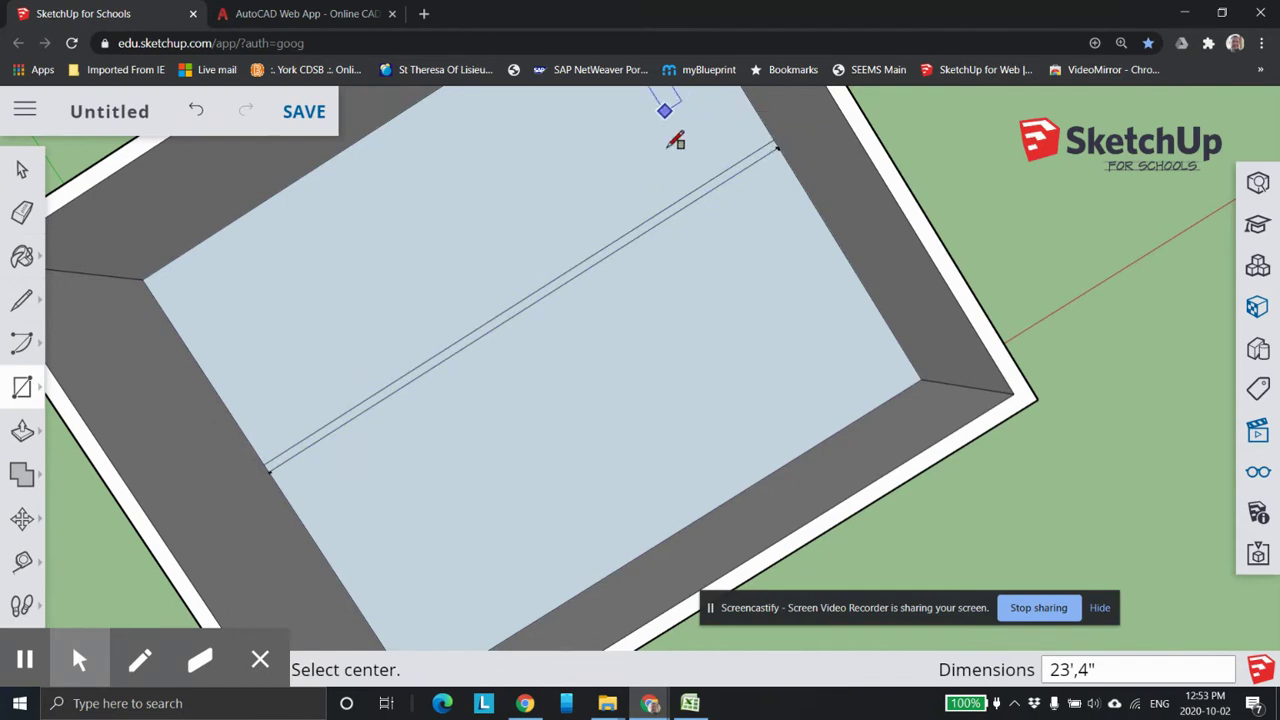
# - Raise the partition strip 9' with Push/Pull, level with the top of the exterior walls
pyautogui.scroll(-2, 677, 209)
pyautogui.scroll(3, 677, 286)
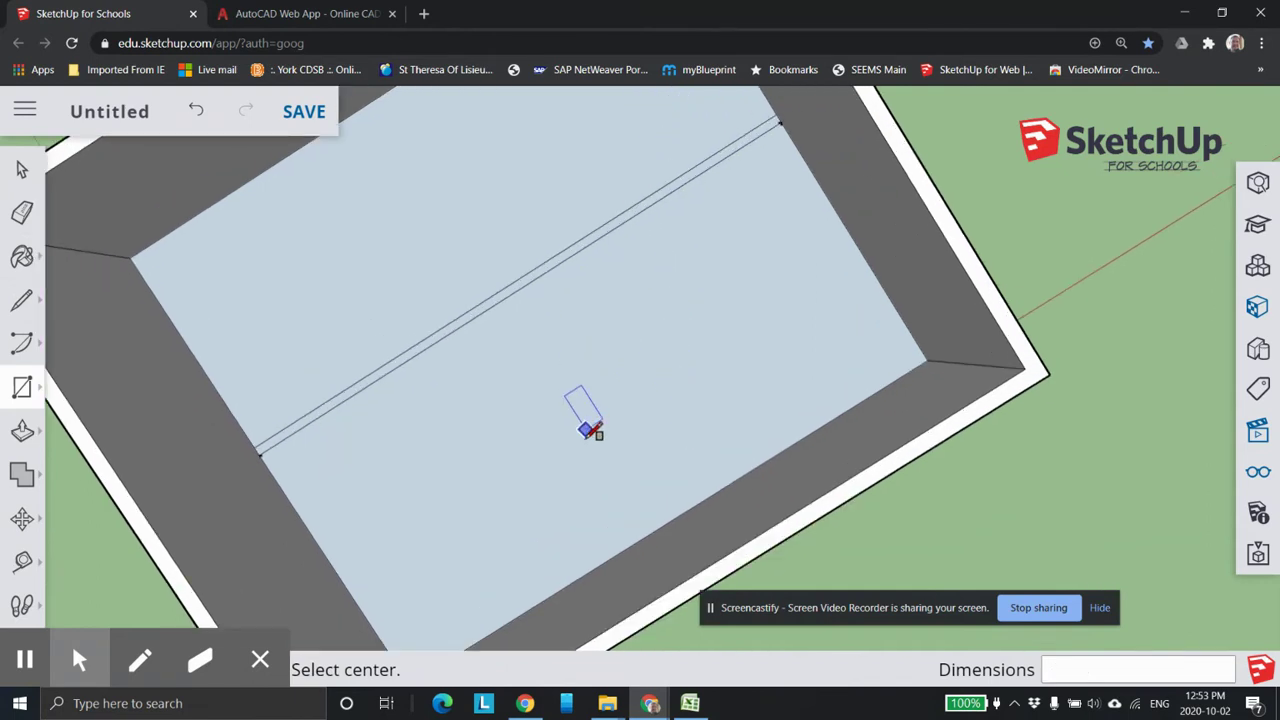
pyautogui.moveTo(550, 465); pyautogui.dragTo(288, 335, button='middle')
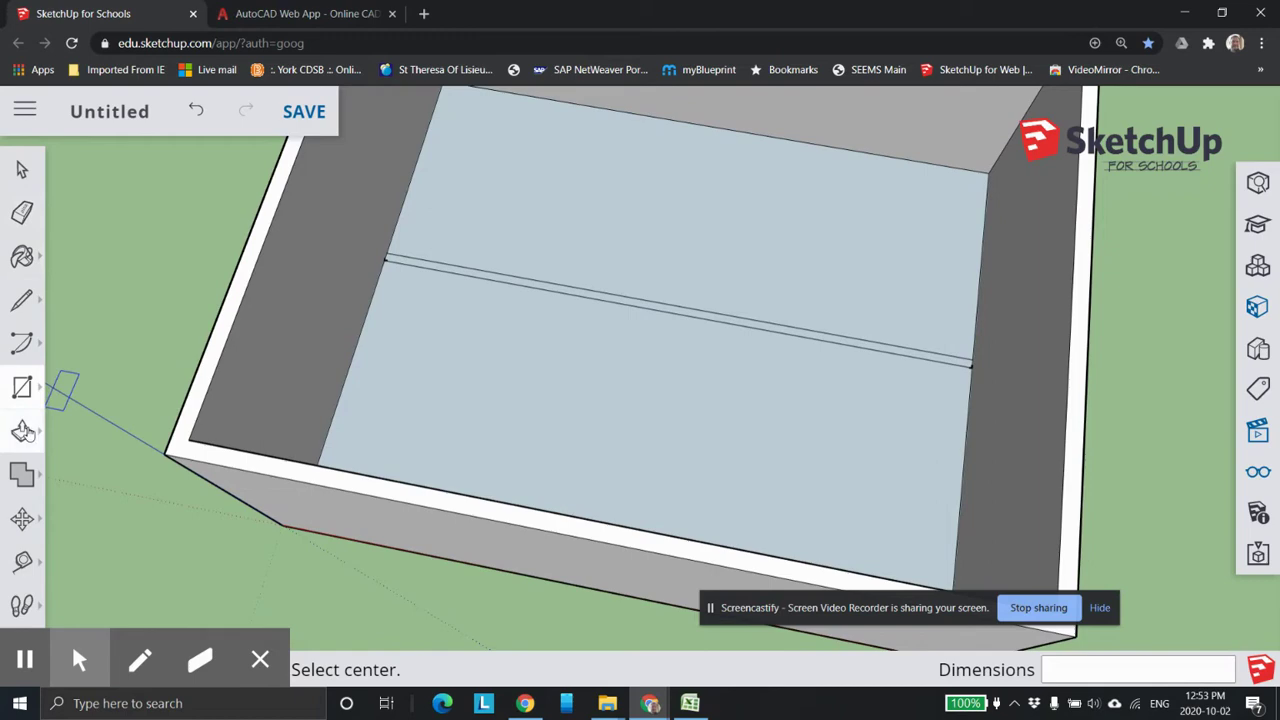
pyautogui.click(22, 430)
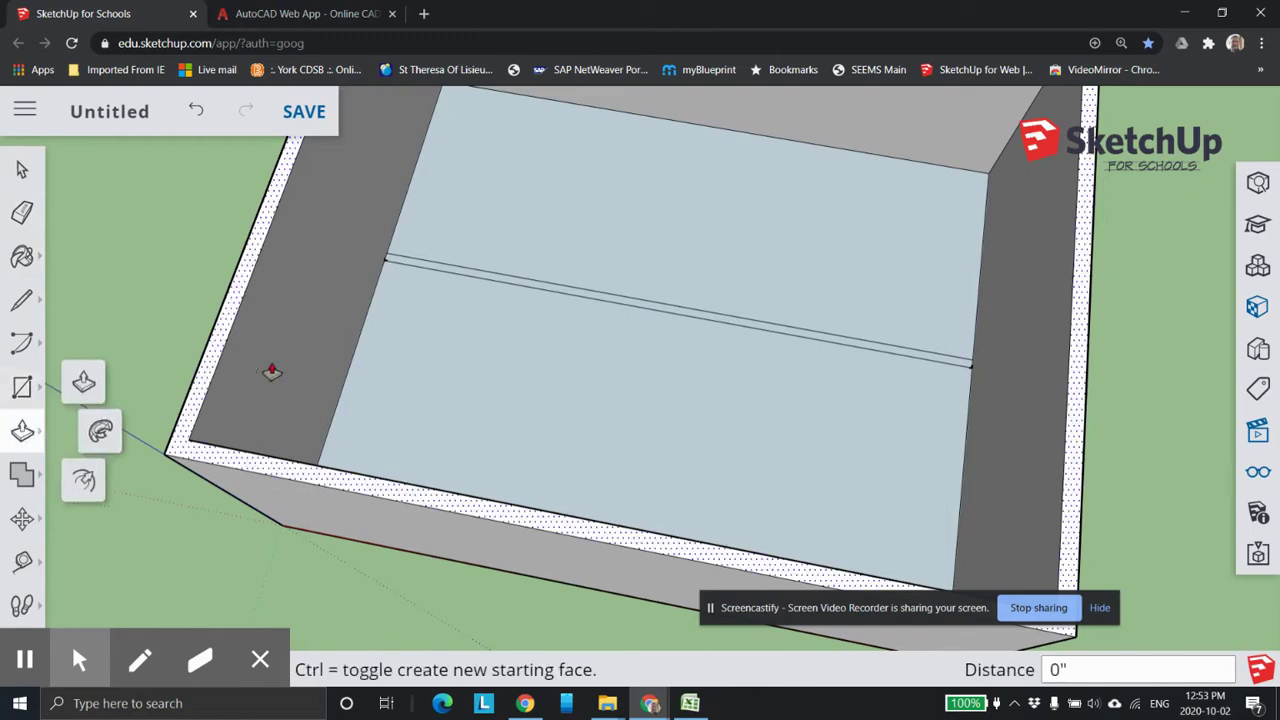
pyautogui.click(559, 293)
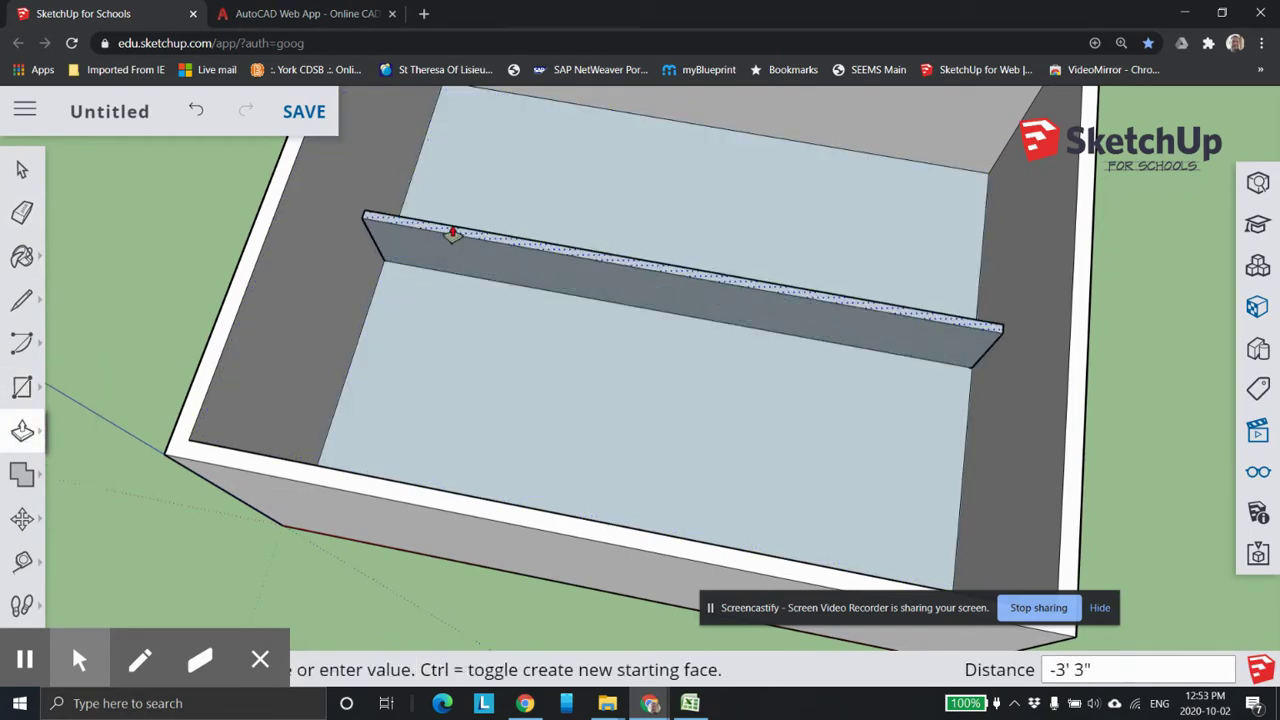
pyautogui.click(280, 200)
pyautogui.scroll(-4, 651, 294)
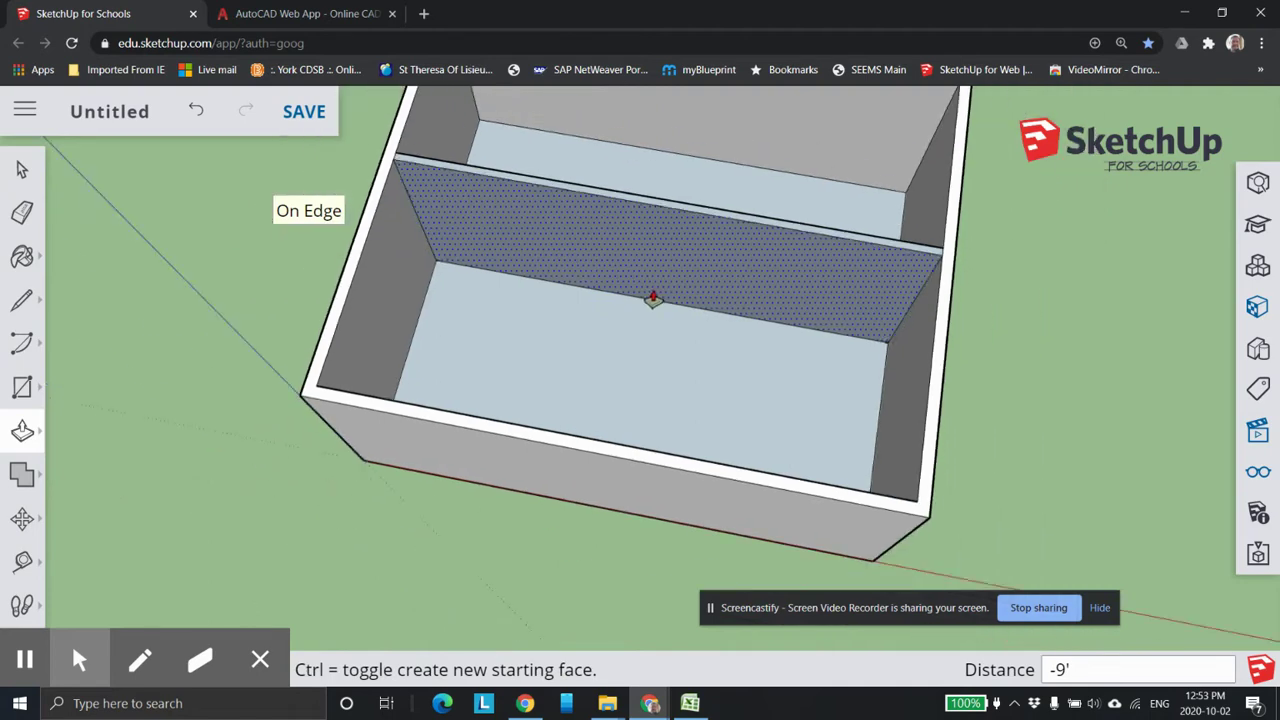
# - Try to mark a guide point 2'6" left of the midpoint along the partition's front base edge
pyautogui.moveTo(670, 388); pyautogui.dragTo(500, 429, button='middle')
pyautogui.click(25, 558)
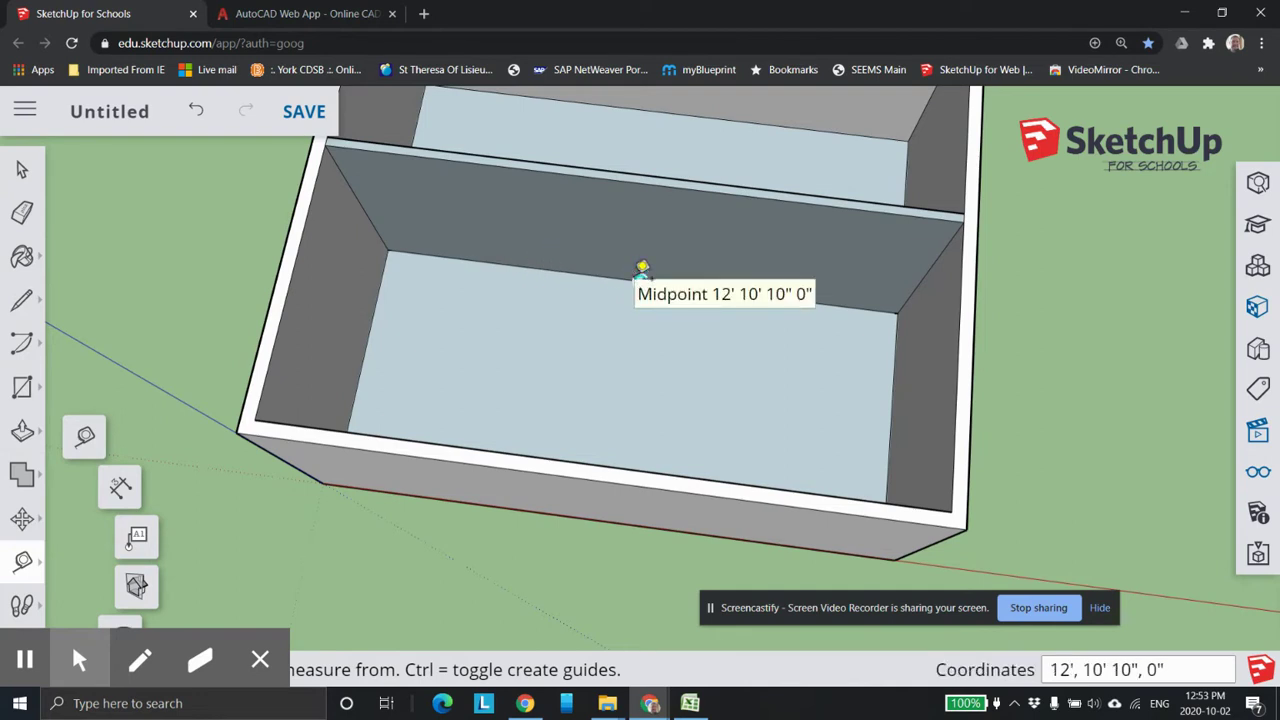
pyautogui.scroll(5, 642, 270)
pyautogui.click(645, 277)
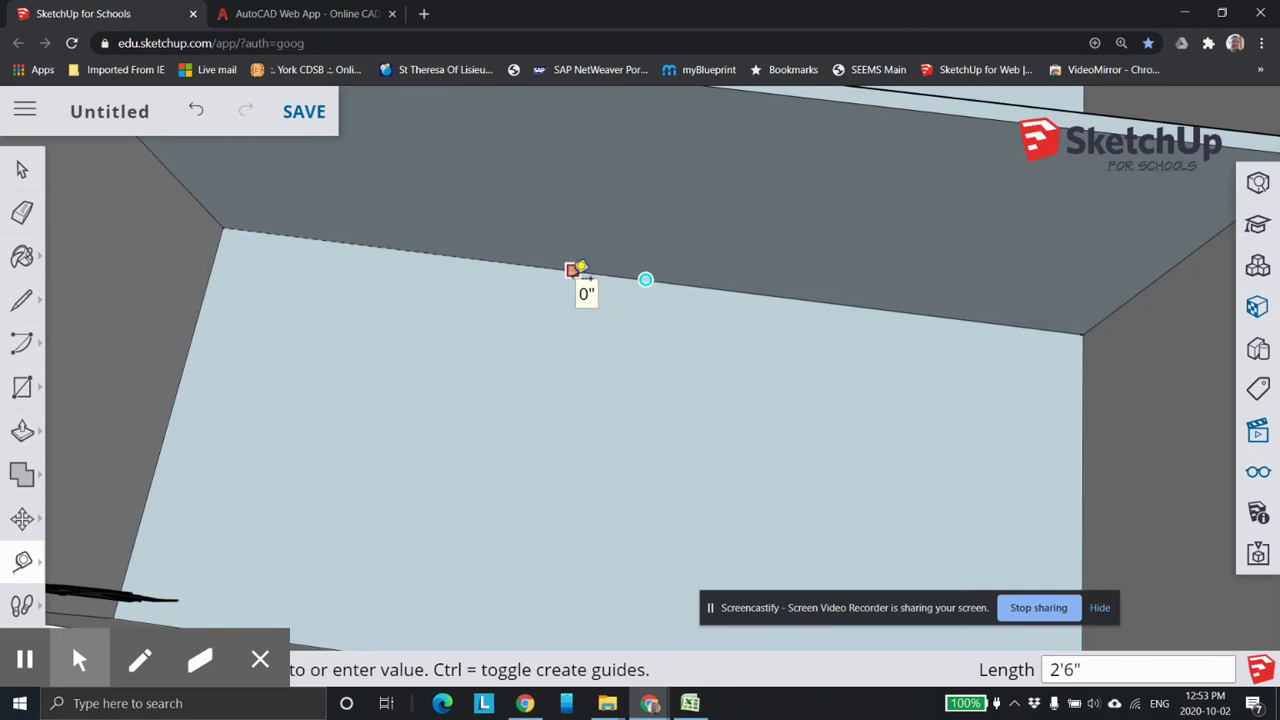
pyautogui.click(645, 279)
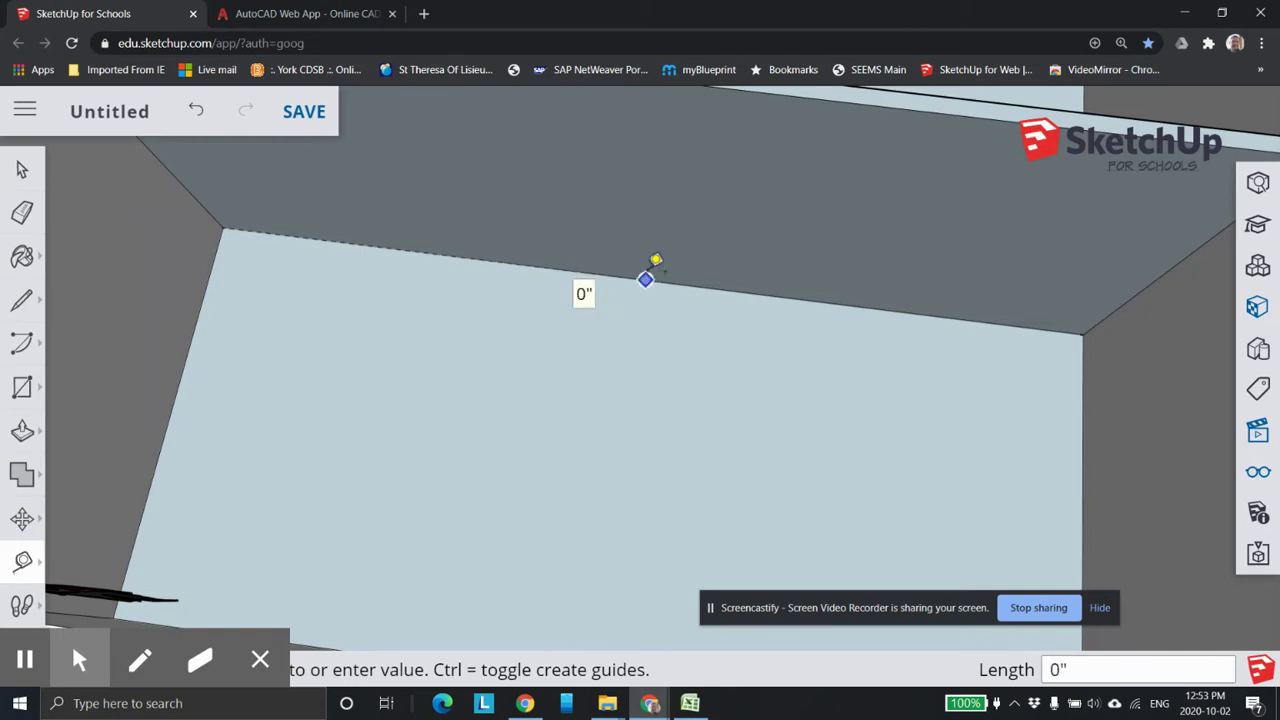
pyautogui.click(497, 266)
pyautogui.scroll(1, 540, 328)
pyautogui.scroll(-1, 630, 315)
pyautogui.scroll(-1, 635, 310)
pyautogui.click(22, 605)
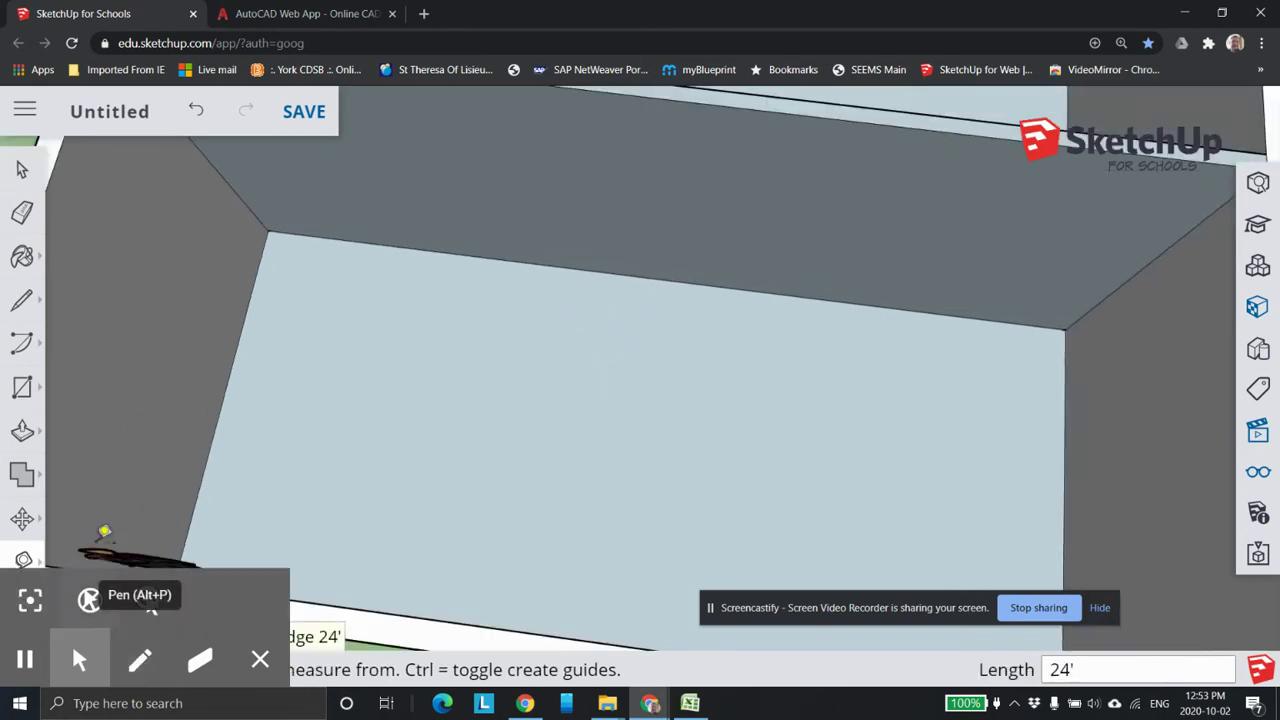
pyautogui.click(23, 174)
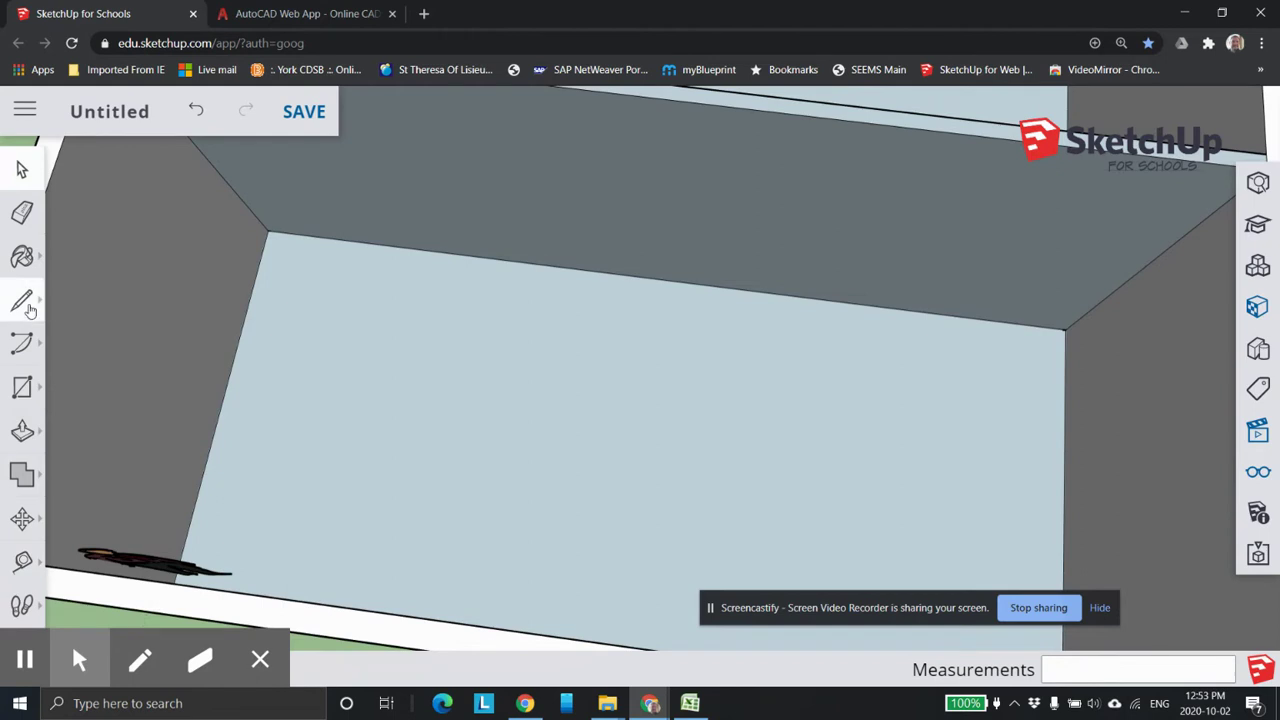
# - Try to mark a guide point 2'6" right of the midpoint along the partition's front base edge
pyautogui.click(22, 560)
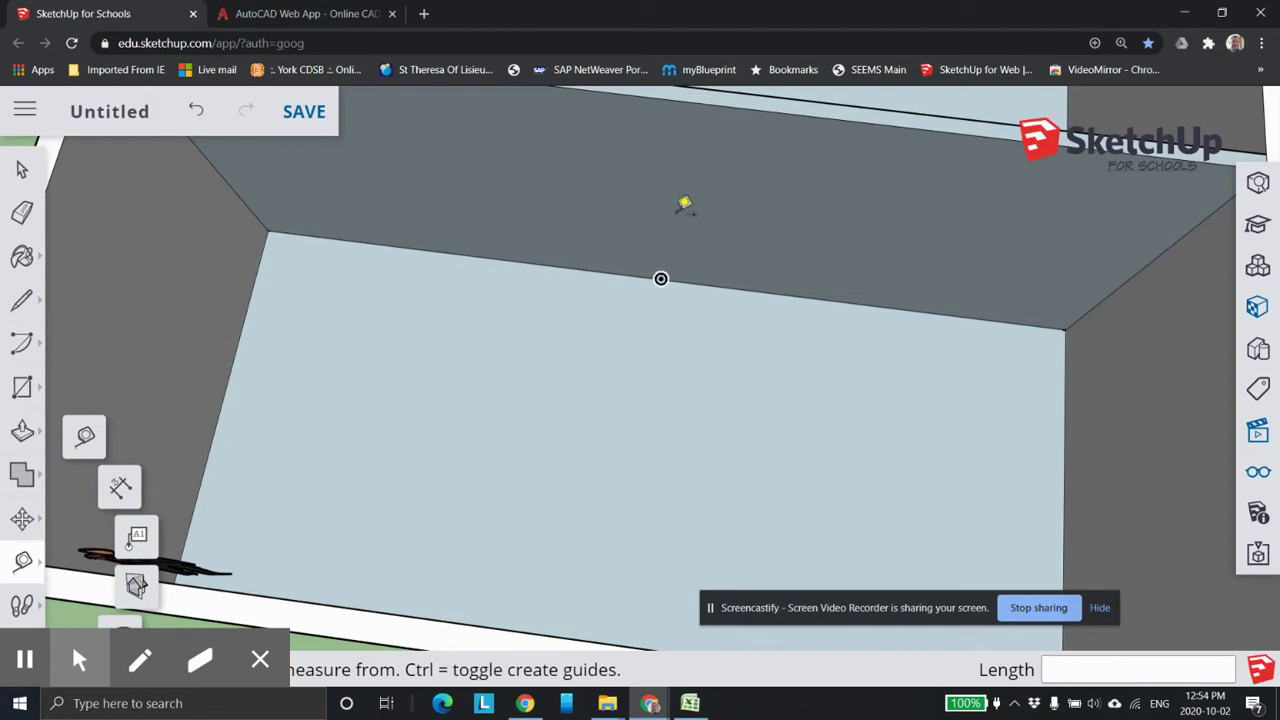
pyautogui.click(664, 279)
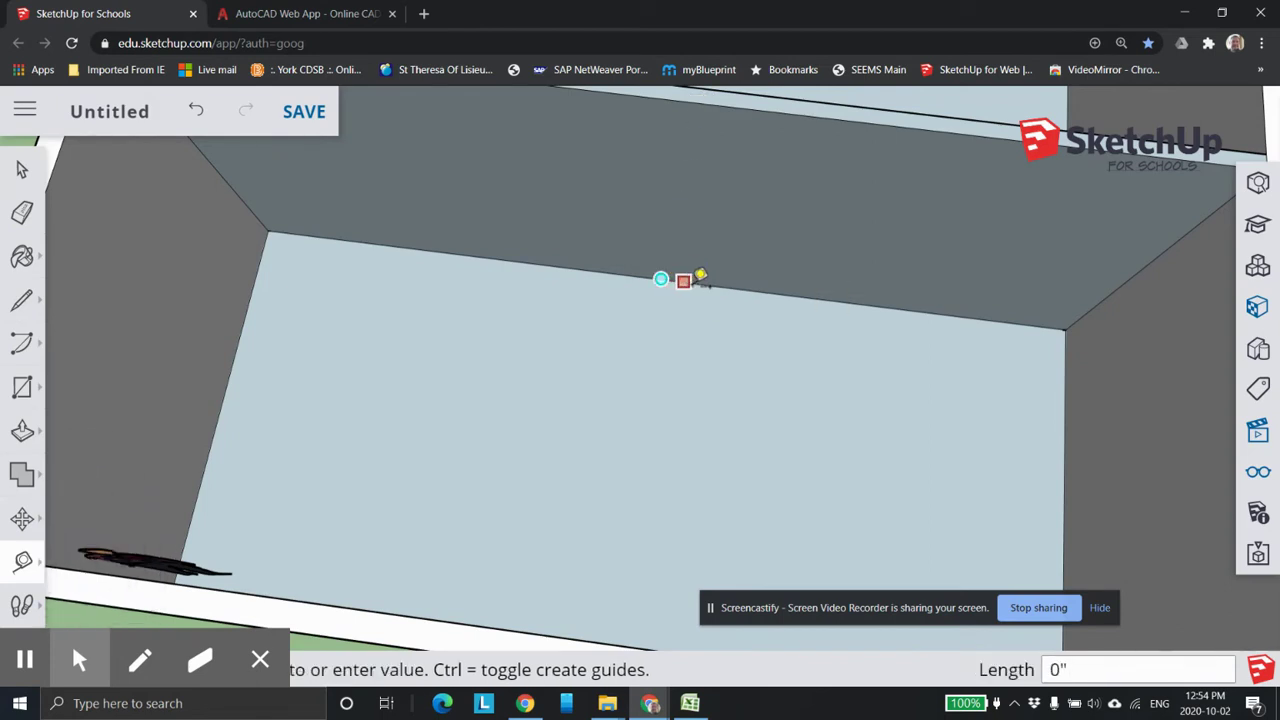
pyautogui.click(785, 291)
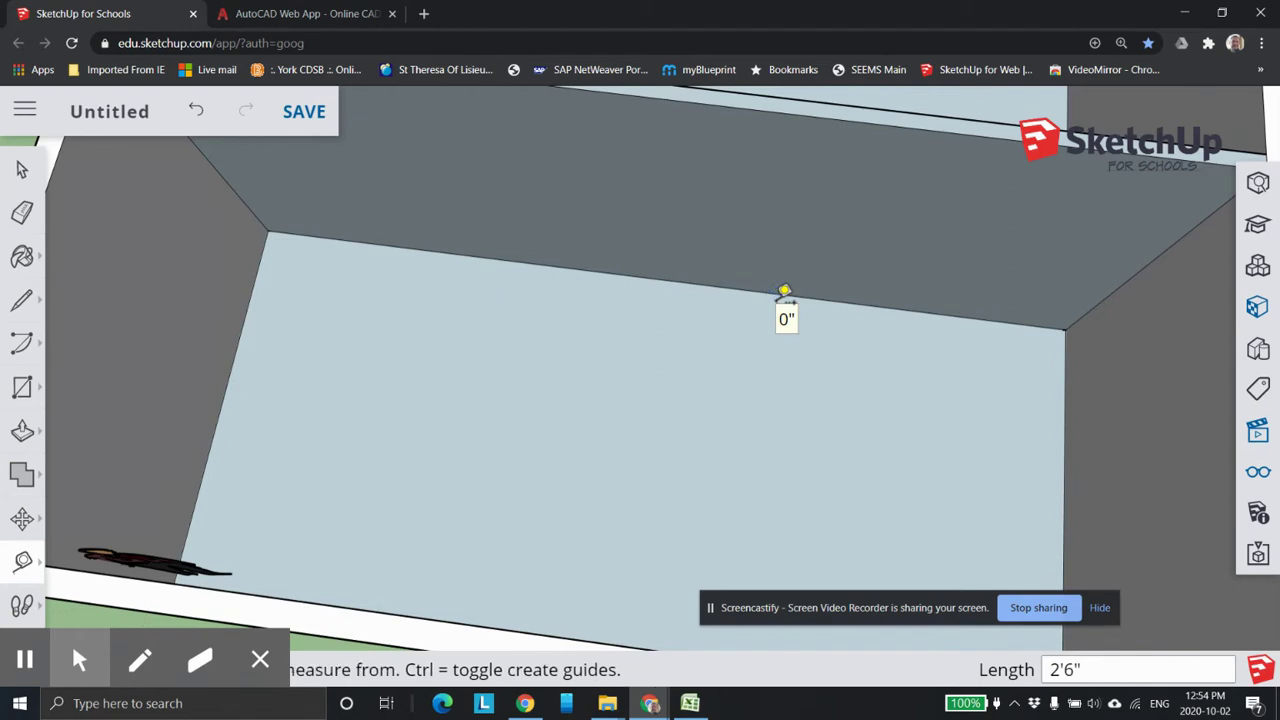
pyautogui.scroll(2, 840, 292)
pyautogui.scroll(3, 870, 305)
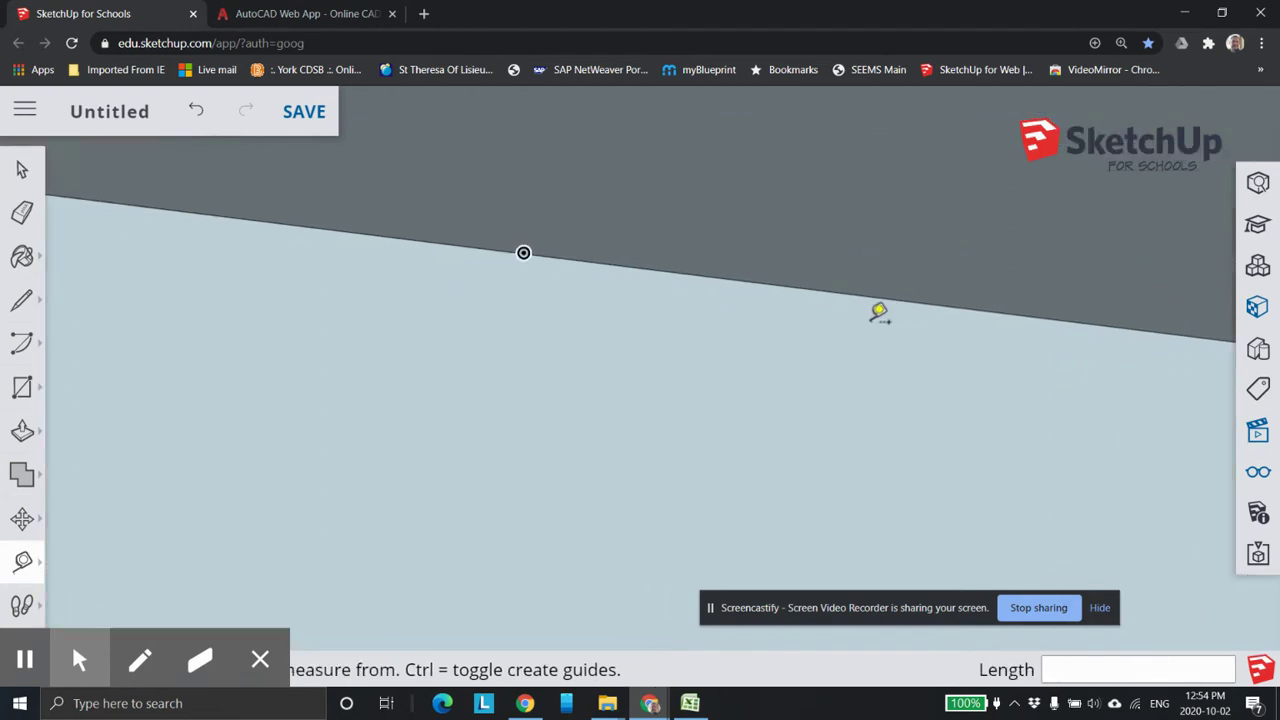
pyautogui.scroll(-4, 871, 316)
pyautogui.scroll(-1, 871, 316)
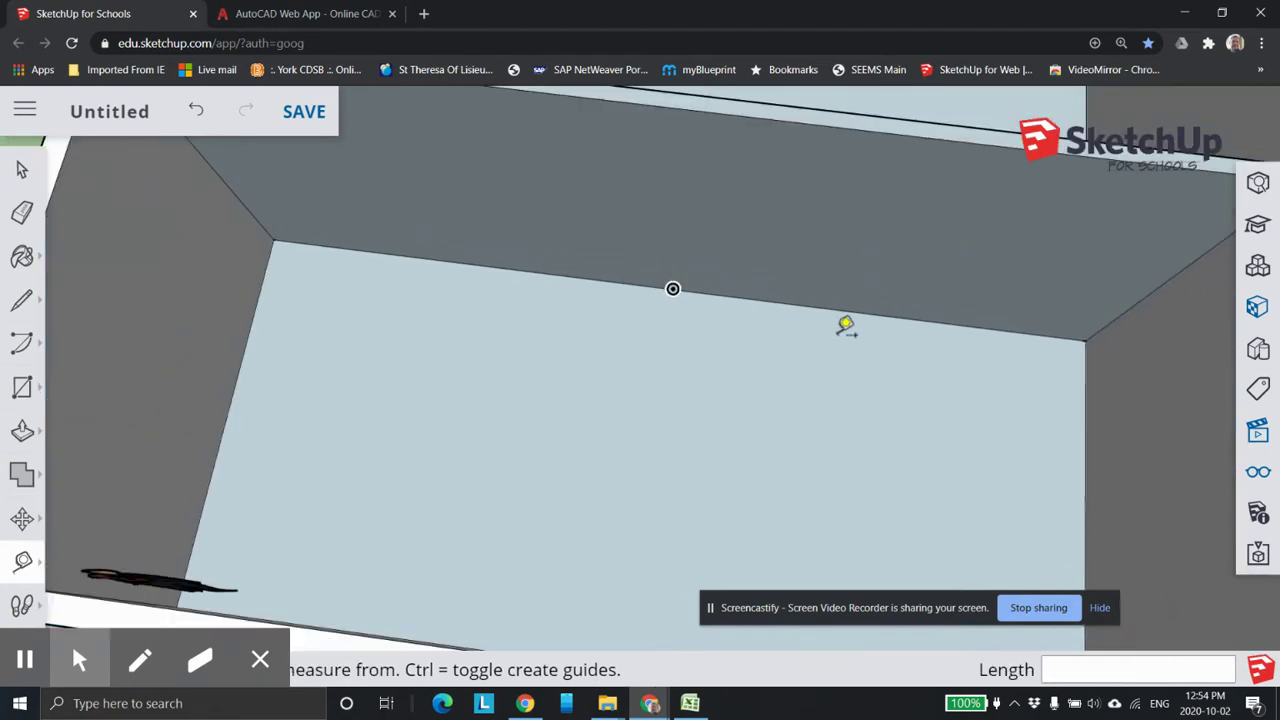
# - Try a rectangle about 2'4" by 6'9" on the partition's face from its base midpoint, and undo it
pyautogui.click(22, 388)
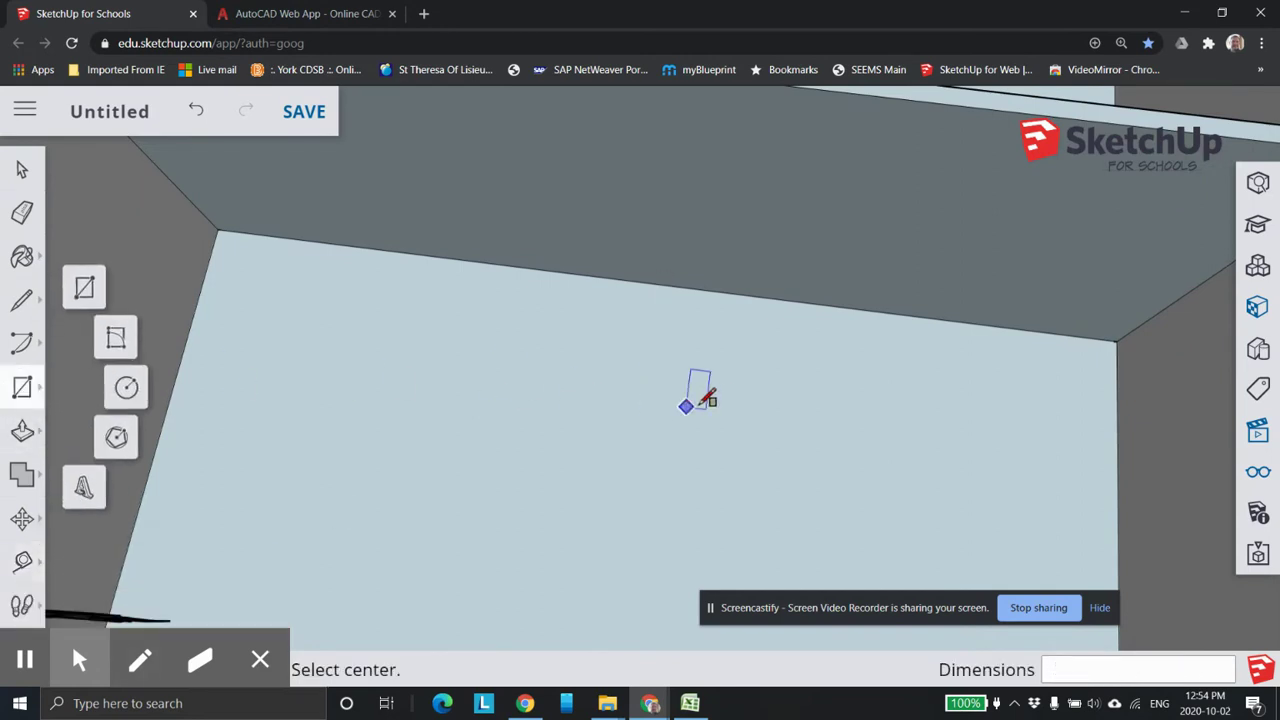
pyautogui.click(659, 283)
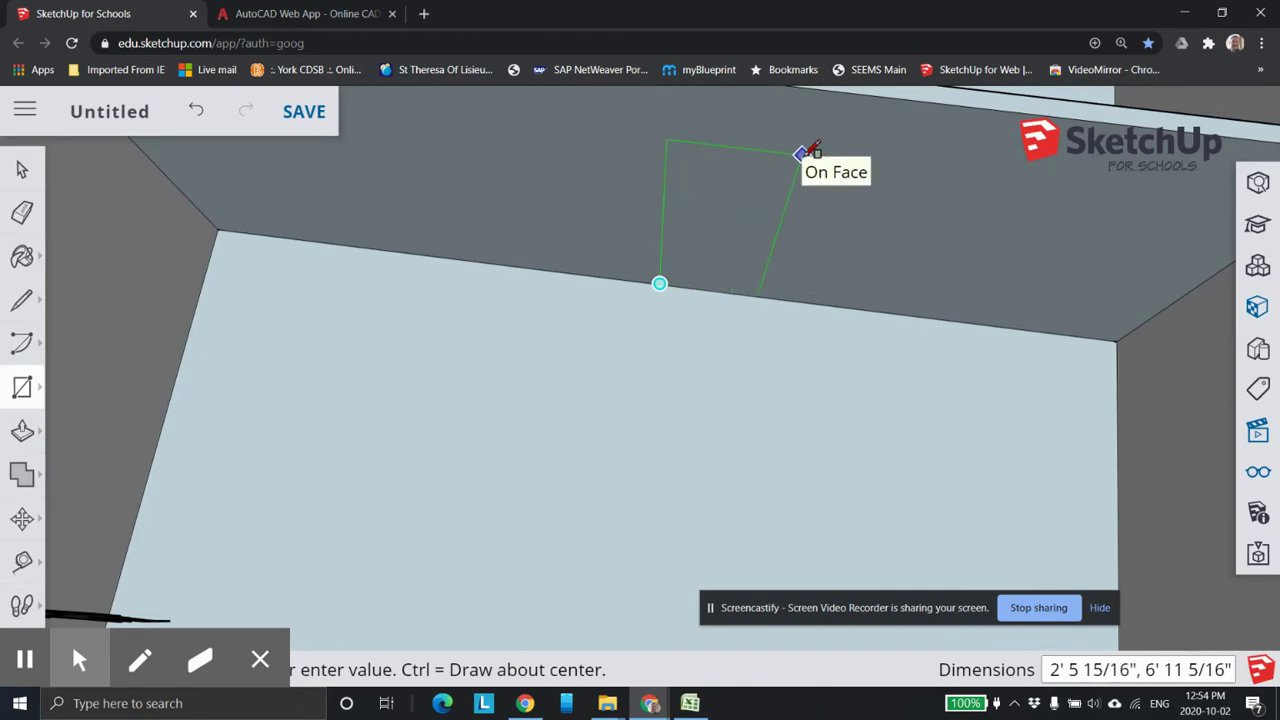
pyautogui.click(798, 154)
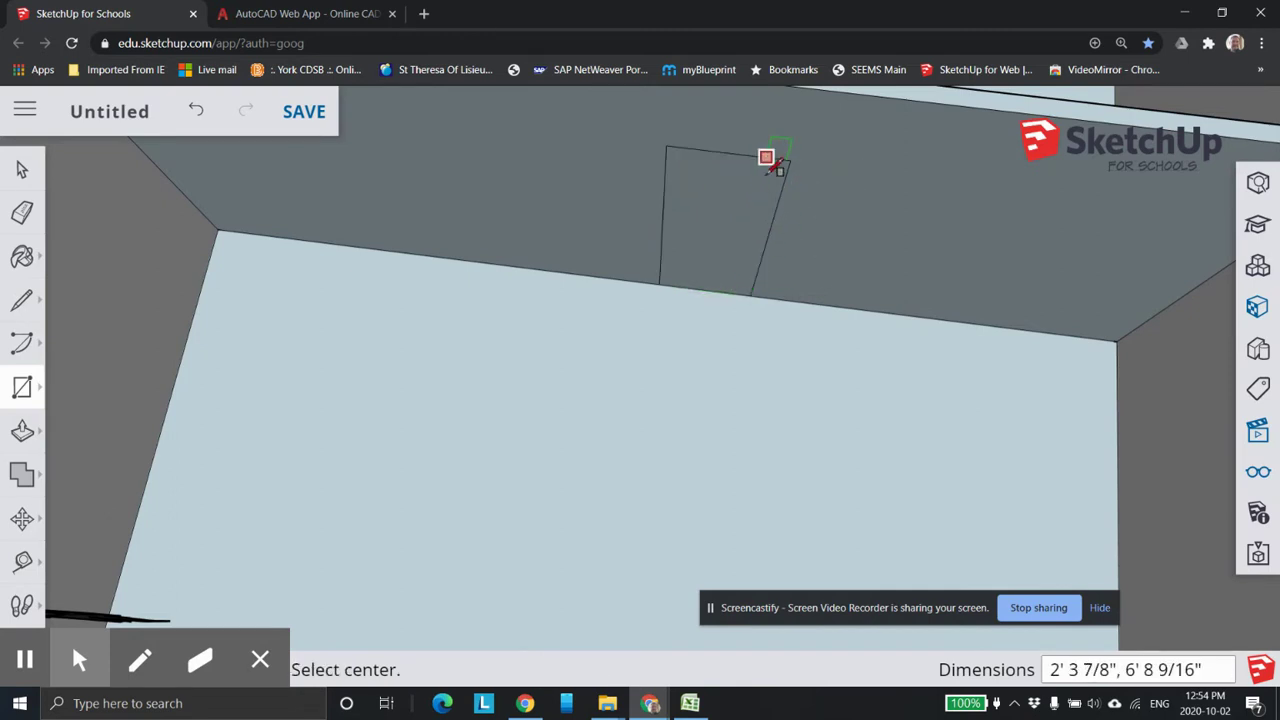
pyautogui.click(196, 118)
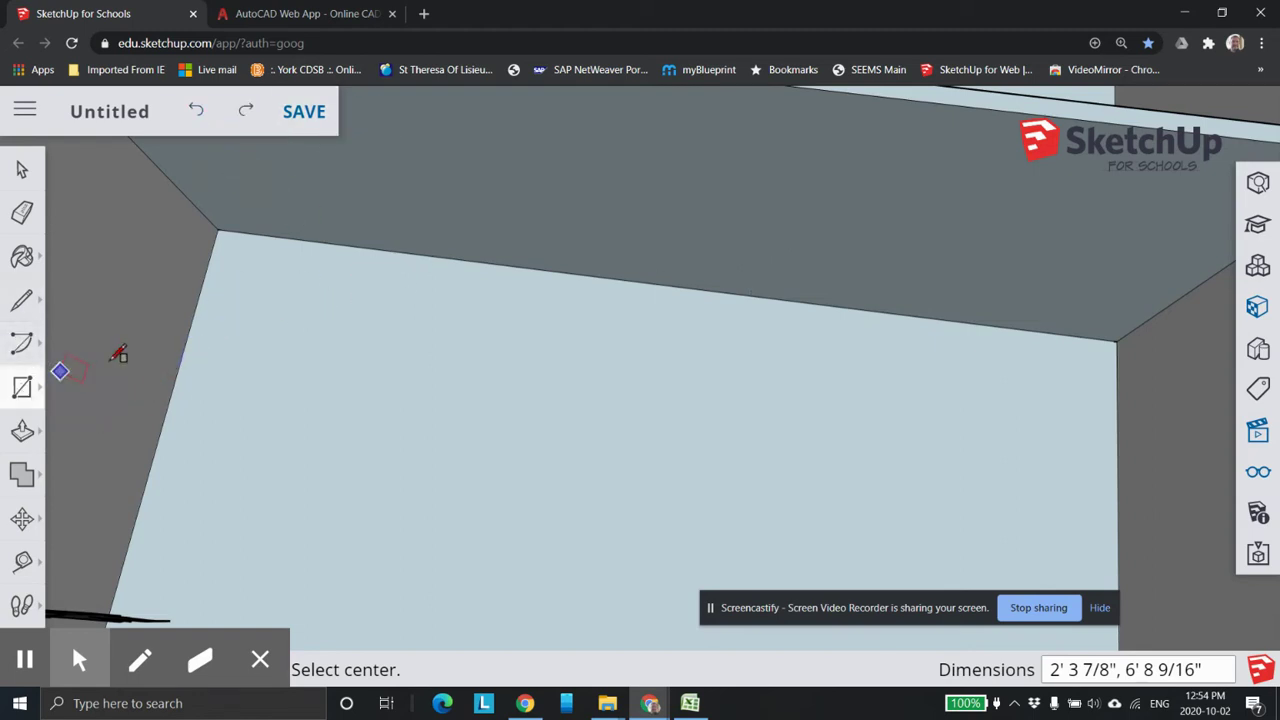
# - Draw a rectangle 2.5' wide by 8' high on the partition's face, extending right from the midpoint of its base edge
pyautogui.click(22, 387)
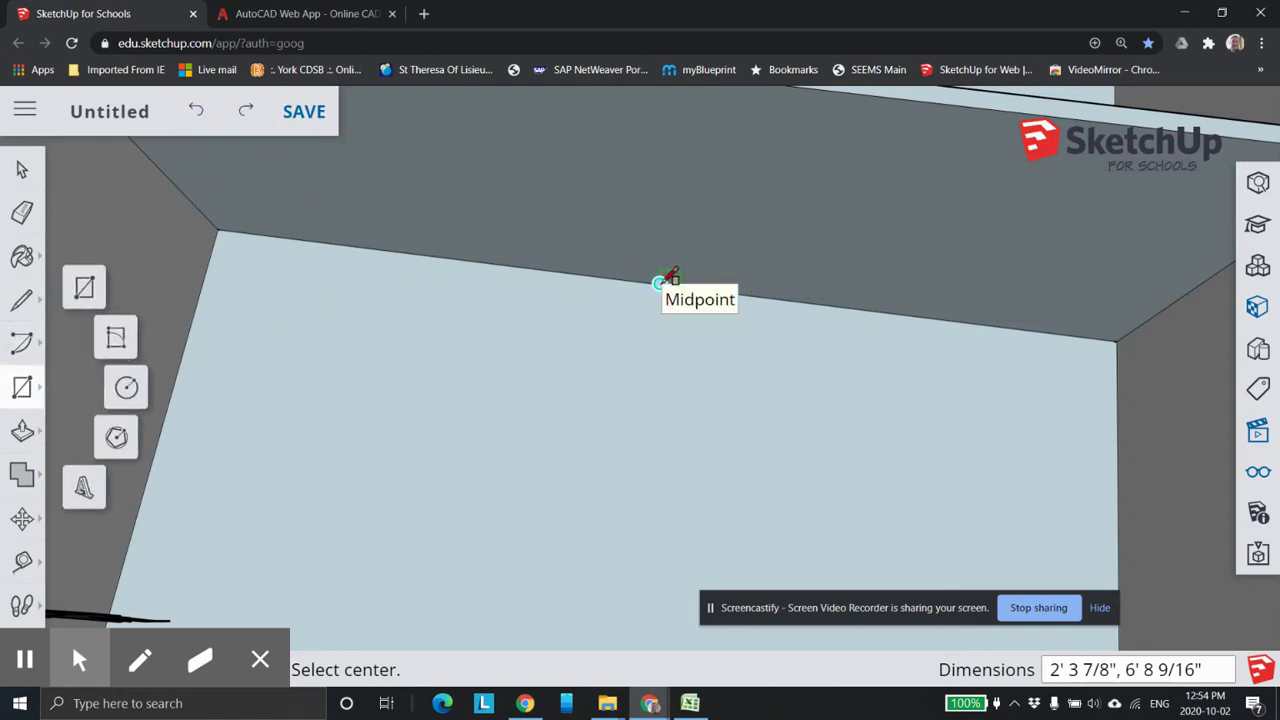
pyautogui.click(659, 283)
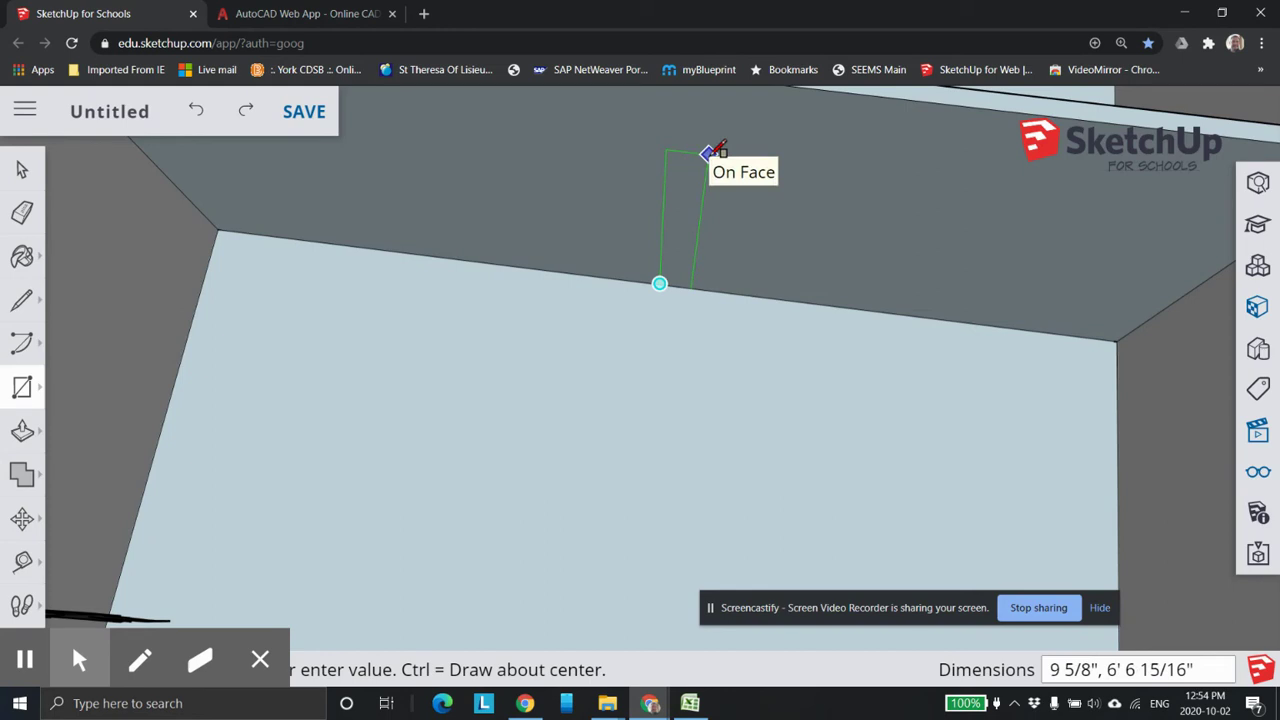
pyautogui.write('1')
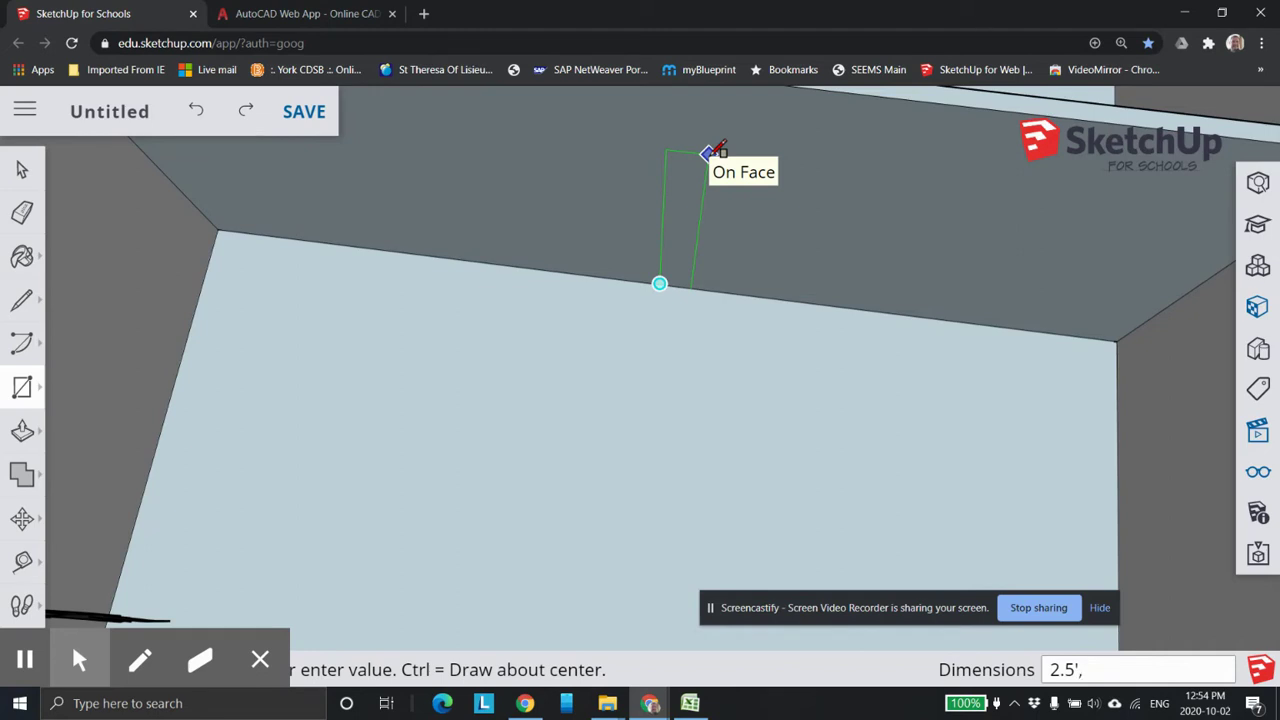
pyautogui.press('Return')
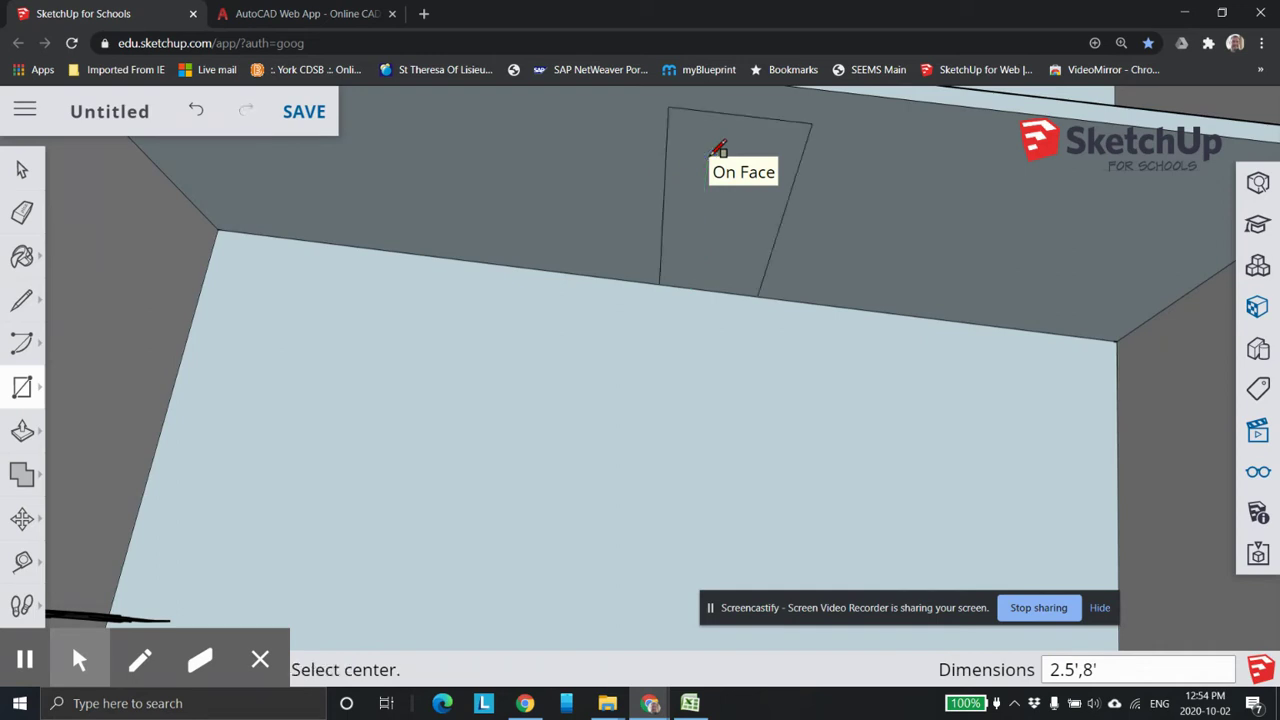
# - Draw a matching 8' by 2.5' rectangle on the partition's face, extending left from the same base midpoint
pyautogui.scroll(-3, 706, 298)
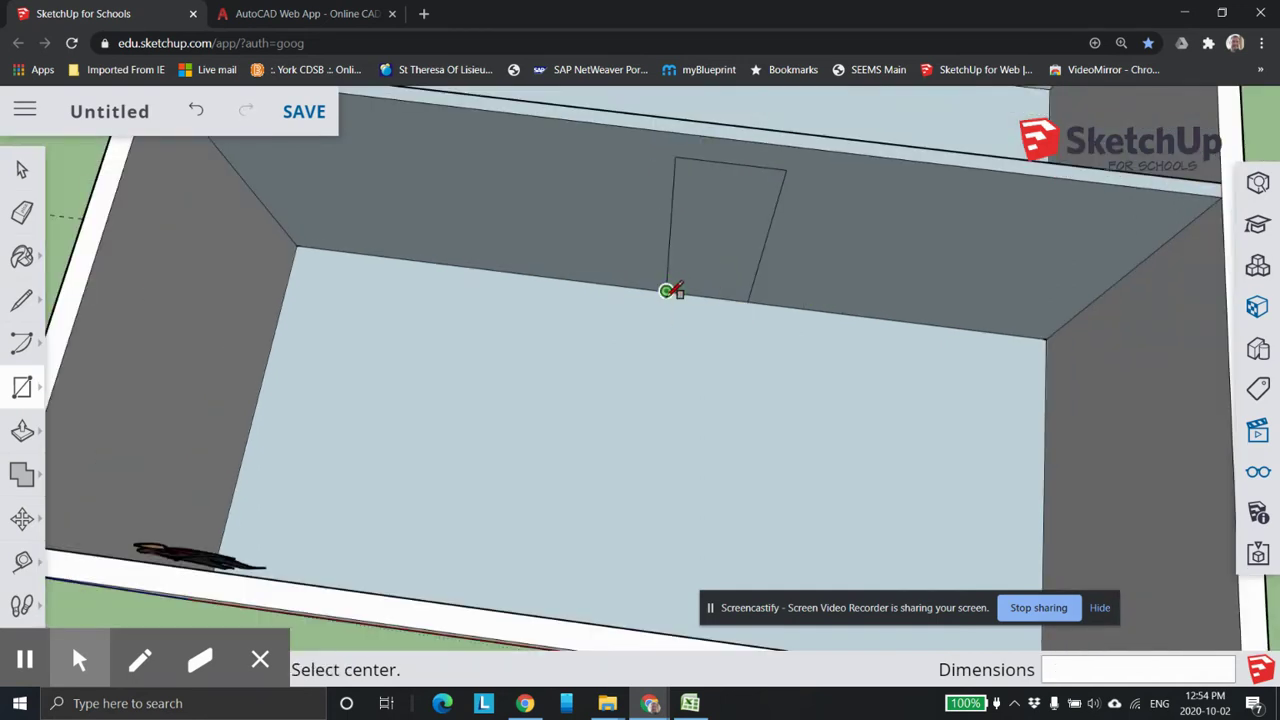
pyautogui.click(666, 291)
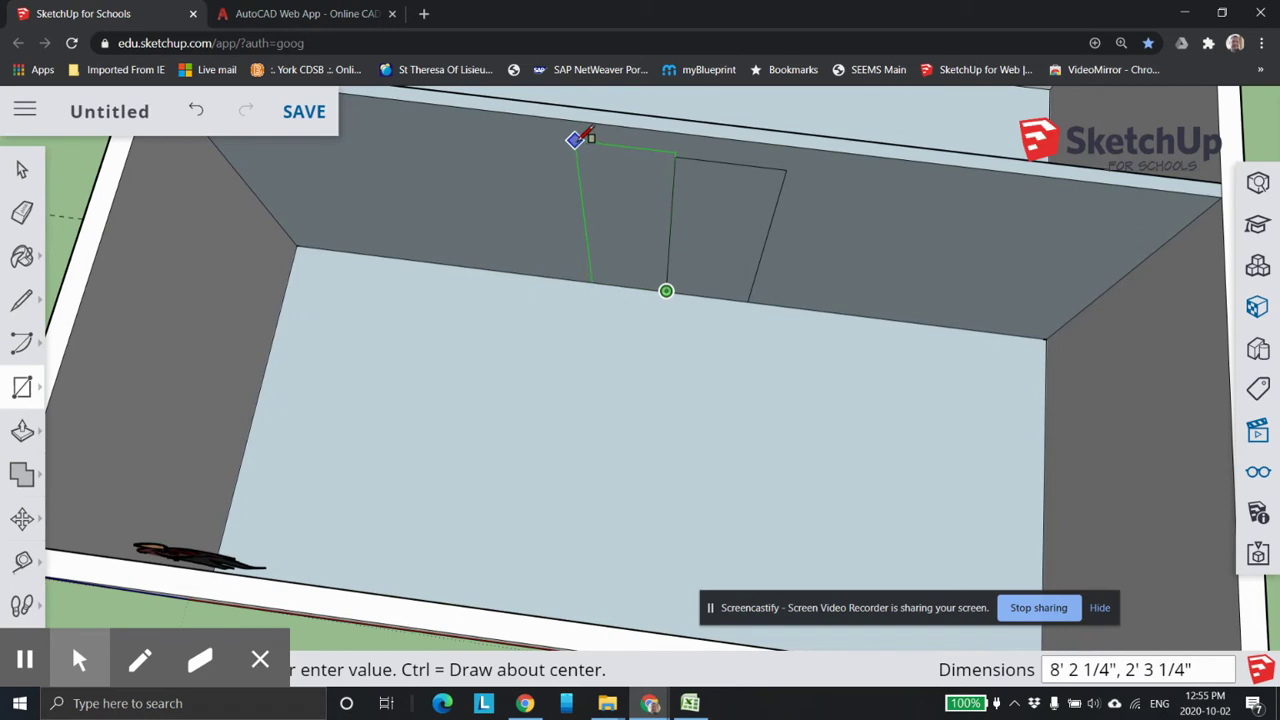
pyautogui.write("8',2.5")
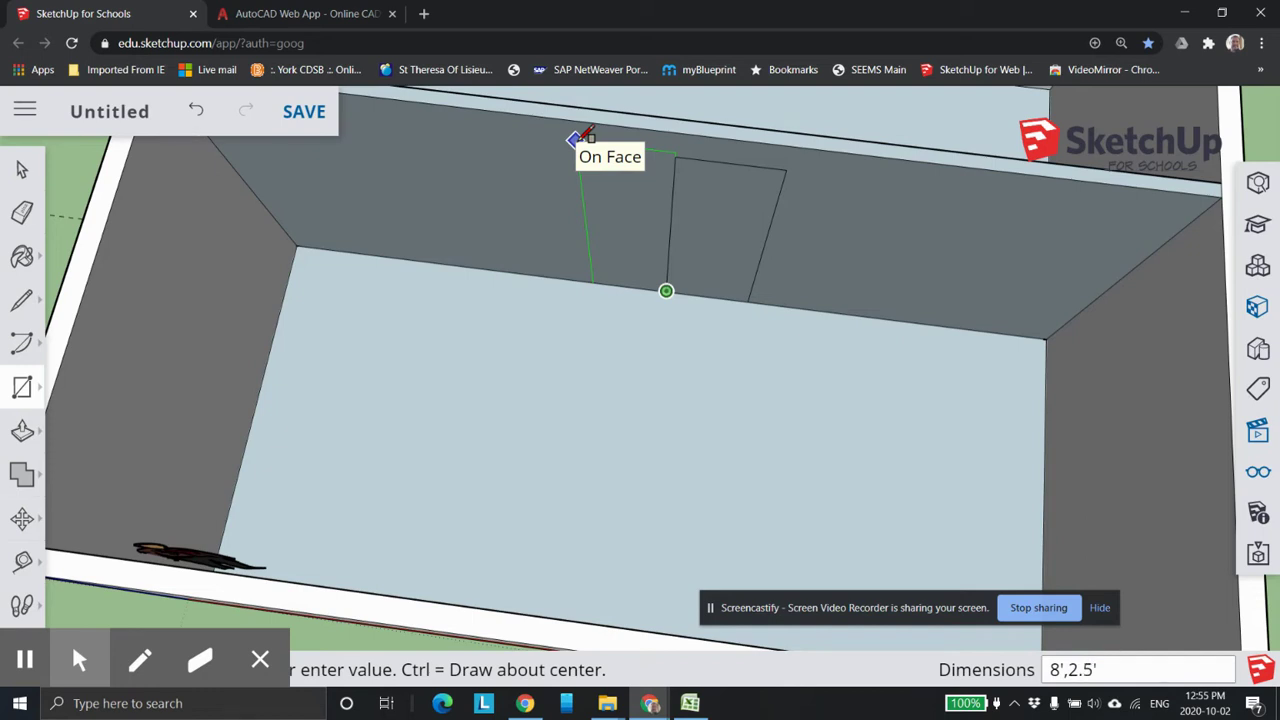
pyautogui.click(584, 136)
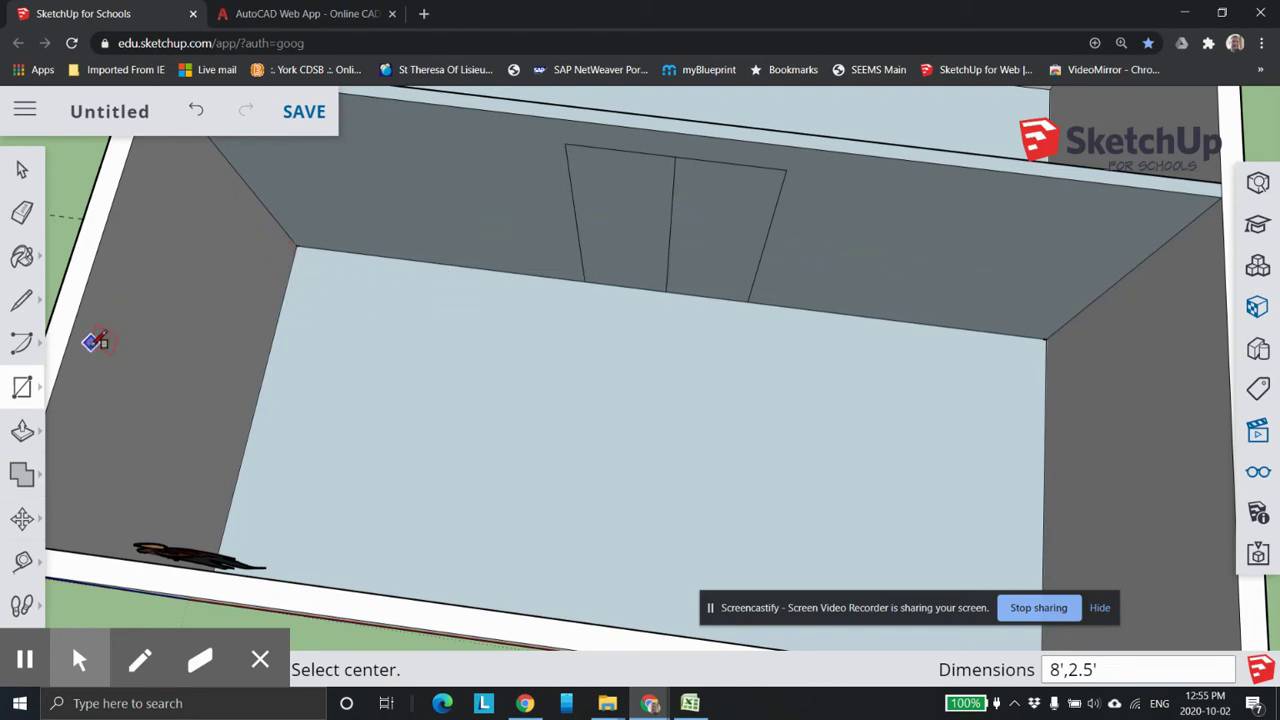
# - Push both adjacent rectangles 4" through the partition with Push/Pull to cut the doorway opening
pyautogui.click(22, 431)
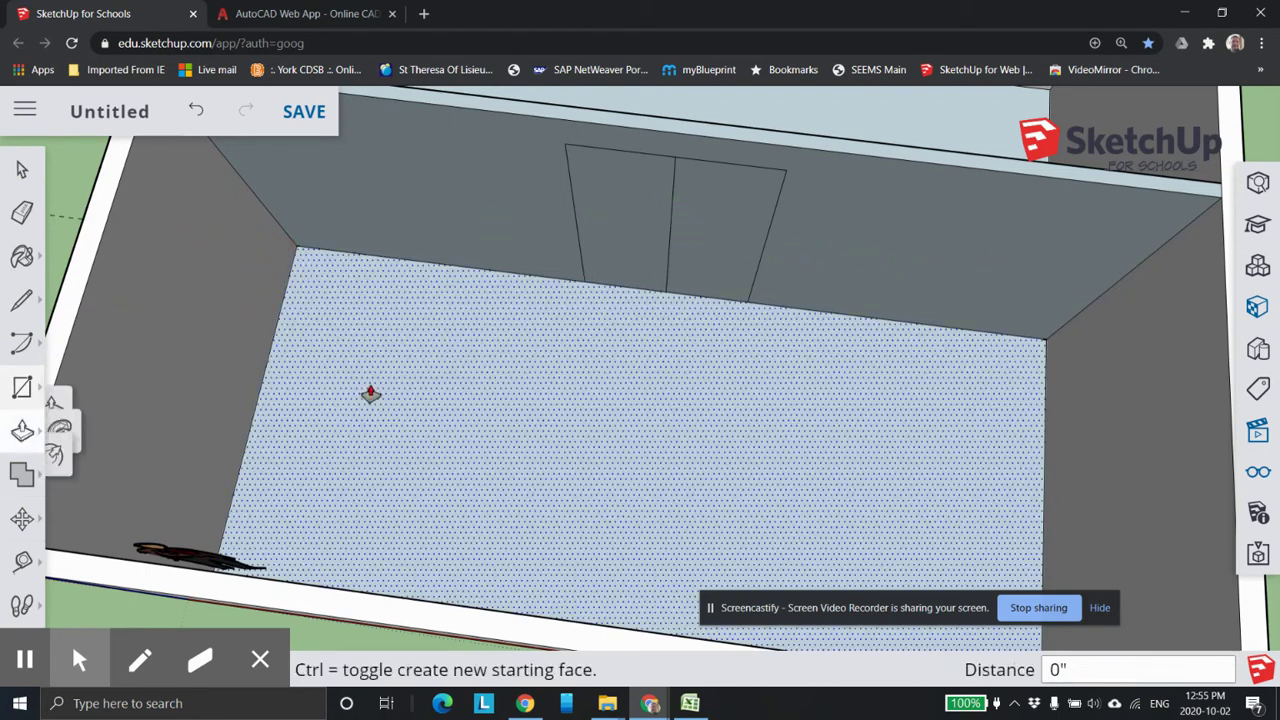
pyautogui.click(618, 248)
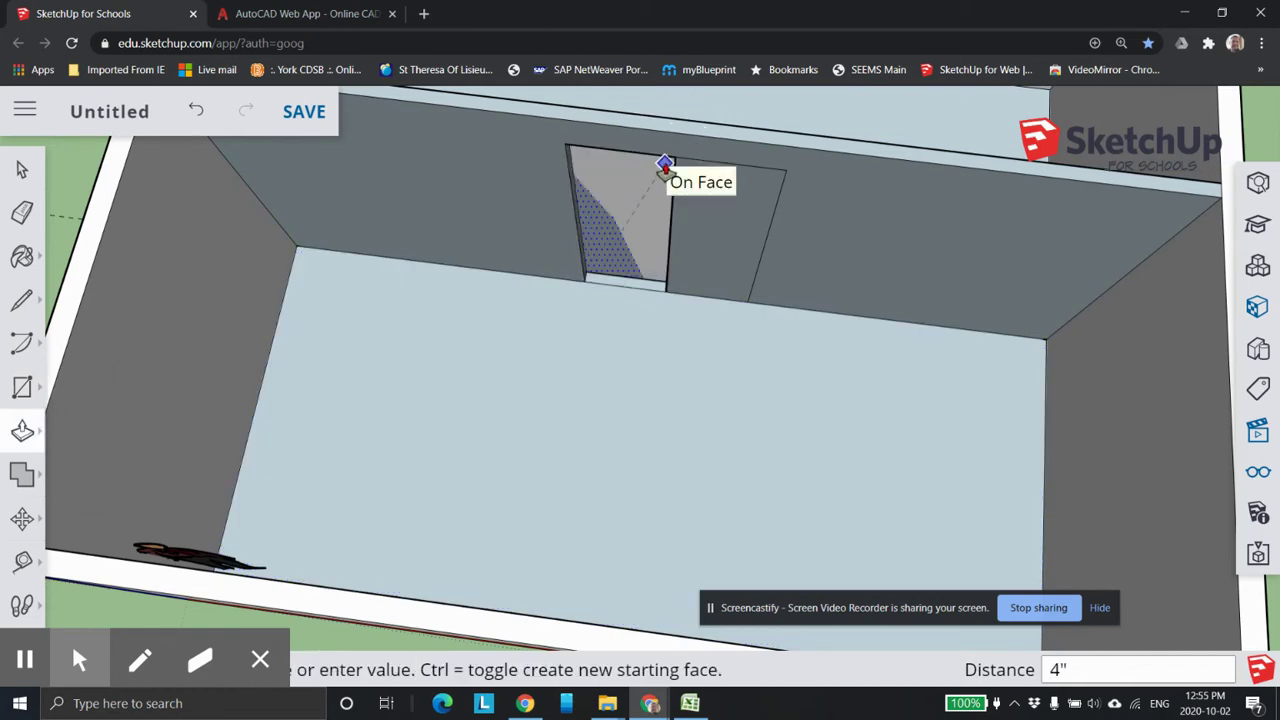
pyautogui.click(664, 199)
pyautogui.click(699, 225)
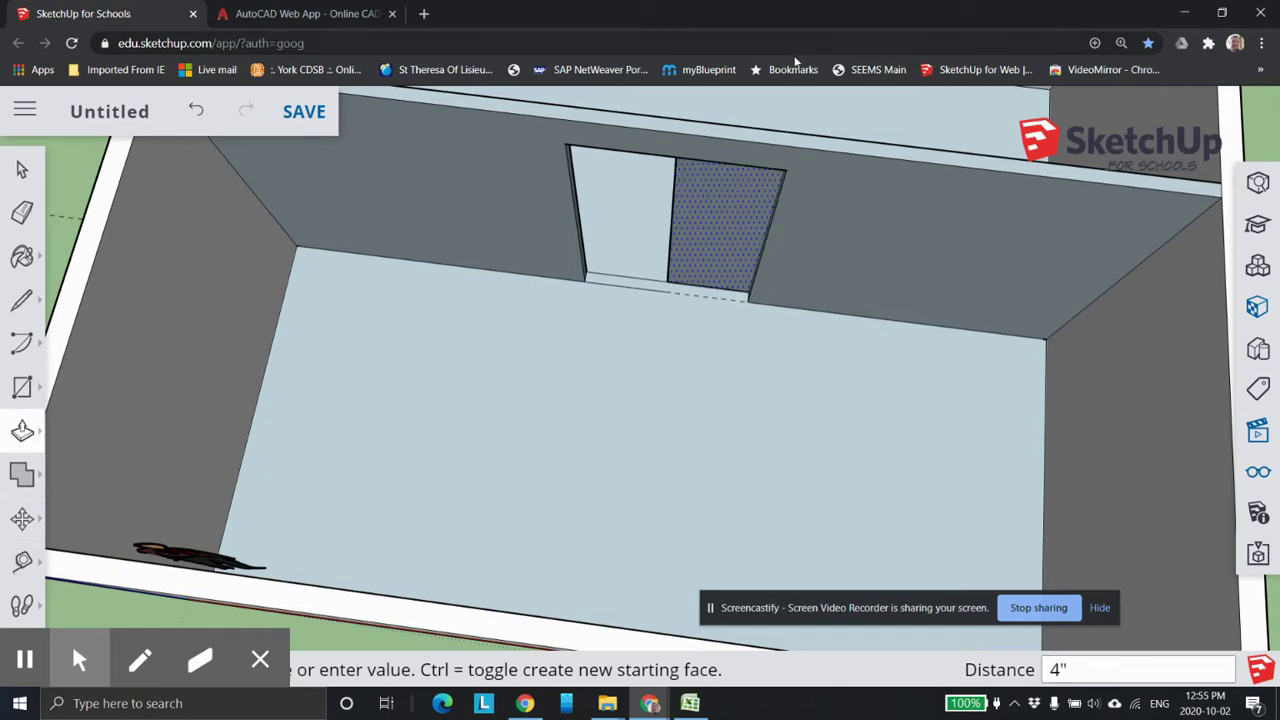
pyautogui.scroll(-1, 788, 122)
pyautogui.scroll(2, 830, 143)
pyautogui.keyDown('shift'); pyautogui.moveTo(880, 175); pyautogui.dragTo(786, 260, button='middle'); pyautogui.keyUp('shift')
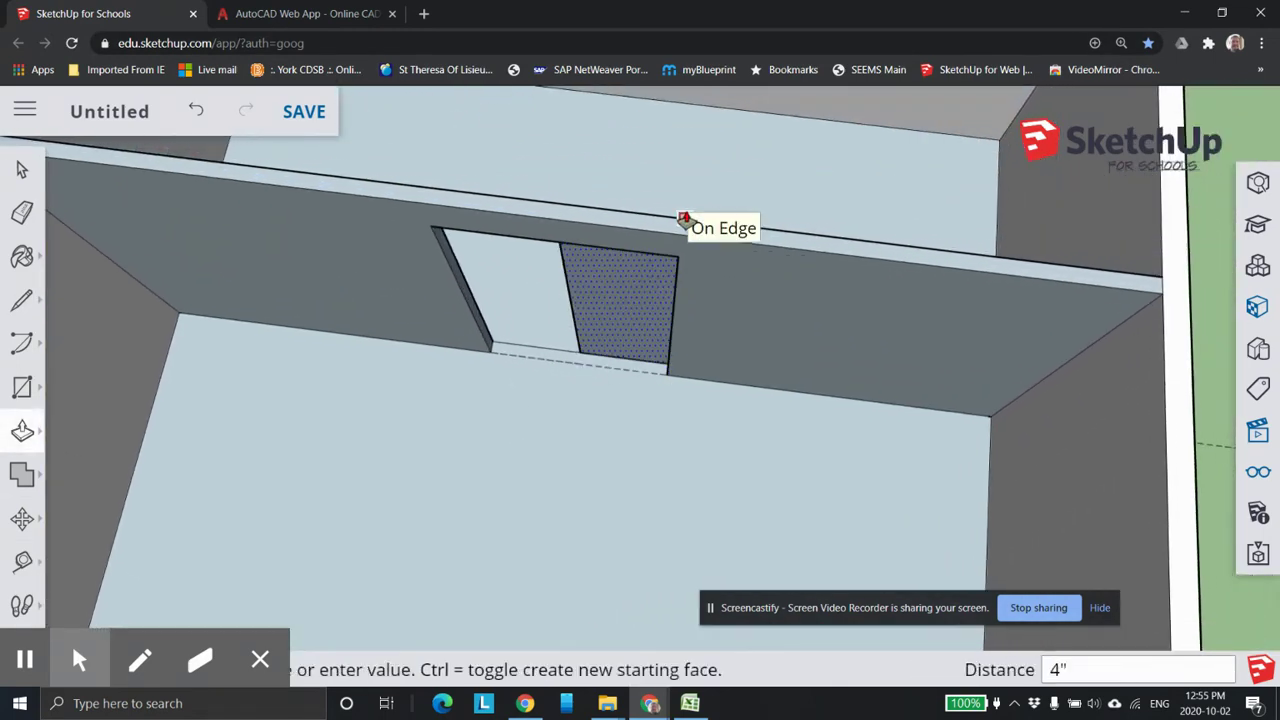
pyautogui.moveTo(737, 306)
pyautogui.mouseDown(button='middle')
pyautogui.moveTo(718, 311)
pyautogui.moveTo(743, 229)
pyautogui.moveTo(723, 137)
pyautogui.moveTo(520, 150)
pyautogui.moveTo(609, 306)
pyautogui.moveTo(717, 311)
pyautogui.moveTo(749, 366)
pyautogui.moveTo(714, 335)
pyautogui.moveTo(723, 314)
pyautogui.mouseUp(button='middle')
pyautogui.scroll(-2, 652, 260)
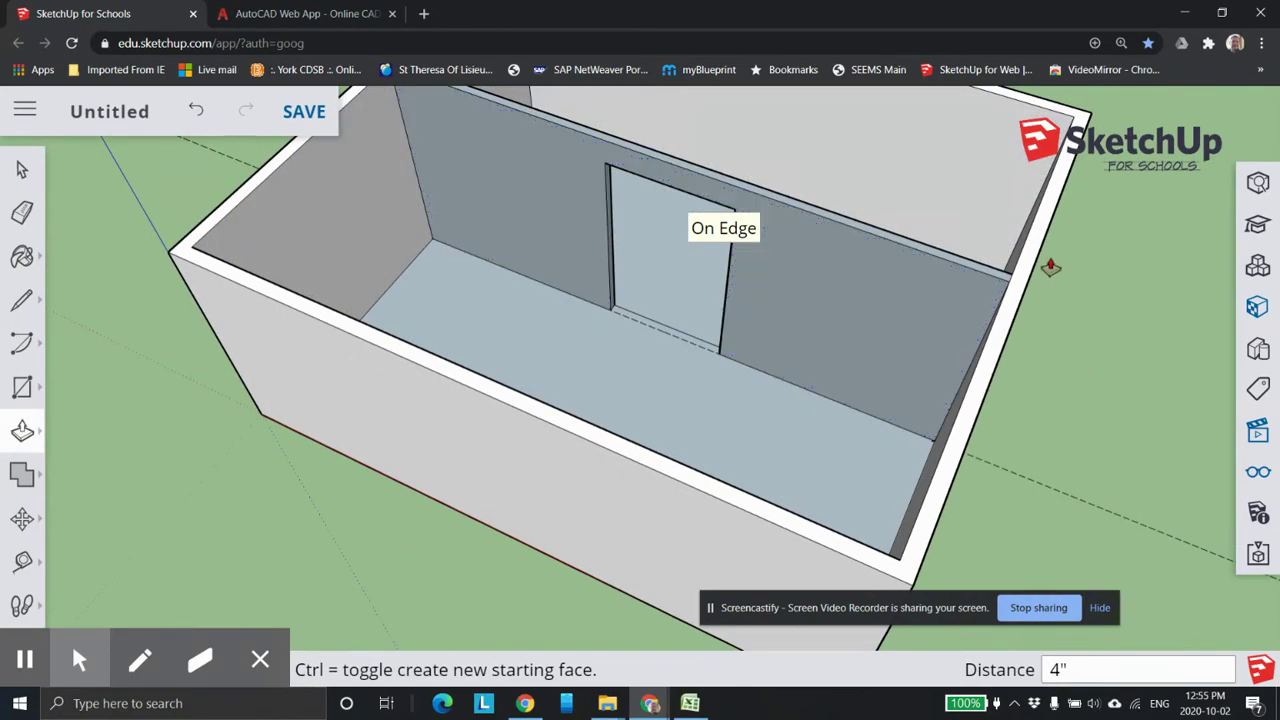
pyautogui.scroll(-3, 720, 340)
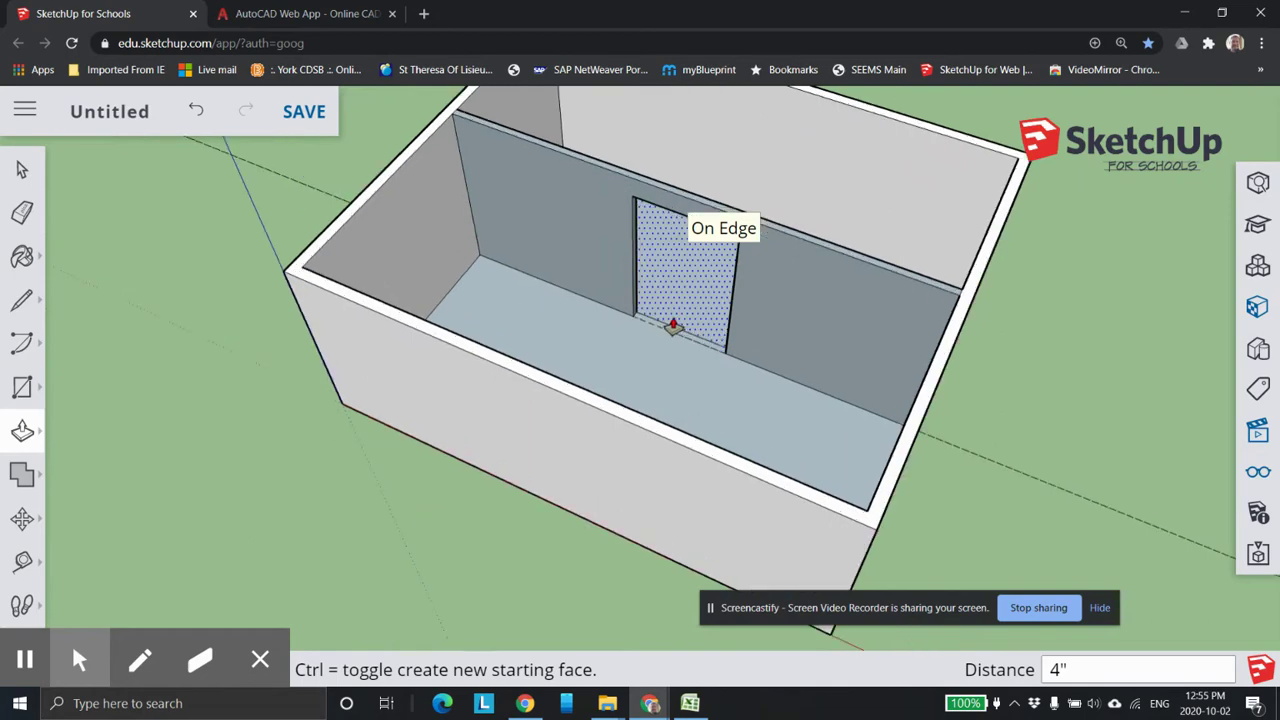
pyautogui.scroll(3, 672, 380)
pyautogui.moveTo(682, 360); pyautogui.dragTo(688, 445, button='middle')
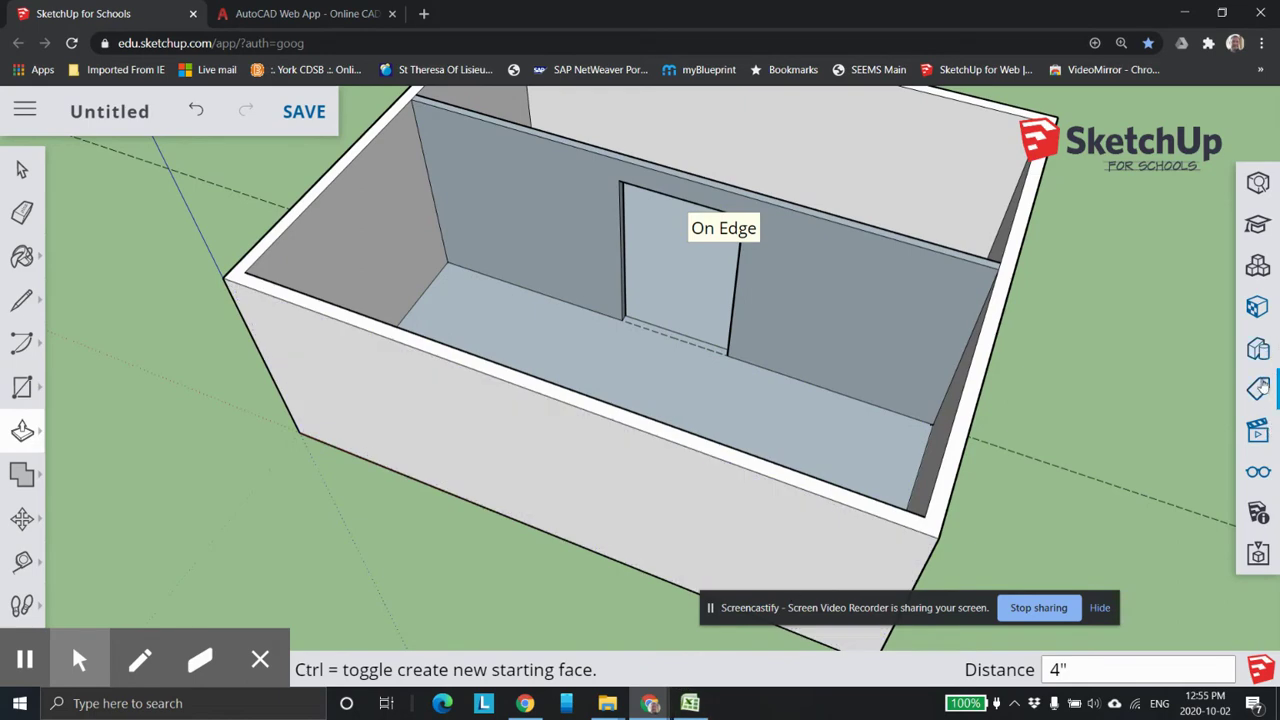
pyautogui.moveTo(1116, 452); pyautogui.dragTo(680, 563, button='middle')
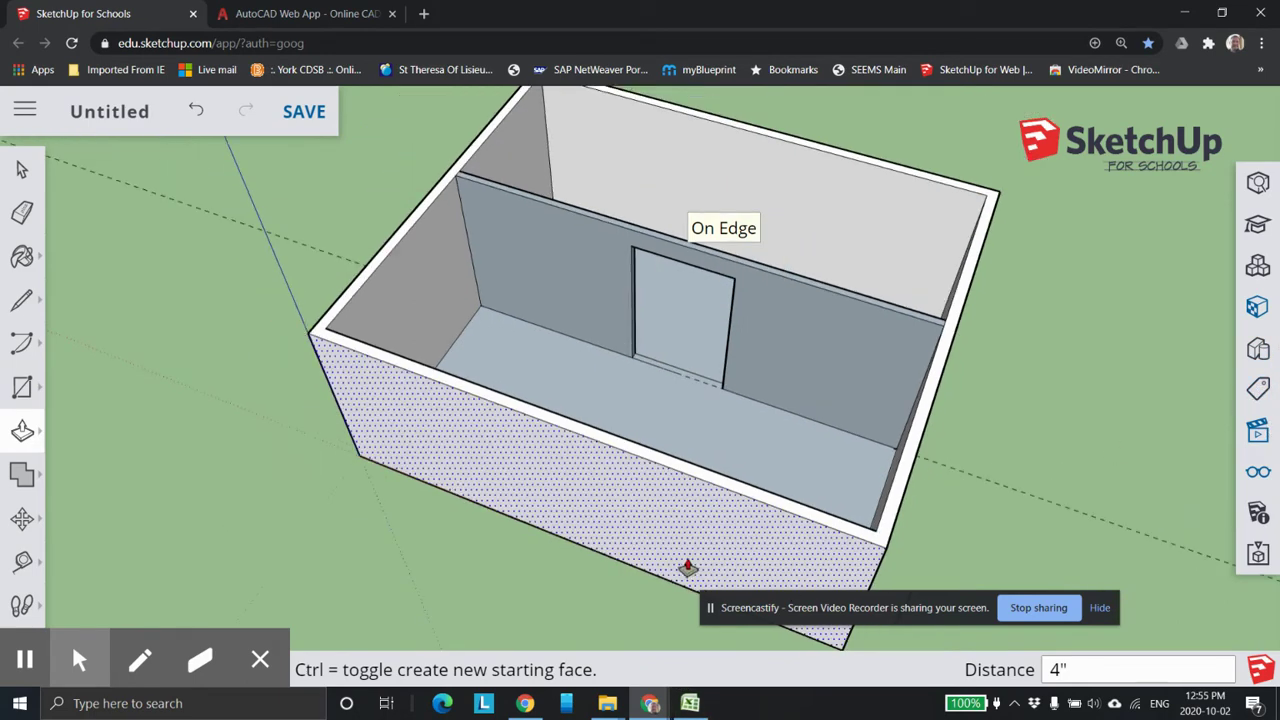
# - Switch to the Excel reference sheet and examine the cabin's exterior rendering and floor plan
pyautogui.click(695, 703)
pyautogui.scroll(-8, 466, 476)
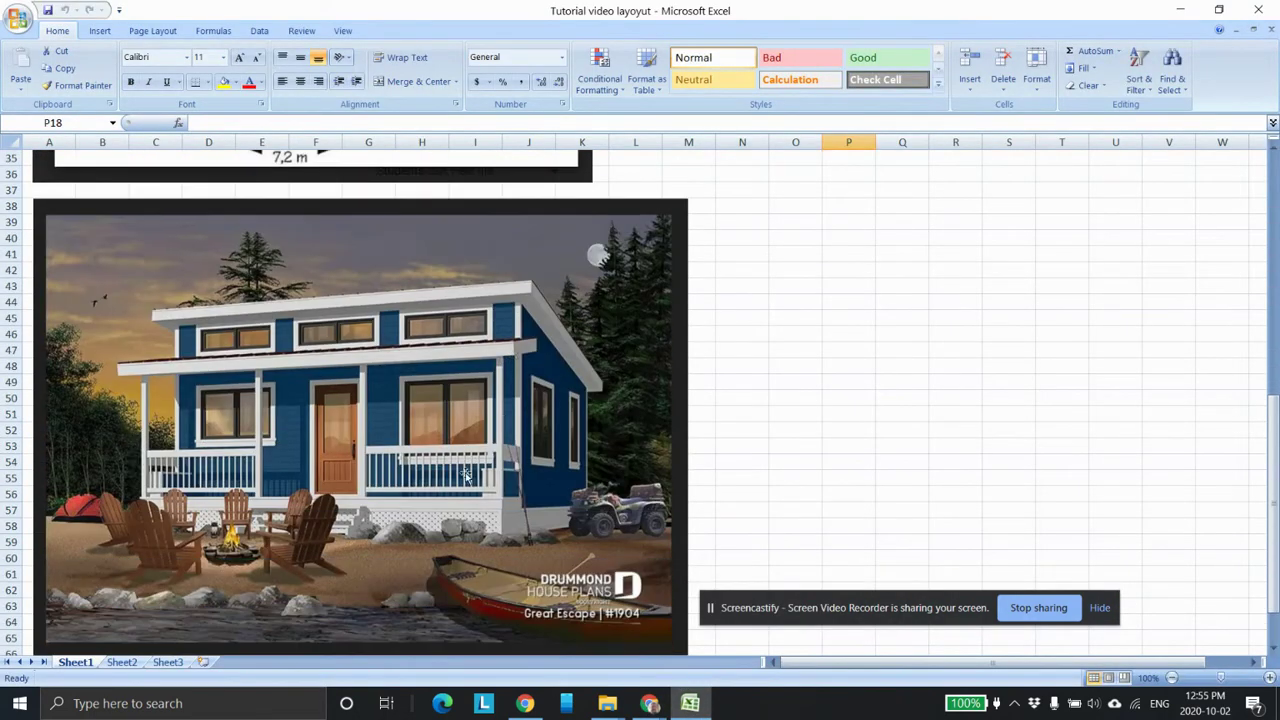
pyautogui.scroll(5, 421, 447)
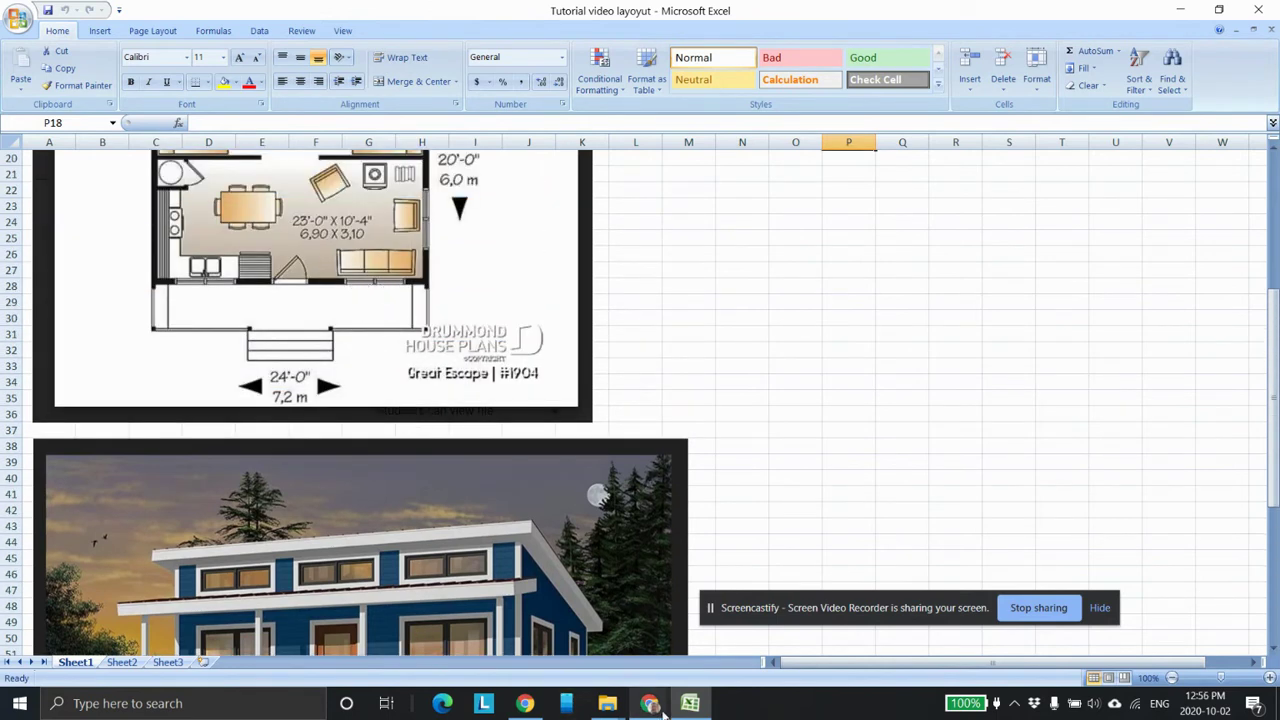
# - Switch to the AutoCAD floor plan and start a measuring line at the left end of the front wall's right-hand window
pyautogui.click(651, 705)
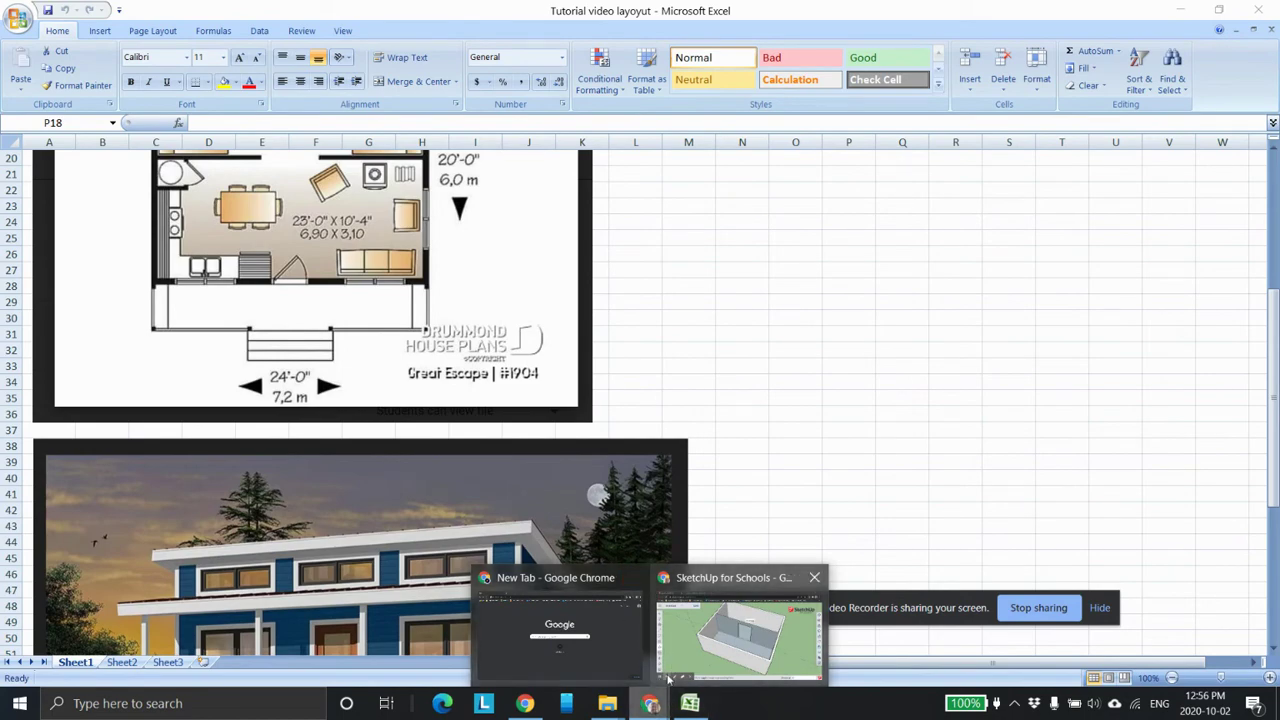
pyautogui.click(723, 652)
pyautogui.click(338, 14)
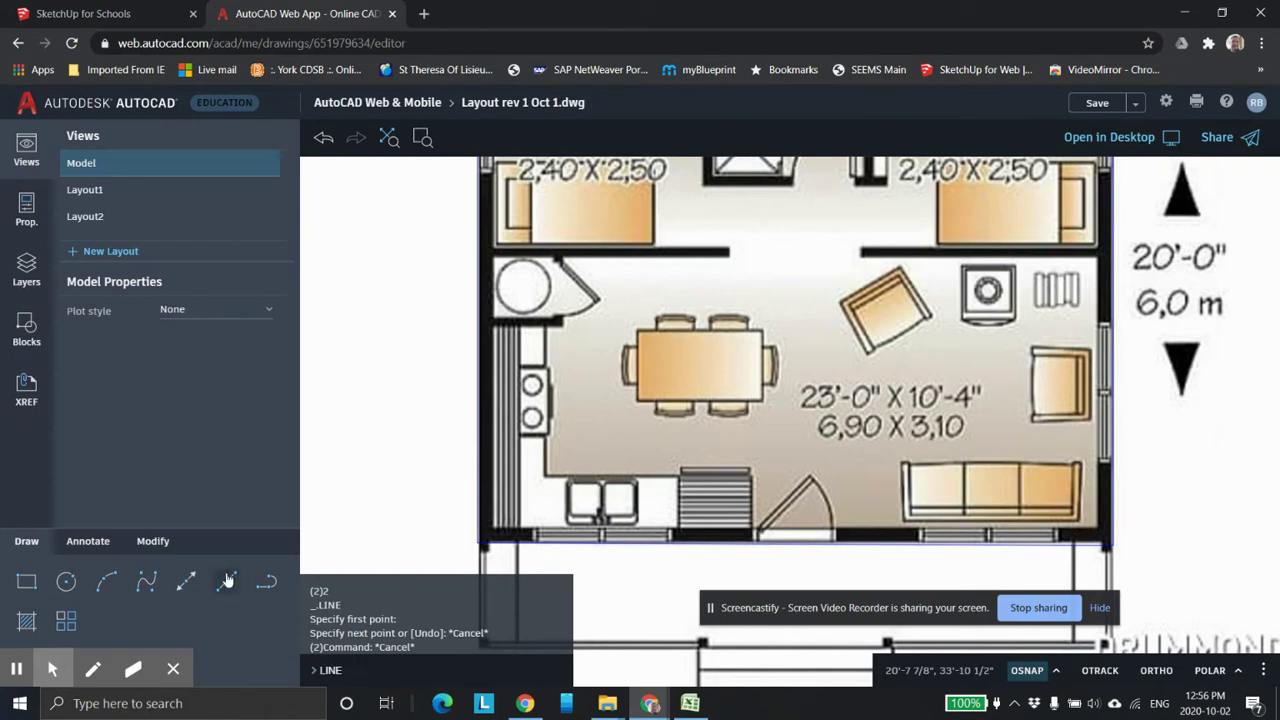
pyautogui.click(228, 581)
pyautogui.scroll(5, 954, 526)
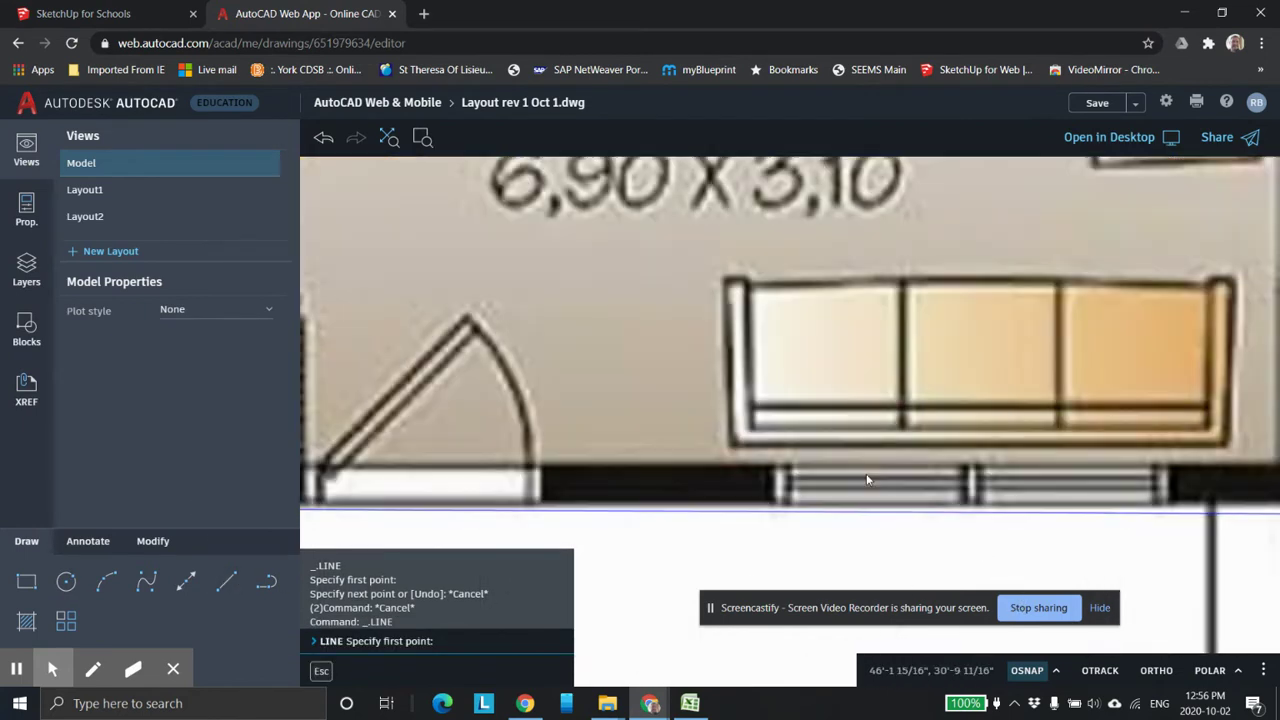
pyautogui.scroll(3, 760, 446)
pyautogui.scroll(-5, 749, 432)
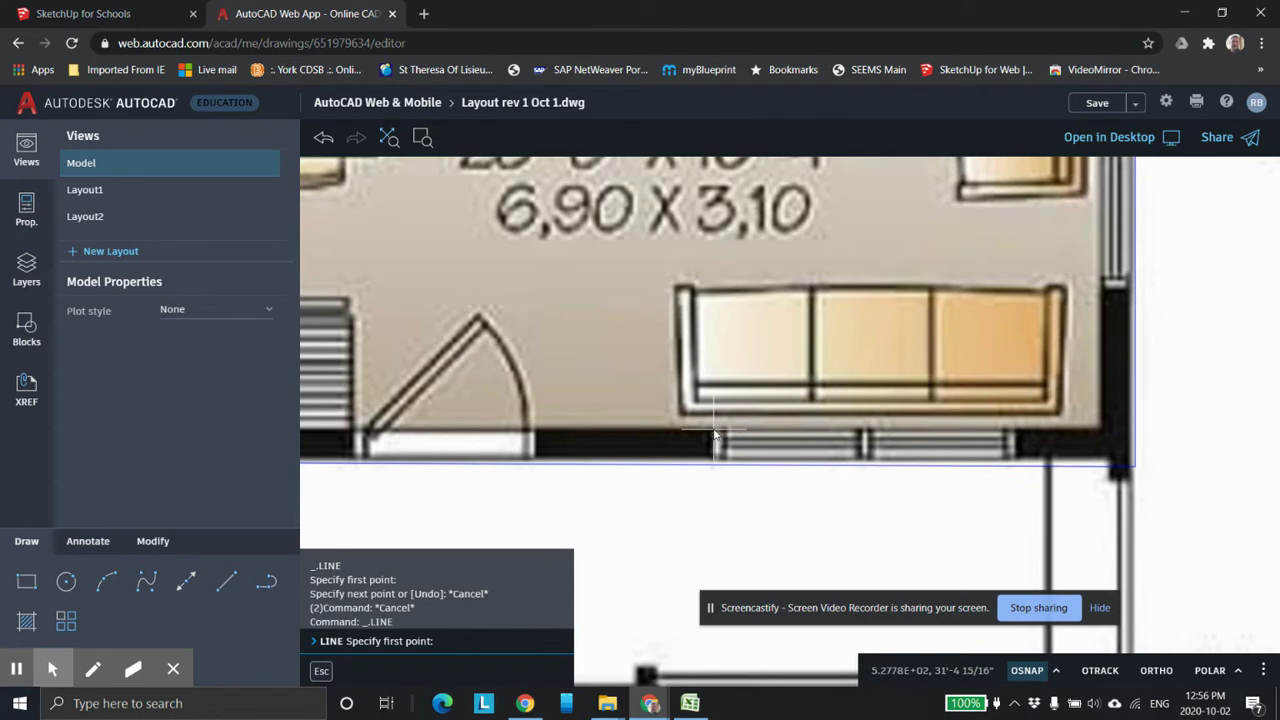
pyautogui.click(714, 432)
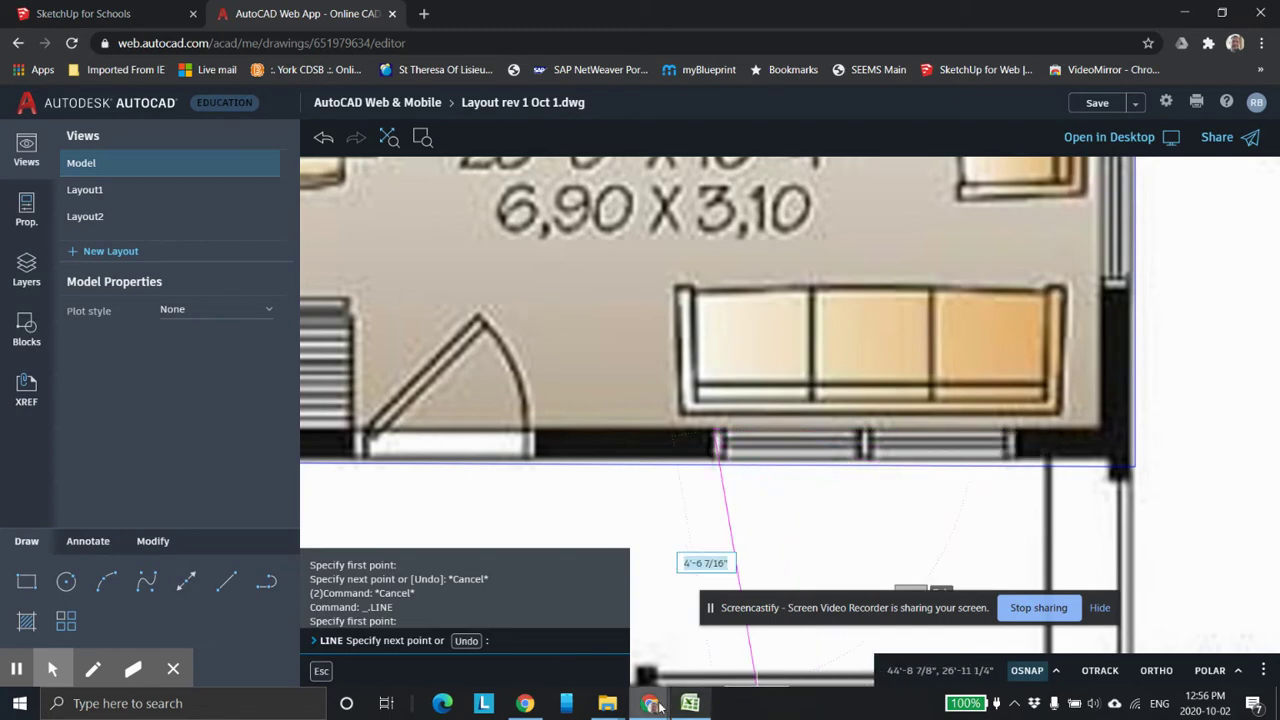
# - Return to the Excel reference sheet and examine the door and windows in the cabin's exterior rendering
pyautogui.click(110, 13)
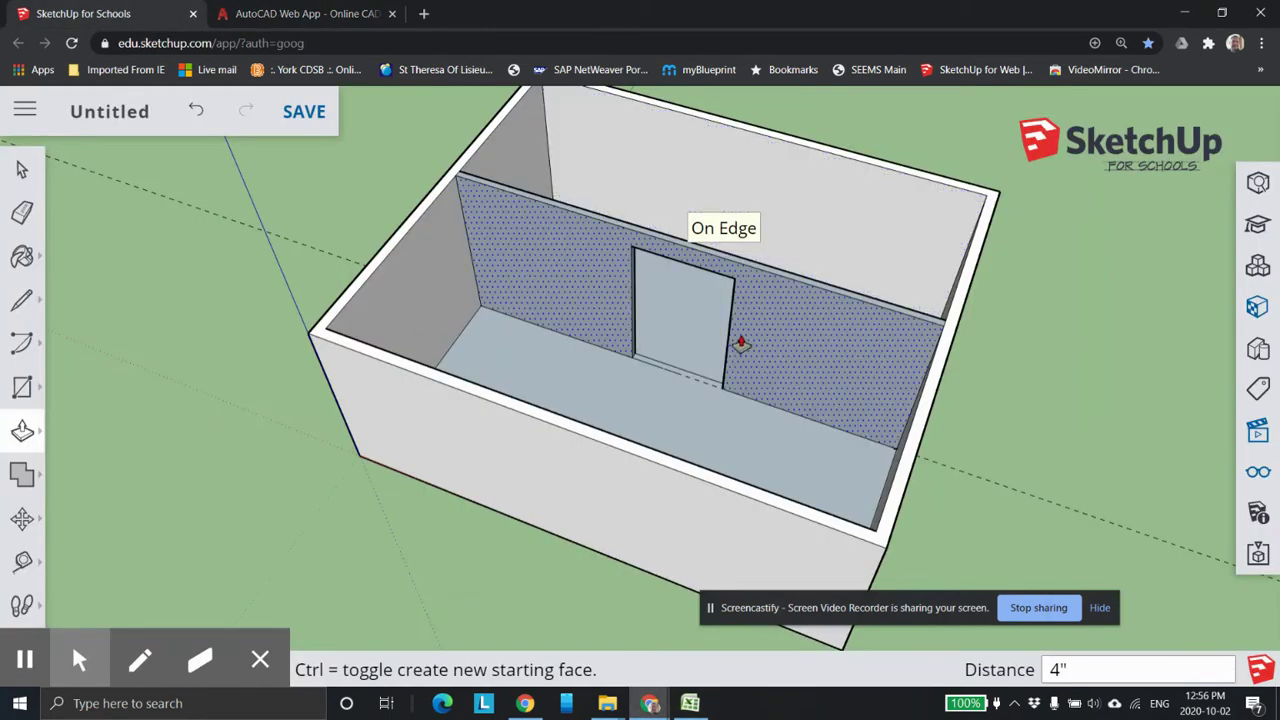
pyautogui.scroll(-2, 742, 343)
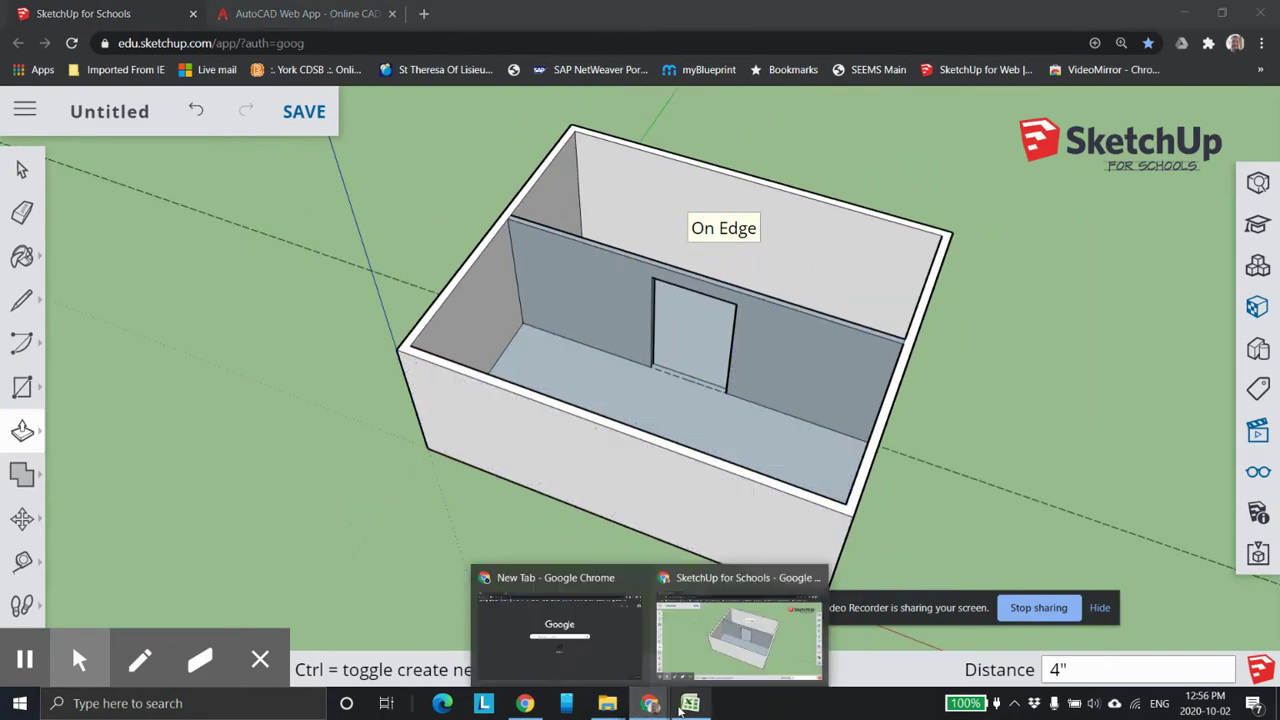
pyautogui.click(690, 703)
pyautogui.scroll(-4, 615, 468)
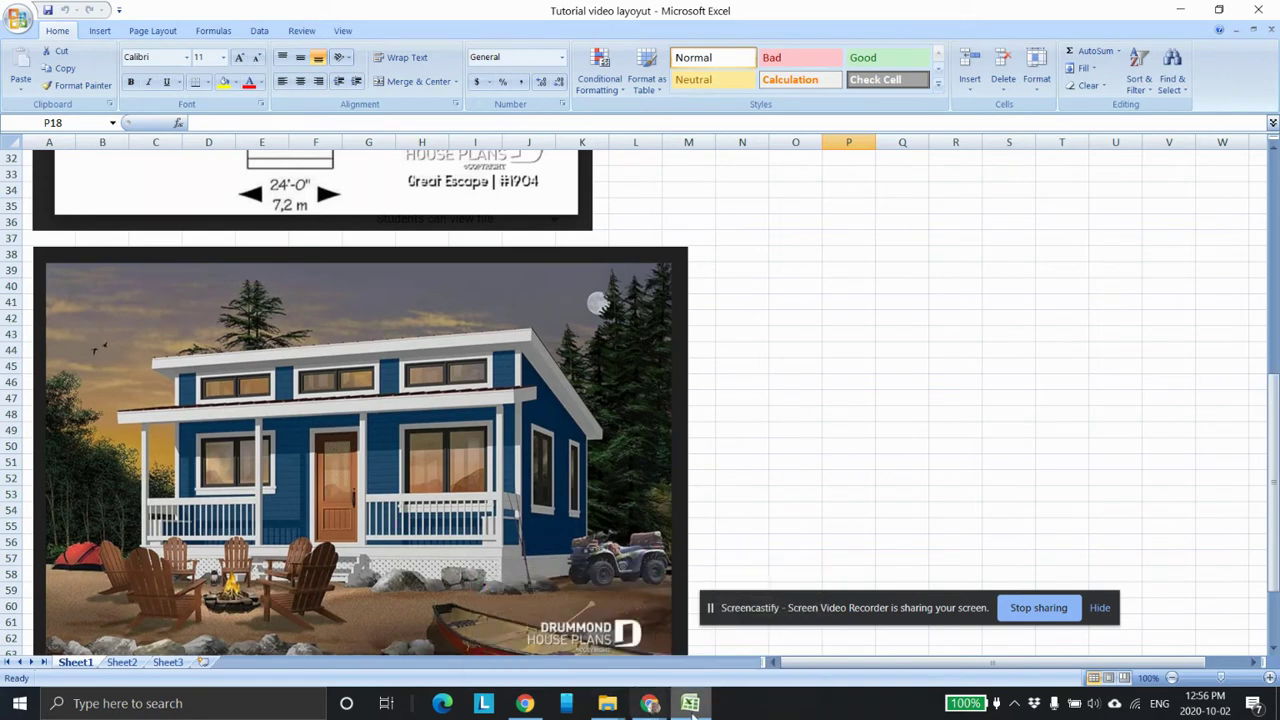
pyautogui.moveTo(650, 706)
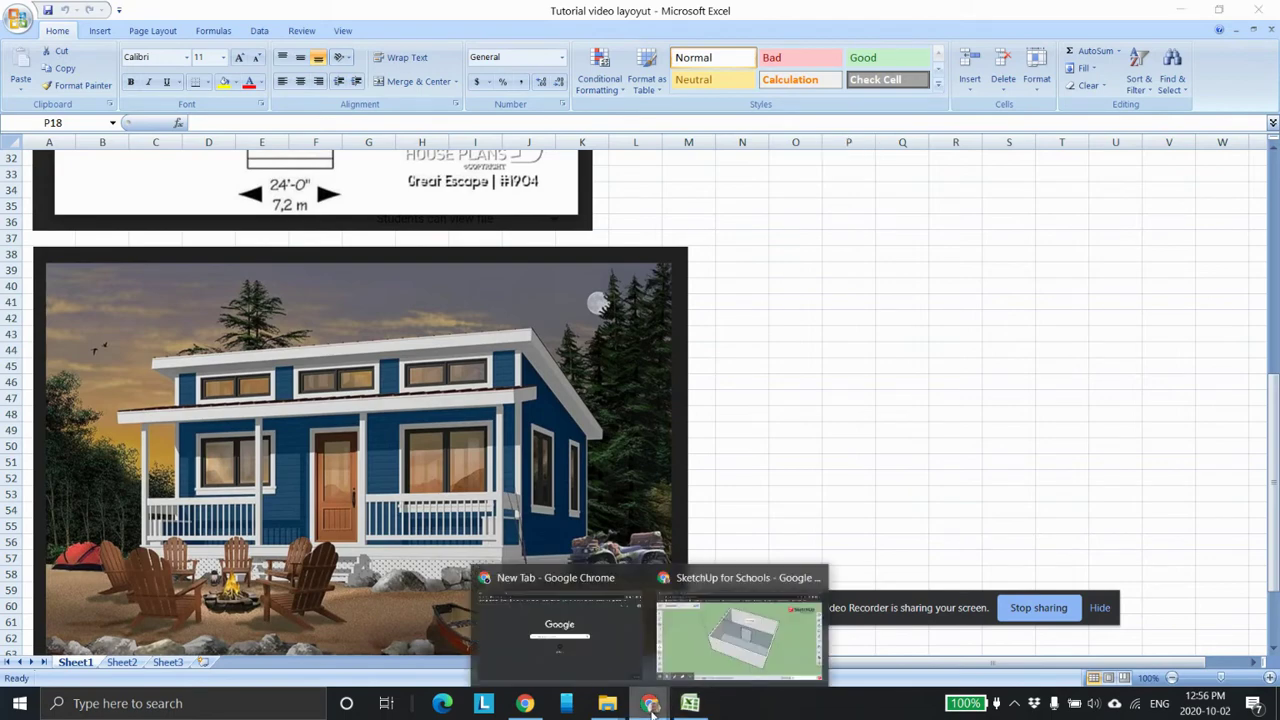
# - In SketchUp, place a vertical Tape Measure guide from the front wall's left edge through the midpoint of its top edge
pyautogui.click(703, 660)
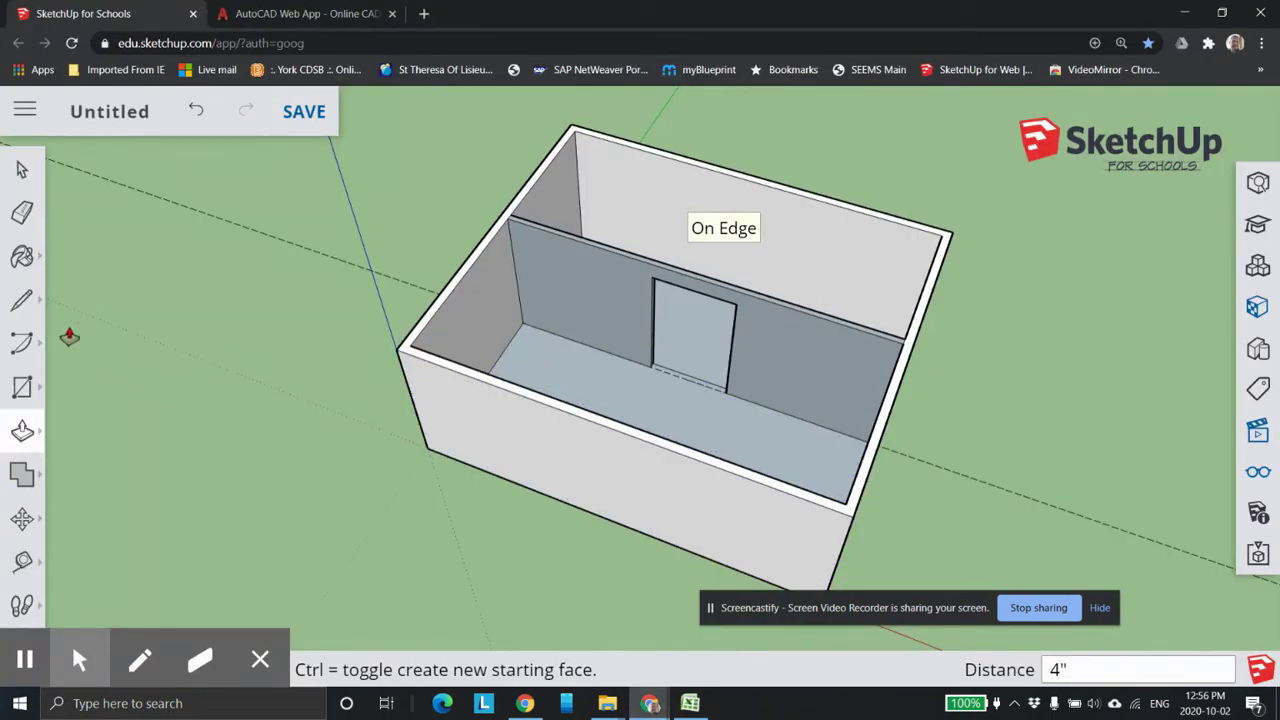
pyautogui.scroll(1, 566, 518)
pyautogui.moveTo(598, 508); pyautogui.dragTo(812, 392, button='middle')
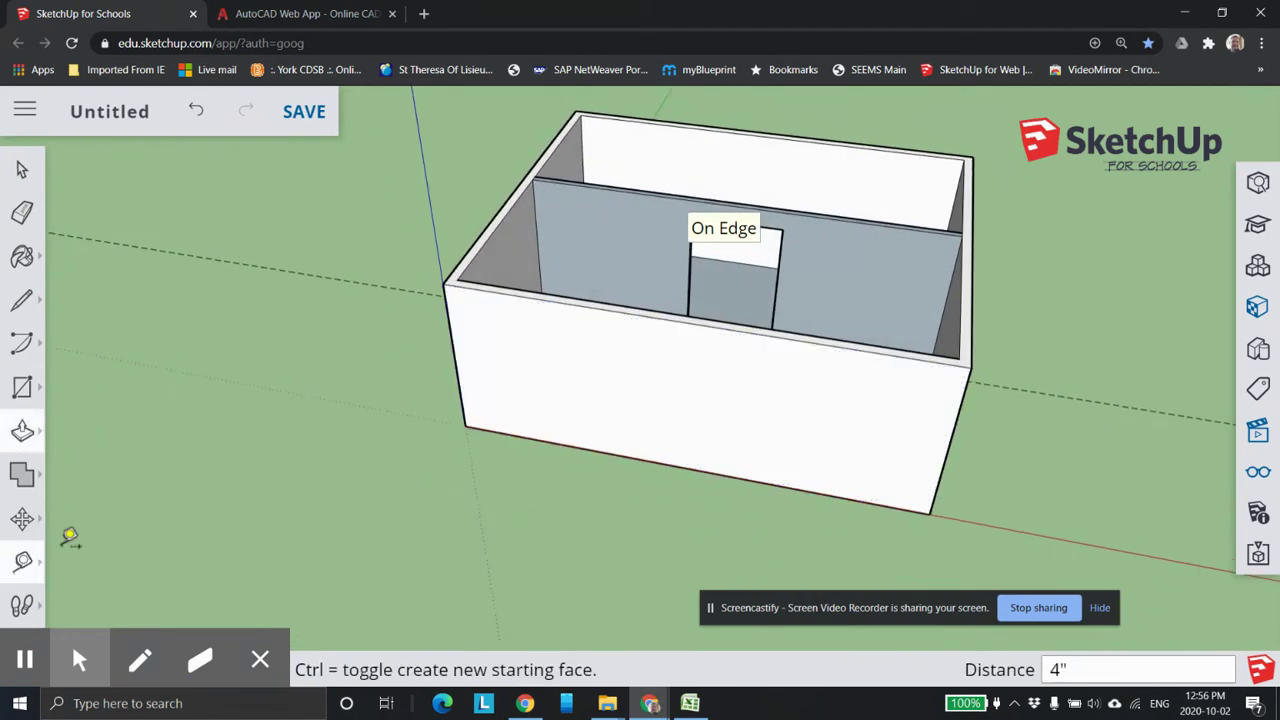
pyautogui.click(26, 563)
pyautogui.click(455, 358)
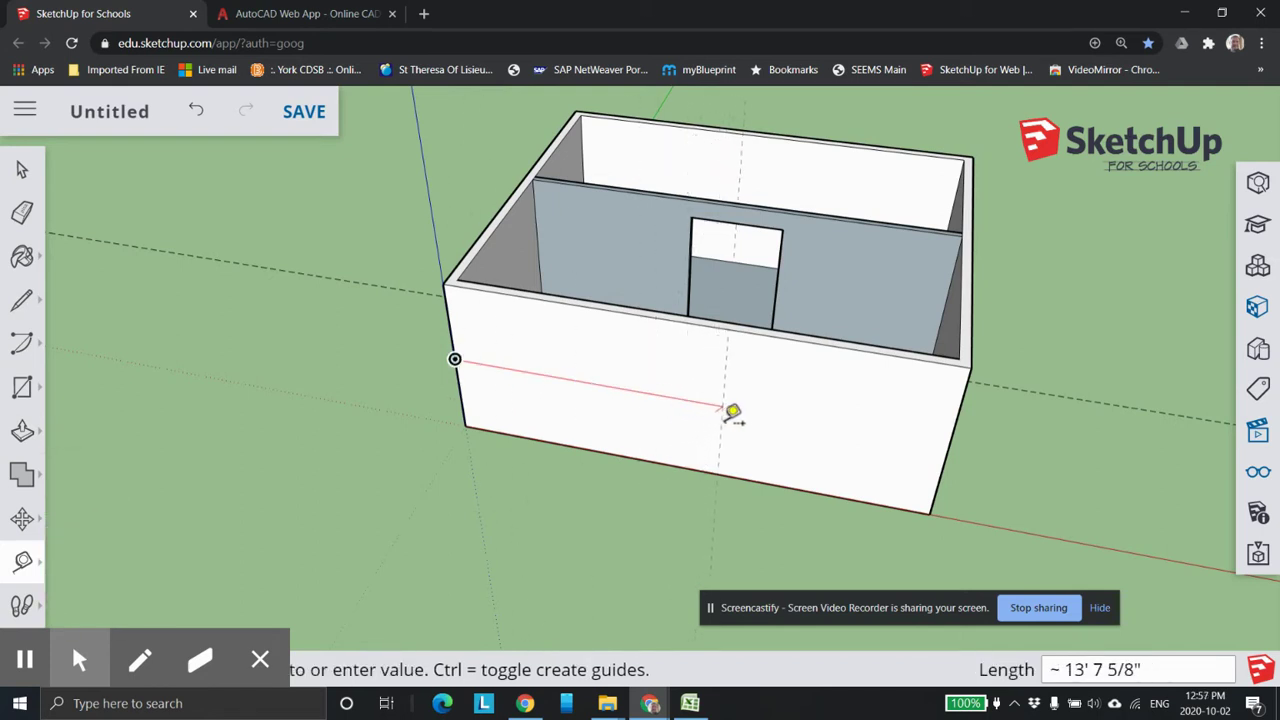
pyautogui.click(692, 322)
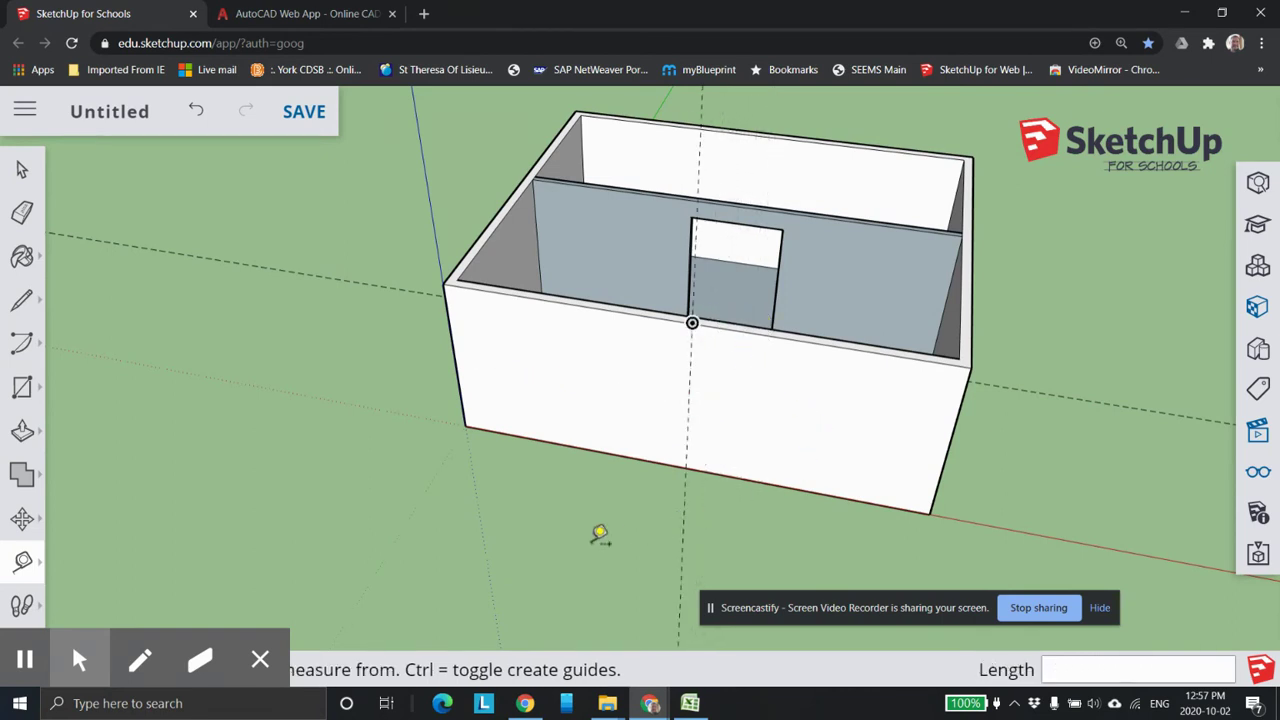
# - Mark a guide point 1.5' right of the vertical center guide on the front wall's face
pyautogui.click(190, 482)
pyautogui.click(22, 560)
pyautogui.click(688, 400)
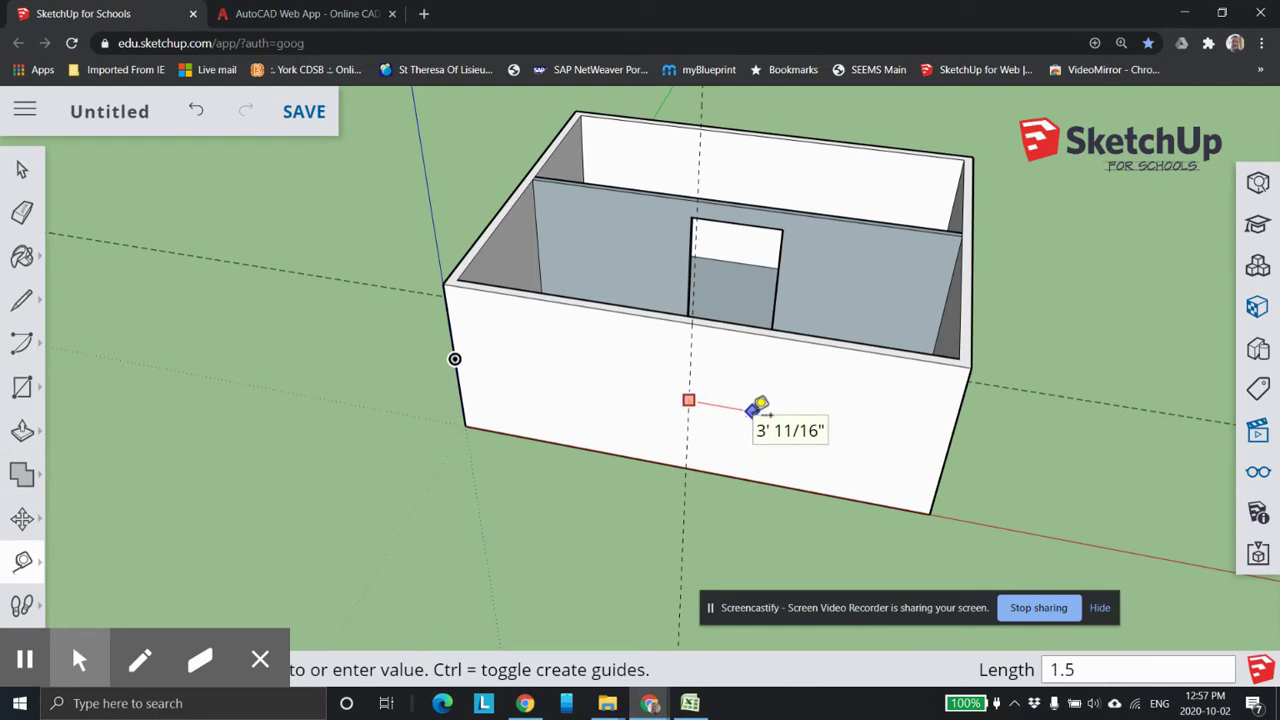
pyautogui.click(757, 407)
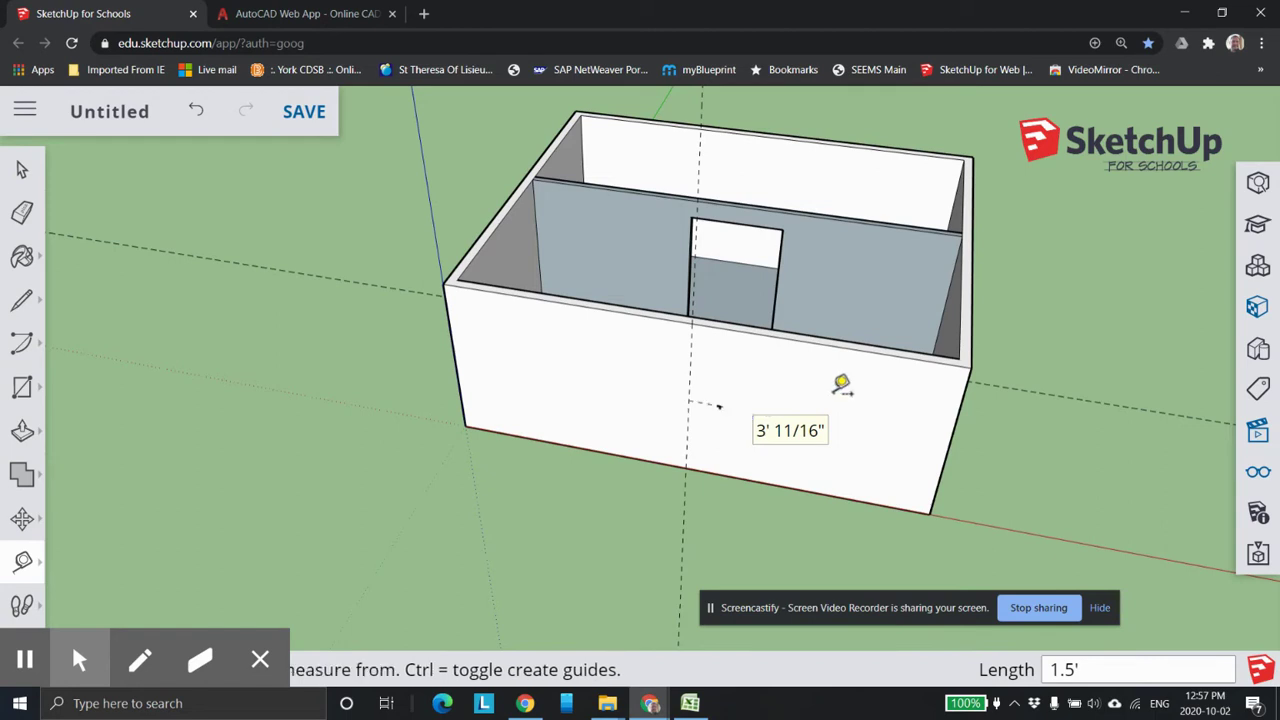
# - Mark a guide point 1.5' left of the center guide along the front wall's base edge
pyautogui.click(684, 462)
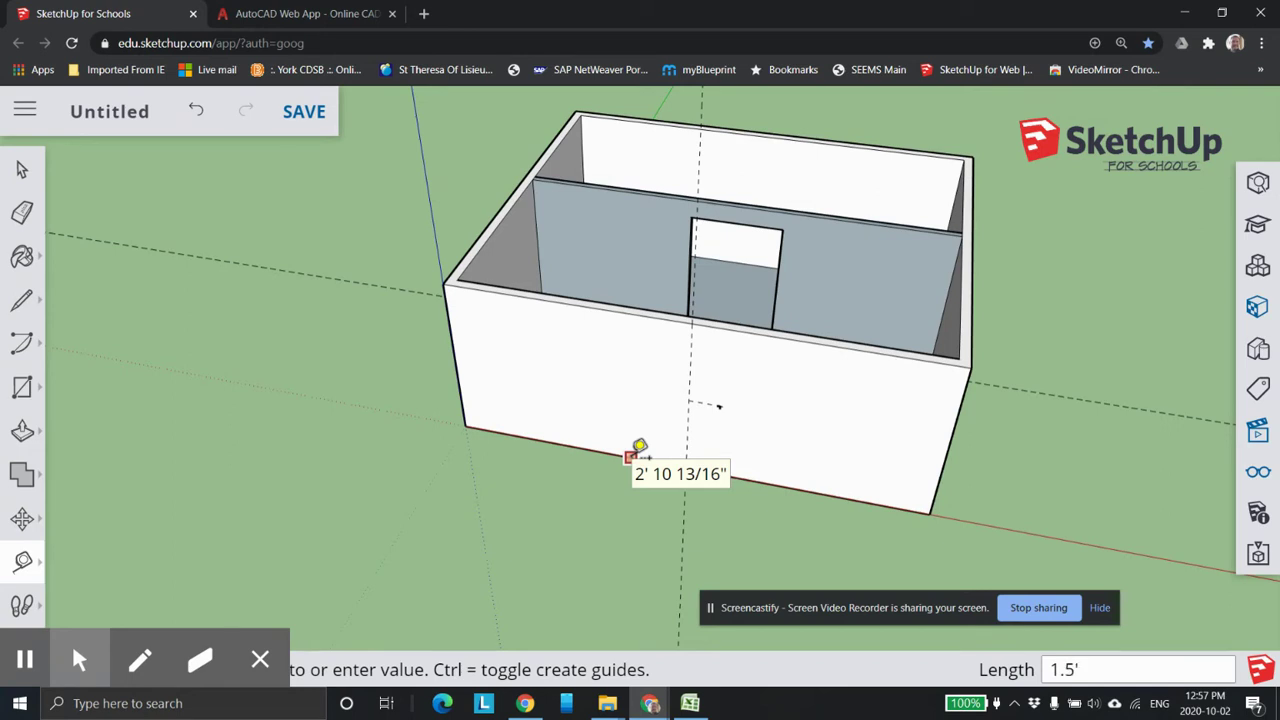
pyautogui.click(637, 449)
pyautogui.scroll(3, 725, 436)
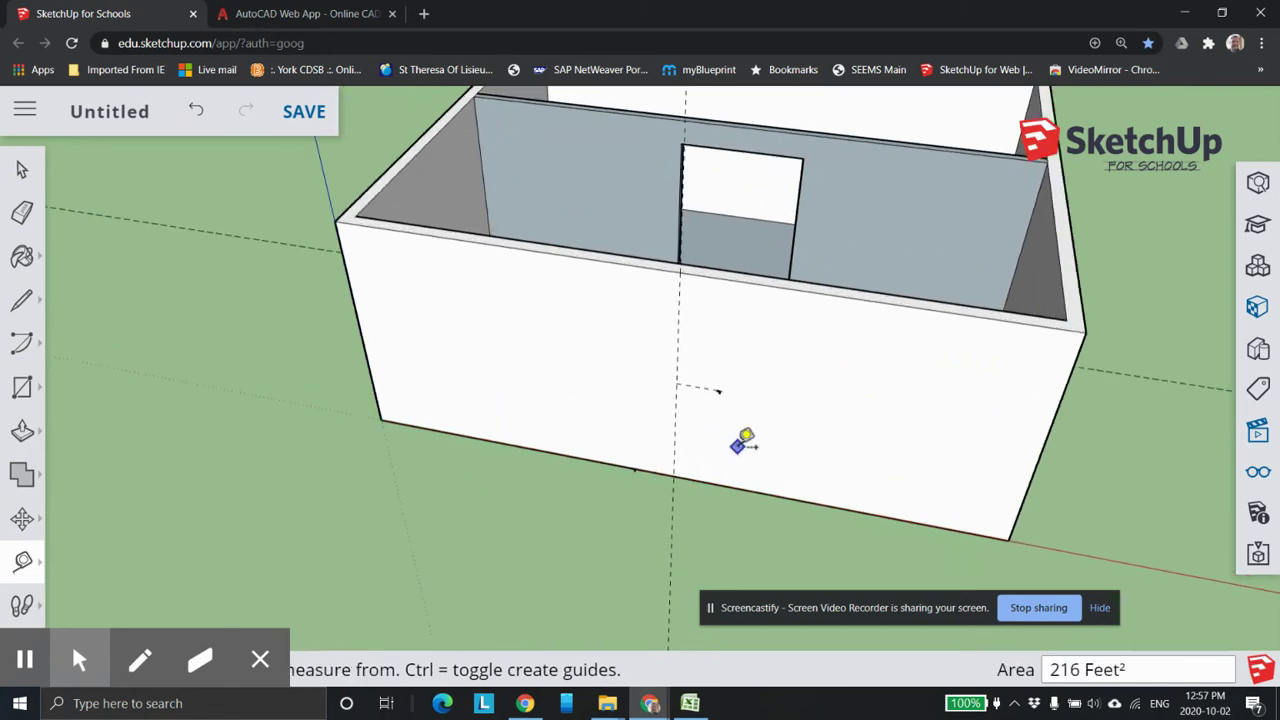
# - Draw the door rectangle 8' high by 3' wide on the front wall, starting from the guide point on the base edge
pyautogui.scroll(2, 745, 441)
pyautogui.click(29, 398)
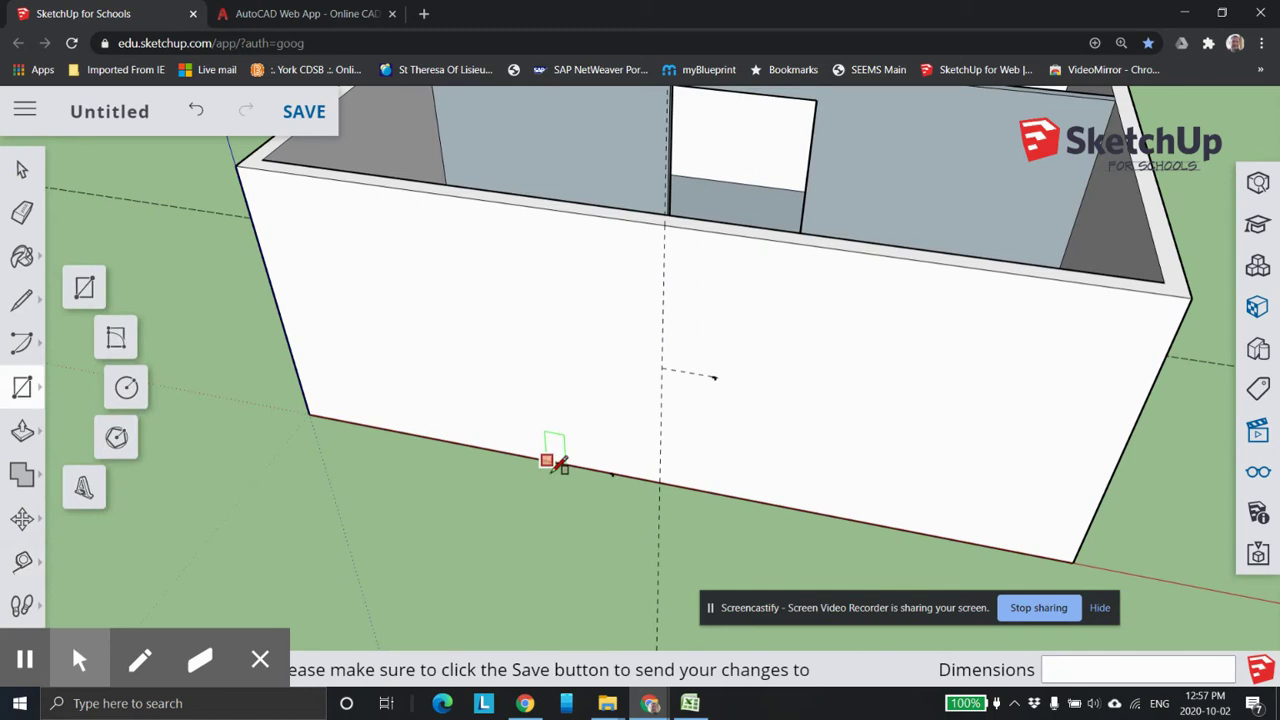
pyautogui.click(613, 472)
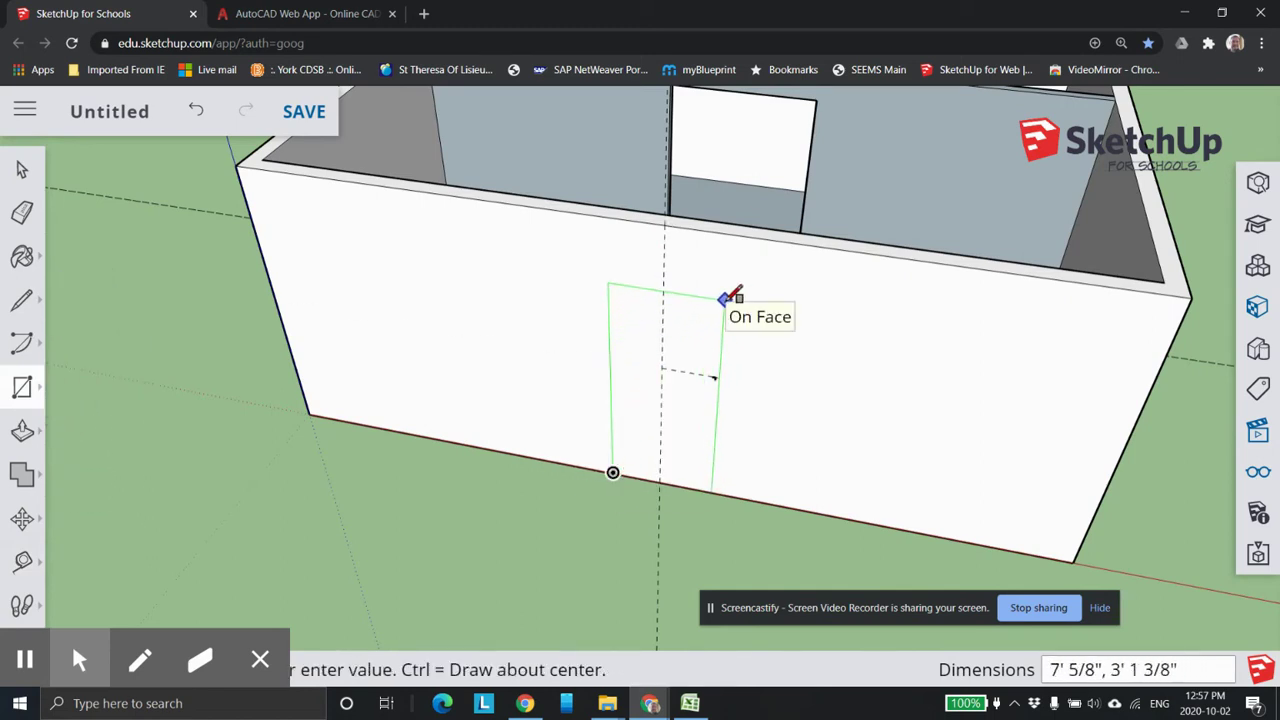
pyautogui.write("8',3")
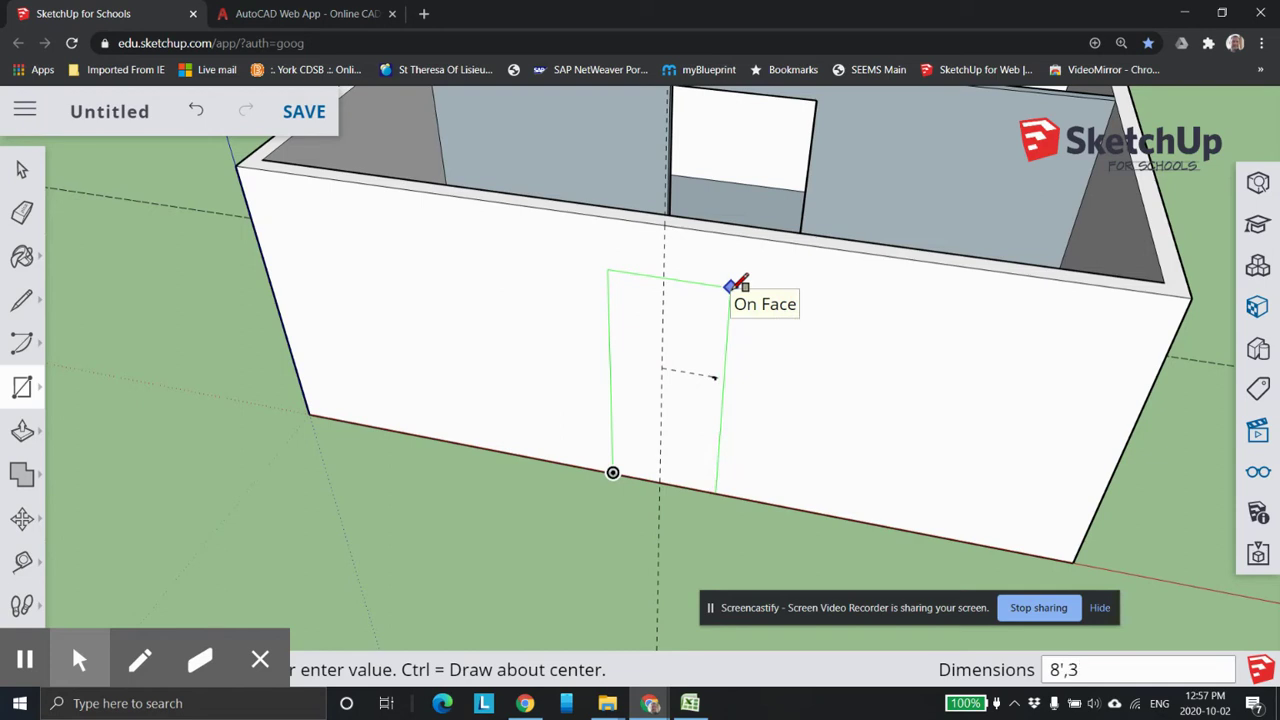
pyautogui.write("'")
pyautogui.press('Return')
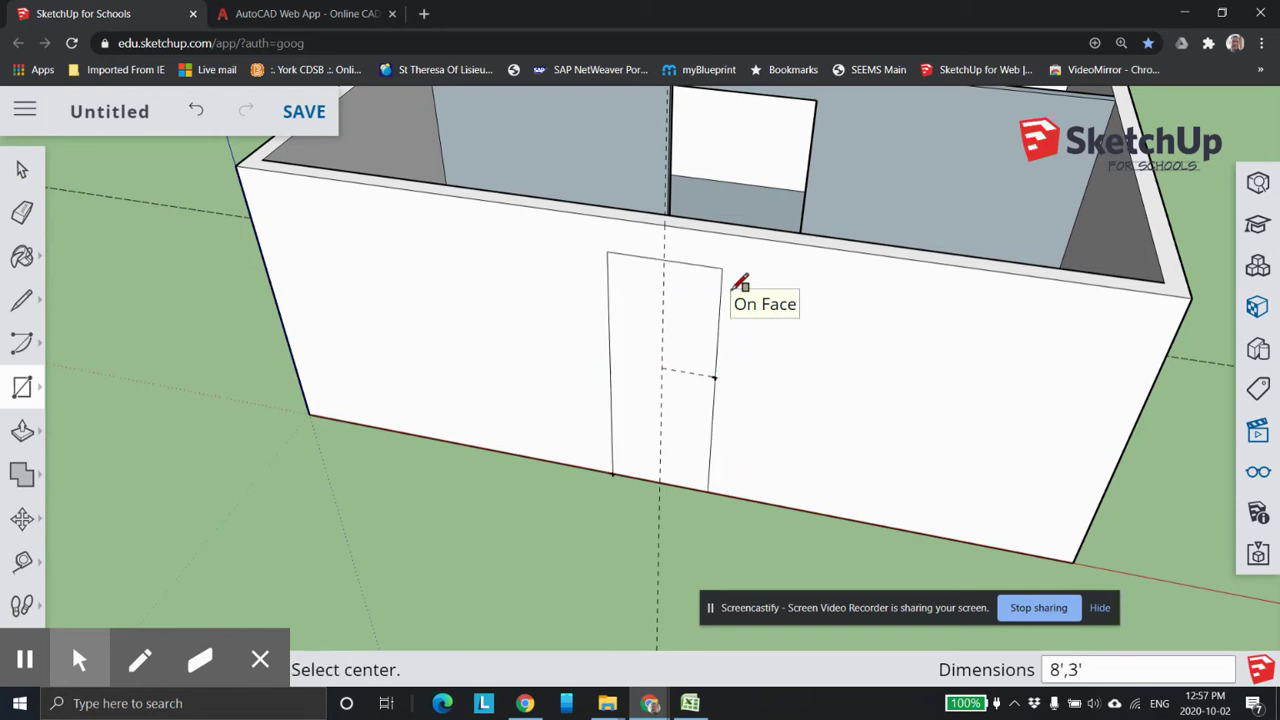
# - Push the door rectangle 6" inward through the front wall to cut the doorway
pyautogui.click(22, 430)
pyautogui.click(652, 368)
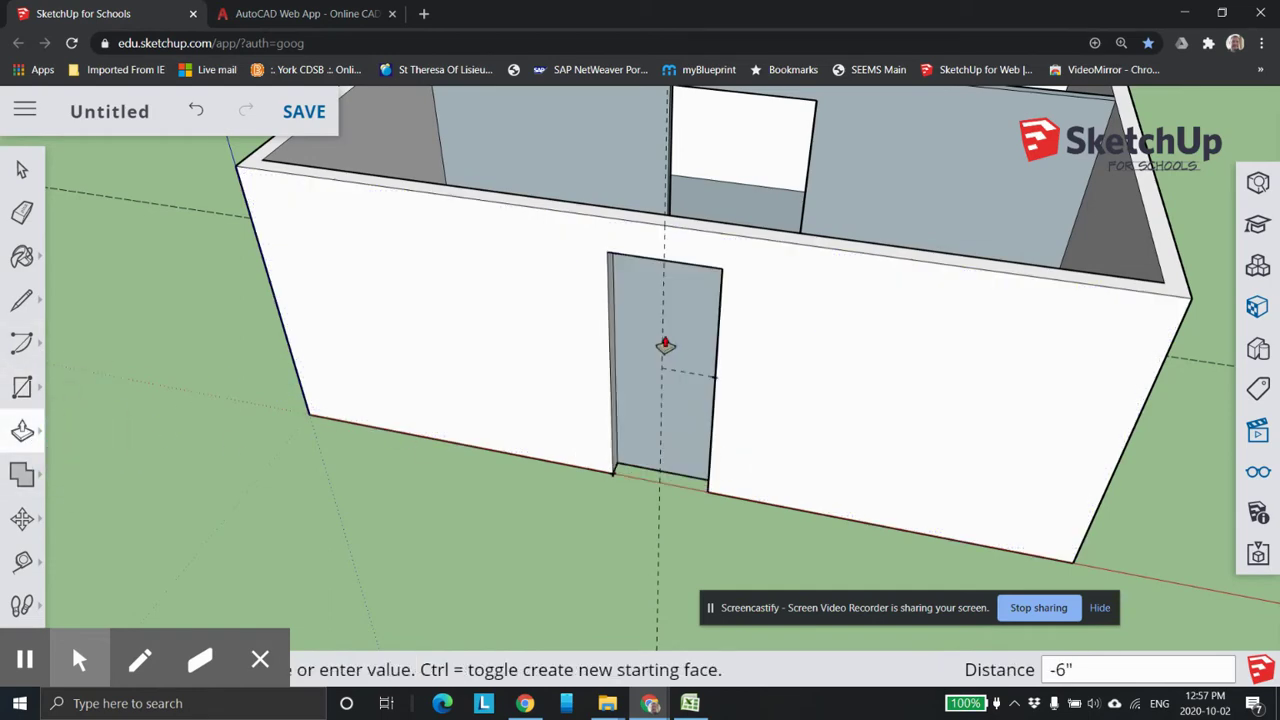
pyautogui.click(720, 236)
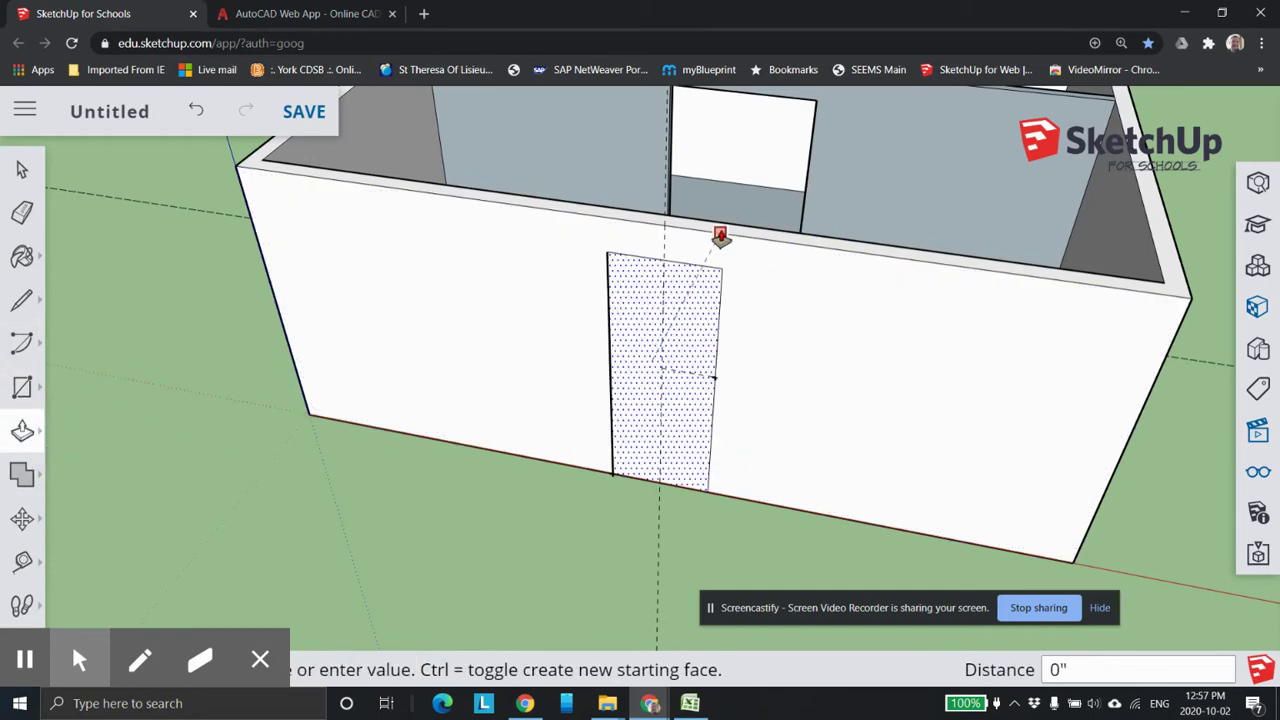
pyautogui.scroll(-3, 823, 263)
pyautogui.moveTo(823, 263); pyautogui.dragTo(570, 414, button='middle')
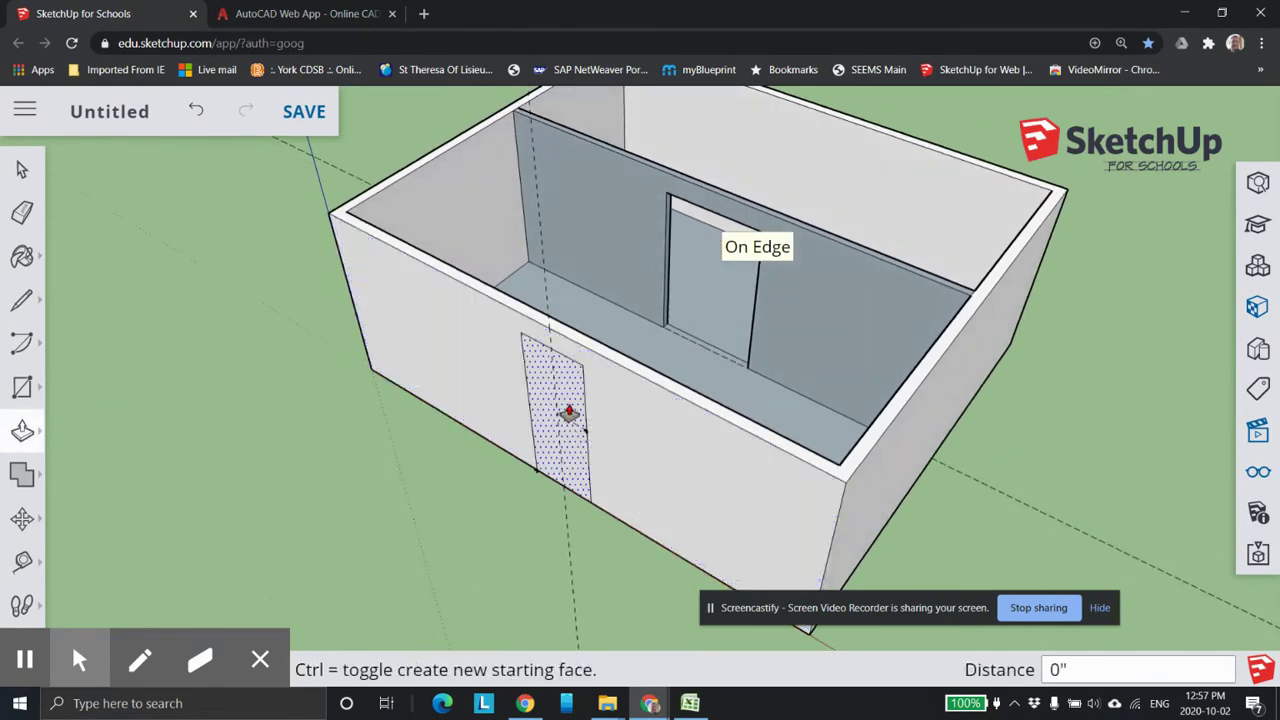
pyautogui.click(570, 412)
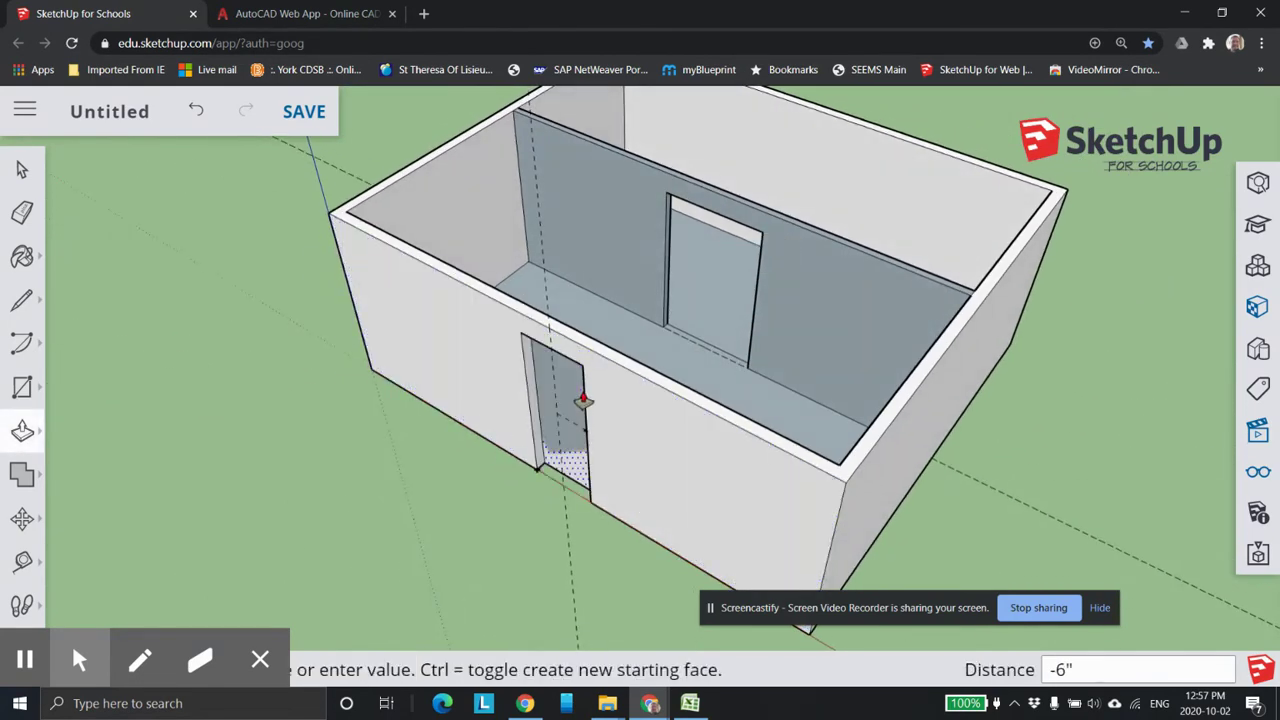
pyautogui.scroll(2, 600, 345)
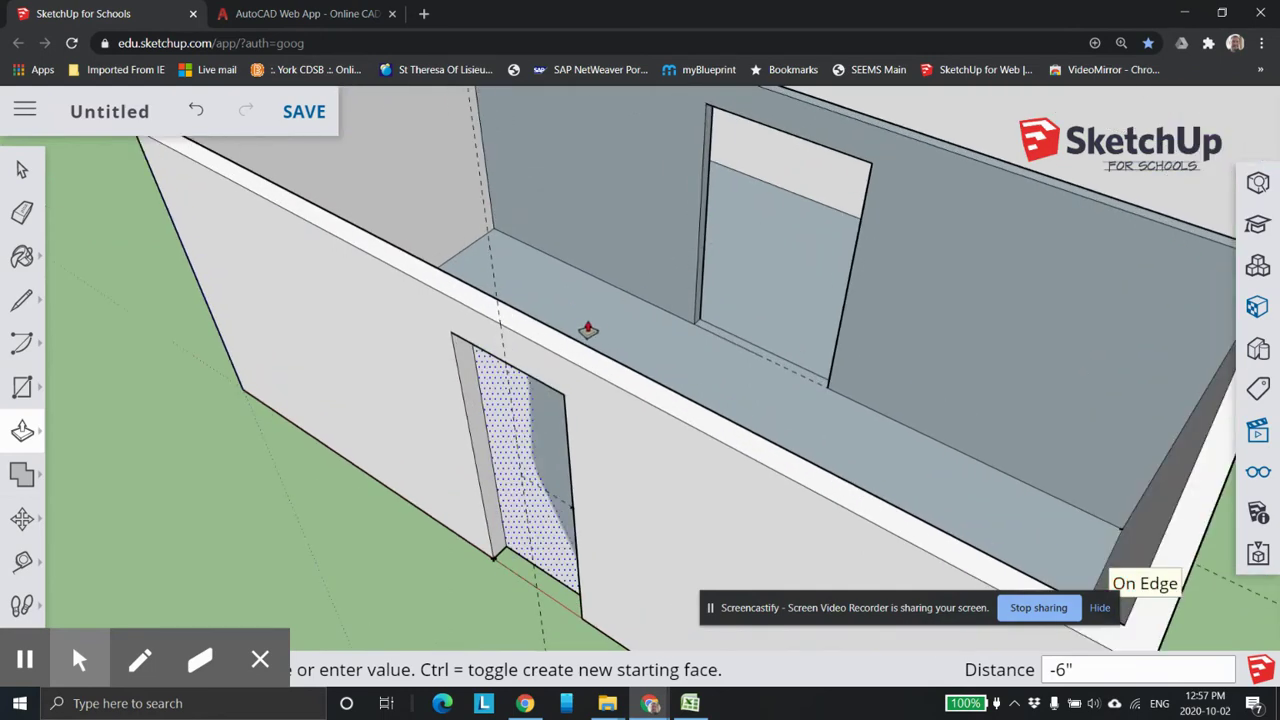
pyautogui.click(565, 343)
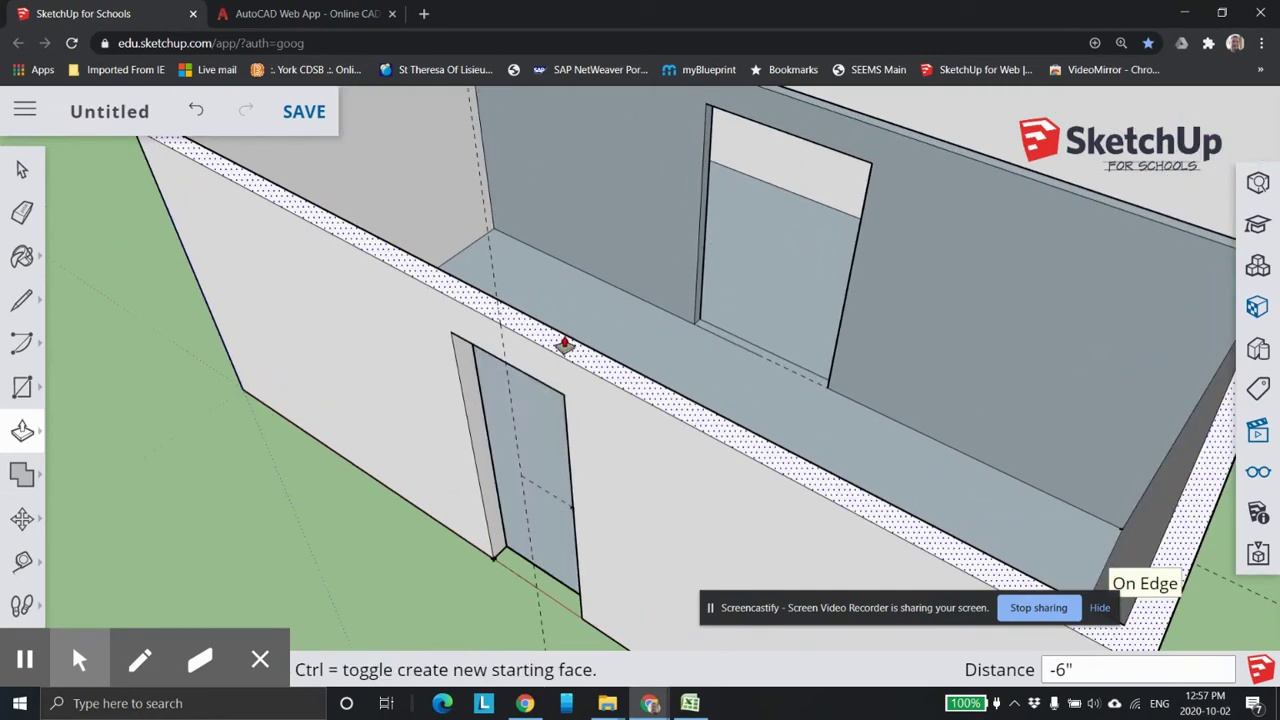
pyautogui.moveTo(603, 371); pyautogui.dragTo(675, 385, button='middle')
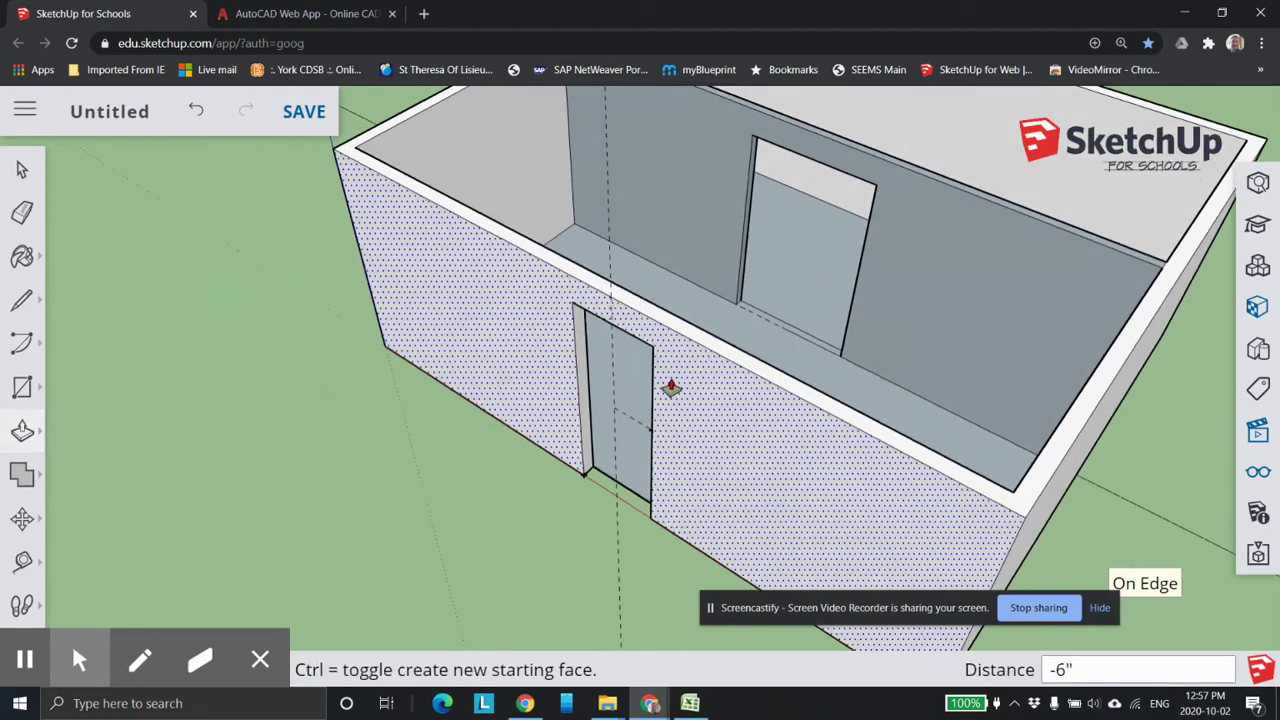
# - Delete the scale figure standing inside the cabin's front room
pyautogui.moveTo(666, 303); pyautogui.dragTo(300, 372, button='middle')
pyautogui.click(510, 196)
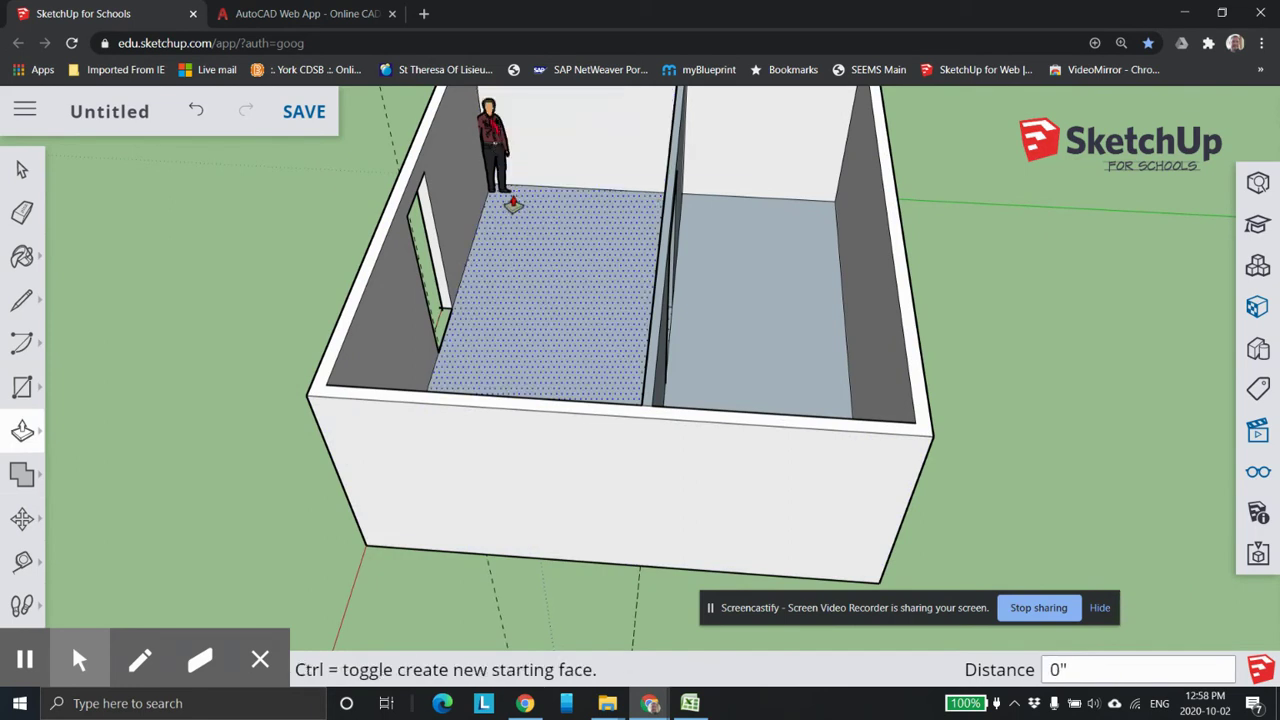
pyautogui.click(22, 170)
pyautogui.click(500, 155)
pyautogui.press('Delete')
pyautogui.scroll(2, 506, 226)
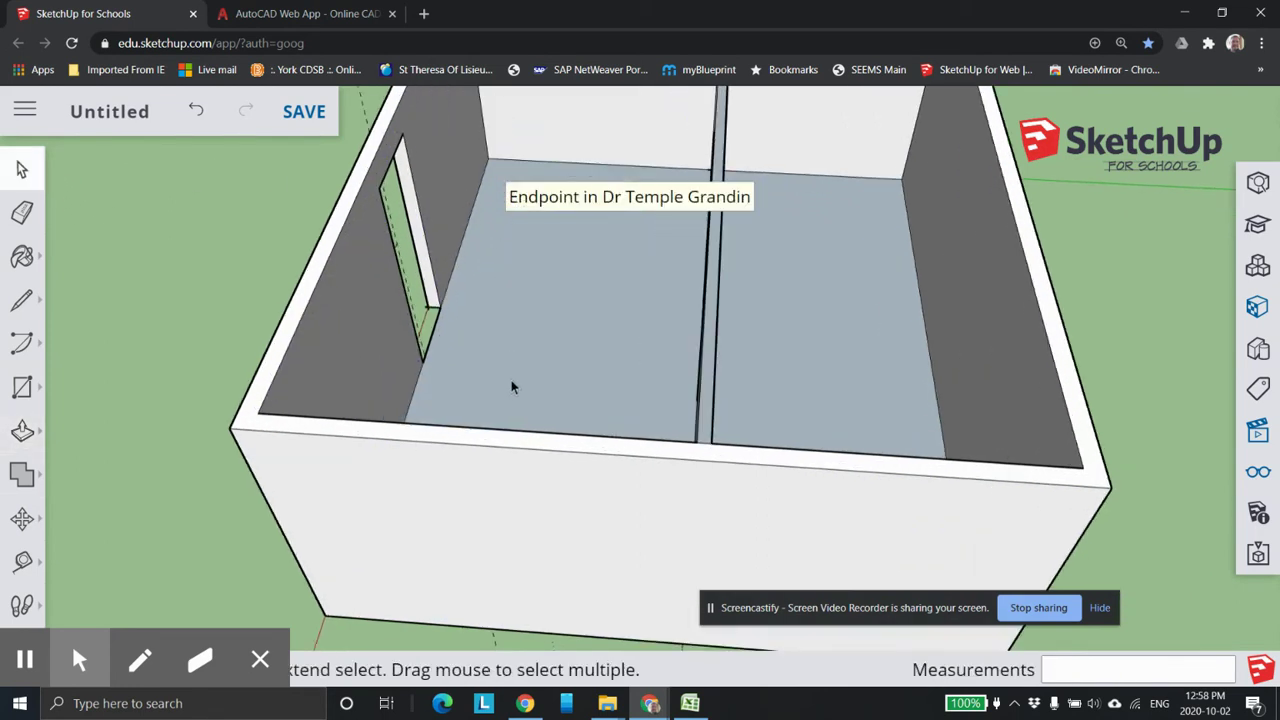
# - Examine the cabin's doorway and partition opening from inside and from the front
pyautogui.press('w')
pyautogui.moveTo(736, 427); pyautogui.dragTo(838, 335)
pyautogui.press('space')
pyautogui.moveTo(838, 335); pyautogui.dragTo(683, 425, button='middle')
pyautogui.scroll(-3, 690, 404)
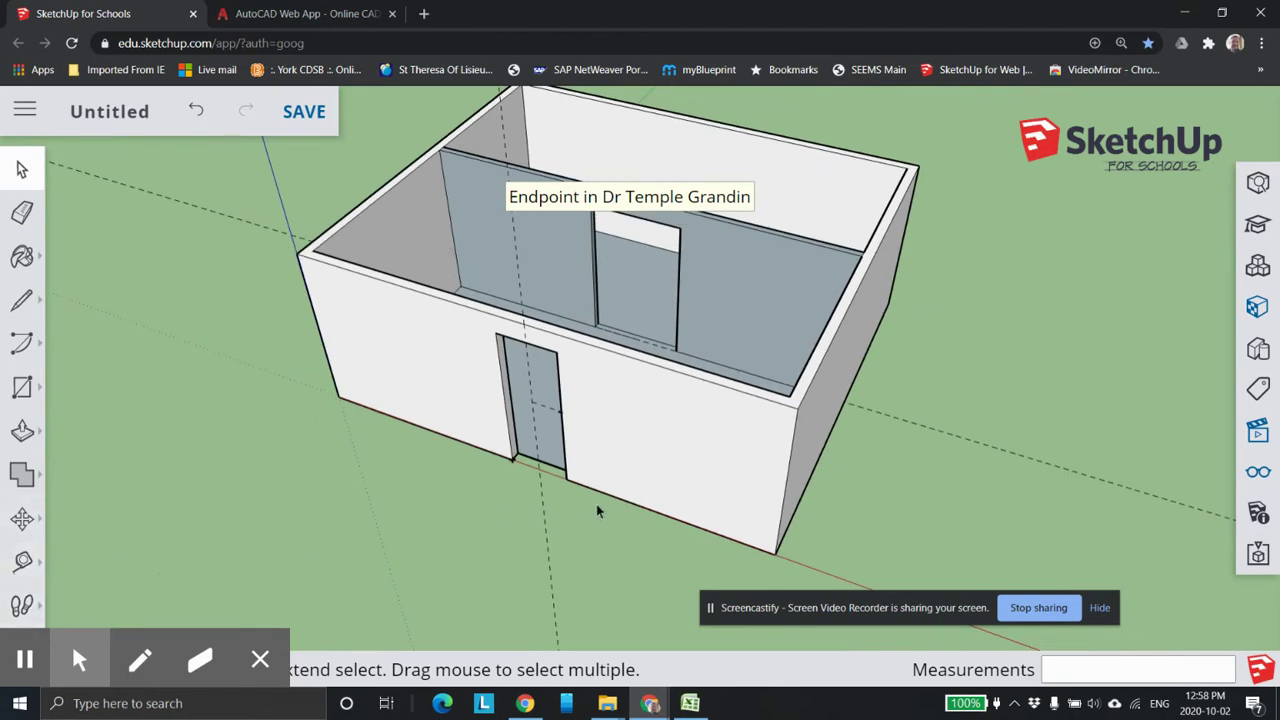
pyautogui.scroll(1, 598, 506)
pyautogui.moveTo(670, 532)
pyautogui.mouseDown(button='middle')
pyautogui.moveTo(689, 480)
pyautogui.moveTo(711, 540)
pyautogui.moveTo(623, 517)
pyautogui.moveTo(657, 540)
pyautogui.mouseUp(button='middle')
pyautogui.moveTo(720, 463); pyautogui.dragTo(645, 530, button='middle')
pyautogui.press('capslock')
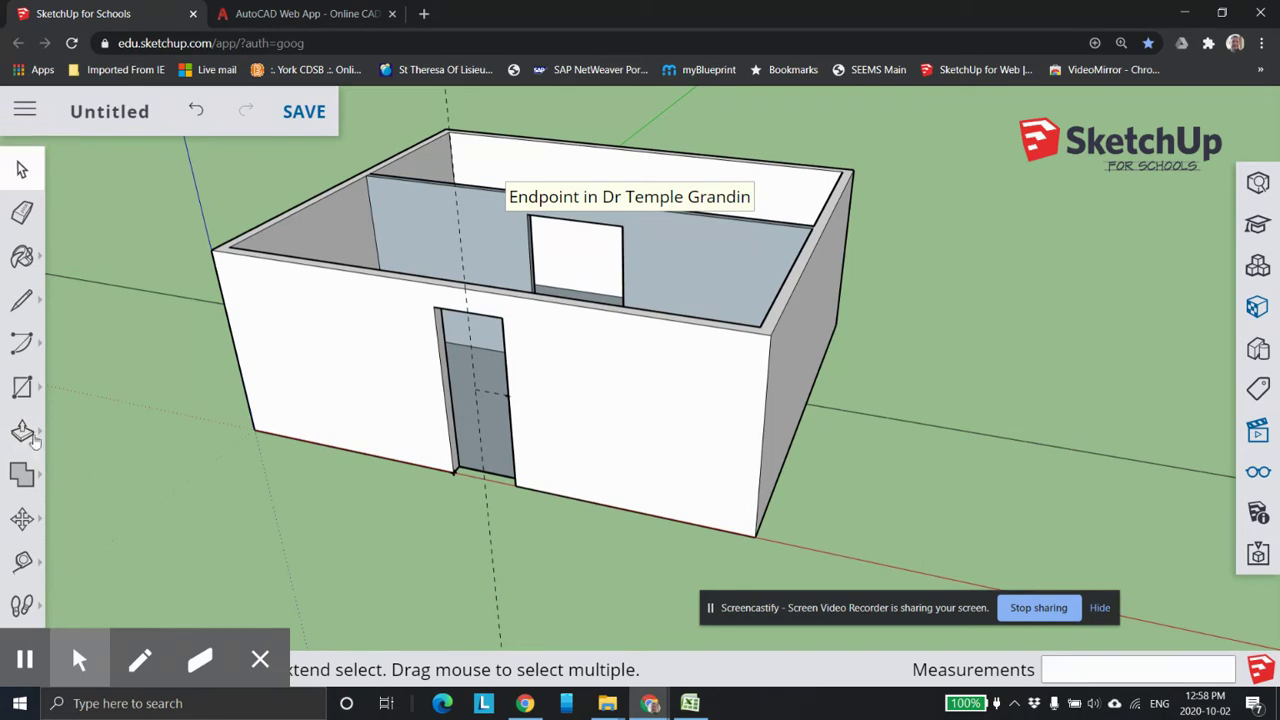
# - Place a horizontal Tape Measure guide 2' above the front wall's base edge
pyautogui.click(22, 560)
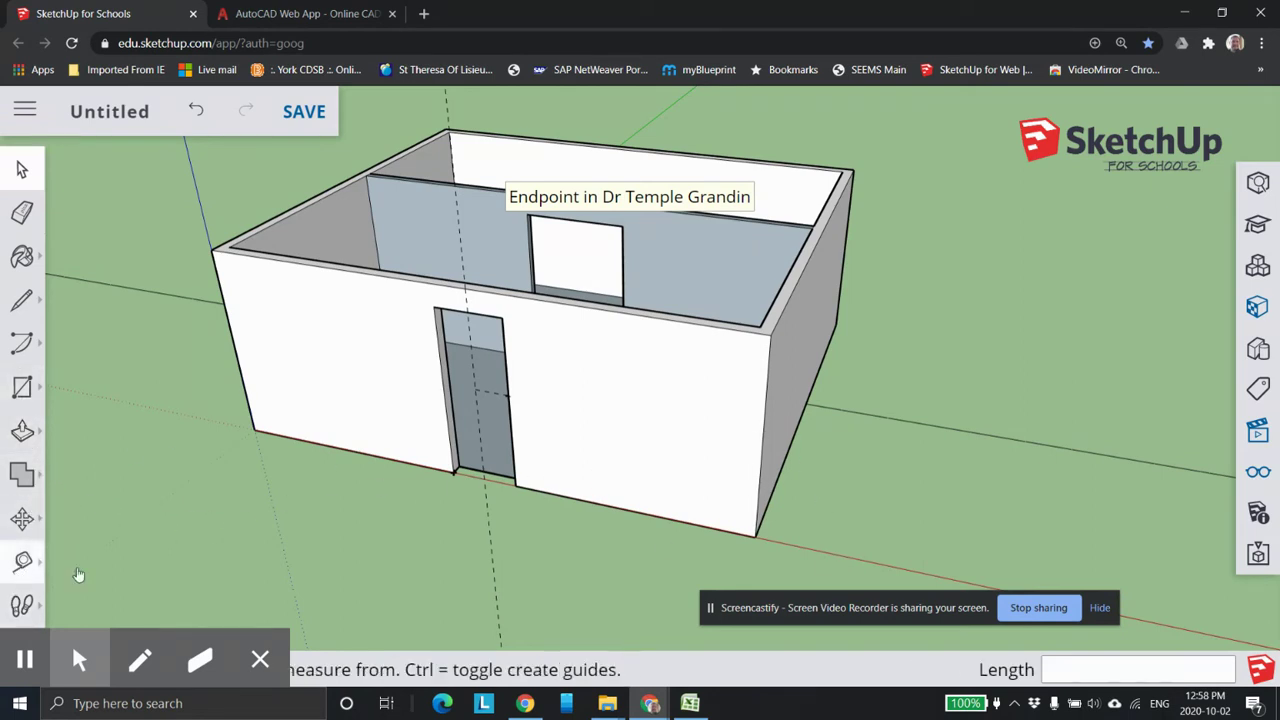
pyautogui.click(630, 510)
pyautogui.write('2')
pyautogui.press('Return')
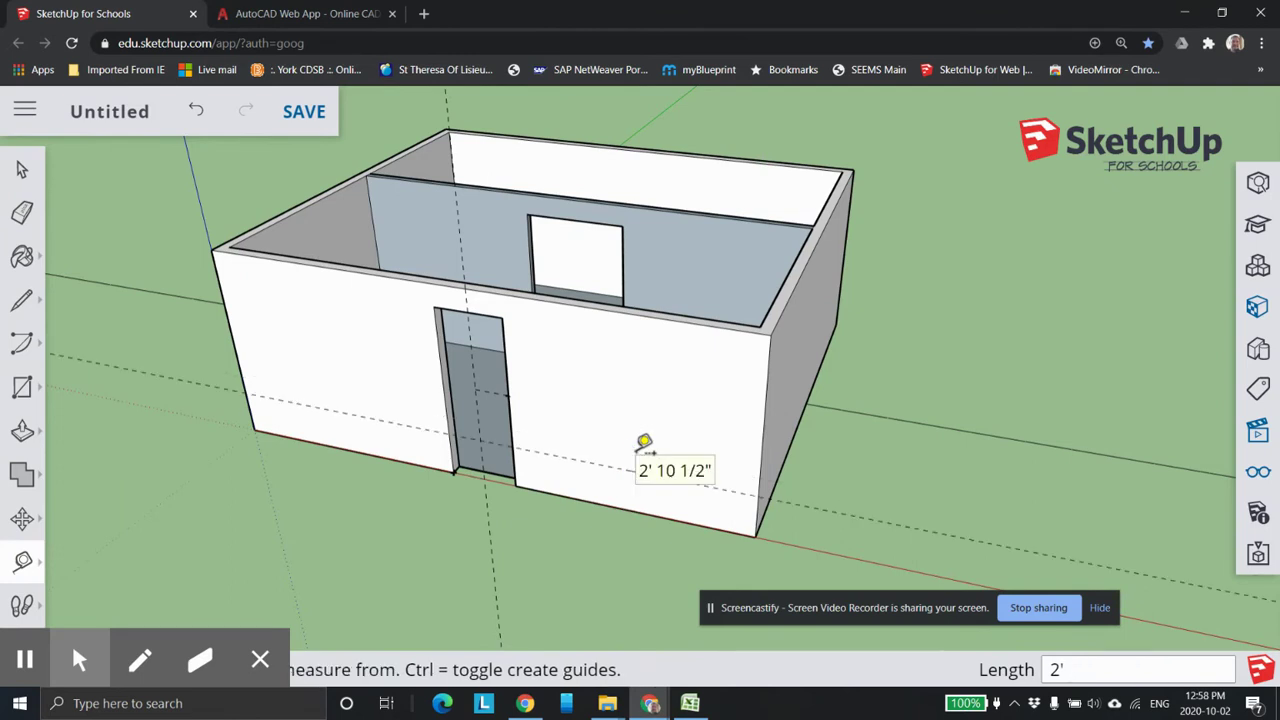
pyautogui.write('3')
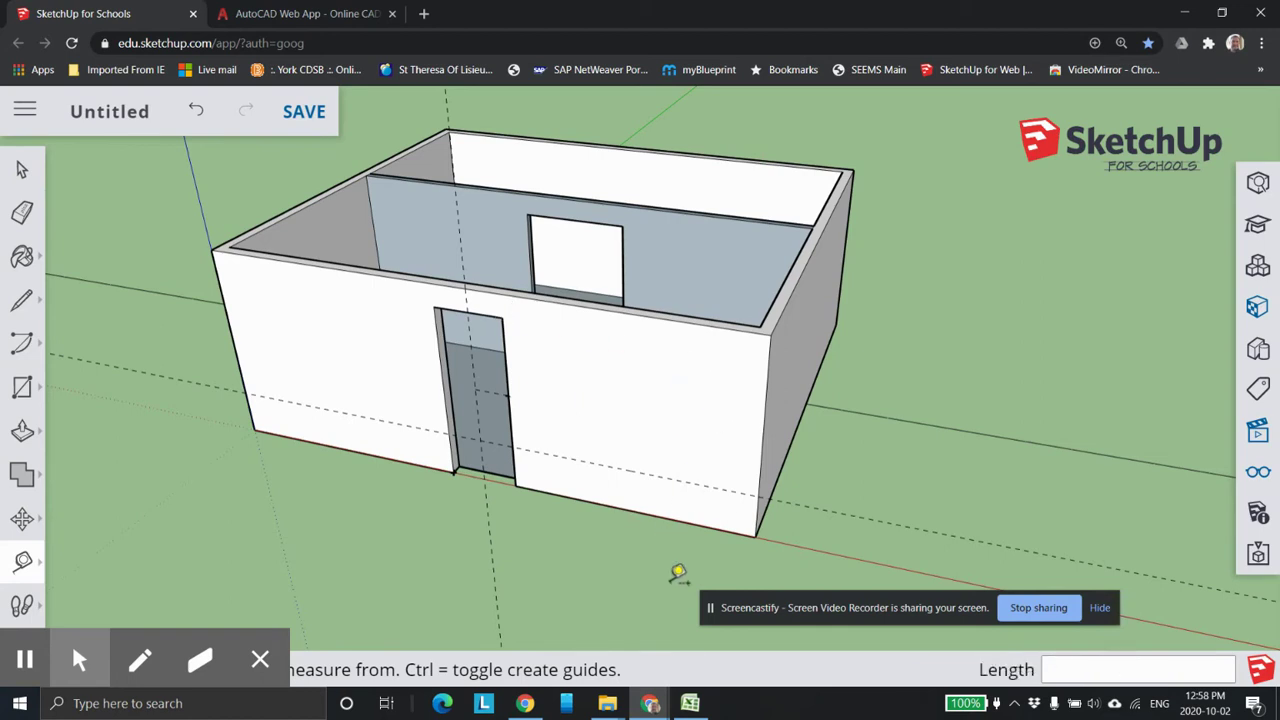
# - Place a horizontal guide along the top of the door opening, extending to the front wall's right edge
pyautogui.click(488, 305)
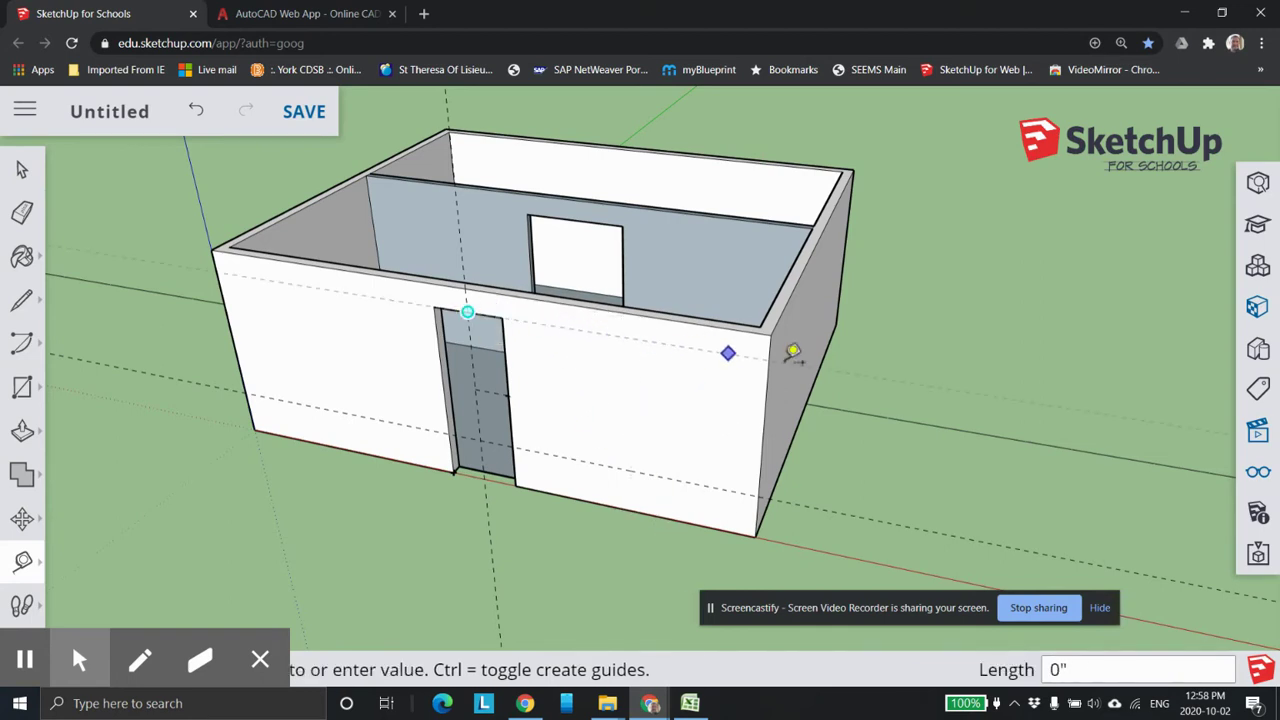
pyautogui.press('Escape')
pyautogui.scroll(-1, 1092, 443)
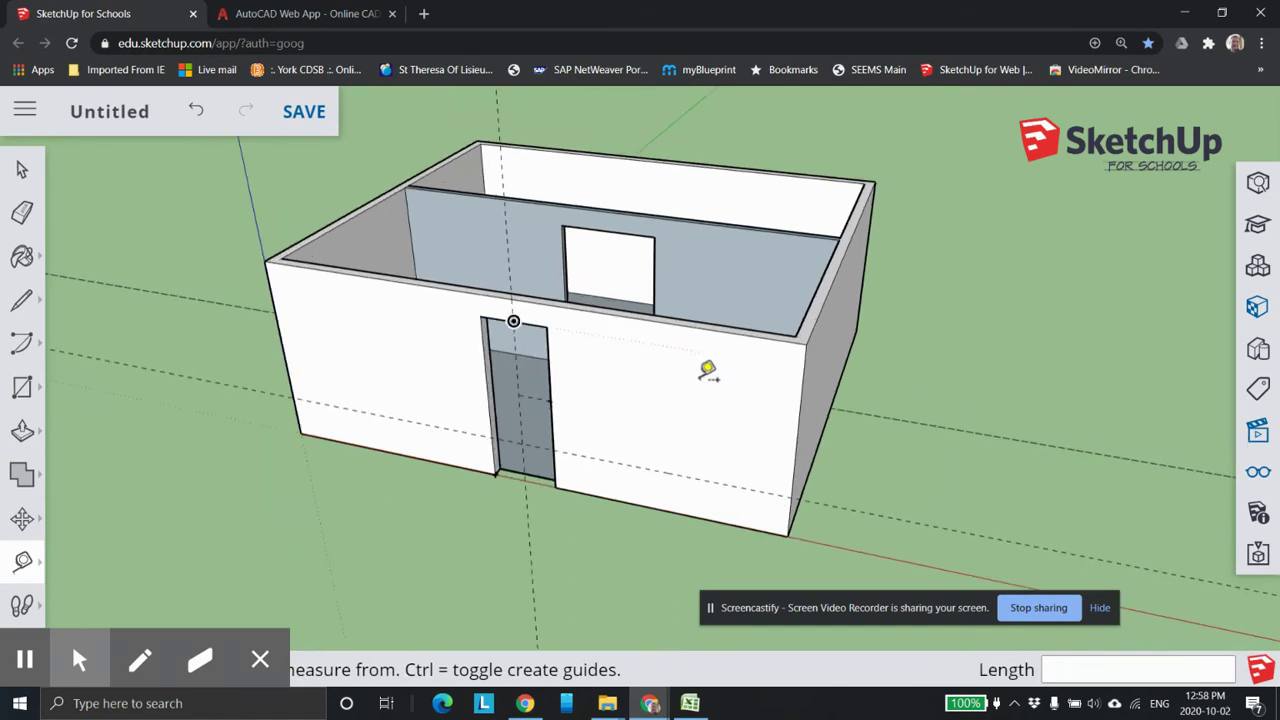
pyautogui.scroll(1, 723, 371)
pyautogui.click(492, 316)
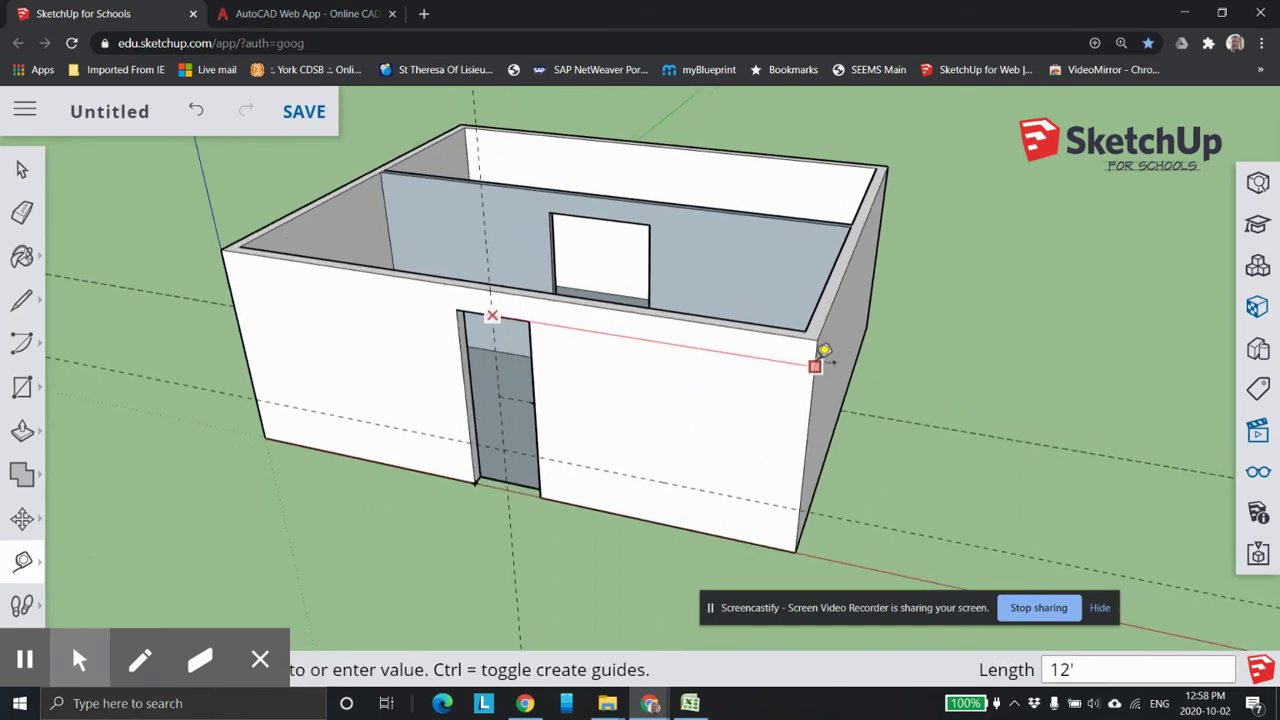
pyautogui.click(829, 356)
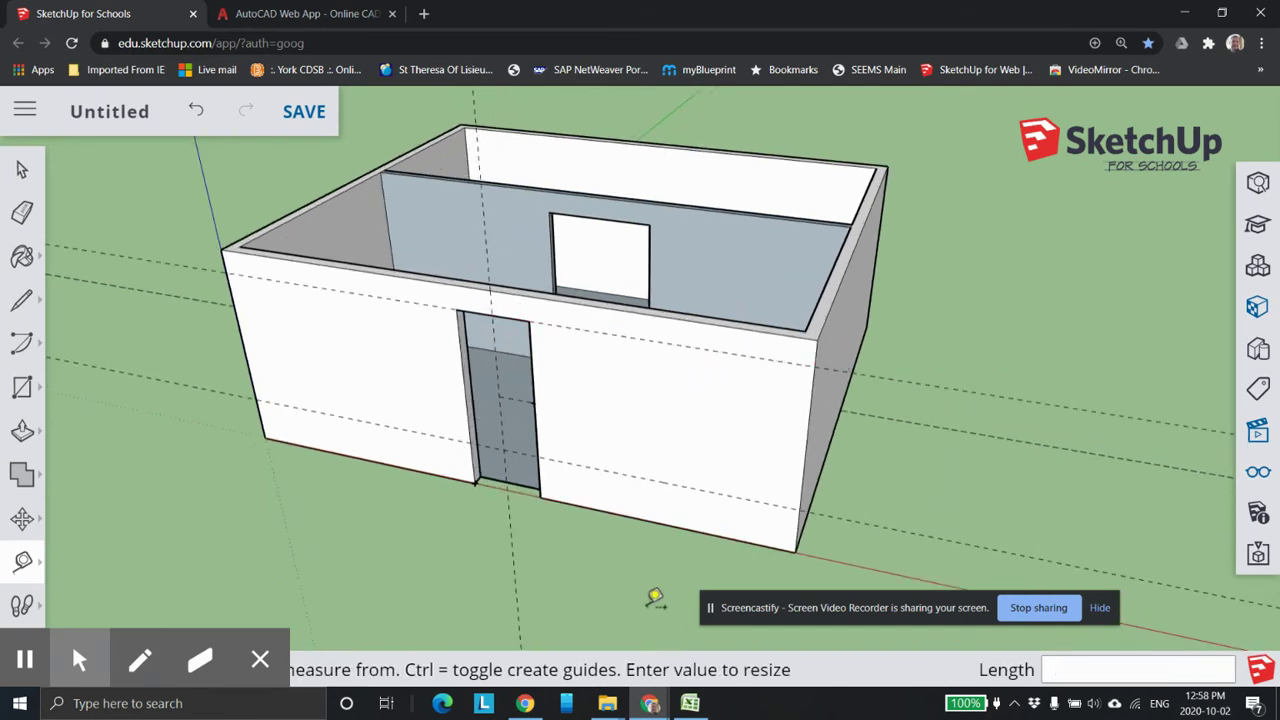
# - Check the windows in the Excel rendering, and in SketchUp place a vertical guide 3' right of the door opening's right edge
pyautogui.click(690, 703)
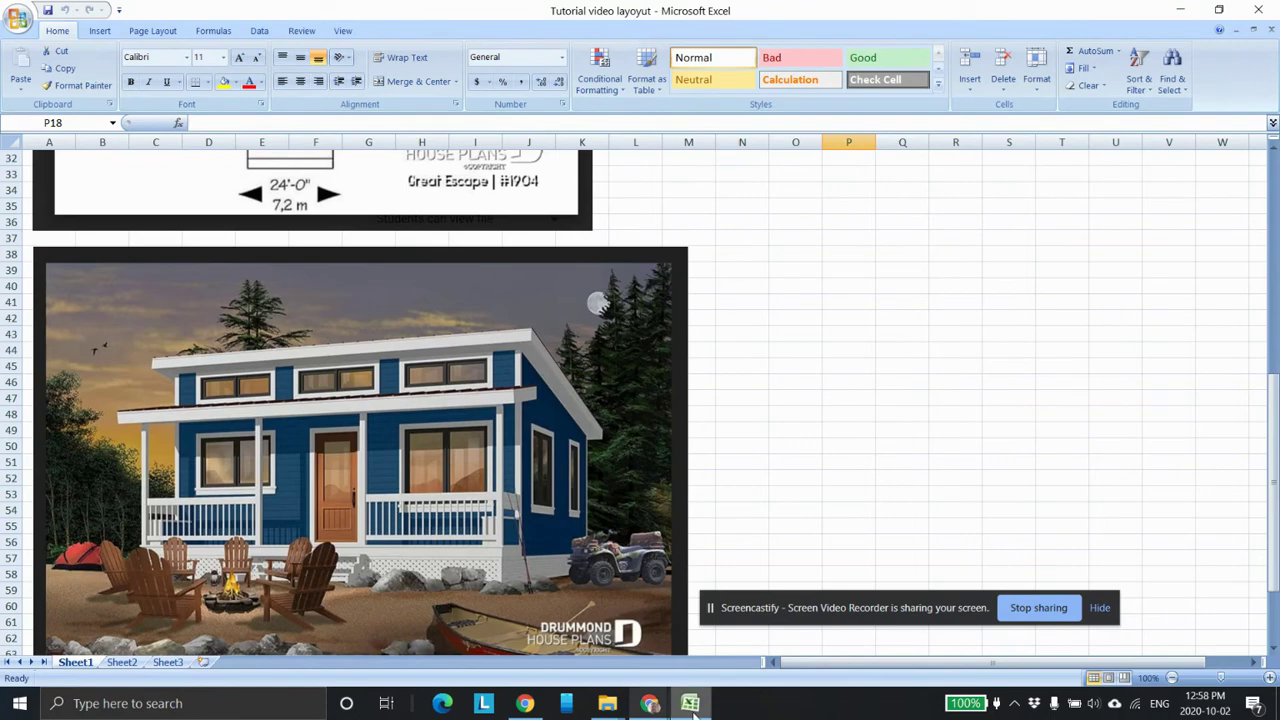
pyautogui.click(662, 706)
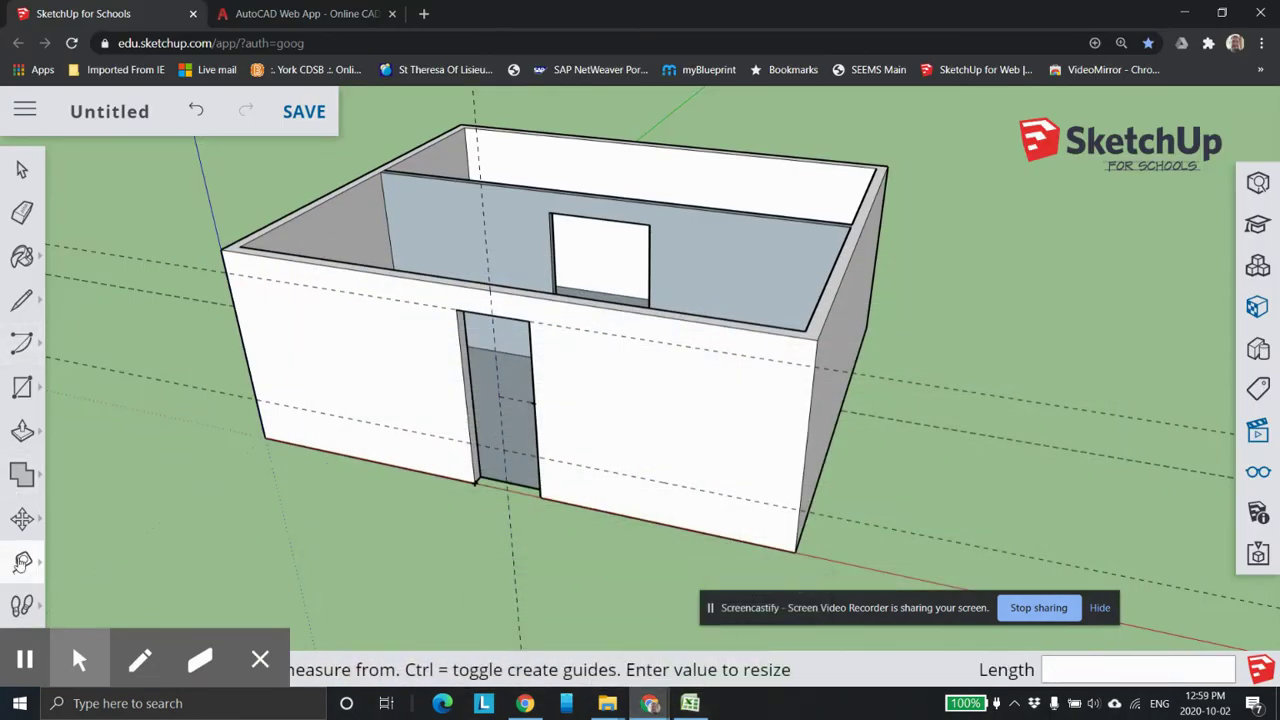
pyautogui.click(22, 560)
pyautogui.click(533, 391)
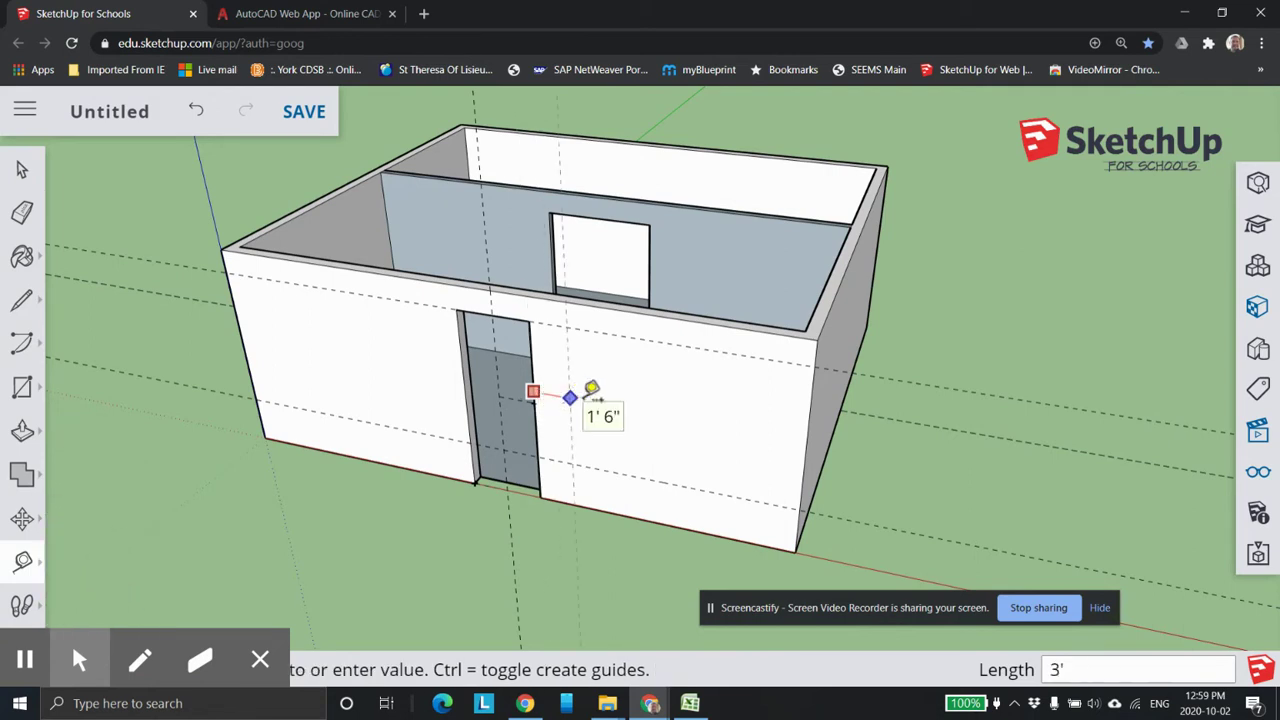
pyautogui.press('Return')
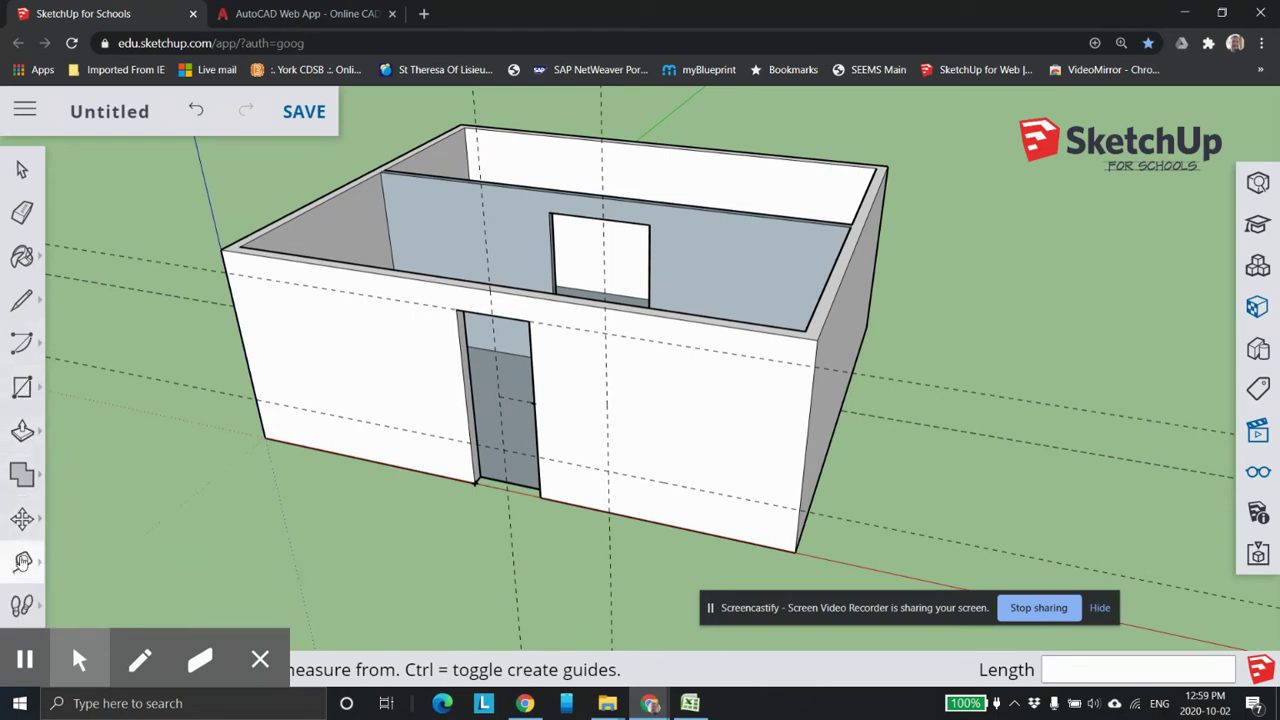
# - Place a second vertical guide 5' right of the window's first vertical guide on the front wall
pyautogui.click(23, 563)
pyautogui.click(607, 413)
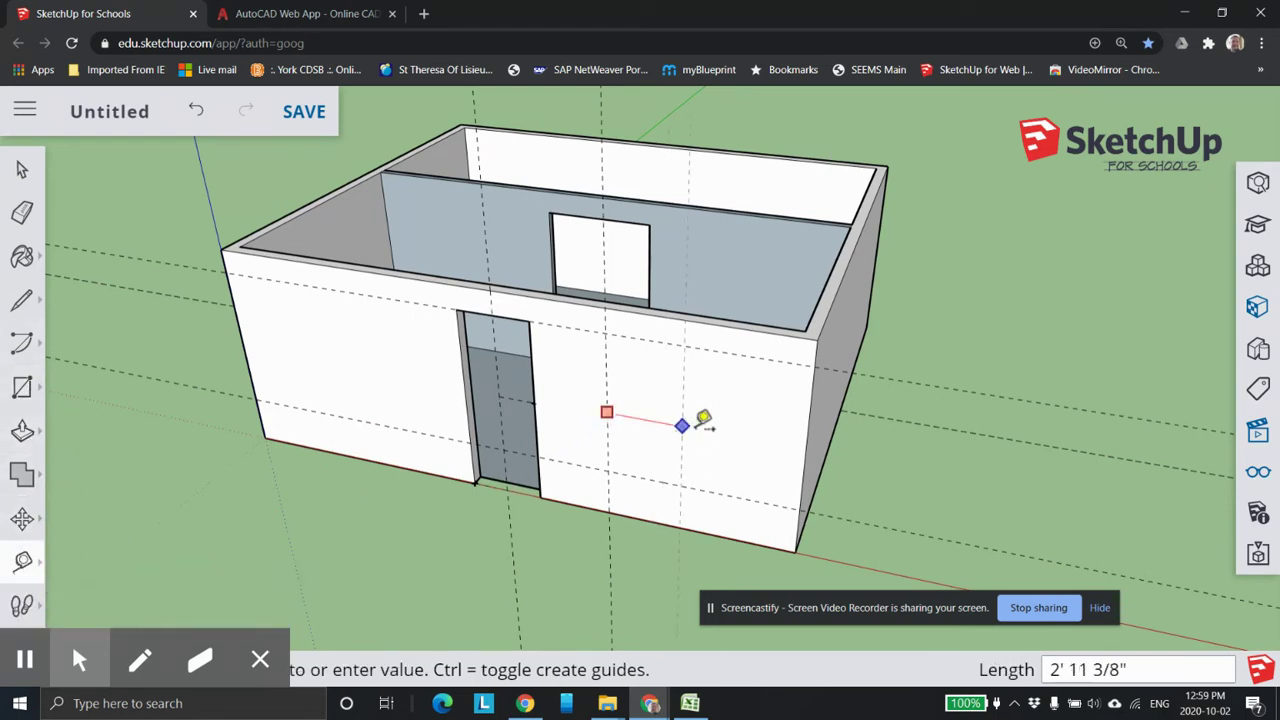
pyautogui.write("5'")
pyautogui.press('Return')
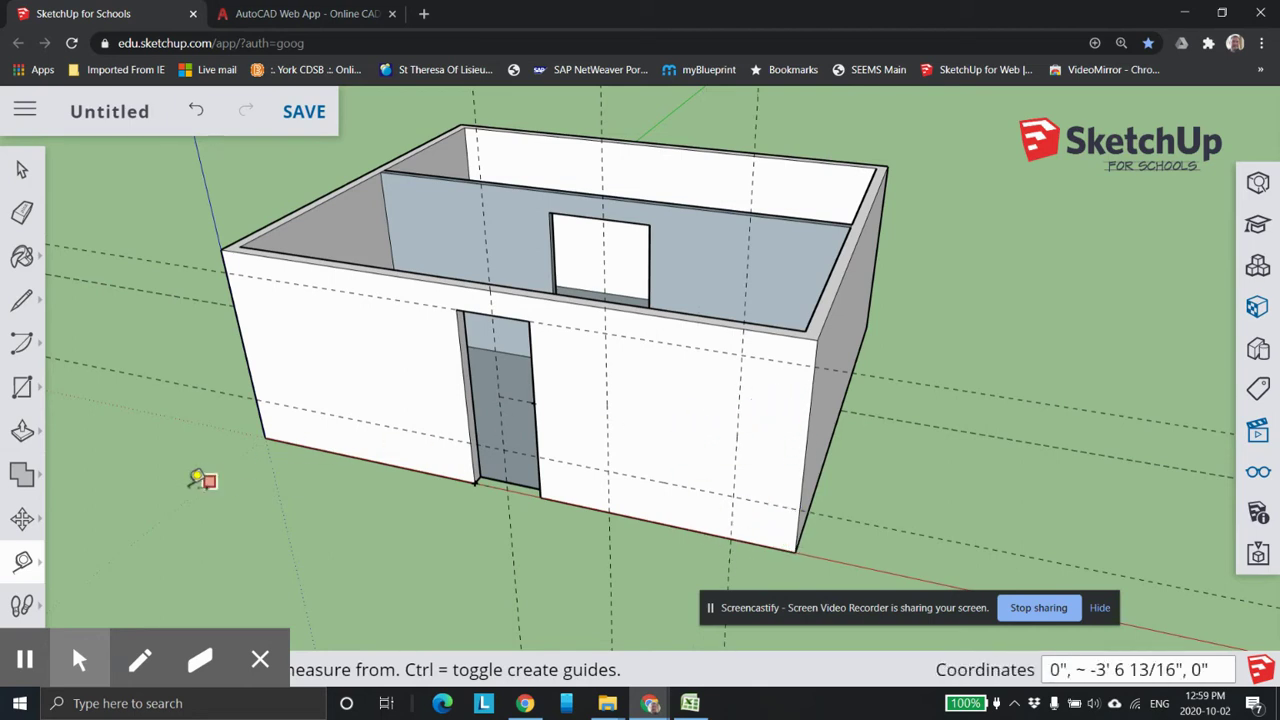
# - Draw a window rectangle 6' high by 5' wide from the lower-left intersection of the window guides
pyautogui.click(23, 390)
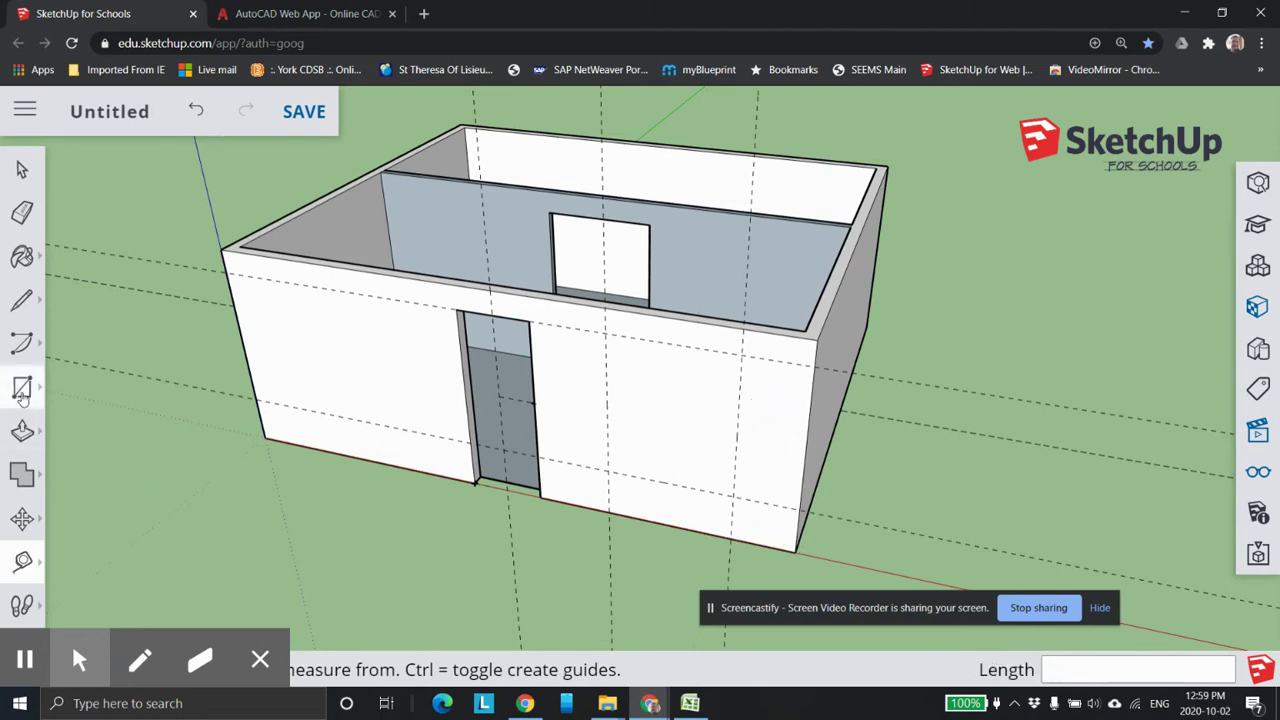
pyautogui.click(608, 468)
pyautogui.write("6', 5'")
pyautogui.press('Return')
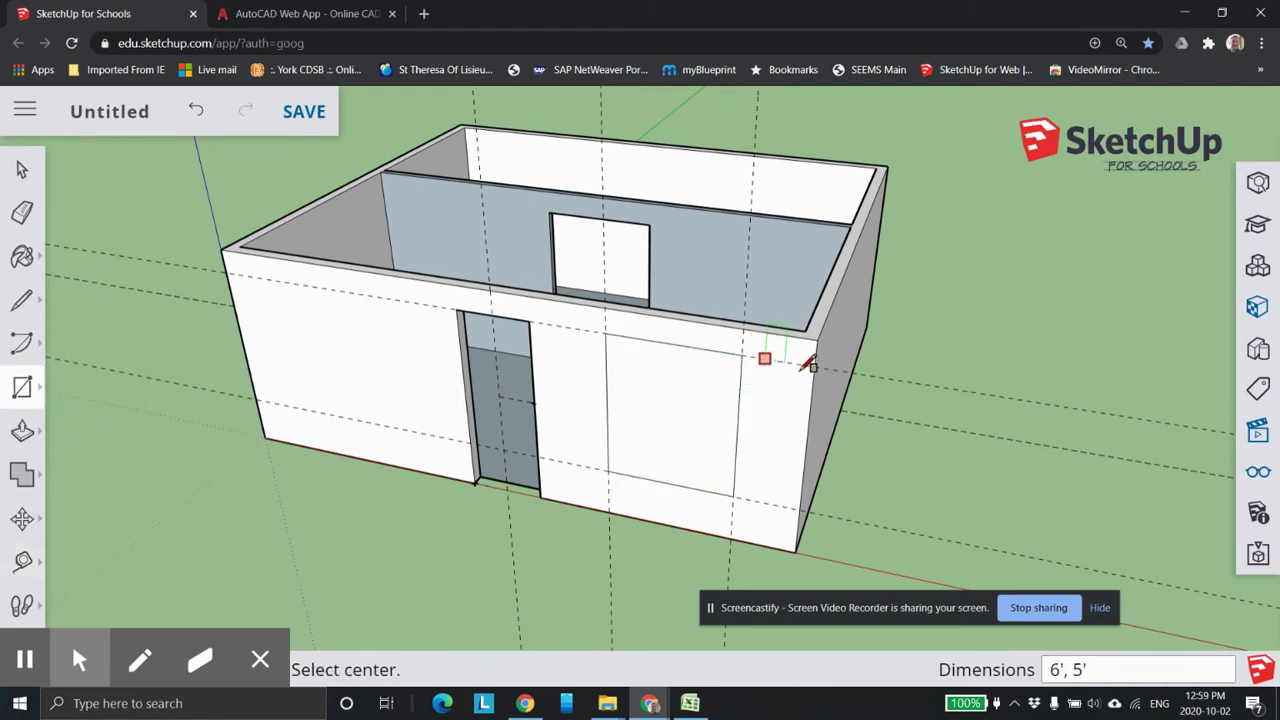
# - Try to push the window rectangle inward through the front wall with Push/Pull
pyautogui.click(22, 430)
pyautogui.click(704, 442)
pyautogui.click(672, 440)
pyautogui.scroll(-2, 690, 443)
pyautogui.moveTo(714, 443); pyautogui.dragTo(266, 543, button='middle')
pyautogui.moveTo(509, 494); pyautogui.dragTo(620, 512, button='middle')
pyautogui.scroll(5, 580, 520)
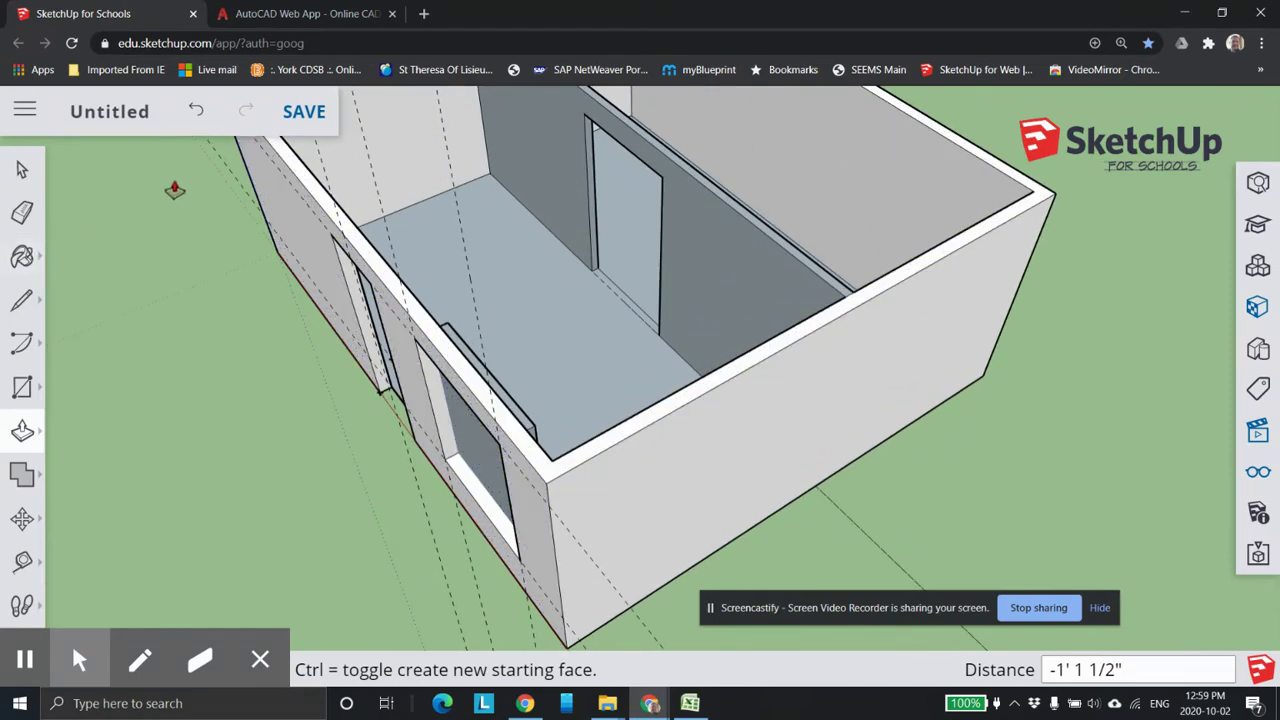
# - Try to correct the block protruding behind the window with further Push/Pull moves
pyautogui.click(196, 112)
pyautogui.moveTo(462, 440); pyautogui.dragTo(527, 401)
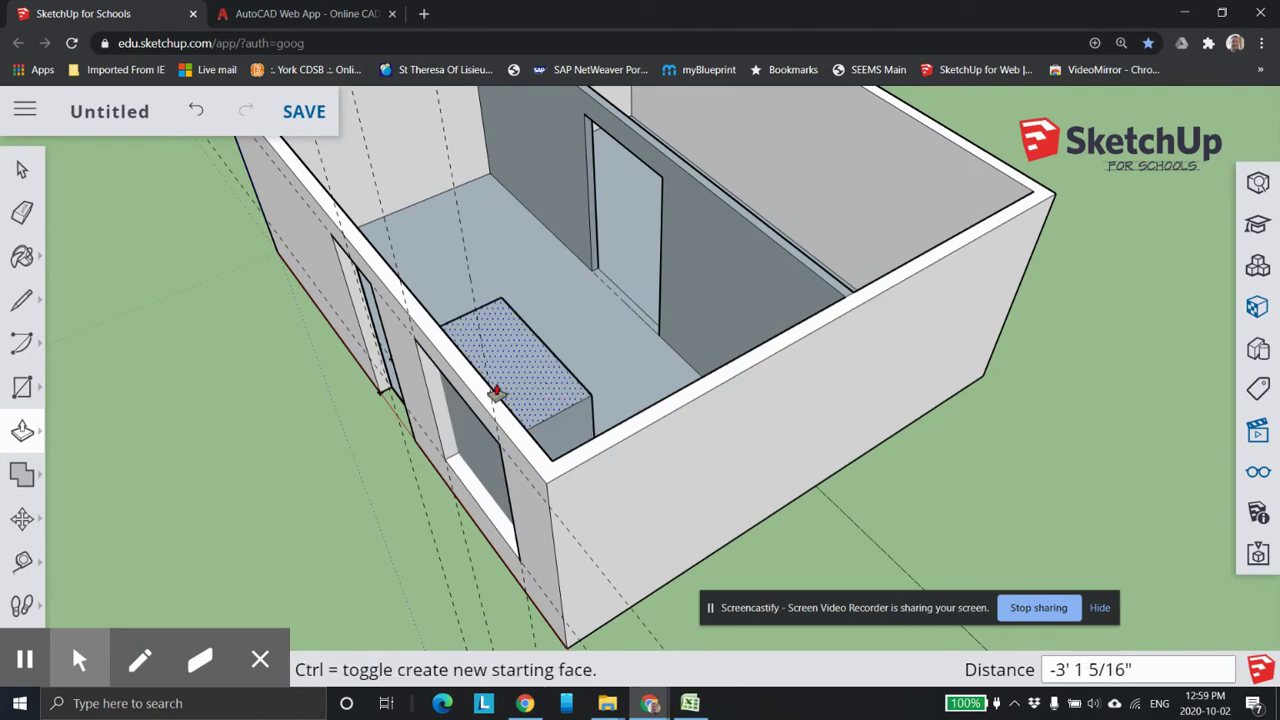
pyautogui.scroll(2, 490, 395)
pyautogui.moveTo(495, 405); pyautogui.dragTo(512, 420)
# - Undo the faulty Push/Pull moves behind the window until only the flat window rectangle is left on the front wall
pyautogui.hotkey('ctrl', 'z')
pyautogui.hotkey('ctrl', 'z')
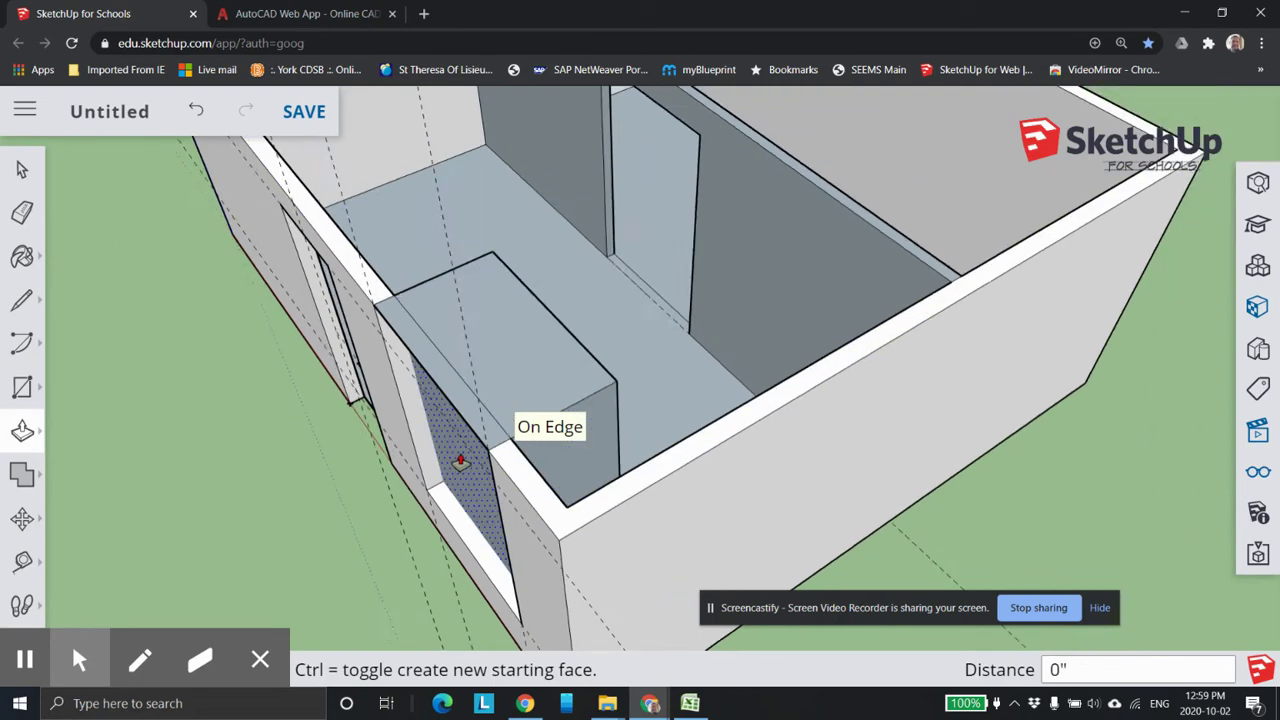
pyautogui.click(199, 110)
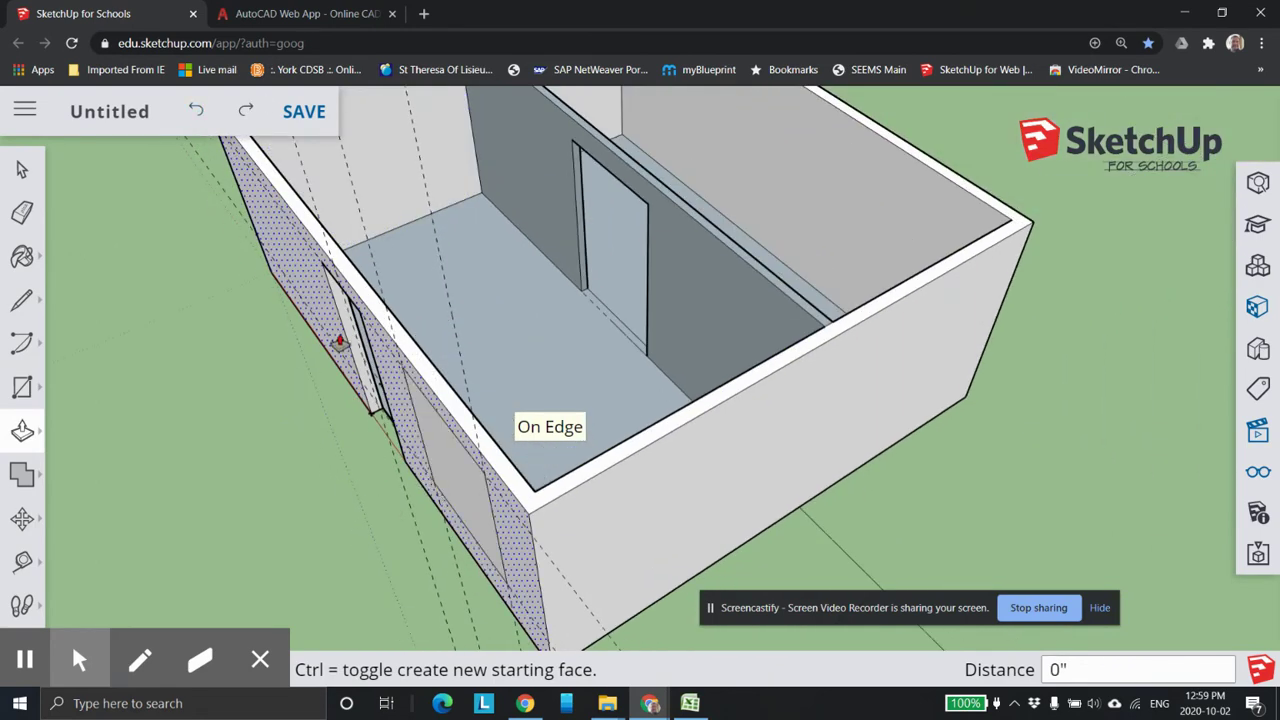
# - Push the window rectangle right of the door 6" inward through the front wall to cut the opening
pyautogui.click(441, 459)
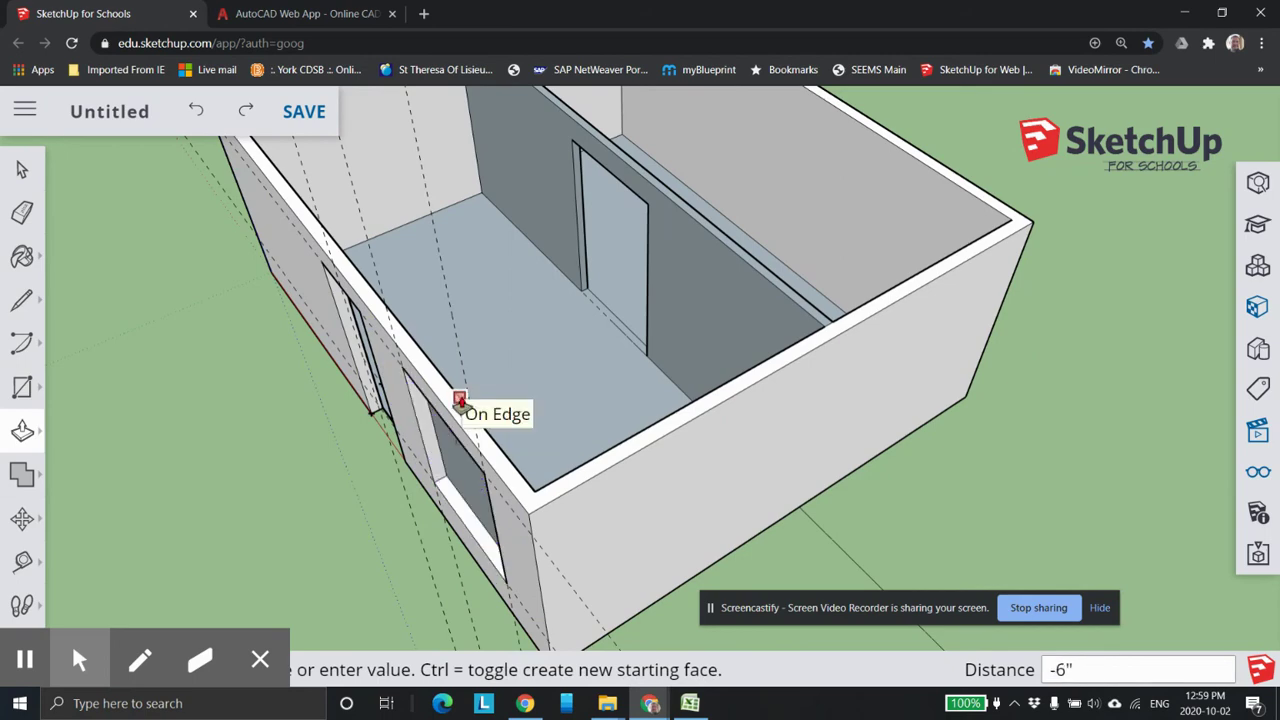
pyautogui.click(460, 400)
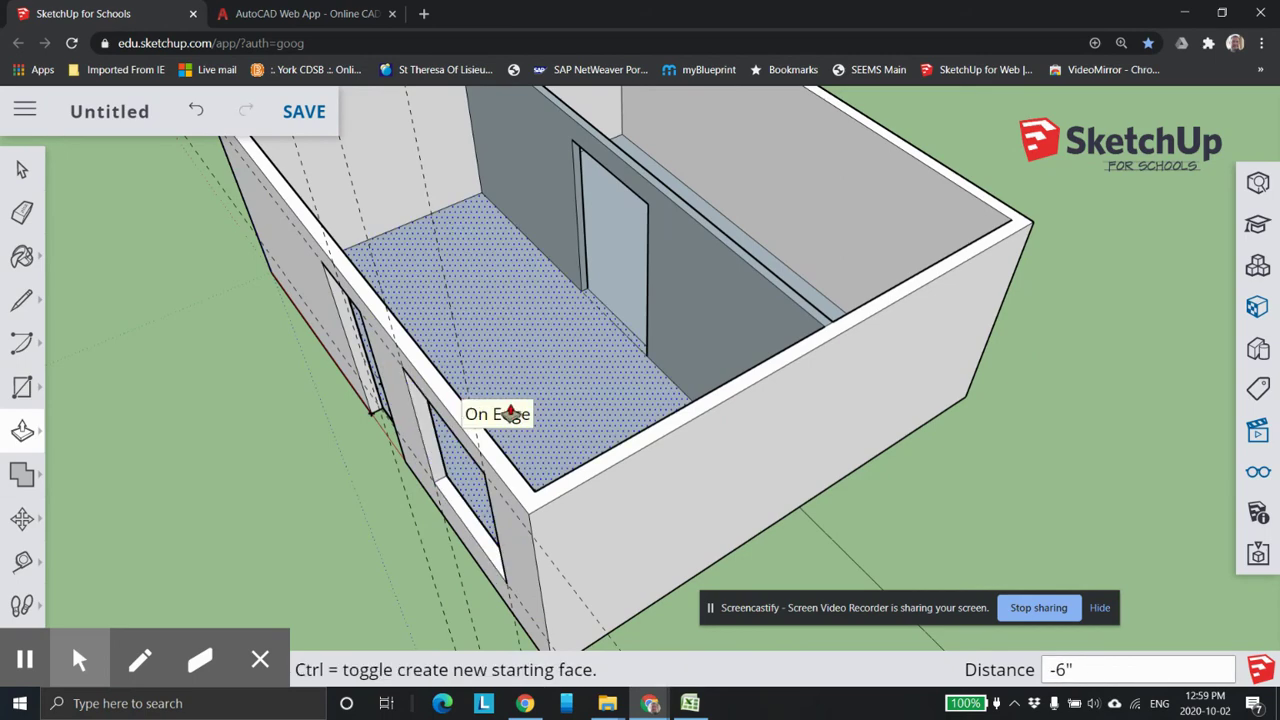
pyautogui.scroll(-3, 510, 409)
pyautogui.moveTo(560, 414); pyautogui.dragTo(1023, 371, button='middle')
pyautogui.moveTo(707, 236); pyautogui.dragTo(702, 276, button='middle')
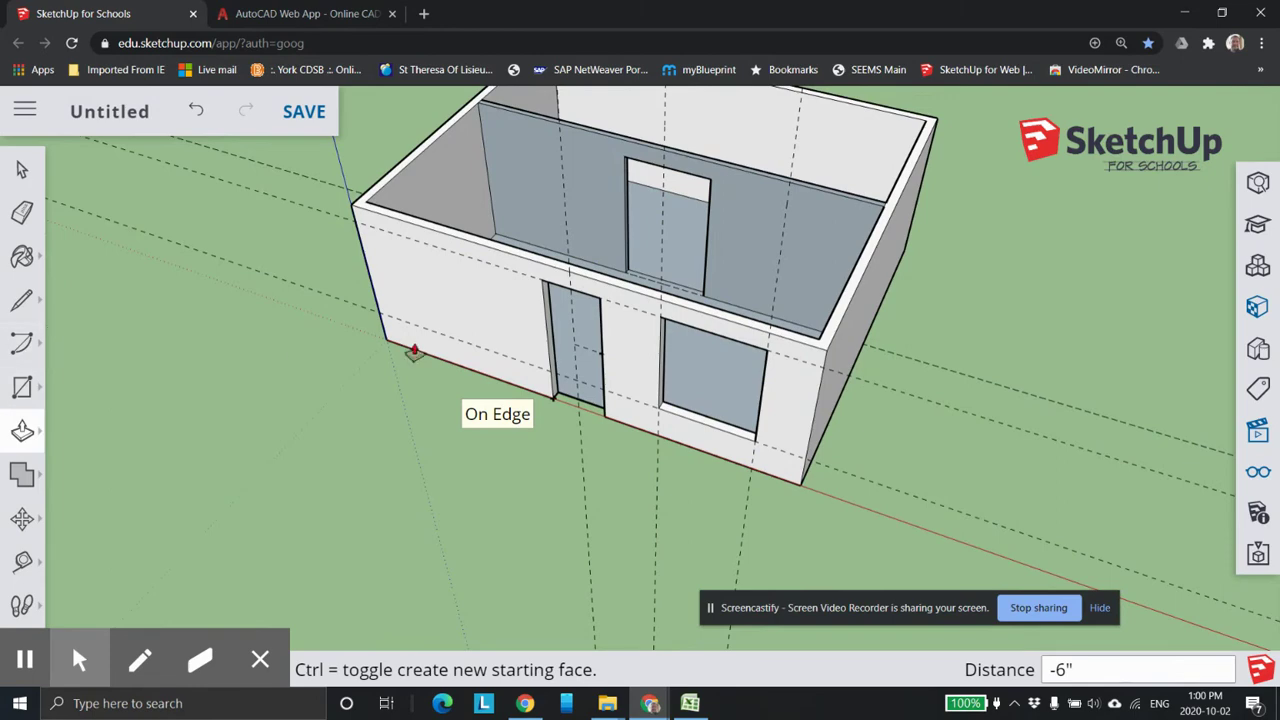
# - Check the cabin reference picture in Excel, return to SketchUp, and place a horizontal guide 4' above the front wall's base edge
pyautogui.click(690, 703)
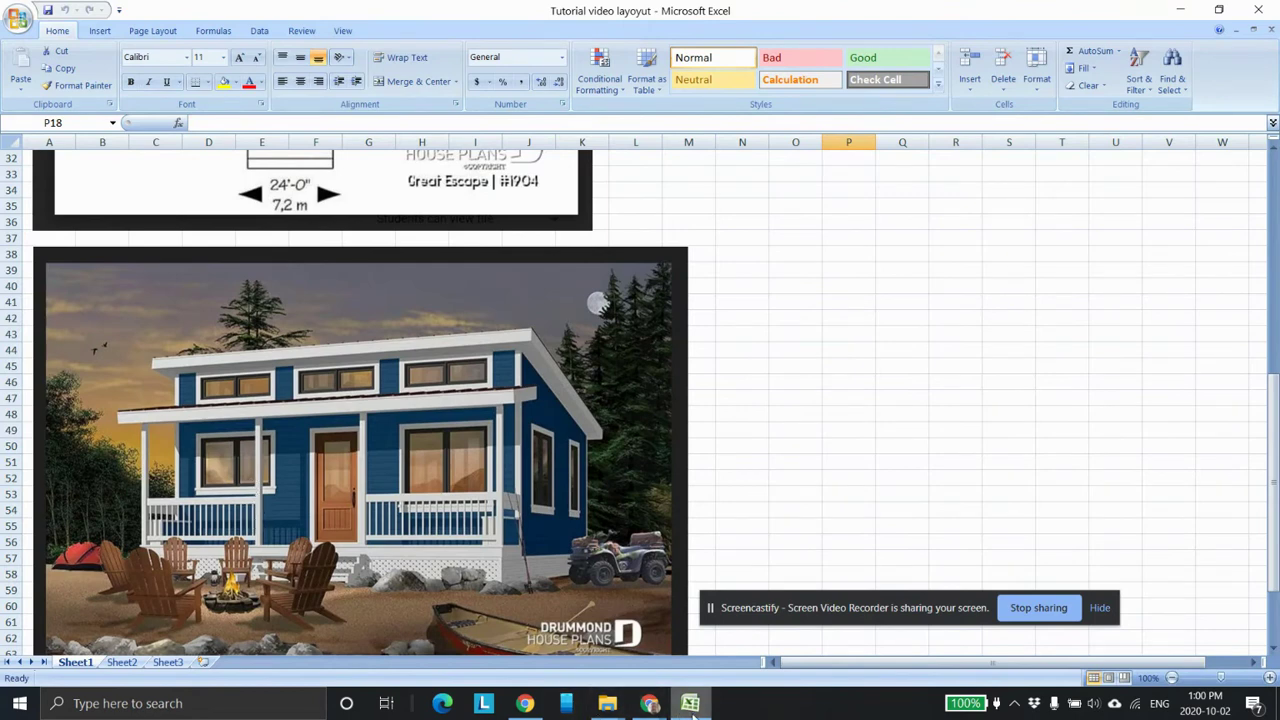
pyautogui.moveTo(650, 703)
pyautogui.click(745, 632)
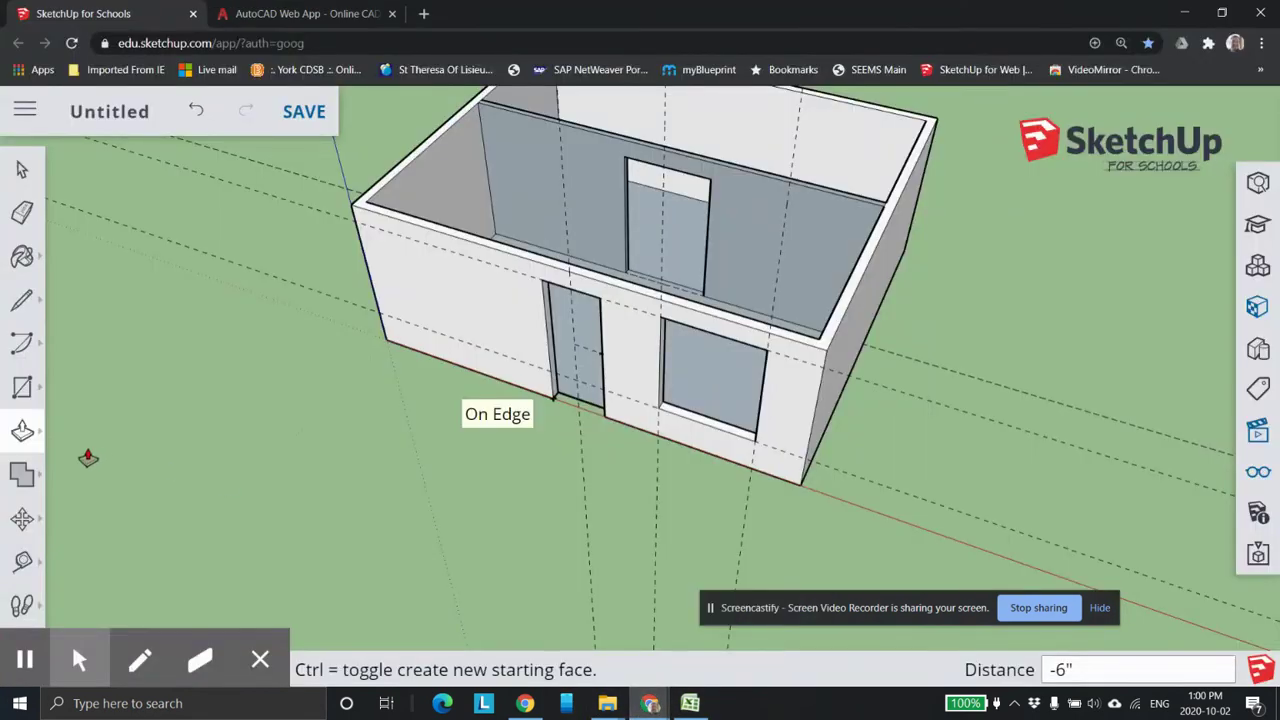
pyautogui.click(40, 556)
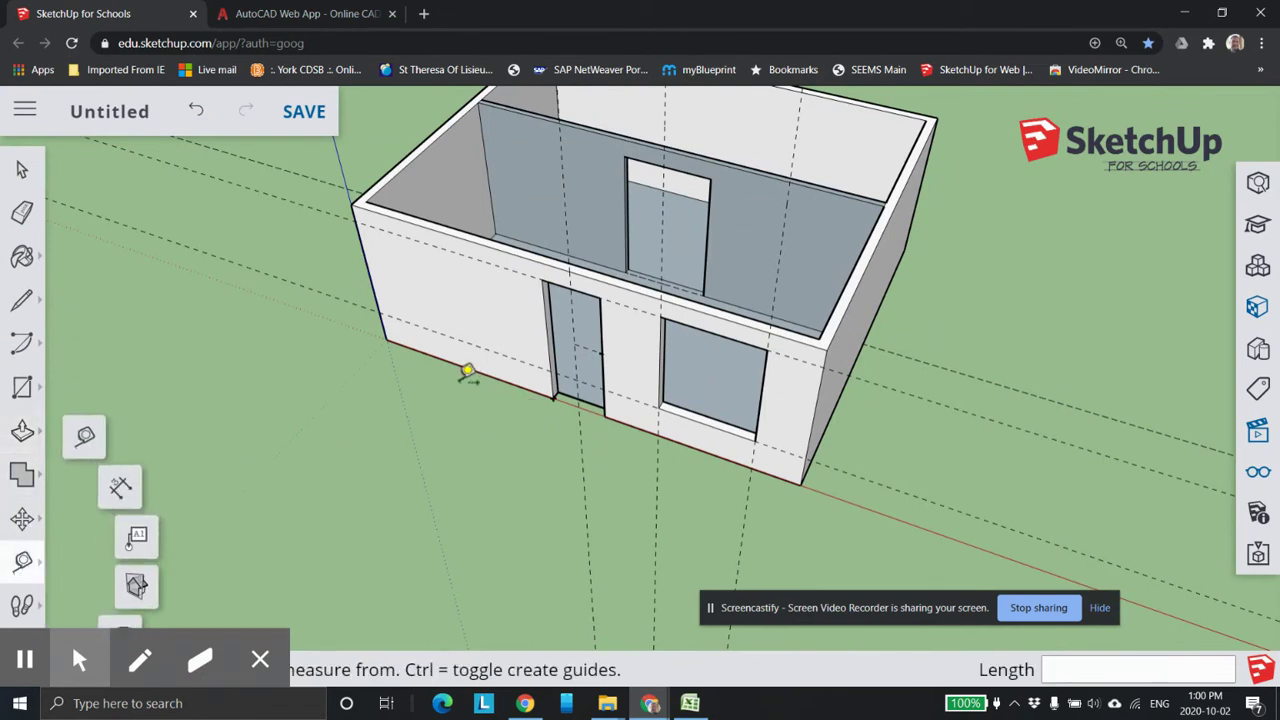
pyautogui.click(467, 367)
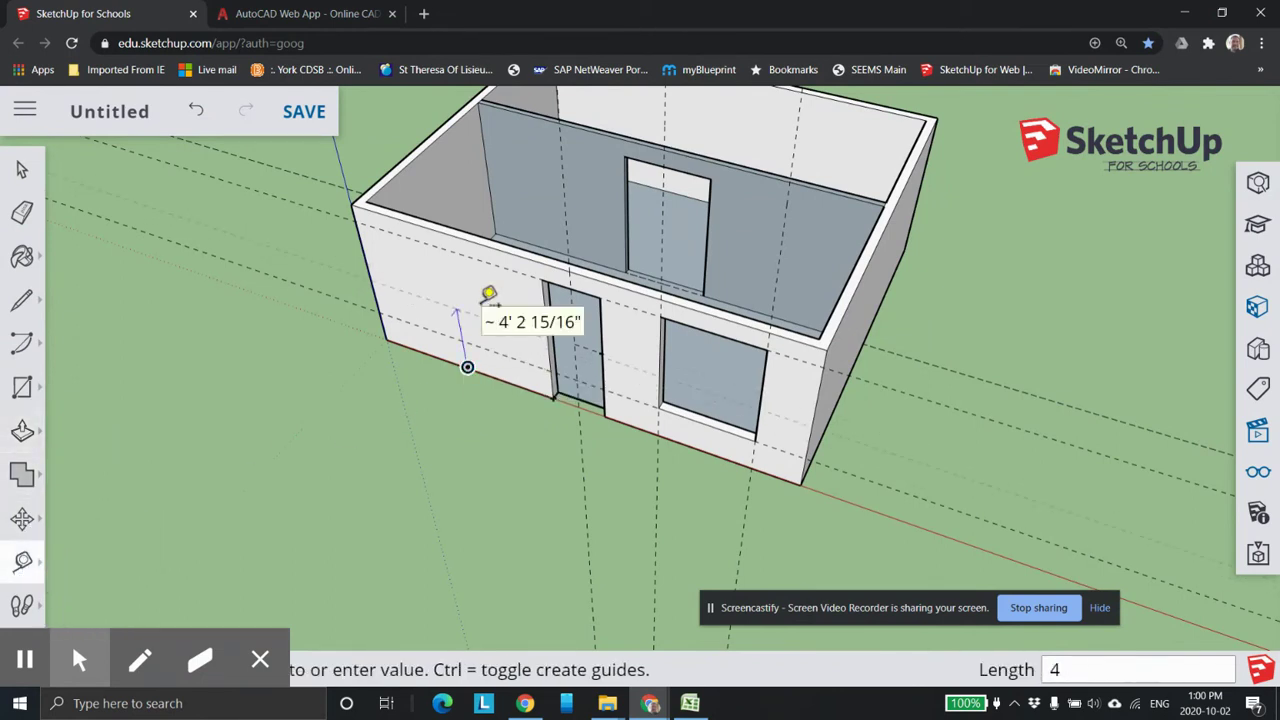
pyautogui.click(488, 294)
pyautogui.moveTo(486, 320); pyautogui.dragTo(651, 443, button='middle')
pyautogui.scroll(3, 634, 443)
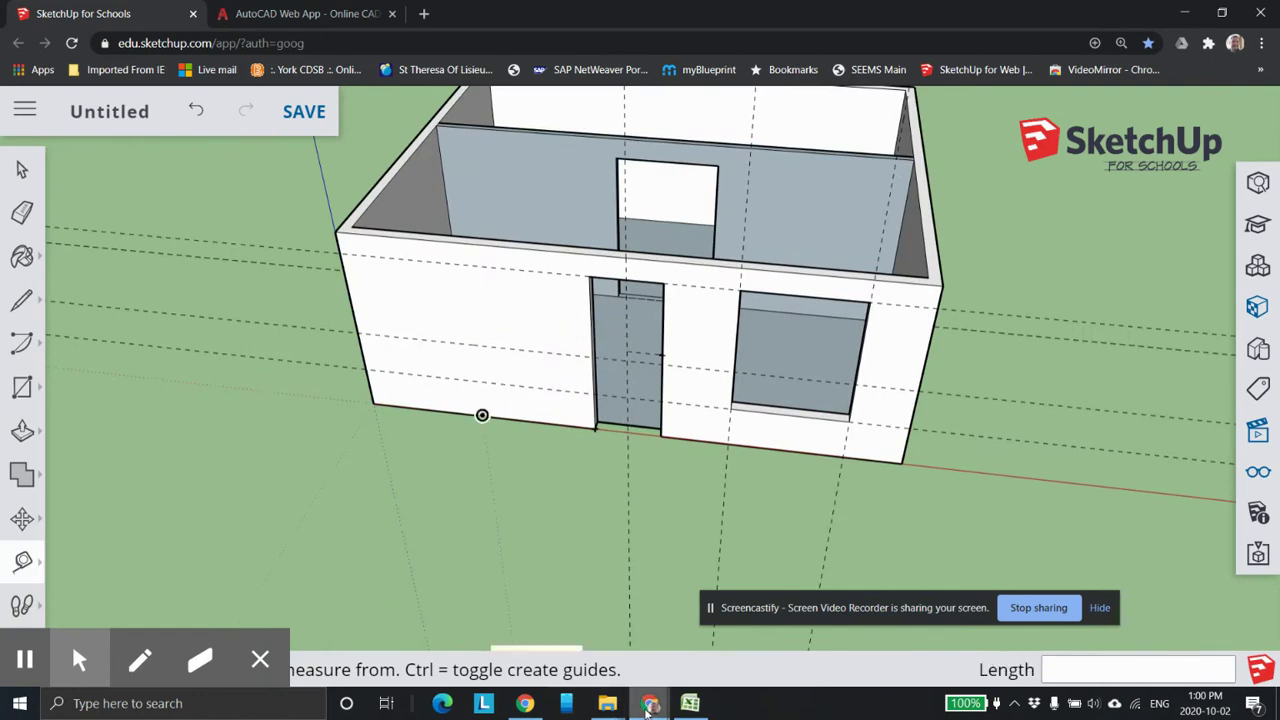
# - Recheck the cabin picture in Excel, return to SketchUp, and place a vertical guide 3' left of the door opening's left edge
pyautogui.click(691, 705)
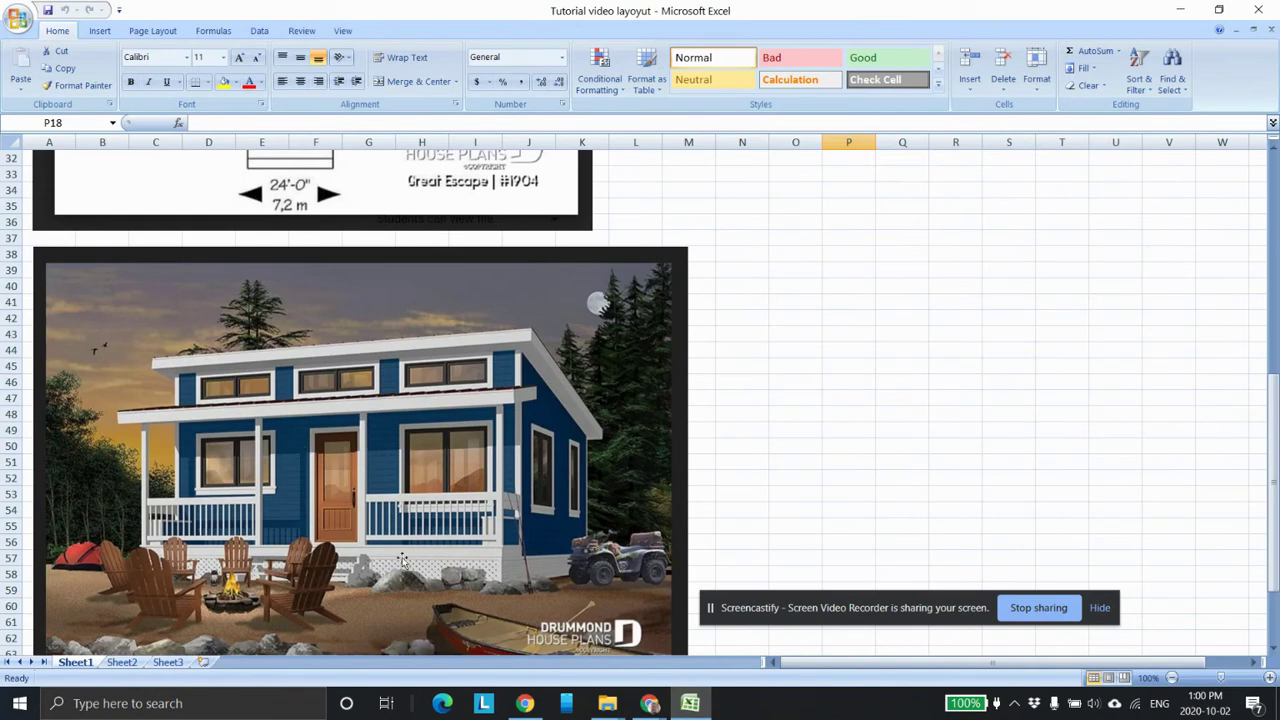
pyautogui.moveTo(650, 703)
pyautogui.click(741, 650)
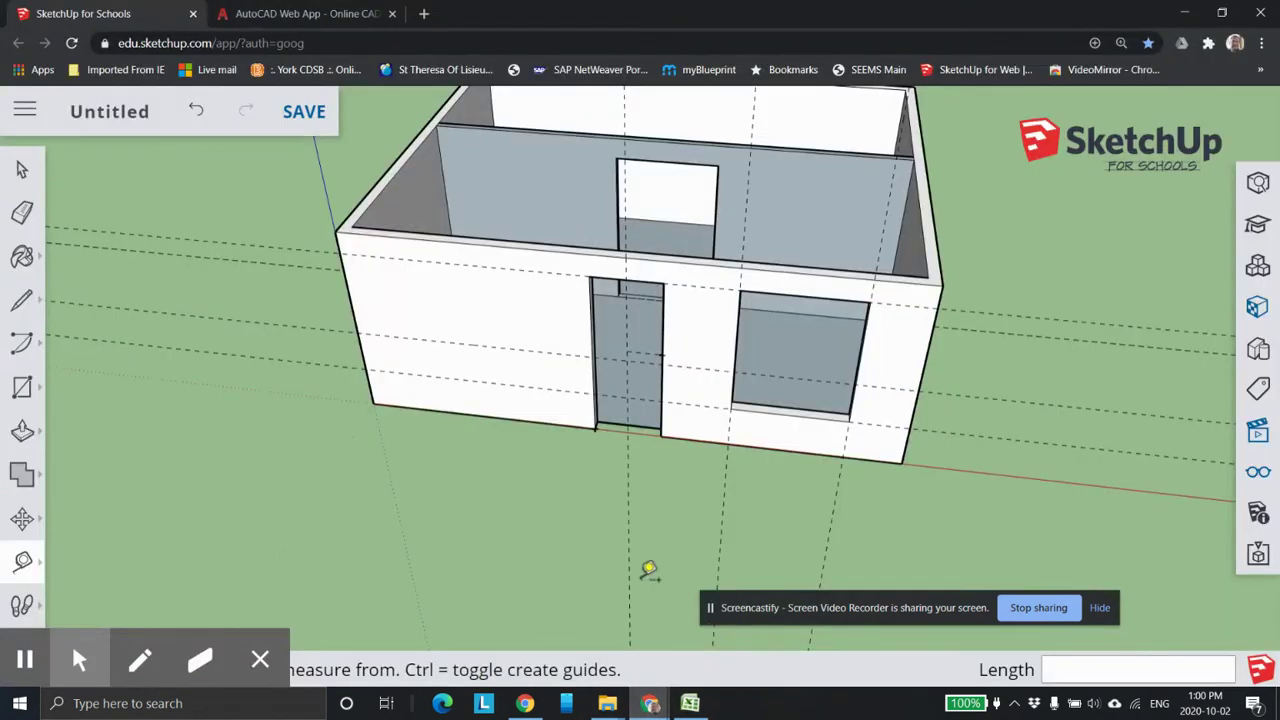
pyautogui.click(24, 564)
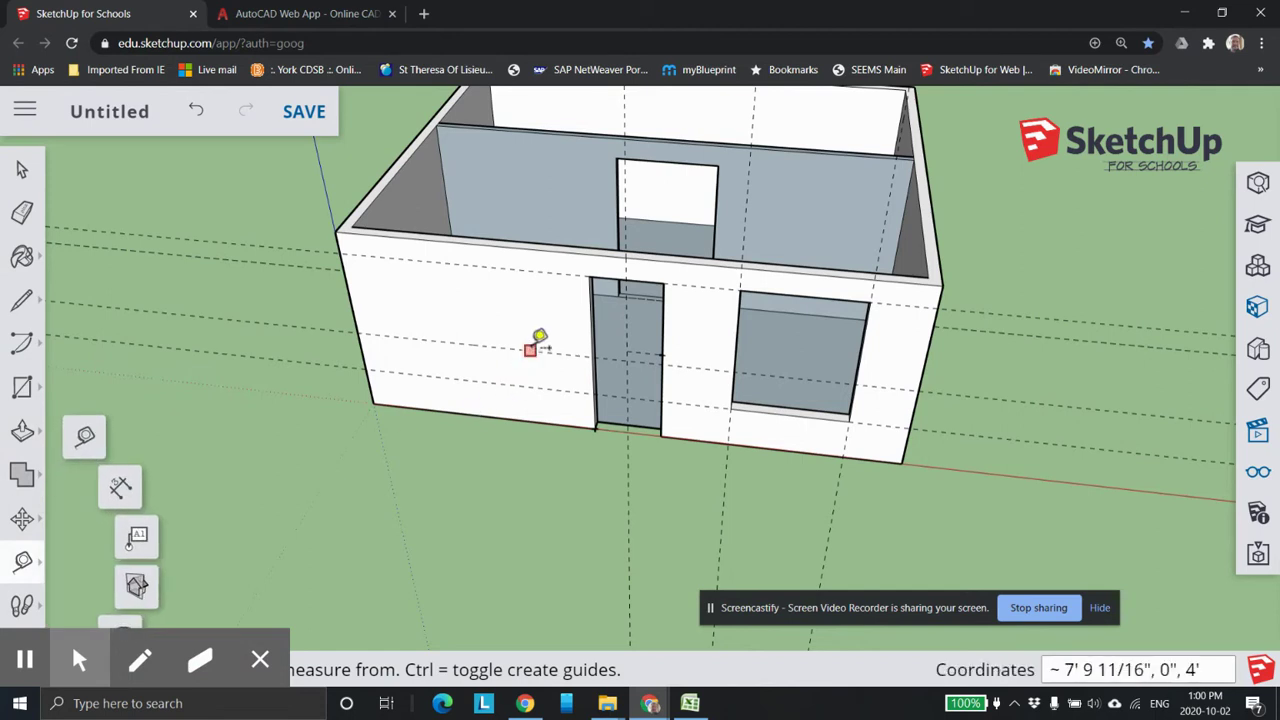
pyautogui.click(591, 327)
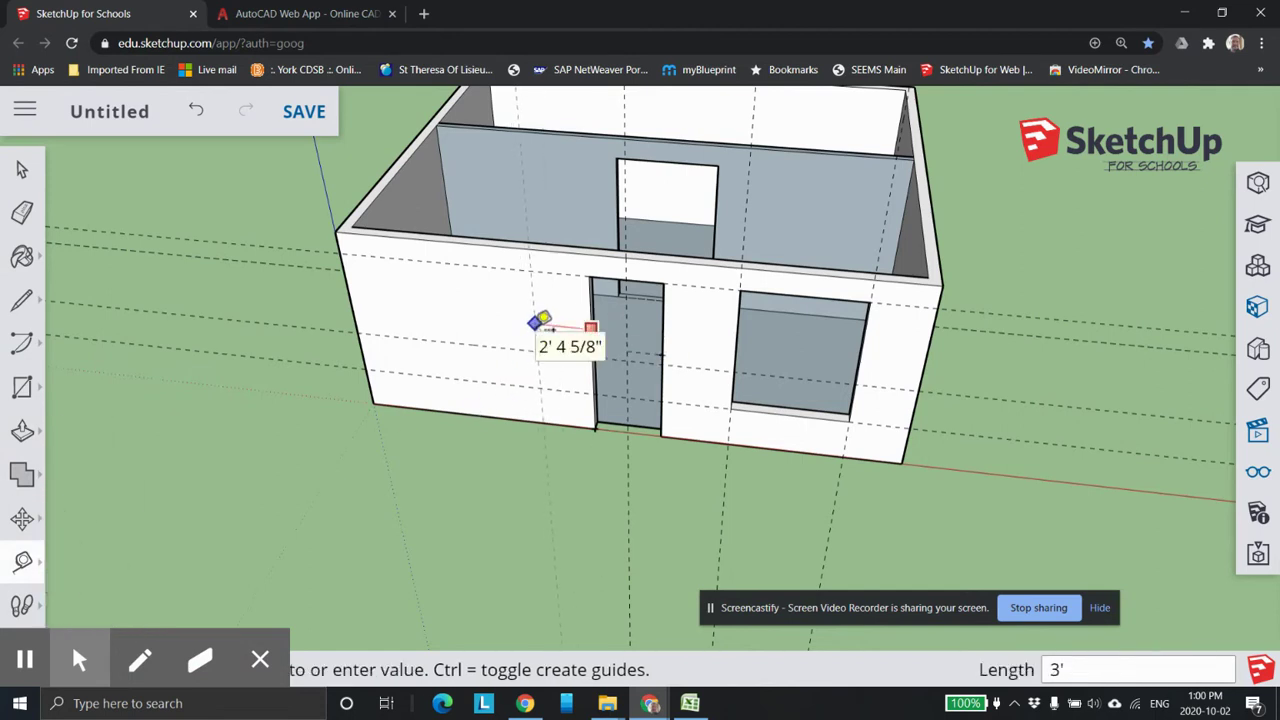
pyautogui.click(540, 321)
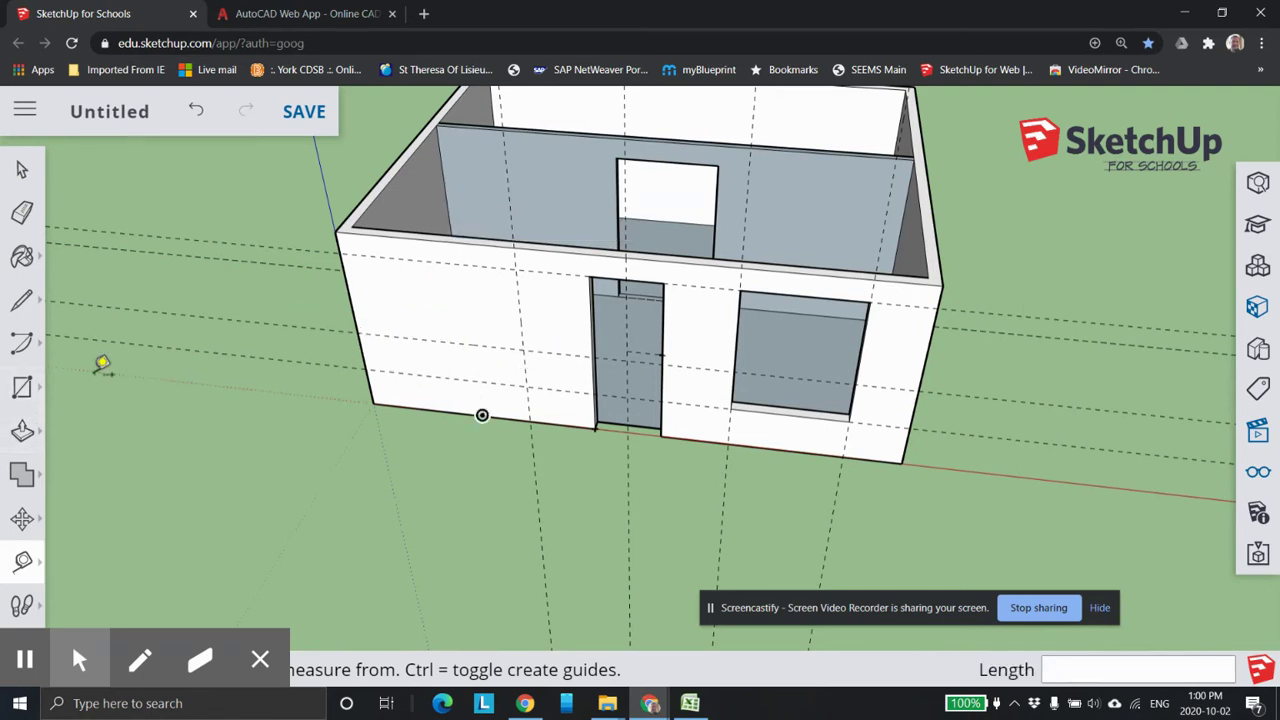
# - Try to draw a 4' by 4' window rectangle up and left from the guide intersection left of the door
pyautogui.click(22, 388)
pyautogui.click(60, 398)
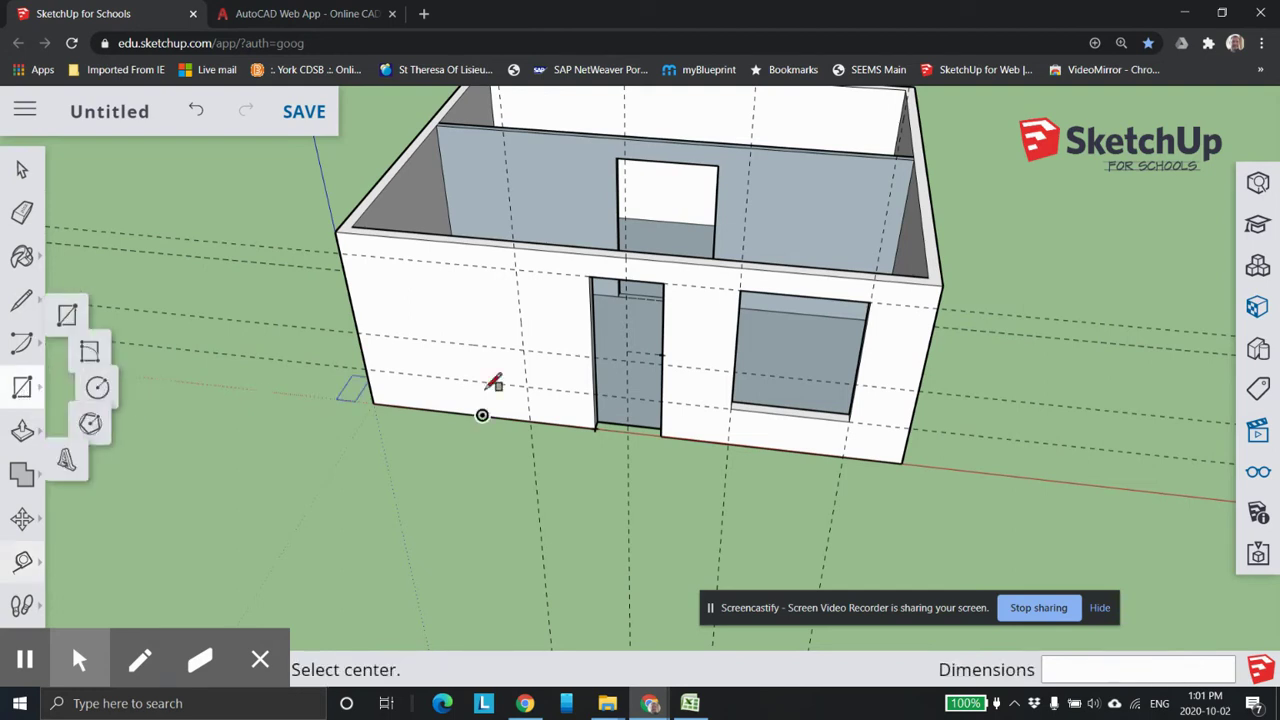
pyautogui.click(523, 350)
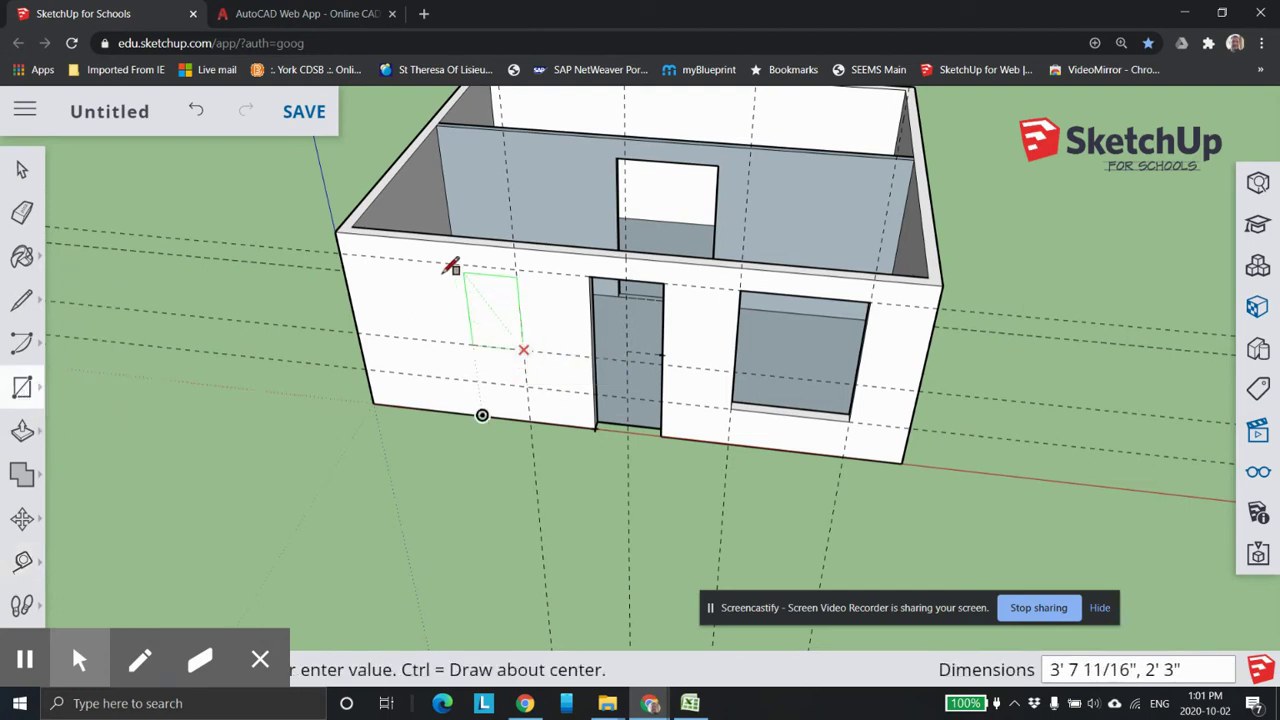
pyautogui.click(392, 255)
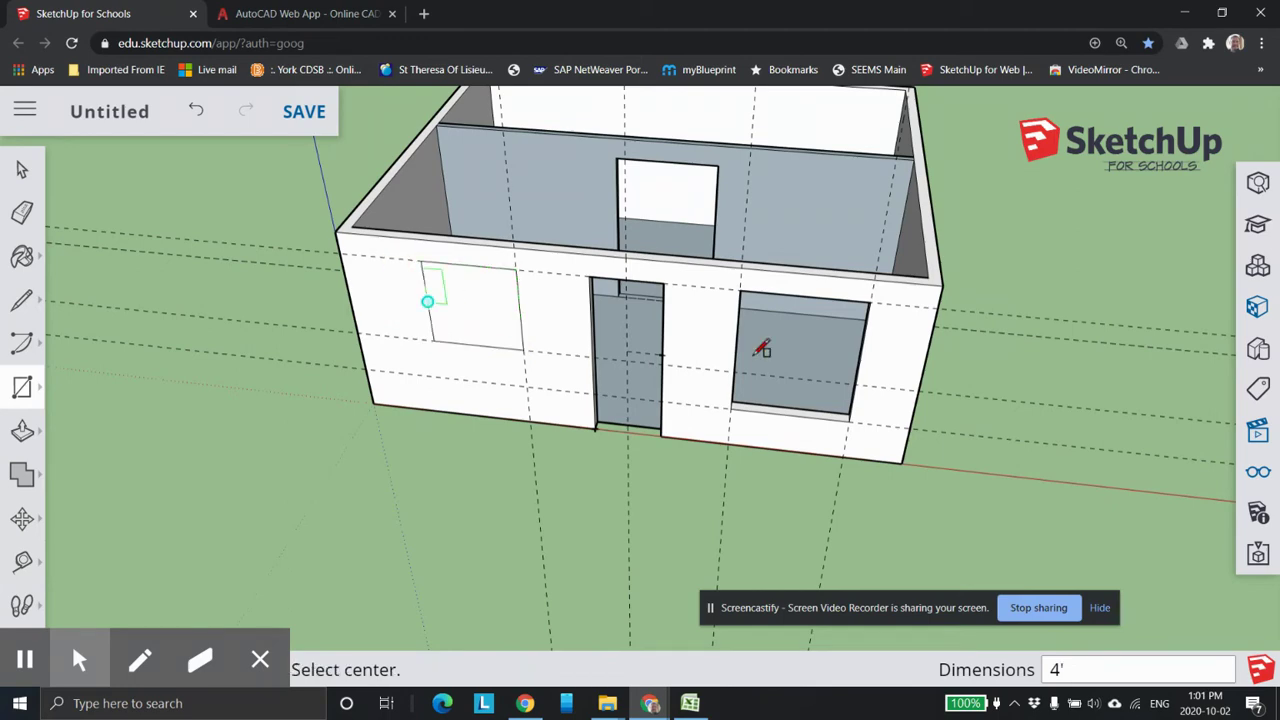
pyautogui.scroll(3, 634, 391)
pyautogui.scroll(-5, 636, 391)
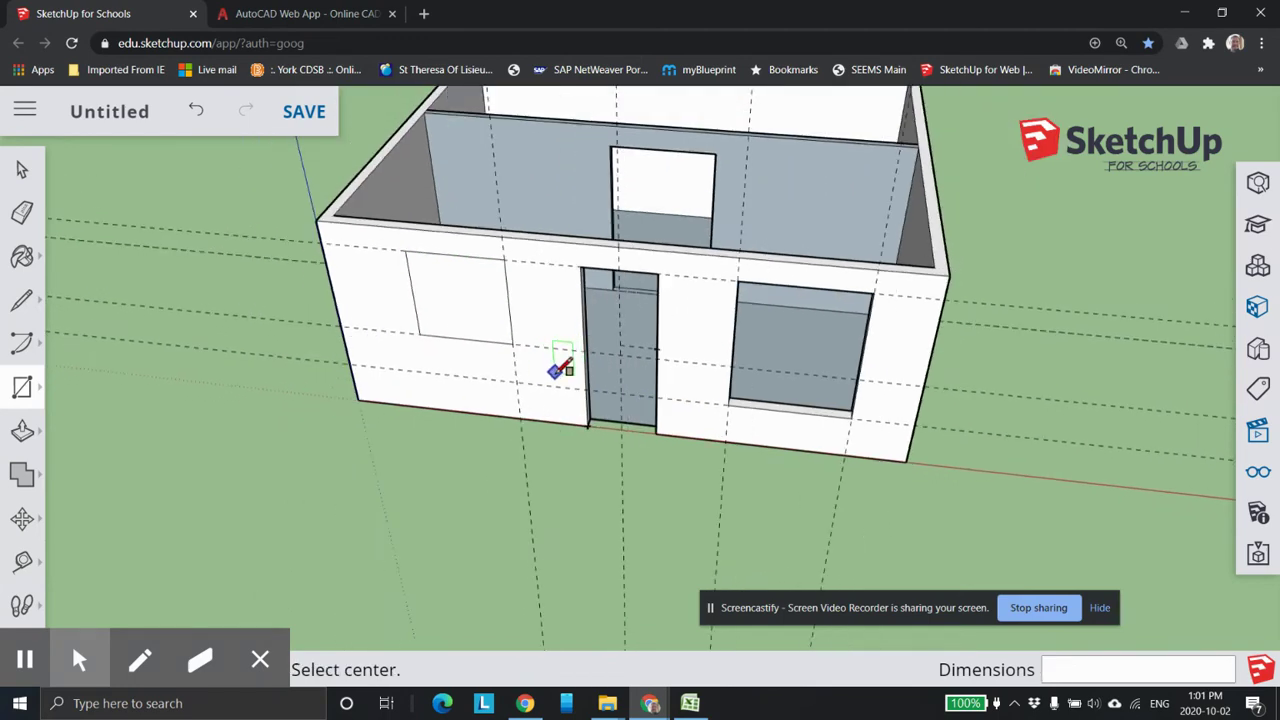
pyautogui.scroll(1, 410, 322)
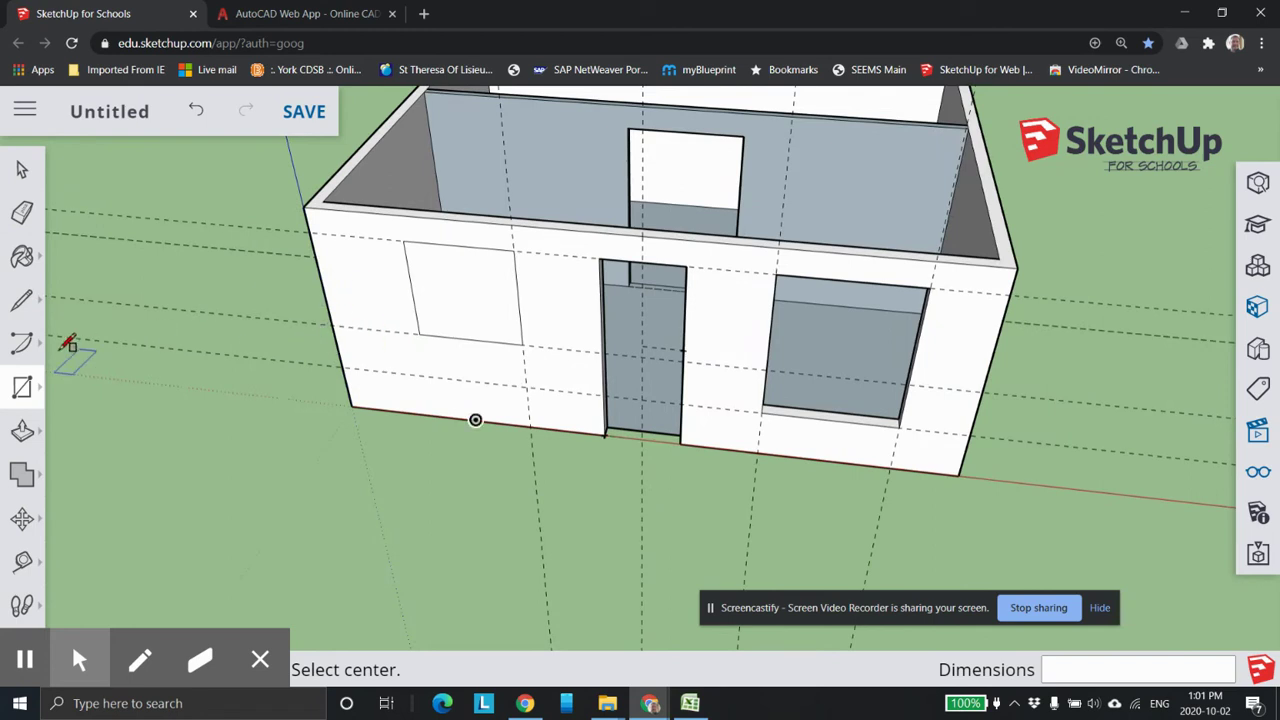
# - Measure the top edge of the left window rectangle, and undo the rectangle
pyautogui.click(24, 563)
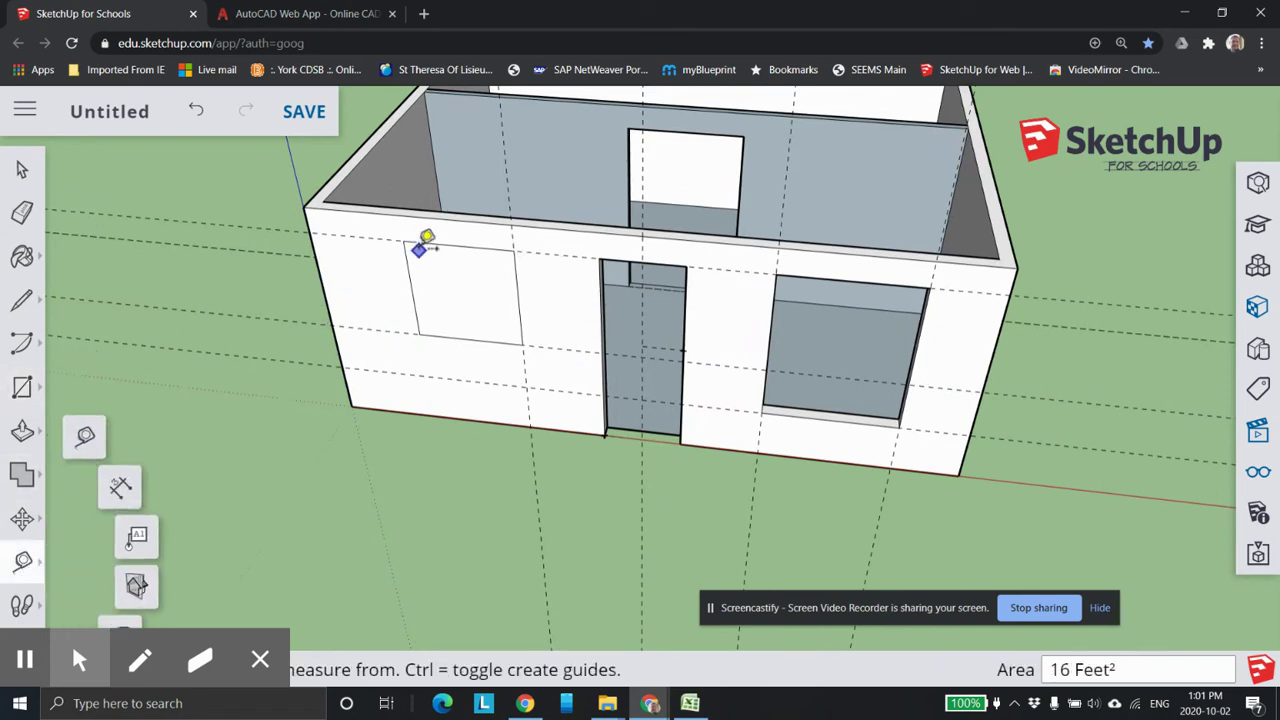
pyautogui.click(403, 240)
pyautogui.click(513, 250)
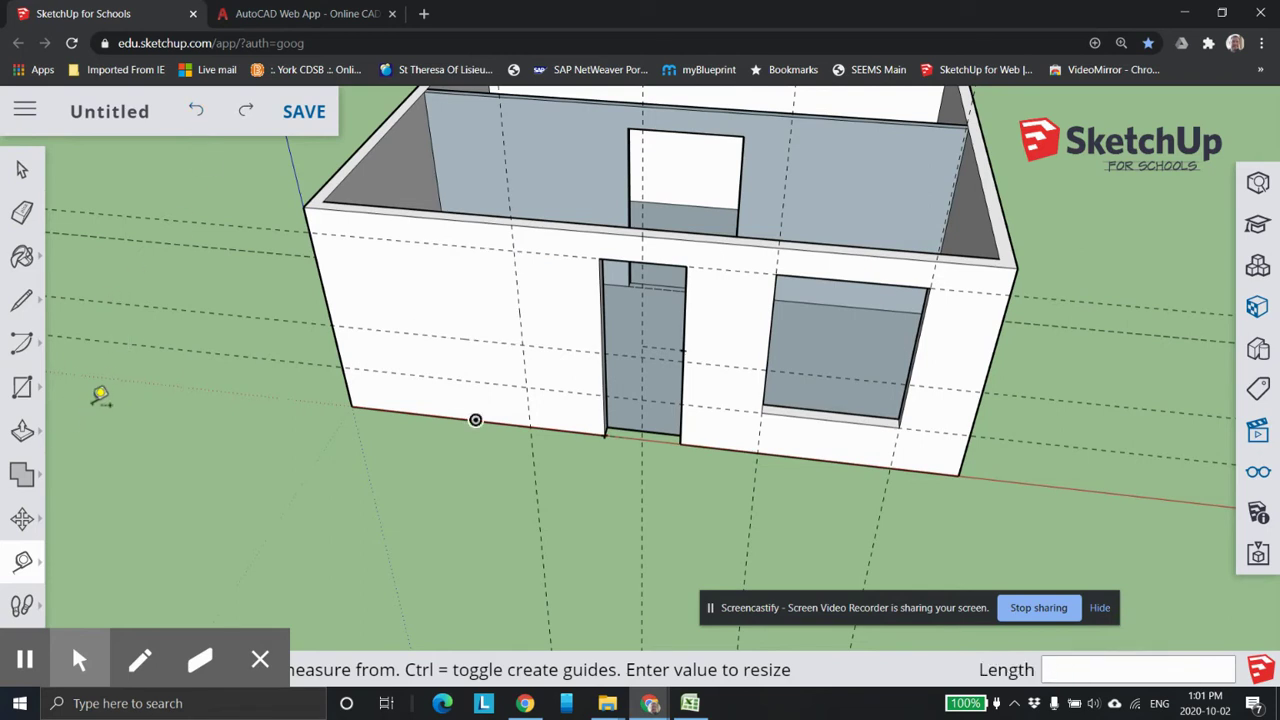
# - Place a second vertical guide 5' left of the guide beside the door on the front wall
pyautogui.click(24, 563)
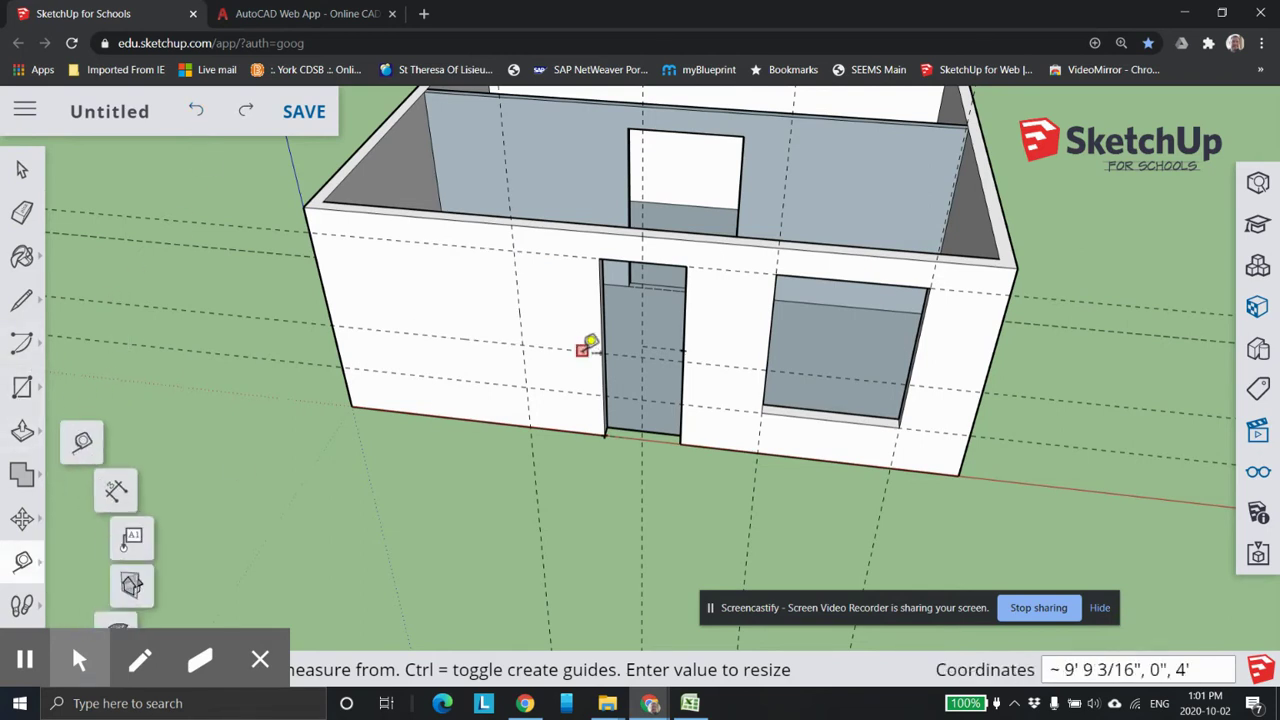
pyautogui.click(519, 313)
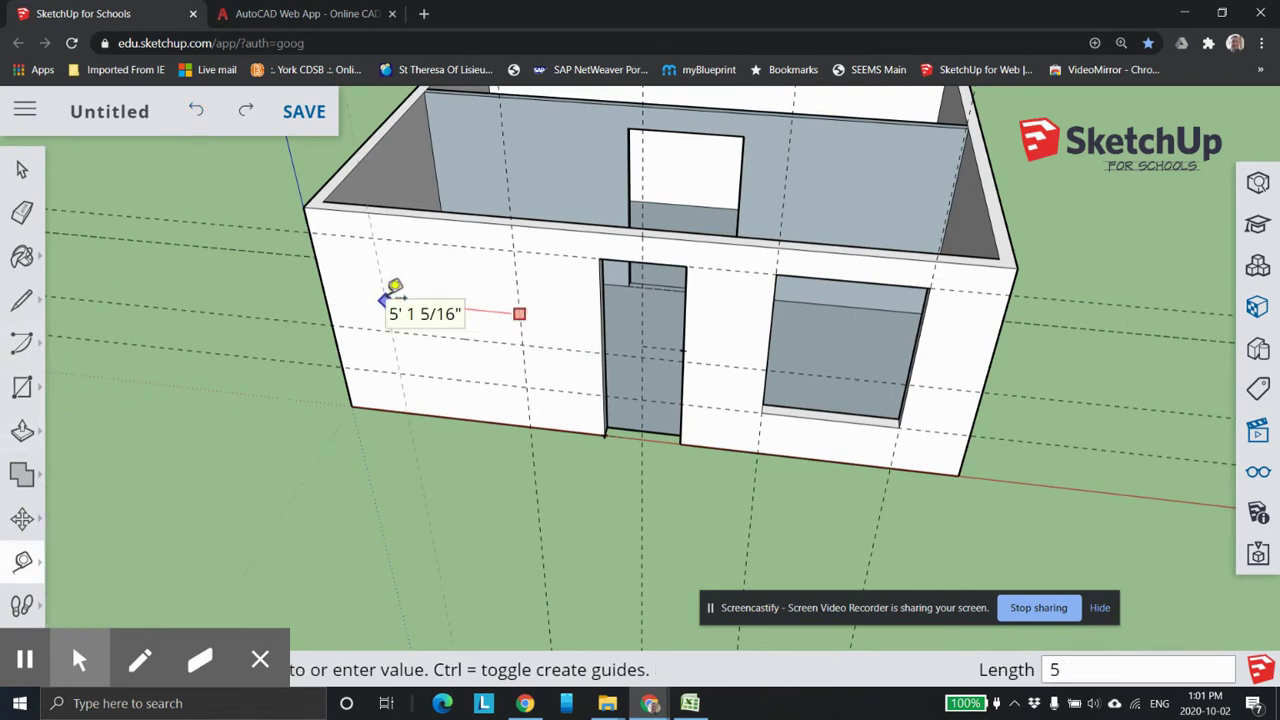
pyautogui.write('5')
pyautogui.press('Return')
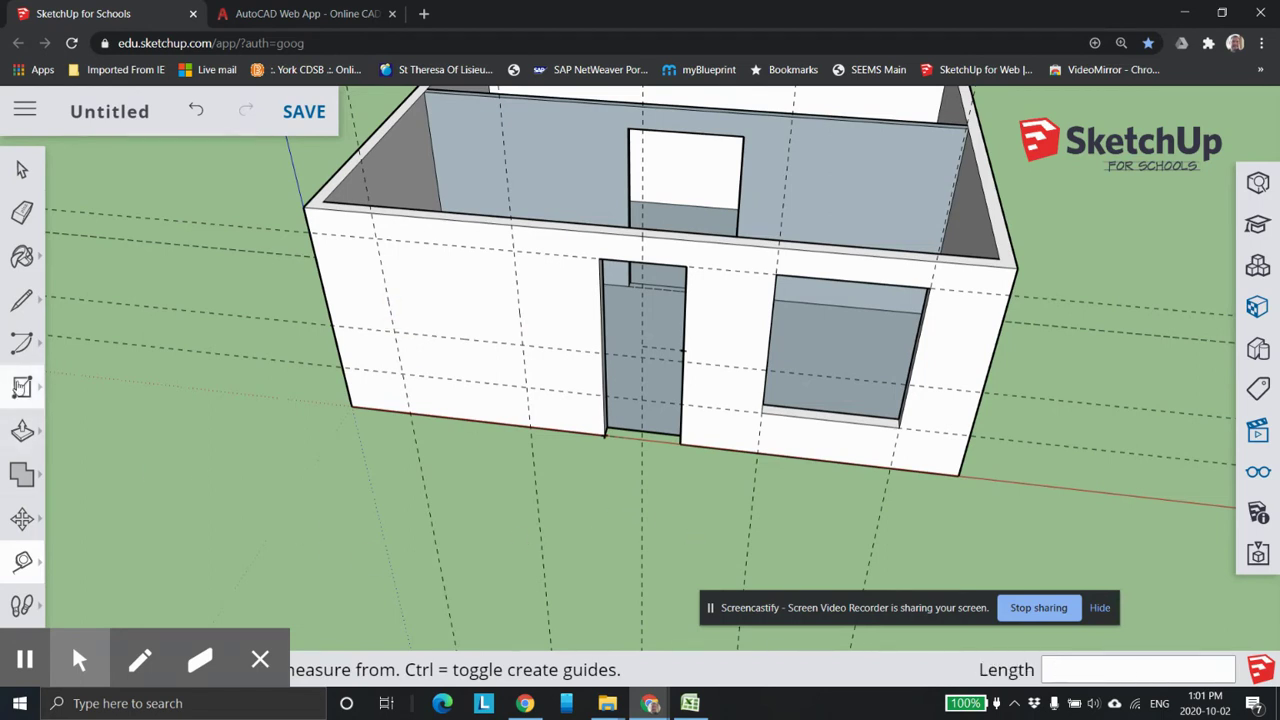
# - Draw a window rectangle 5' wide by 4' high from the lower-left guide intersection left of the door
pyautogui.click(22, 388)
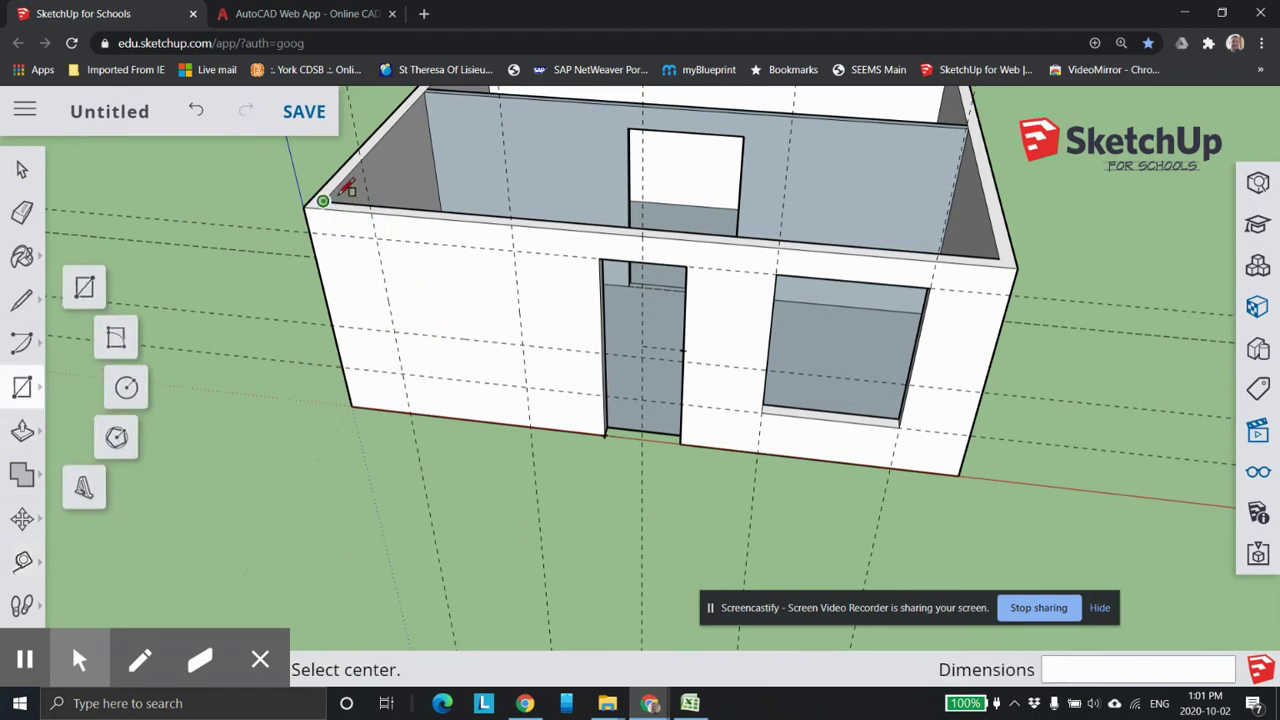
pyautogui.click(394, 331)
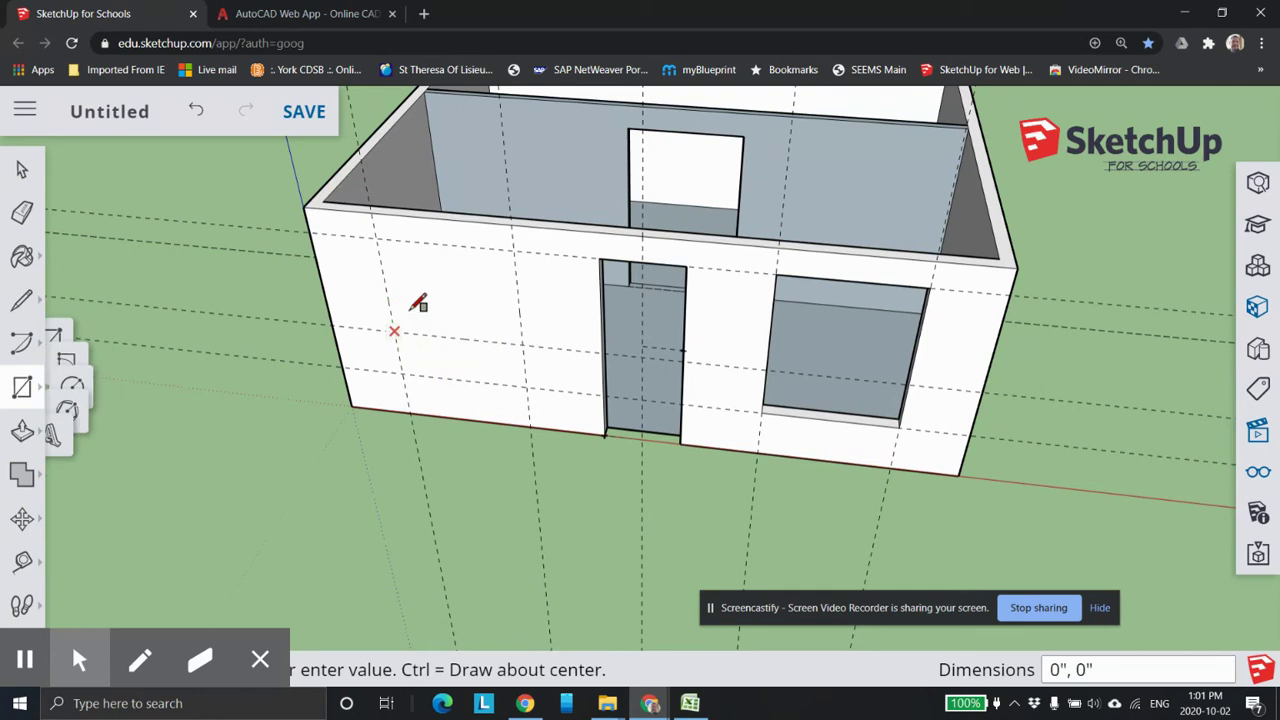
pyautogui.write("5',4'")
pyautogui.press('Return')
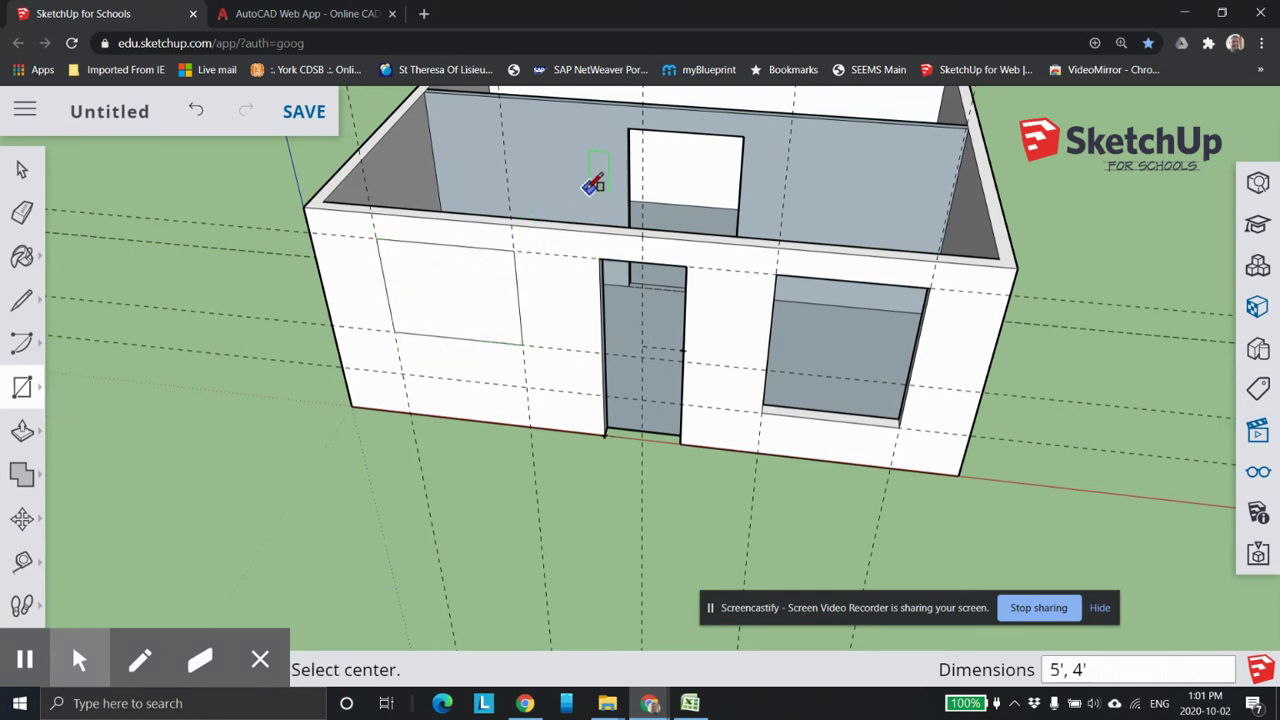
pyautogui.scroll(2, 564, 180)
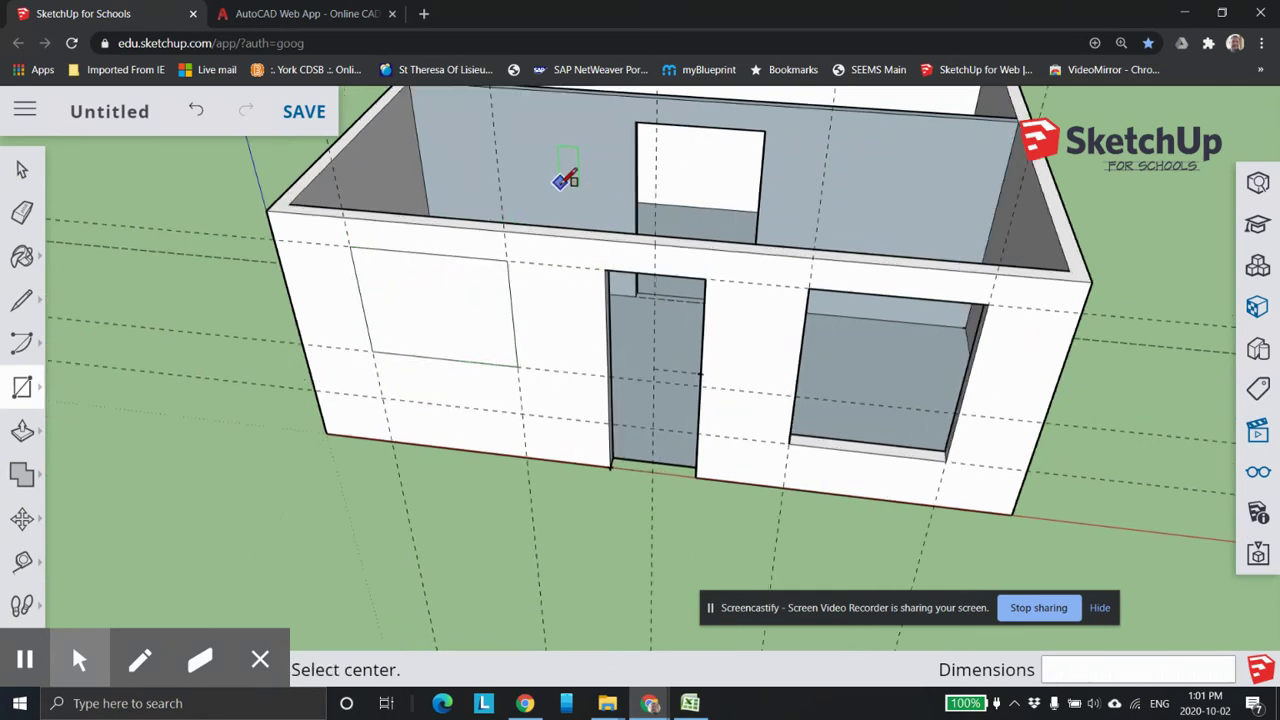
pyautogui.click(290, 203)
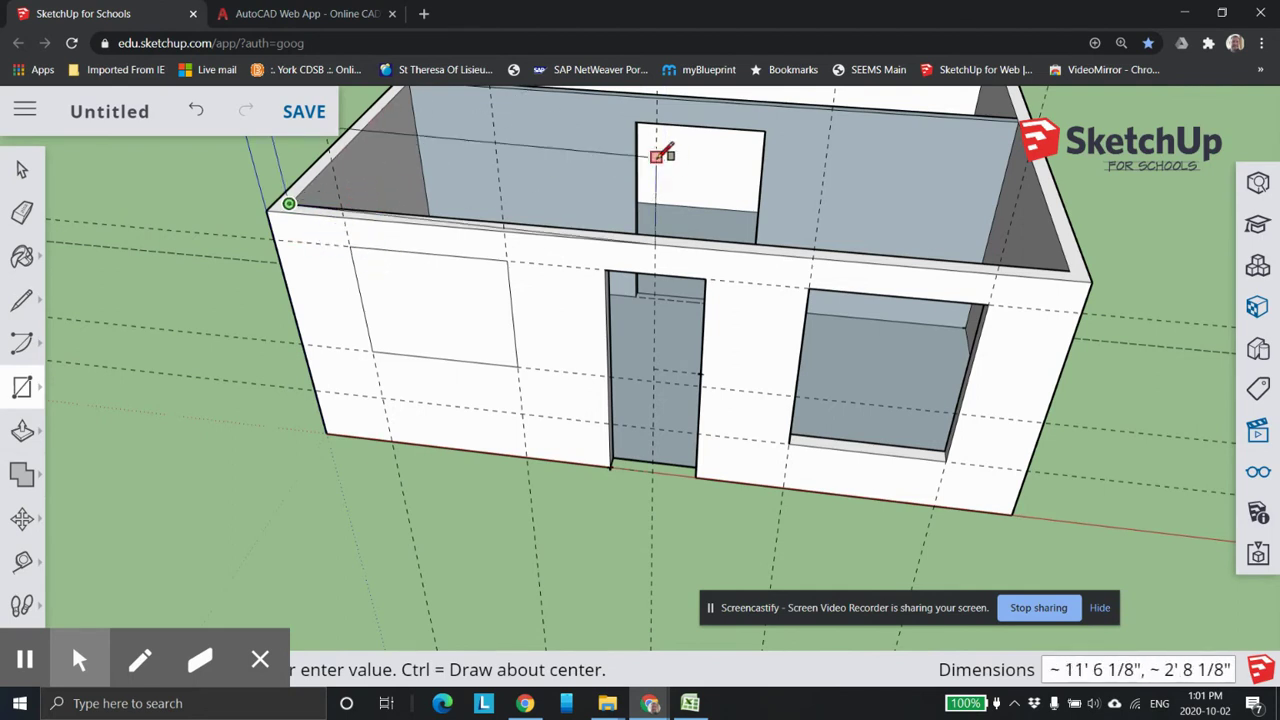
pyautogui.press('ctrl')
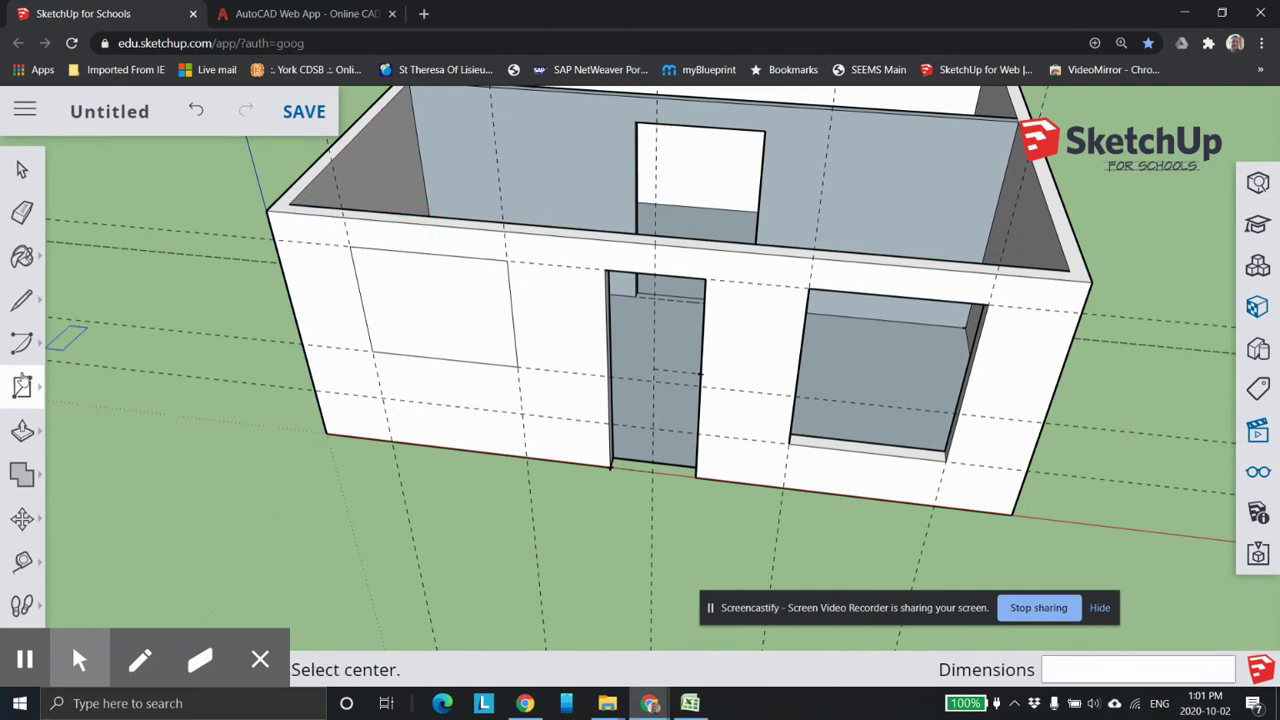
# - Push the left window rectangle 6" inward through the front wall to cut the opening
pyautogui.click(22, 430)
pyautogui.click(450, 338)
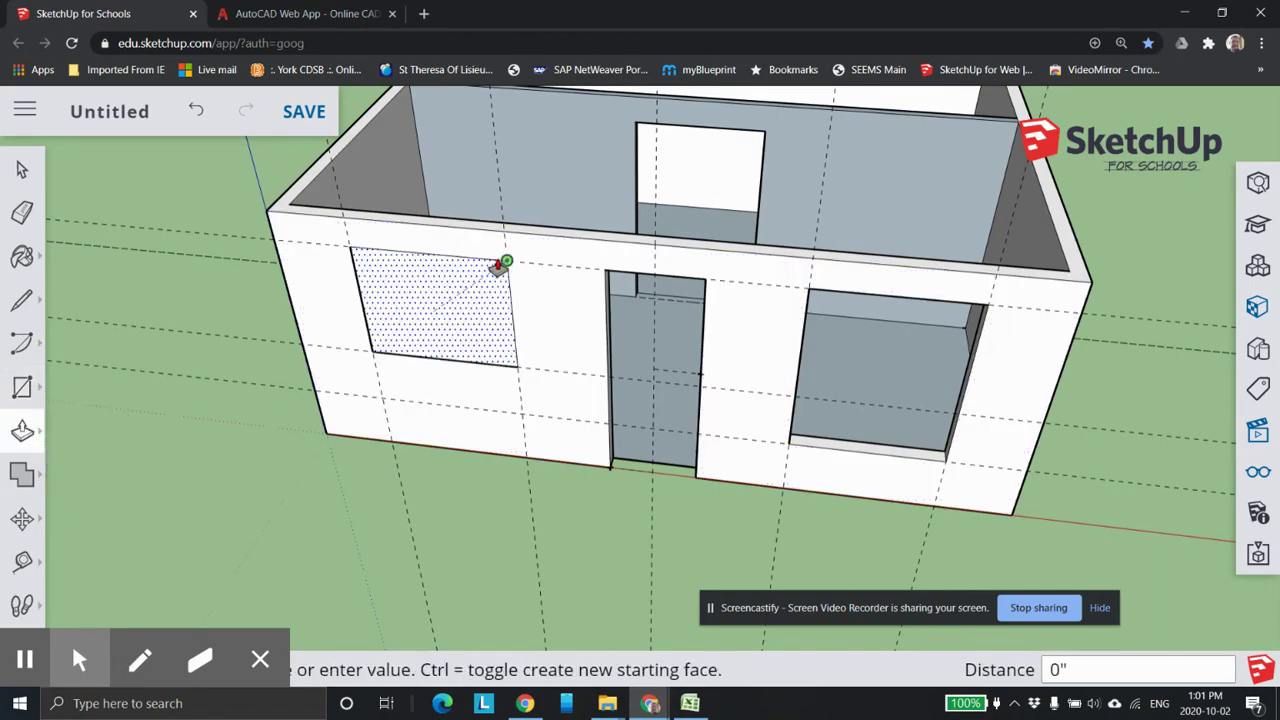
pyautogui.click(477, 277)
pyautogui.moveTo(651, 306); pyautogui.dragTo(727, 598, button='middle')
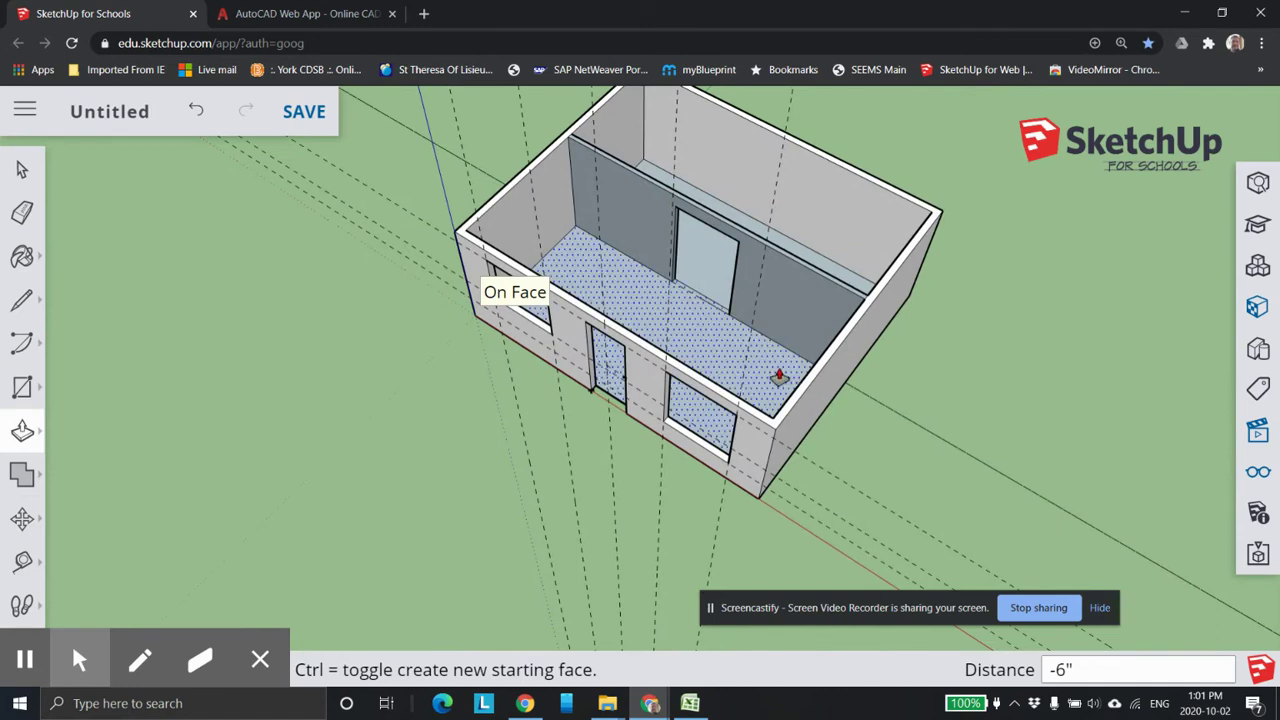
pyautogui.scroll(-4, 717, 338)
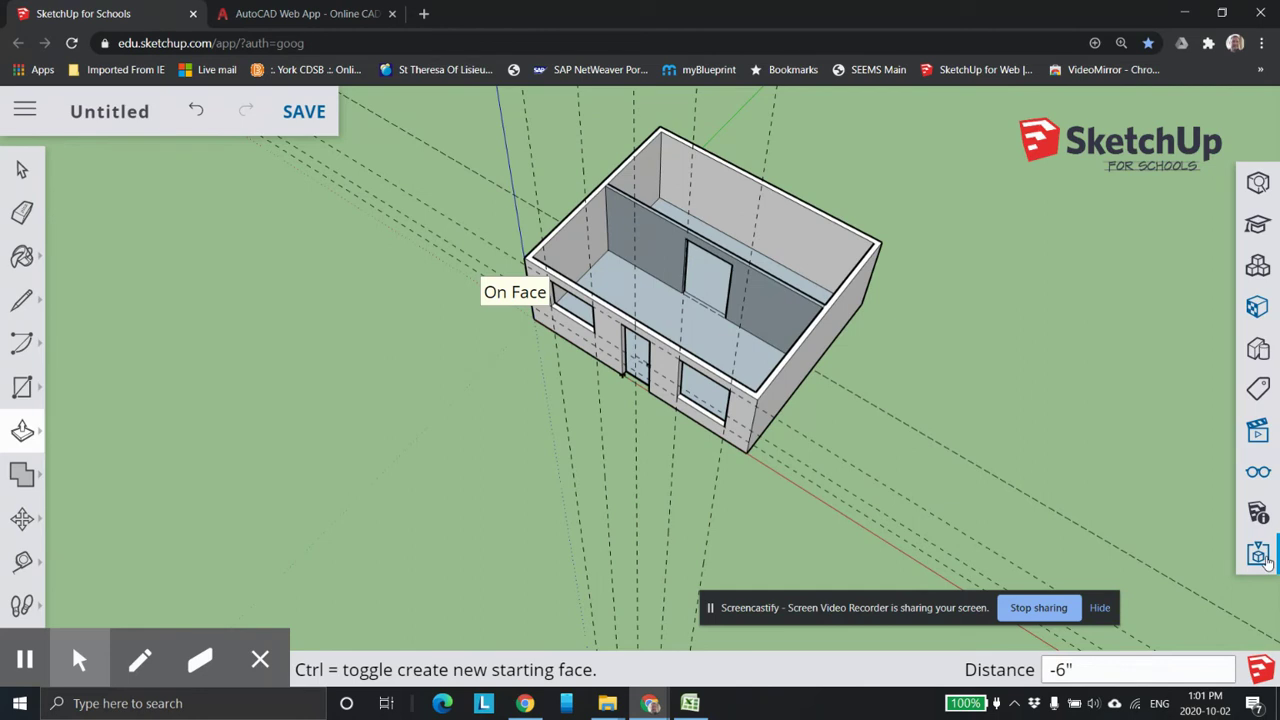
# - Delete all guides from the cabin model
pyautogui.click(1260, 472)
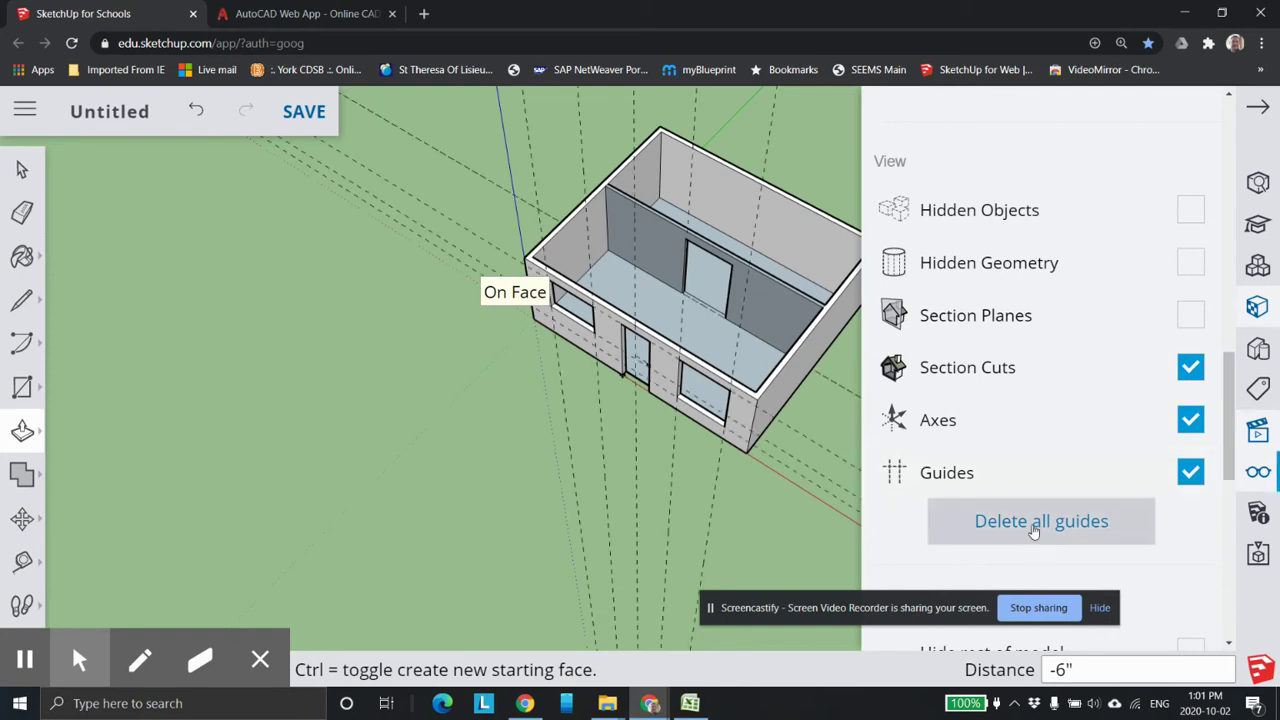
pyautogui.scroll(-1, 664, 449)
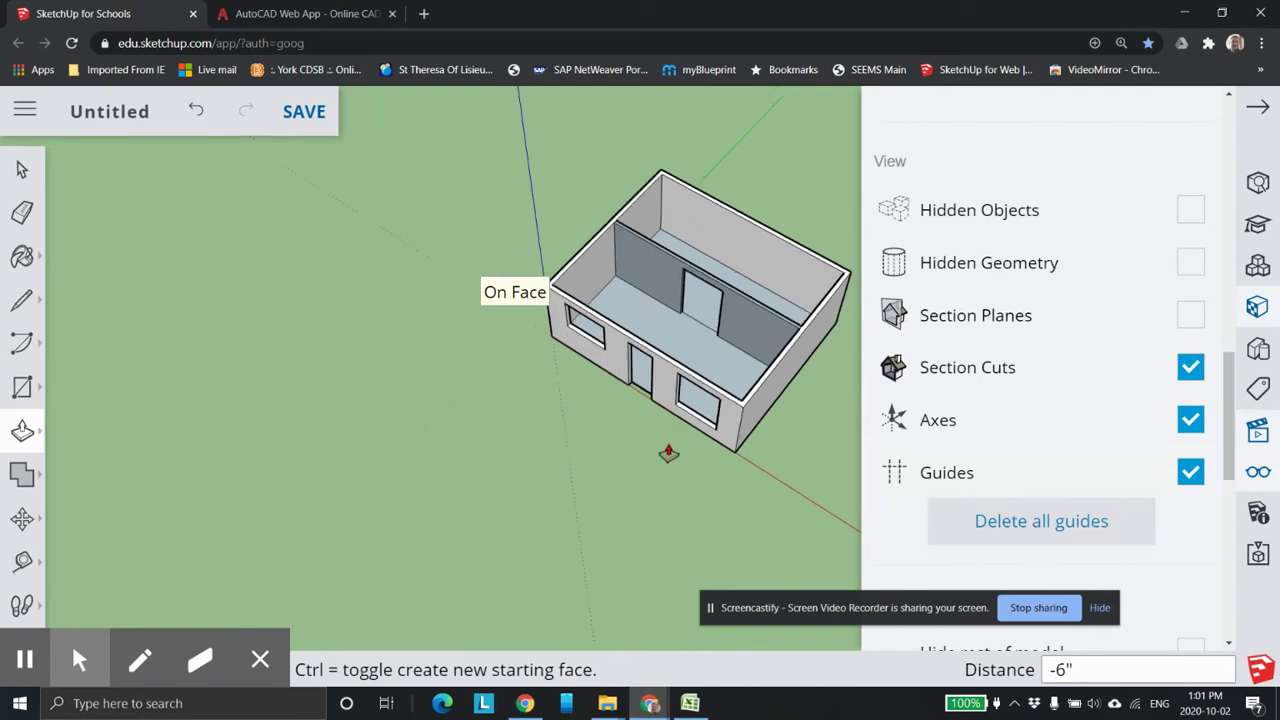
pyautogui.click(1250, 118)
pyautogui.scroll(5, 745, 330)
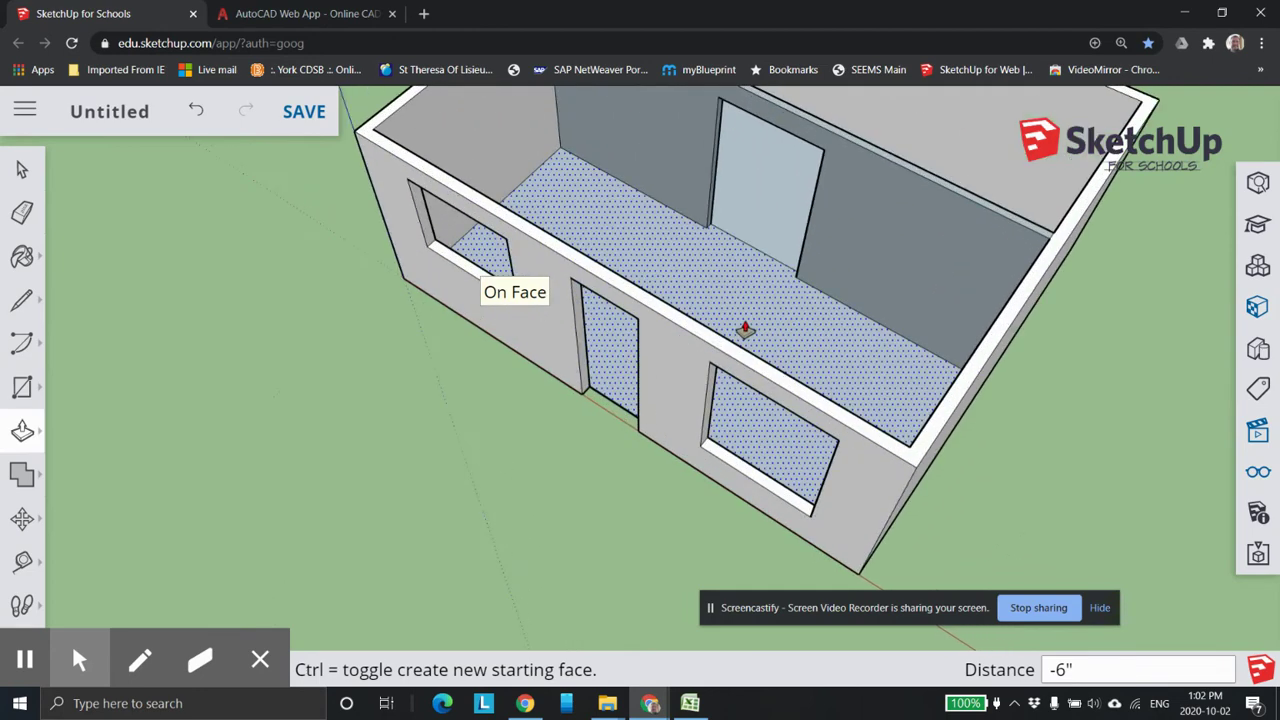
pyautogui.moveTo(867, 333); pyautogui.dragTo(983, 397, button='middle')
pyautogui.scroll(2, 877, 317)
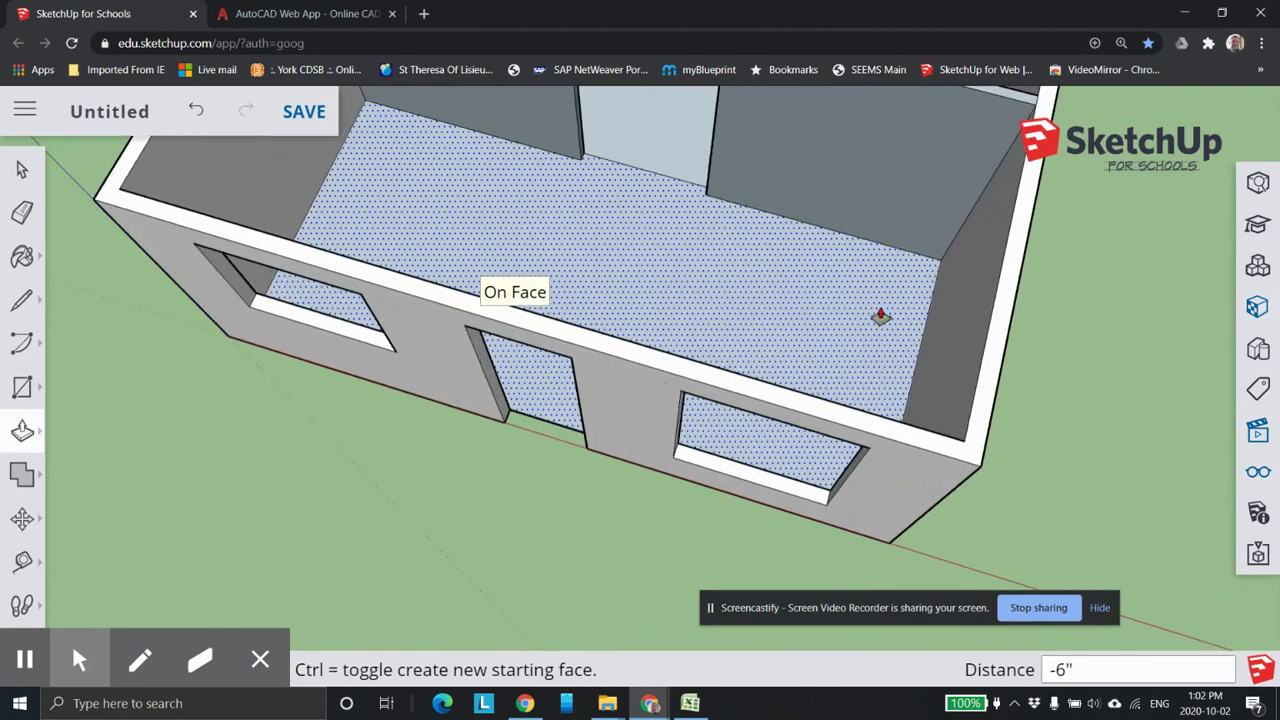
pyautogui.scroll(-3, 788, 283)
pyautogui.moveTo(788, 283); pyautogui.dragTo(801, 338, button='middle')
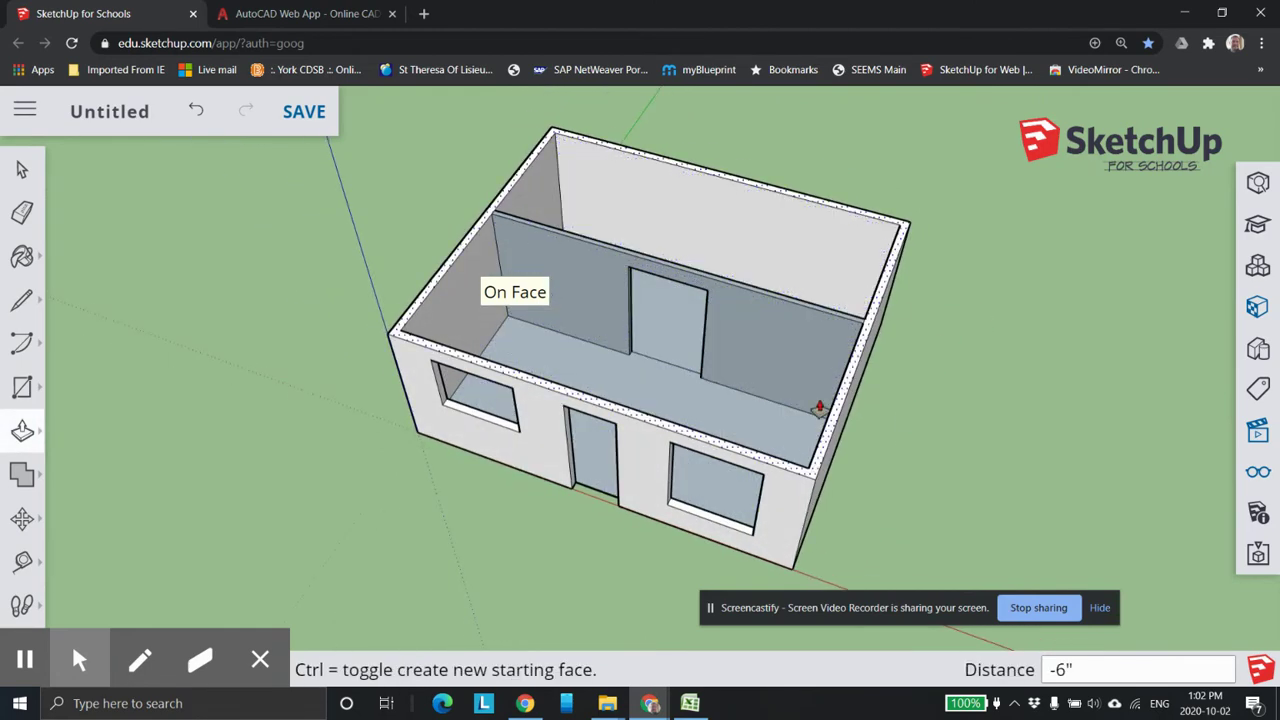
# - Switch to Excel to examine the bedroom and bathroom partitions on the floor plan, and return to the SketchUp model
pyautogui.click(690, 703)
pyautogui.scroll(-3, 700, 500)
pyautogui.scroll(10, 620, 343)
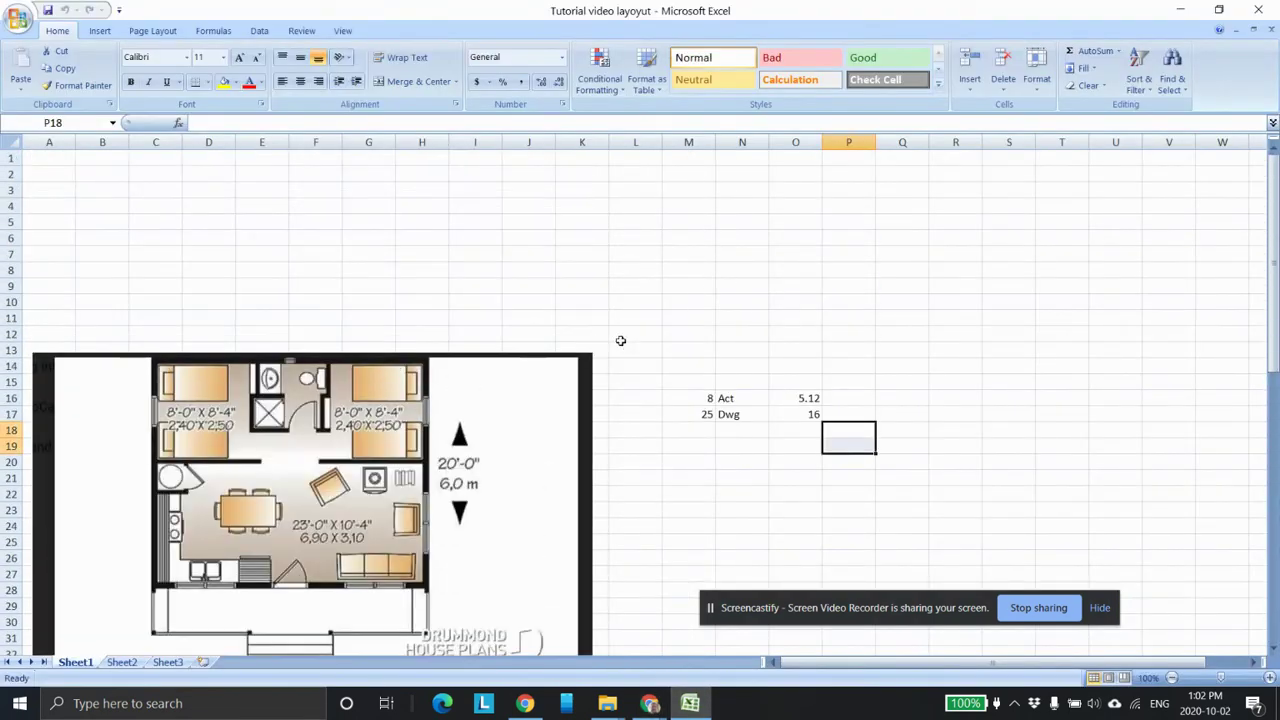
pyautogui.scroll(-2, 500, 326)
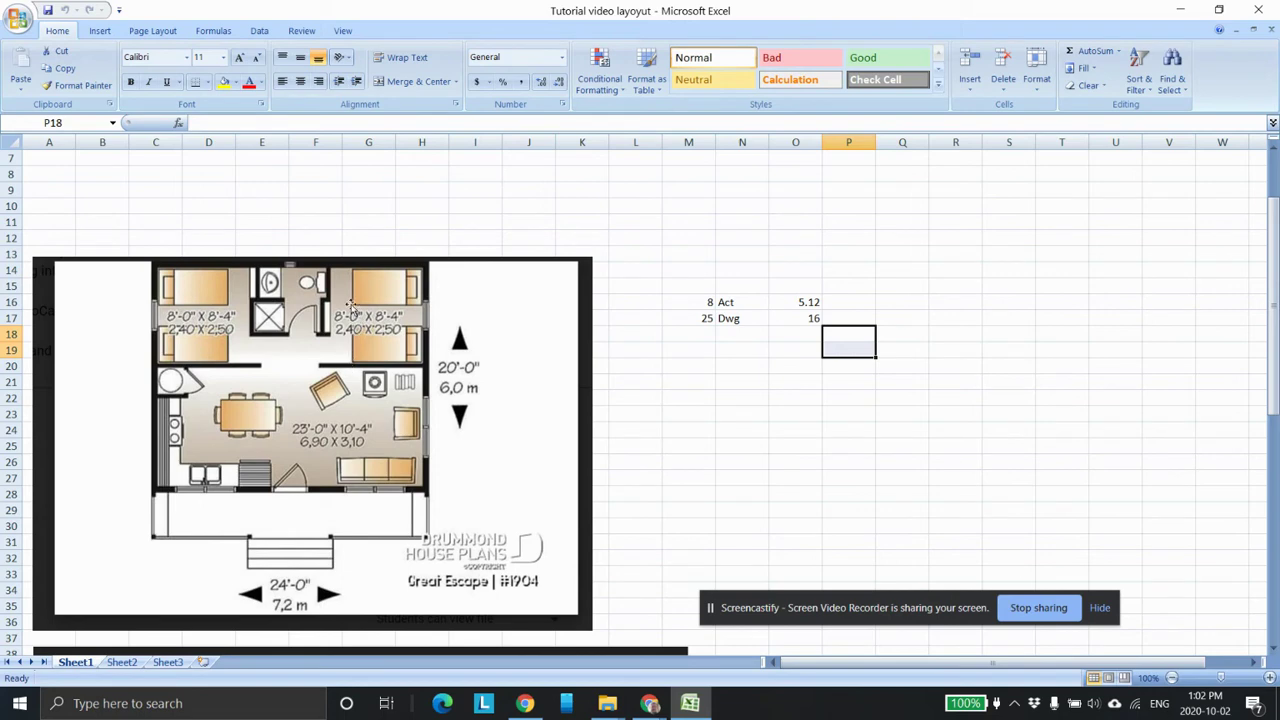
pyautogui.scroll(1, 337, 285)
pyautogui.scroll(-1, 338, 290)
pyautogui.scroll(1, 340, 294)
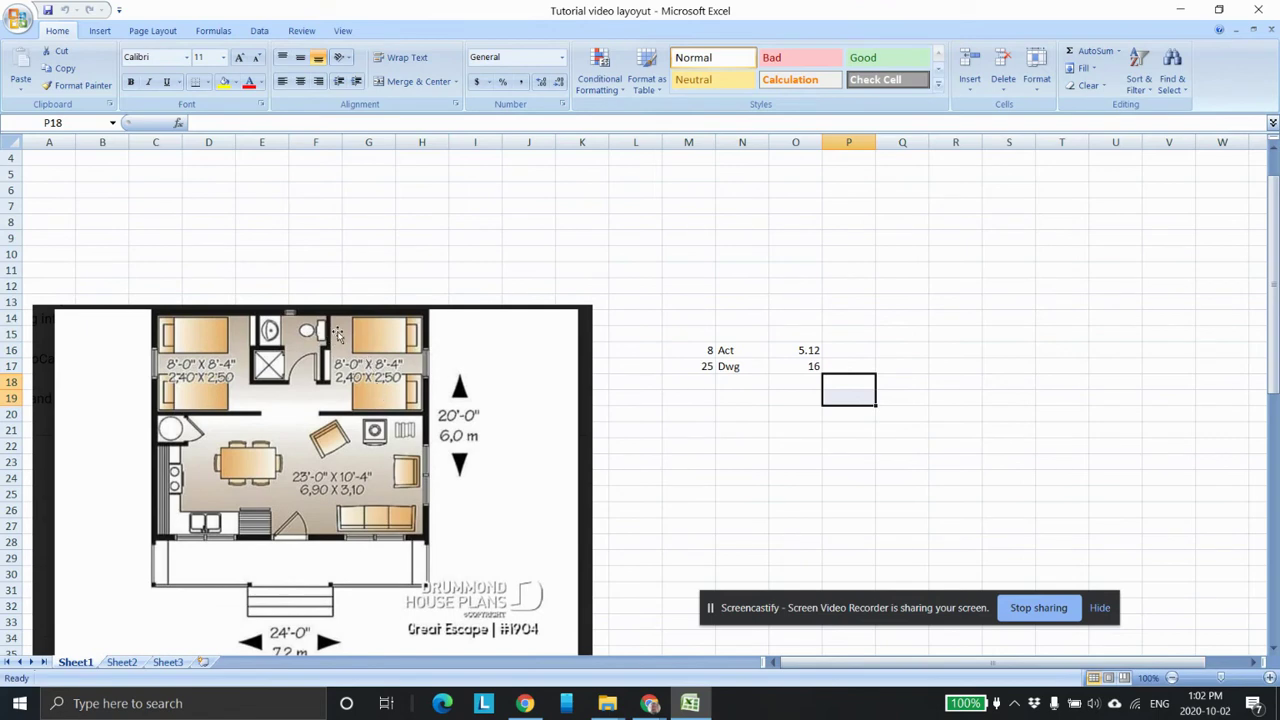
pyautogui.moveTo(650, 703)
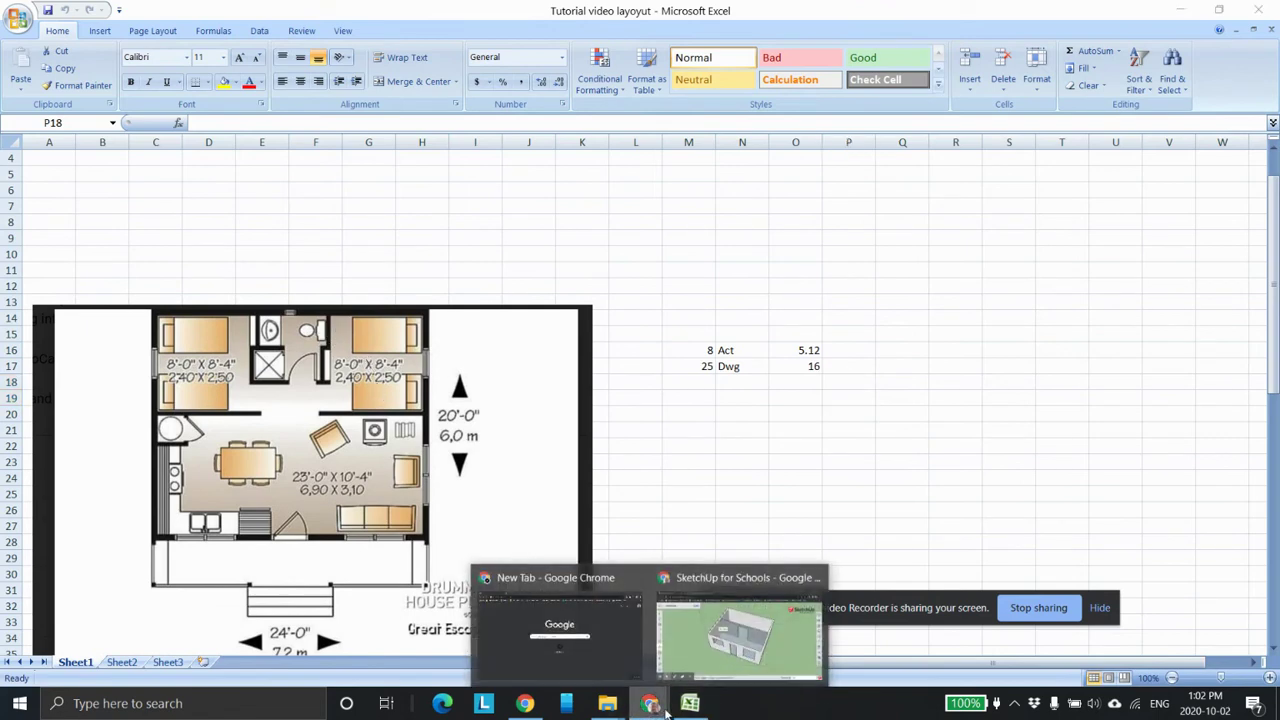
pyautogui.click(745, 653)
pyautogui.click(31, 124)
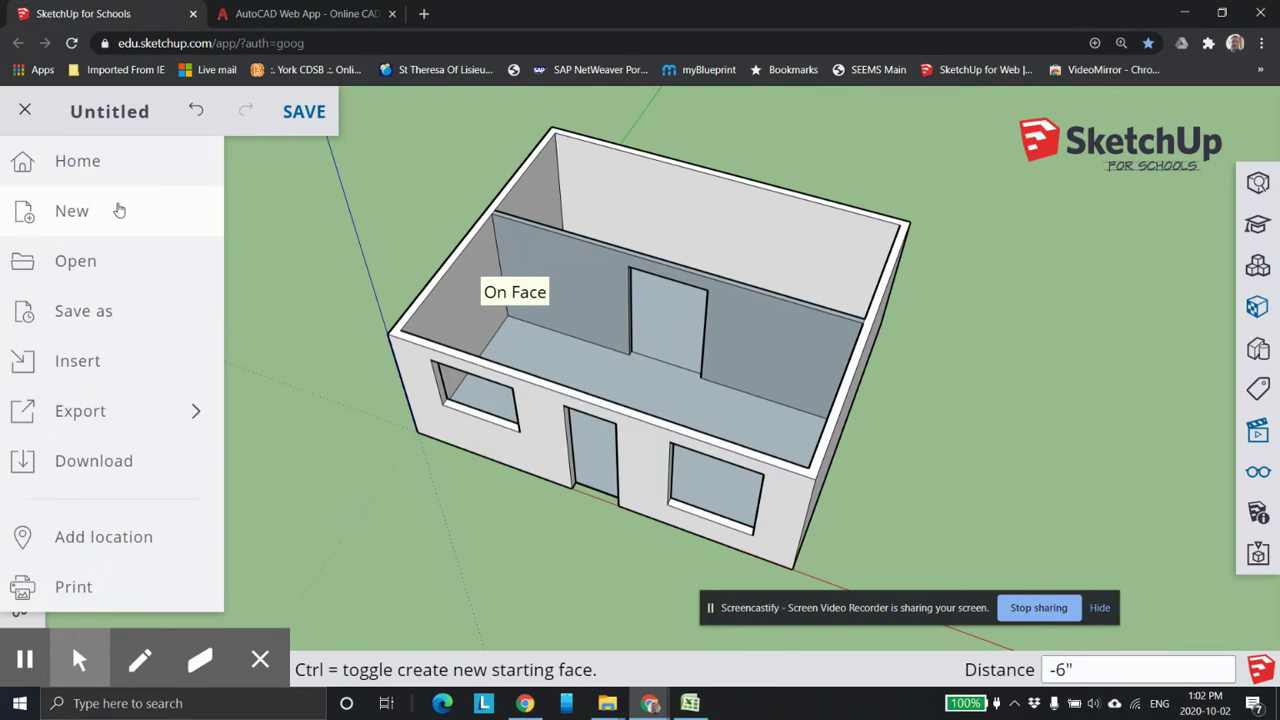
pyautogui.click(115, 258)
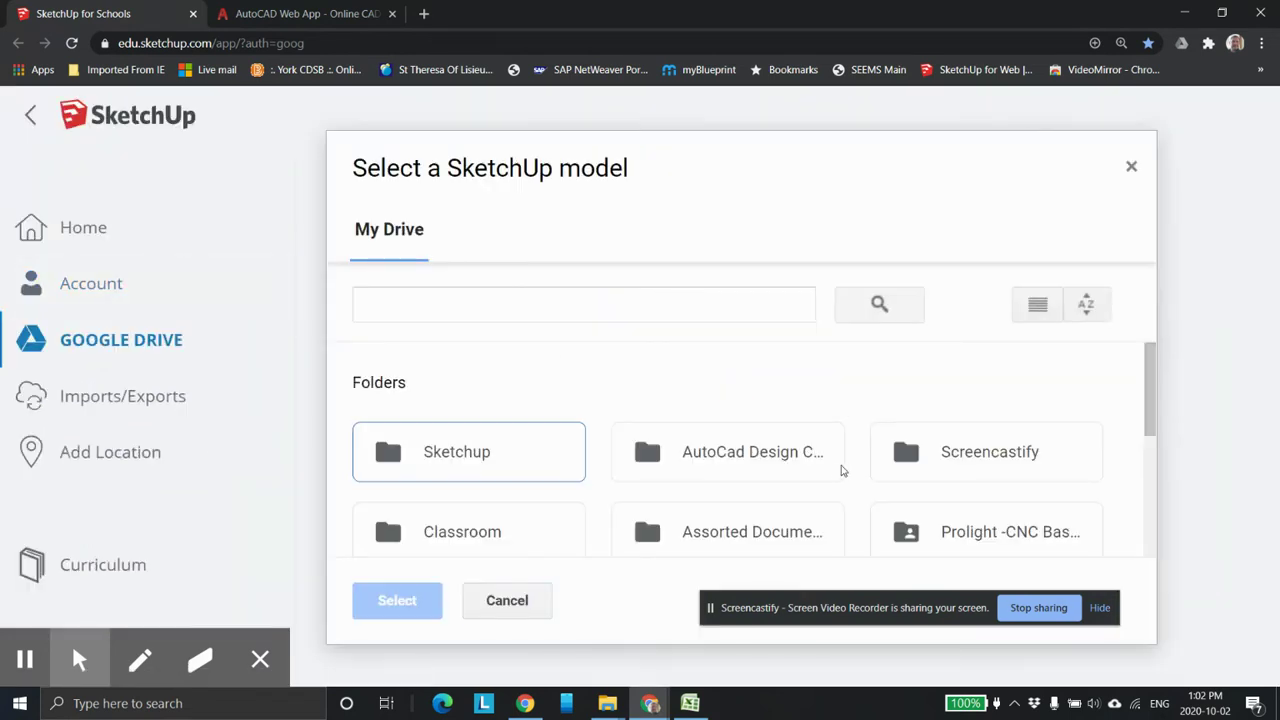
pyautogui.doubleClick(477, 441)
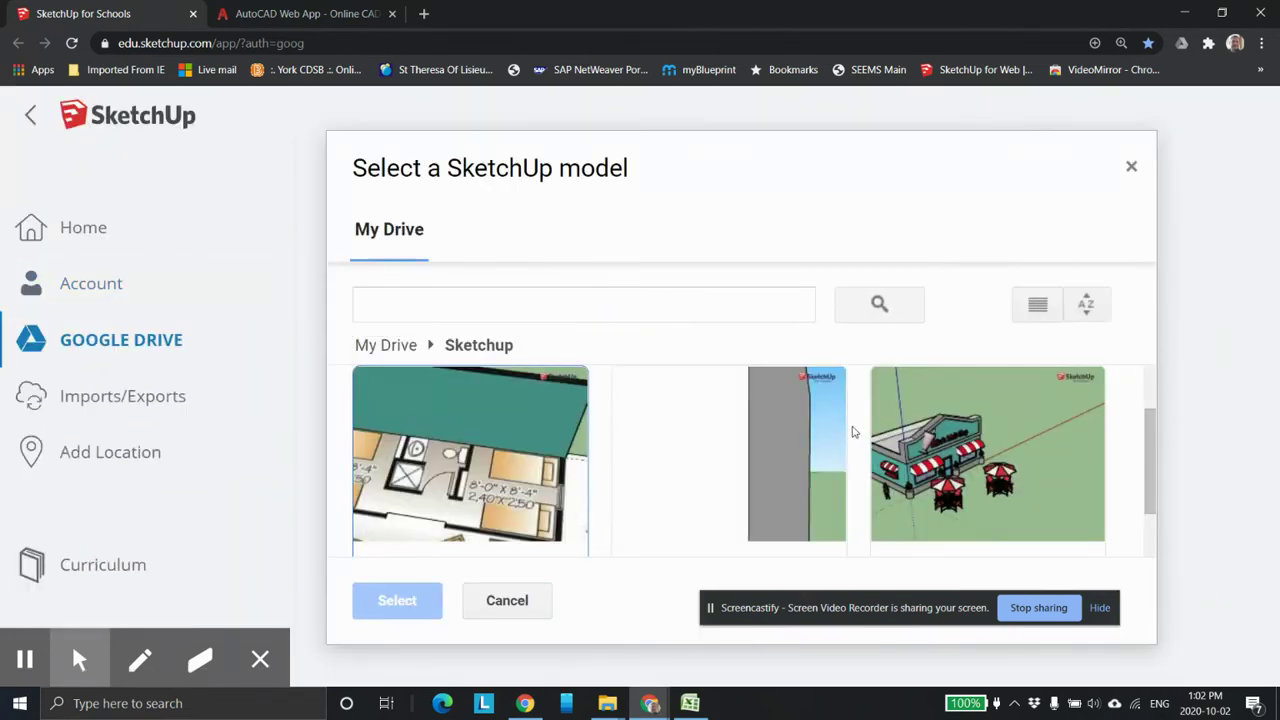
pyautogui.scroll(-1, 945, 455)
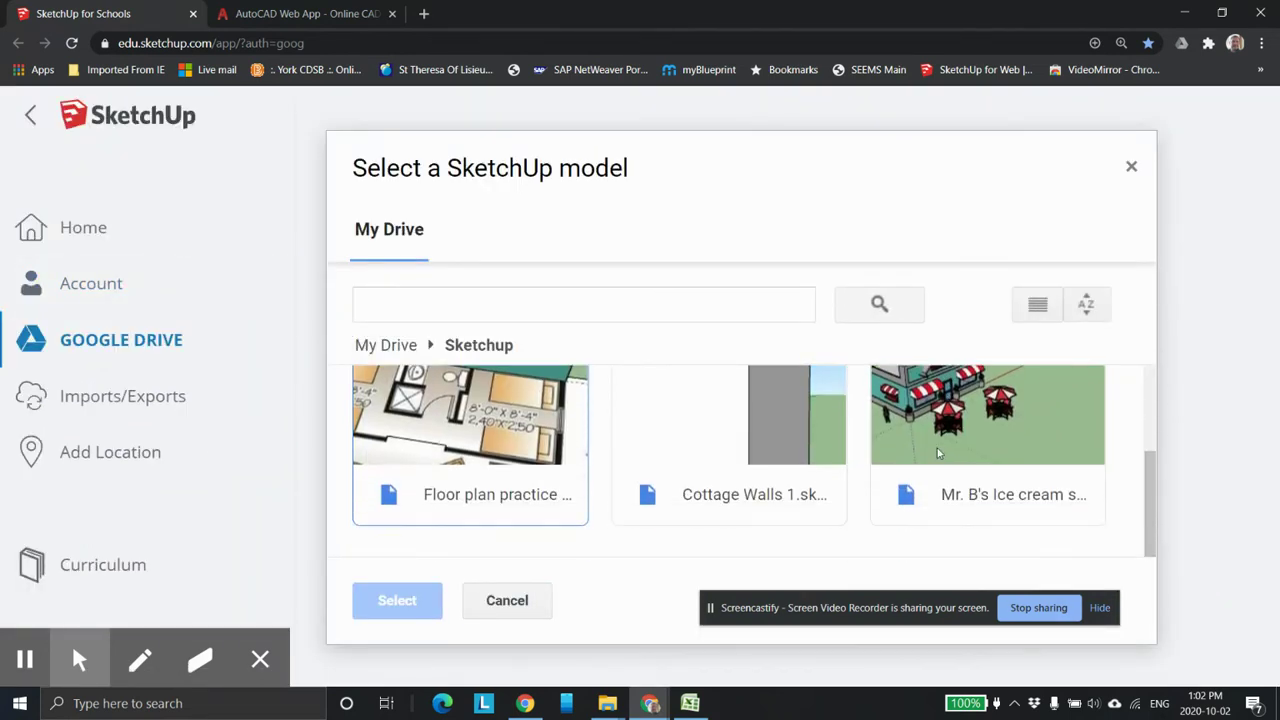
pyautogui.doubleClick(751, 439)
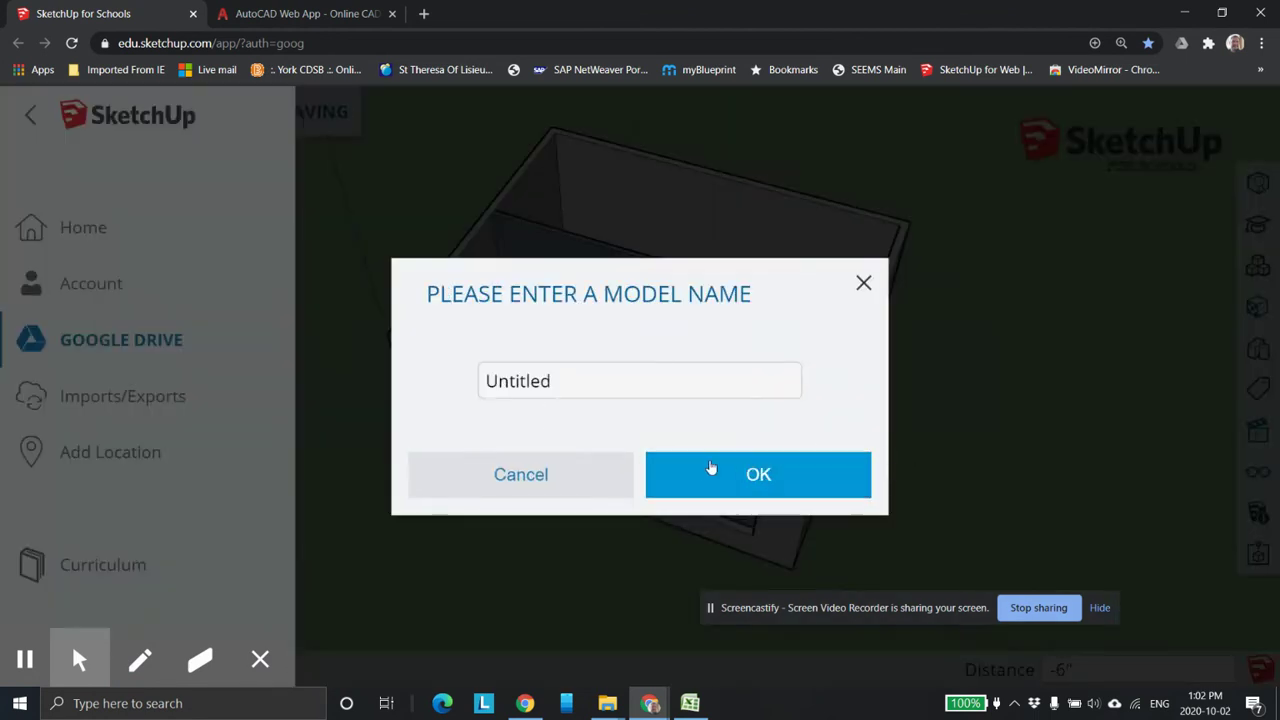
pyautogui.click(801, 468)
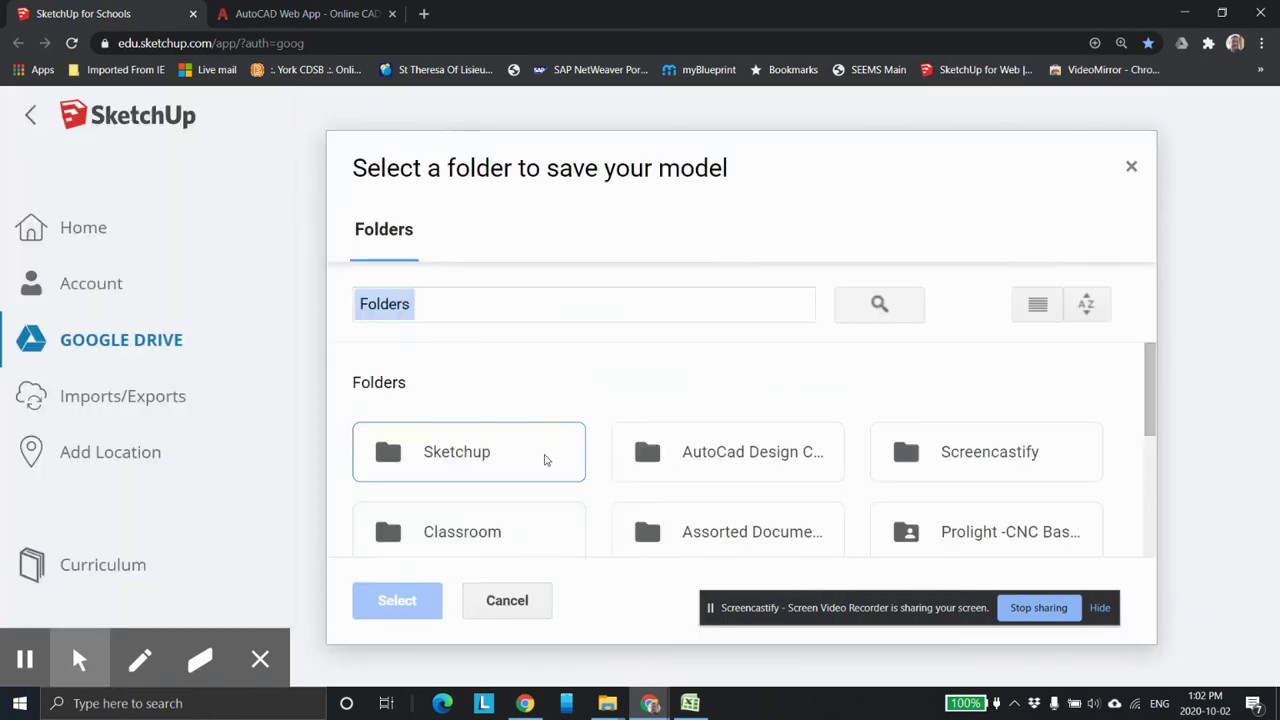
pyautogui.doubleClick(545, 458)
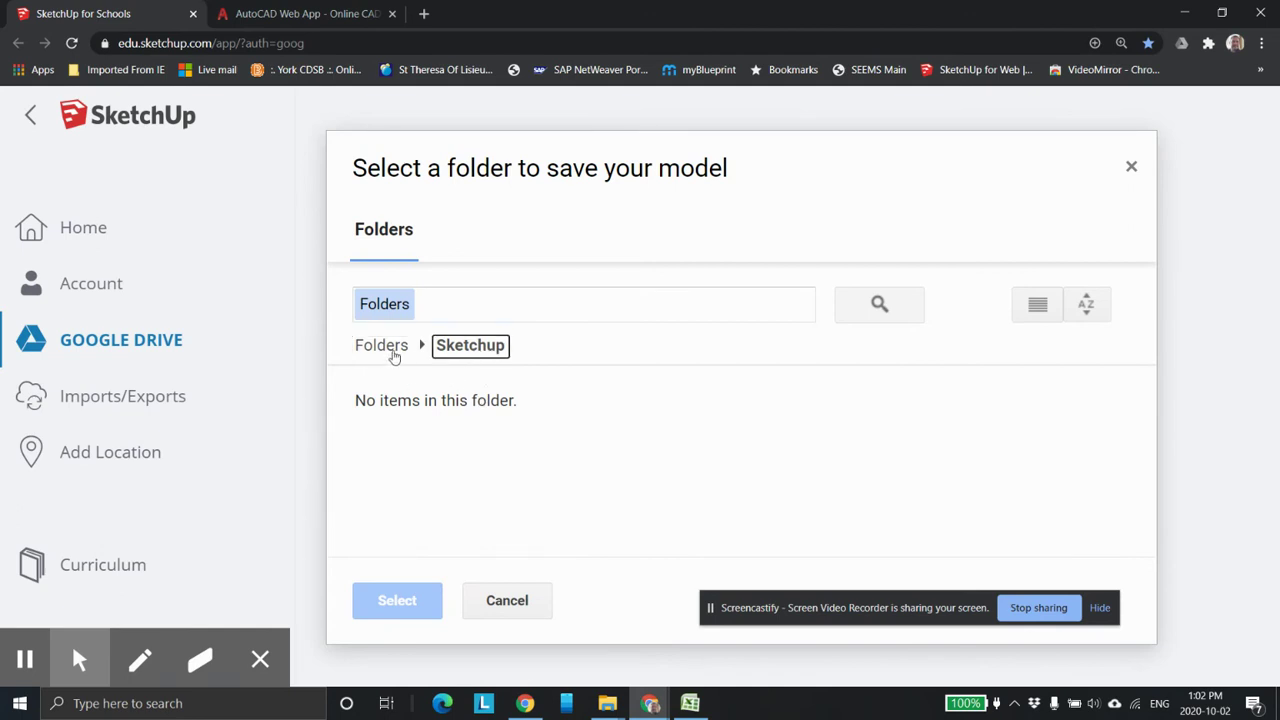
pyautogui.click(380, 345)
pyautogui.doubleClick(549, 445)
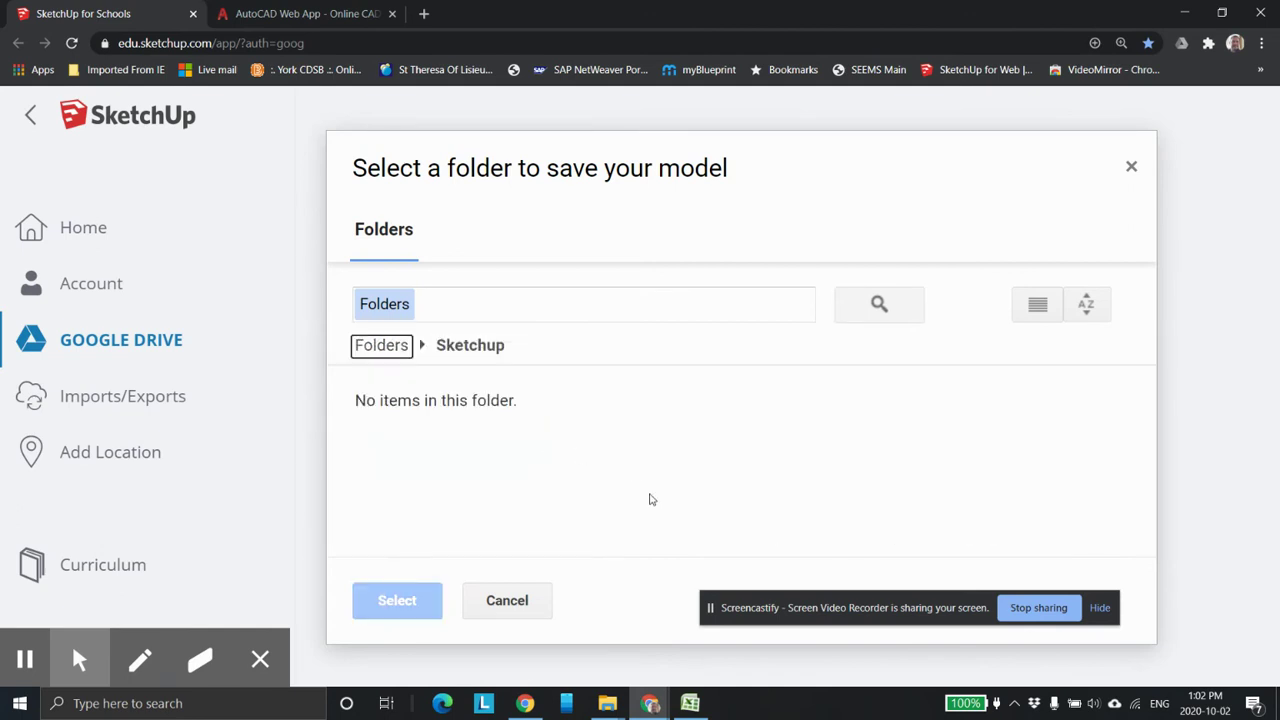
pyautogui.click(490, 600)
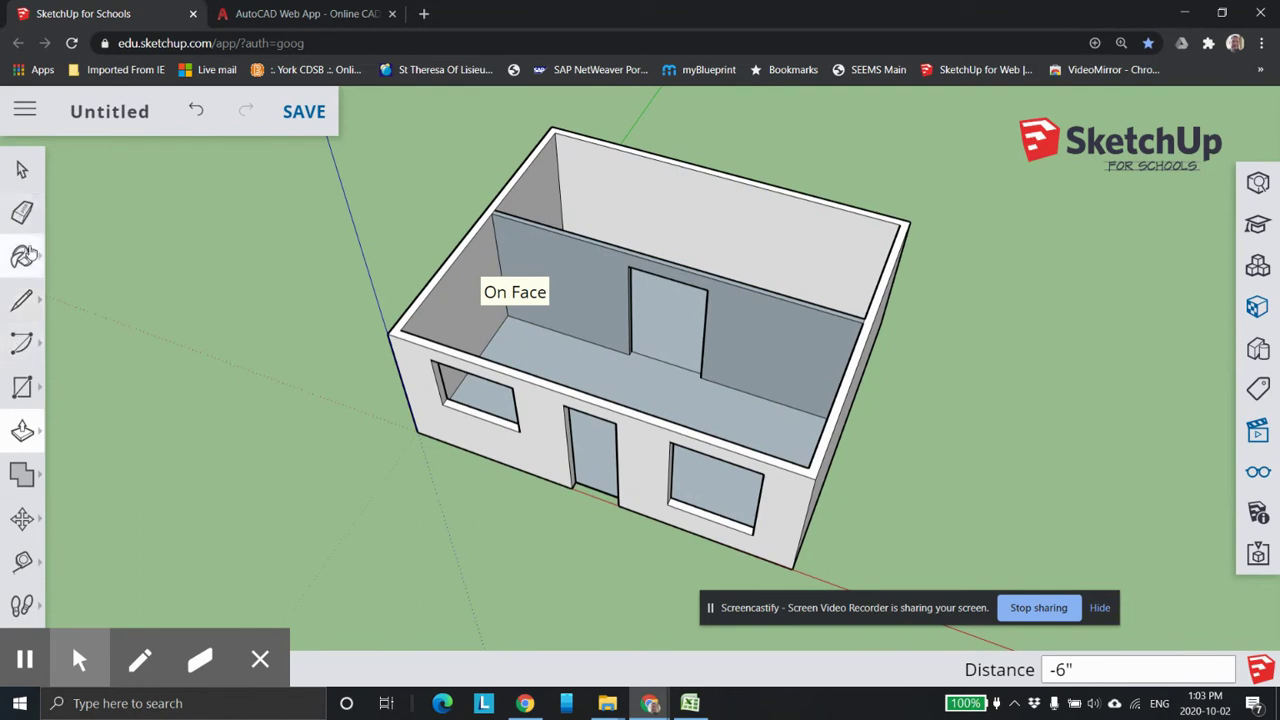
# - Compare the cabin's empty rear section with the bathroom and bedroom layout on the floor plan in Excel
pyautogui.click(22, 170)
pyautogui.moveTo(434, 271)
pyautogui.mouseDown(button='middle')
pyautogui.moveTo(655, 328)
pyautogui.moveTo(651, 314)
pyautogui.moveTo(653, 340)
pyautogui.moveTo(625, 328)
pyautogui.moveTo(611, 431)
pyautogui.moveTo(765, 316)
pyautogui.mouseUp(button='middle')
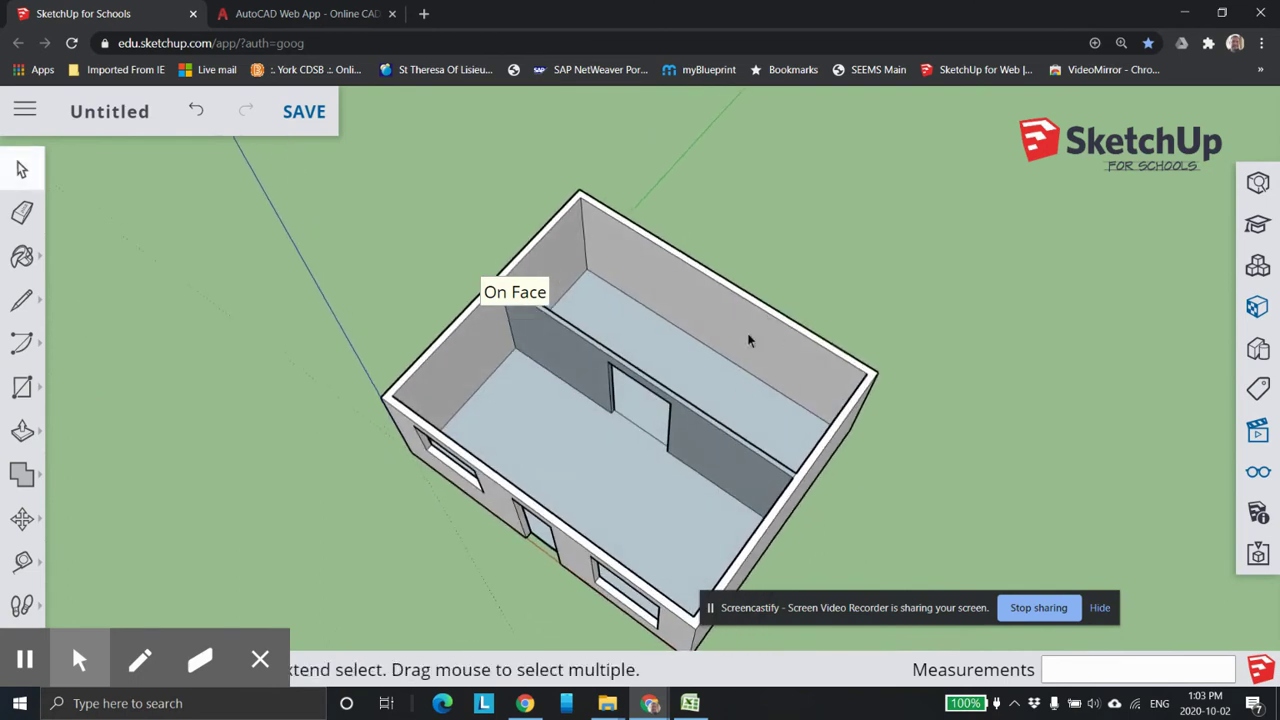
pyautogui.click(689, 704)
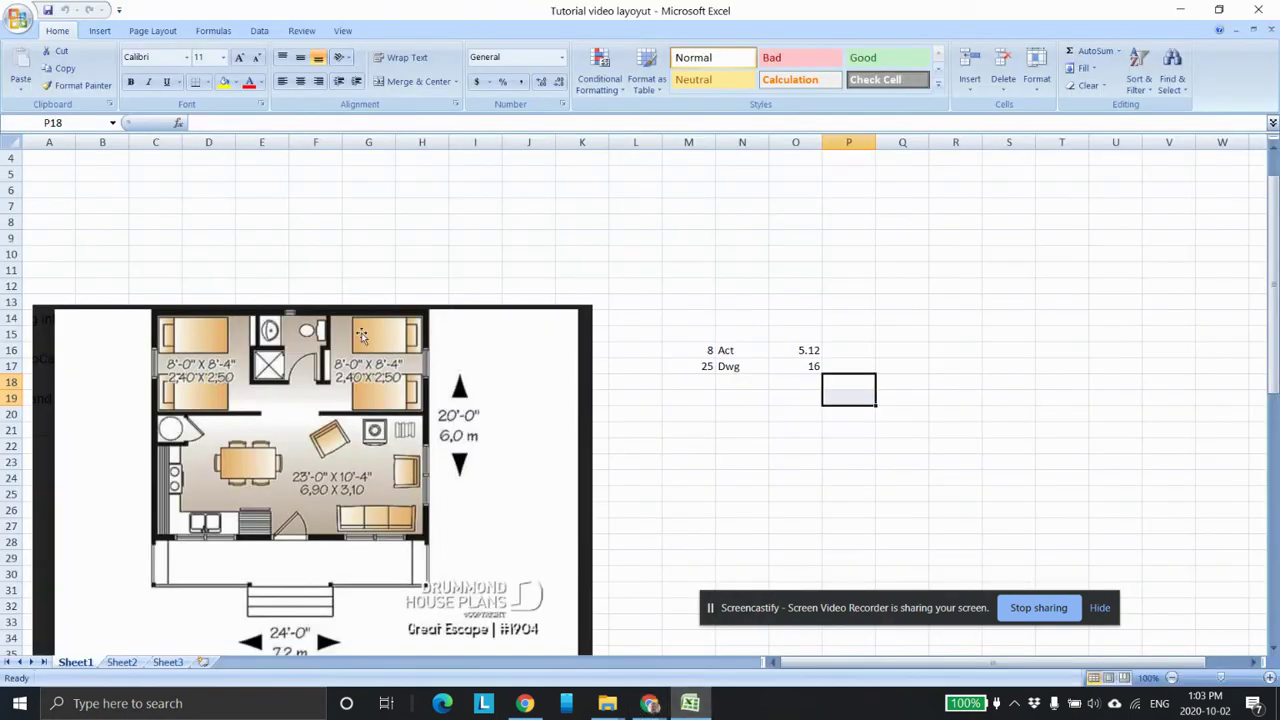
pyautogui.scroll(1, 336, 324)
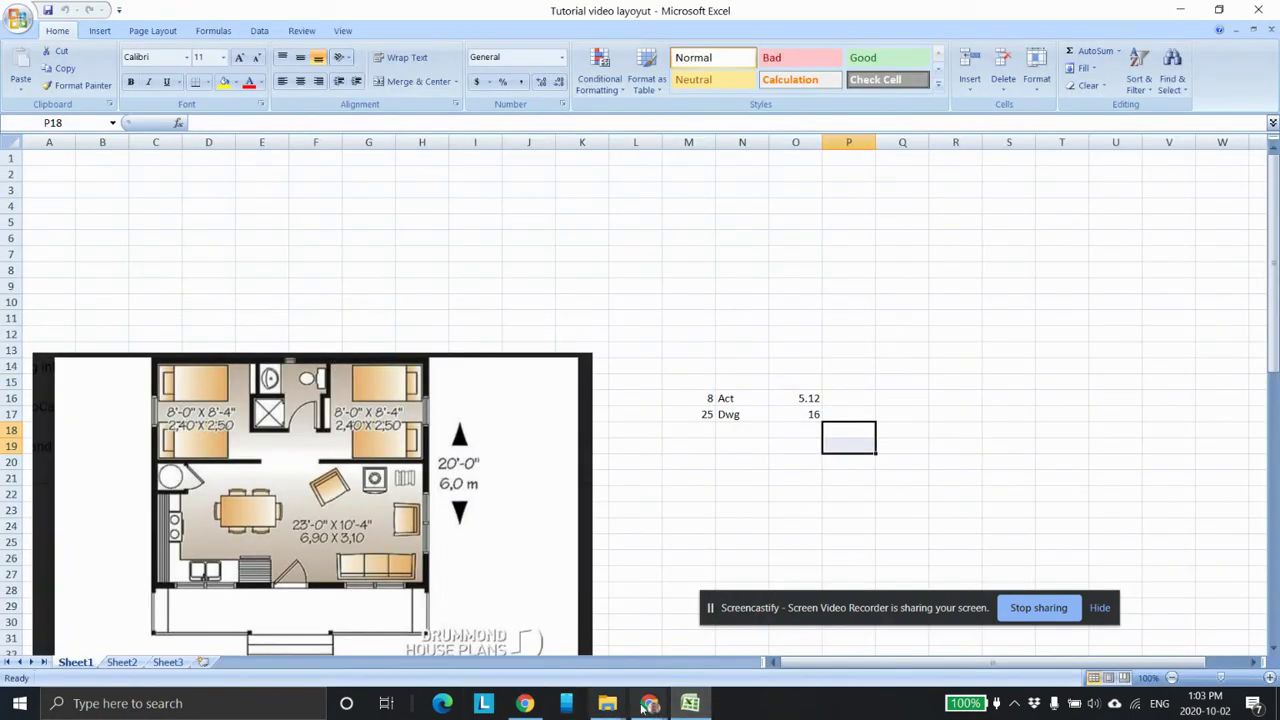
pyautogui.moveTo(650, 704)
pyautogui.click(740, 635)
# - In the AutoCAD Web App, use a temporary line to measure the wall between the bathroom and the right bedroom from its rear end
pyautogui.click(253, 17)
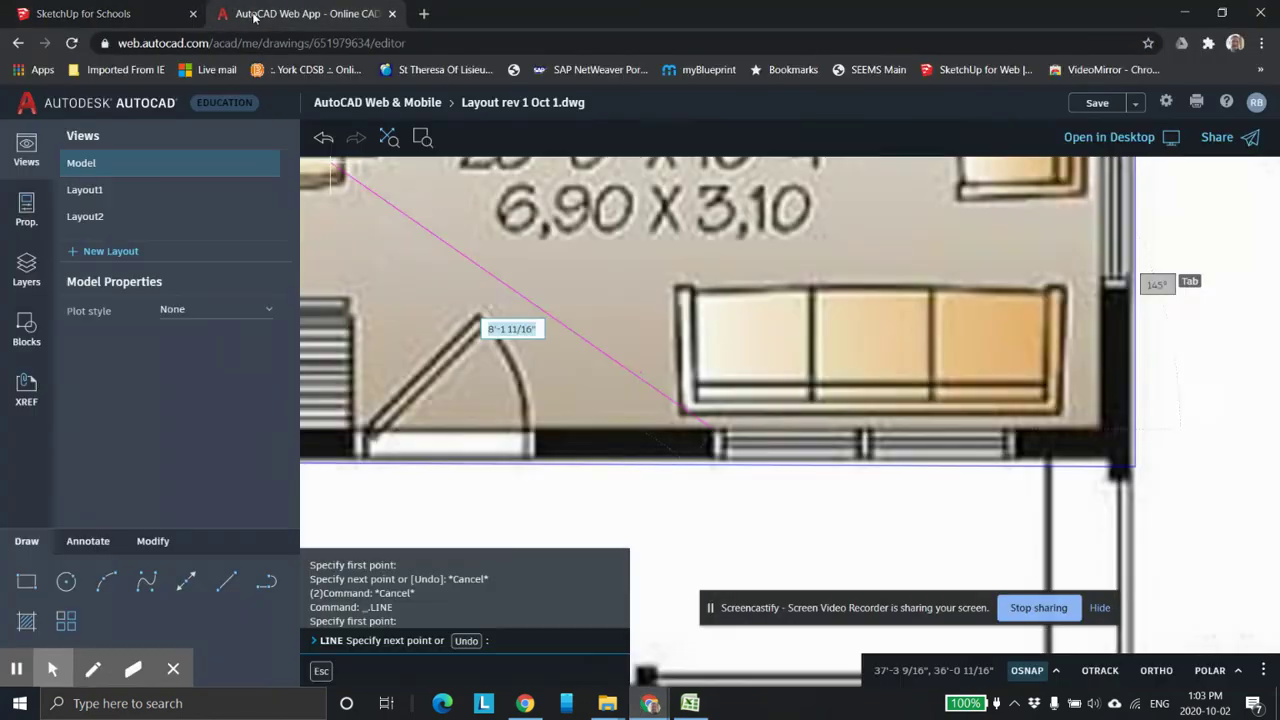
pyautogui.scroll(-5, 591, 300)
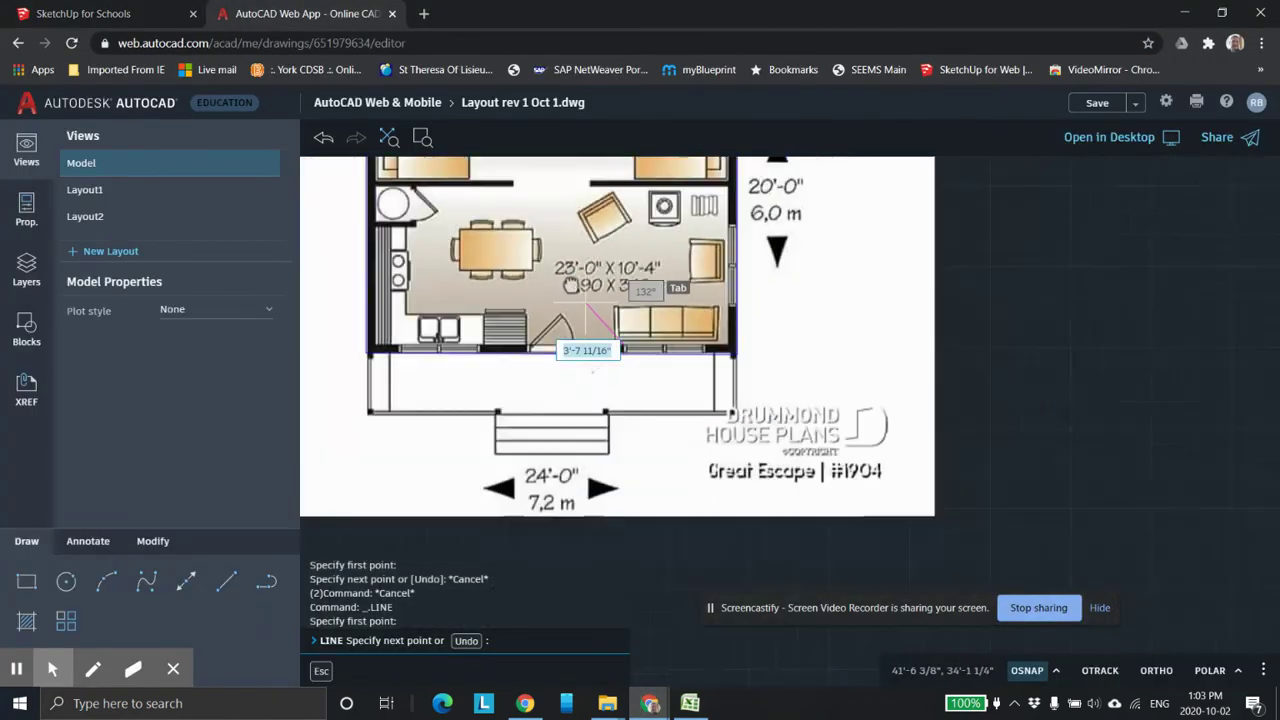
pyautogui.press('Escape')
pyautogui.scroll(-3, 591, 300)
pyautogui.scroll(10, 661, 286)
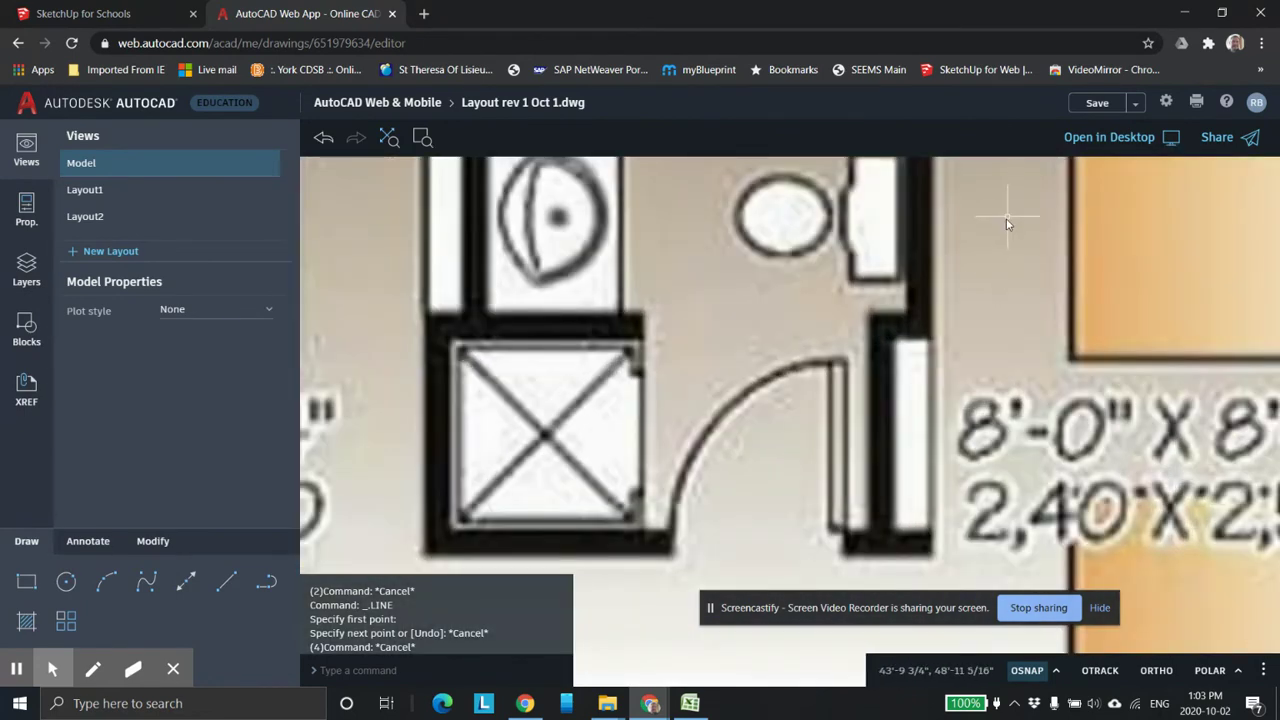
pyautogui.scroll(-1, 997, 230)
pyautogui.moveTo(988, 228); pyautogui.dragTo(850, 337, button='middle')
pyautogui.moveTo(908, 368); pyautogui.dragTo(850, 256)
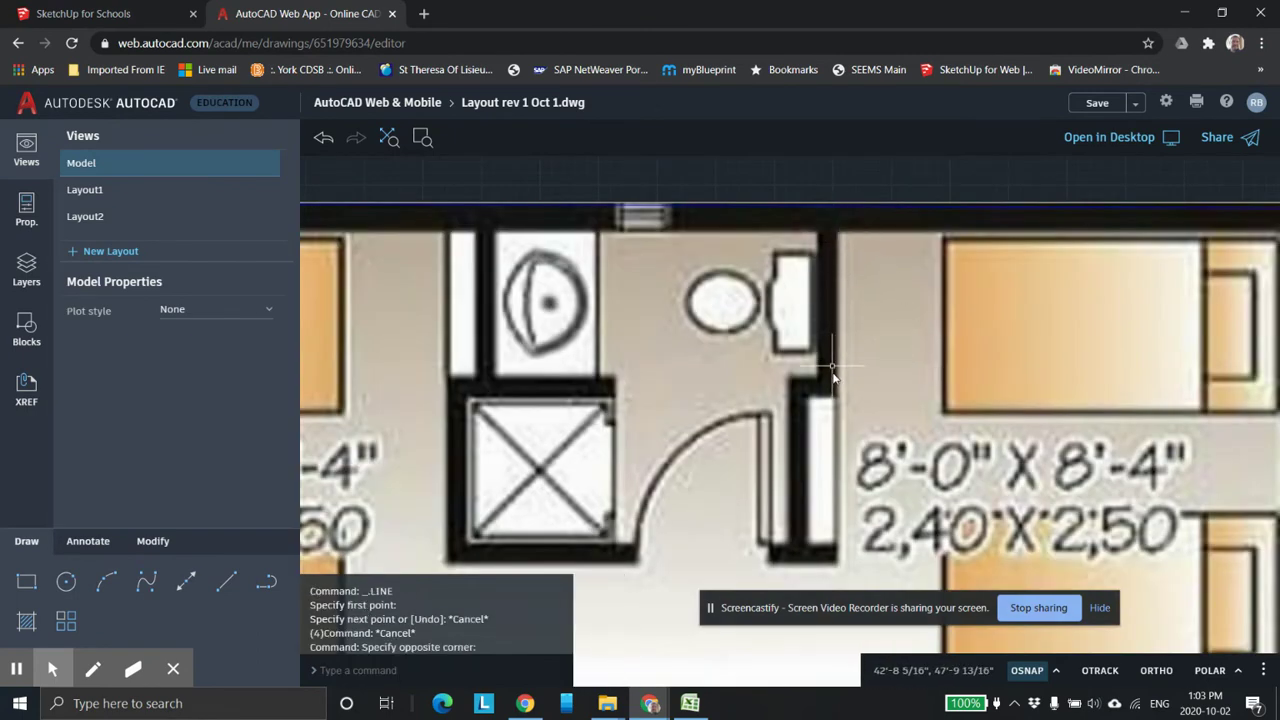
pyautogui.click(226, 581)
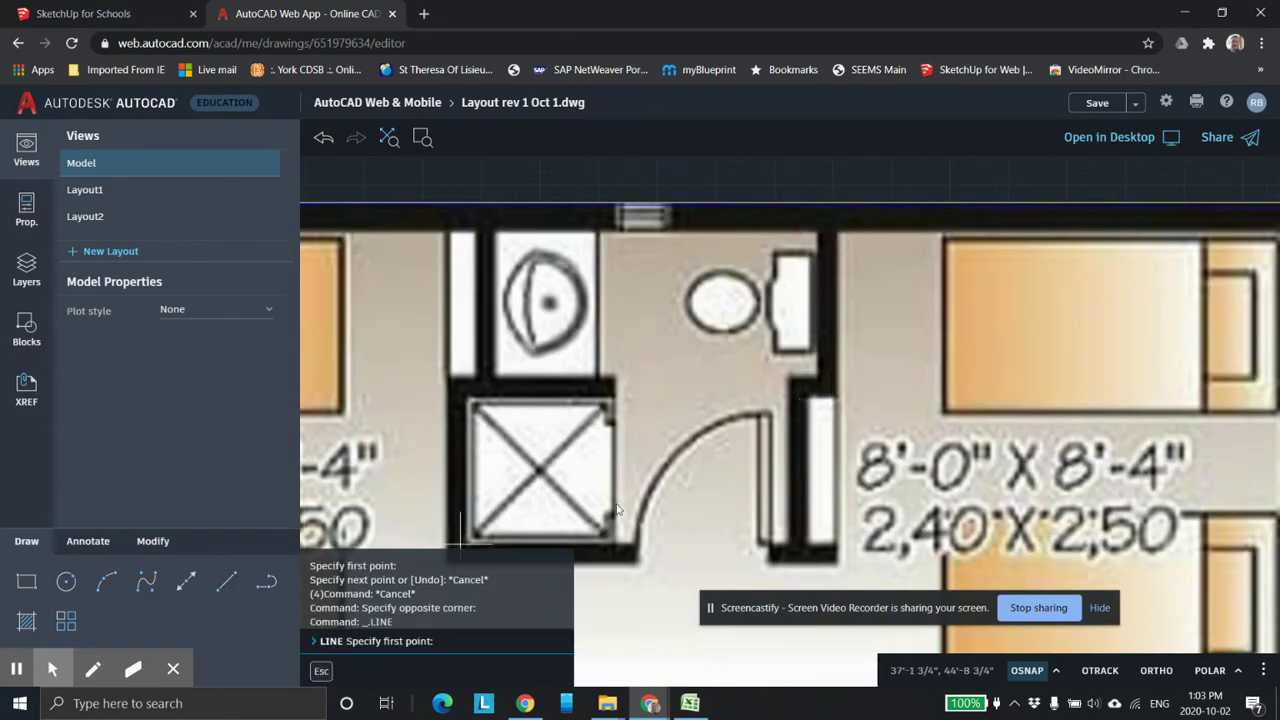
pyautogui.click(840, 237)
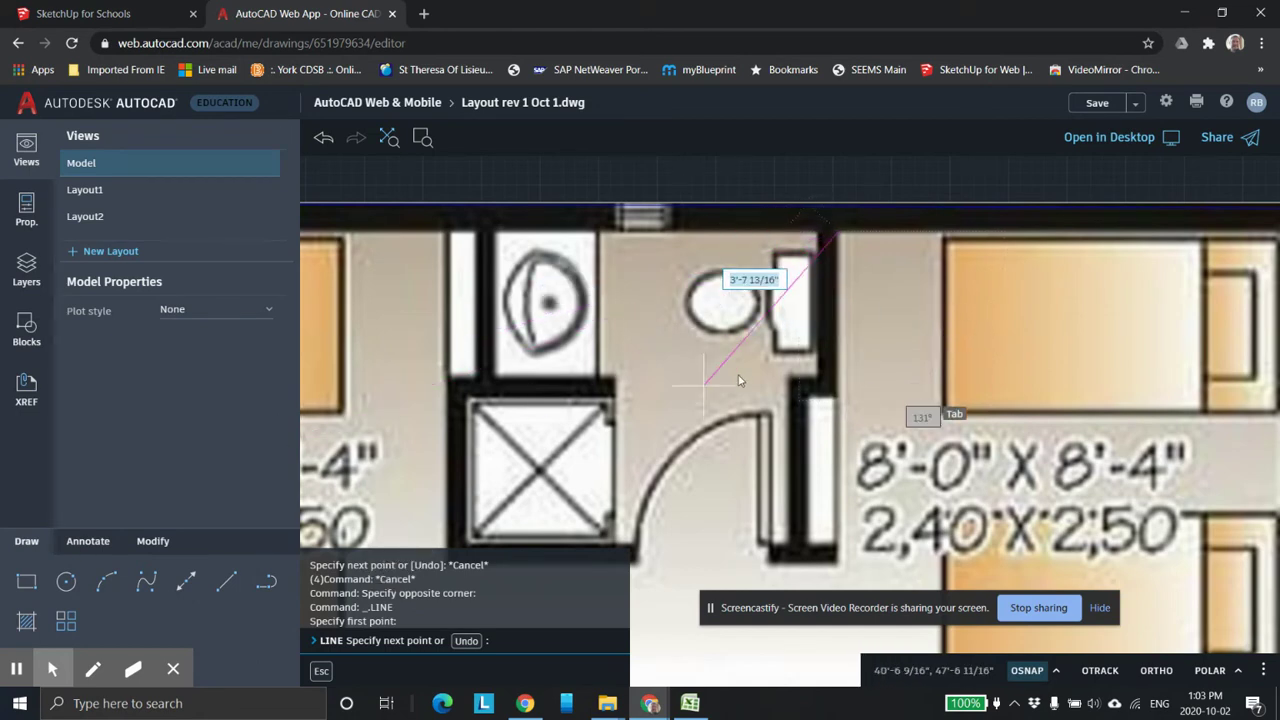
pyautogui.press('Escape')
pyautogui.press('Escape')
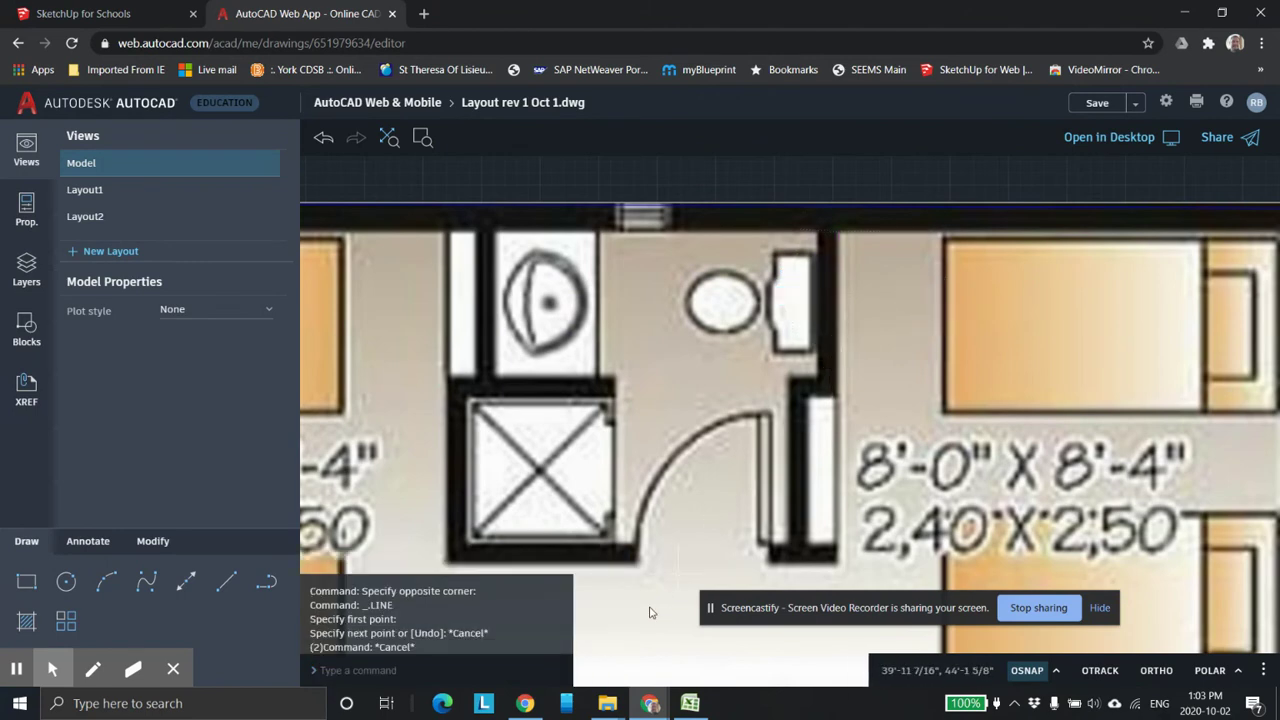
# - Measure the right bedroom's width with a temporary line from its outer rear inside corner towards the bathroom wall
pyautogui.moveTo(651, 700)
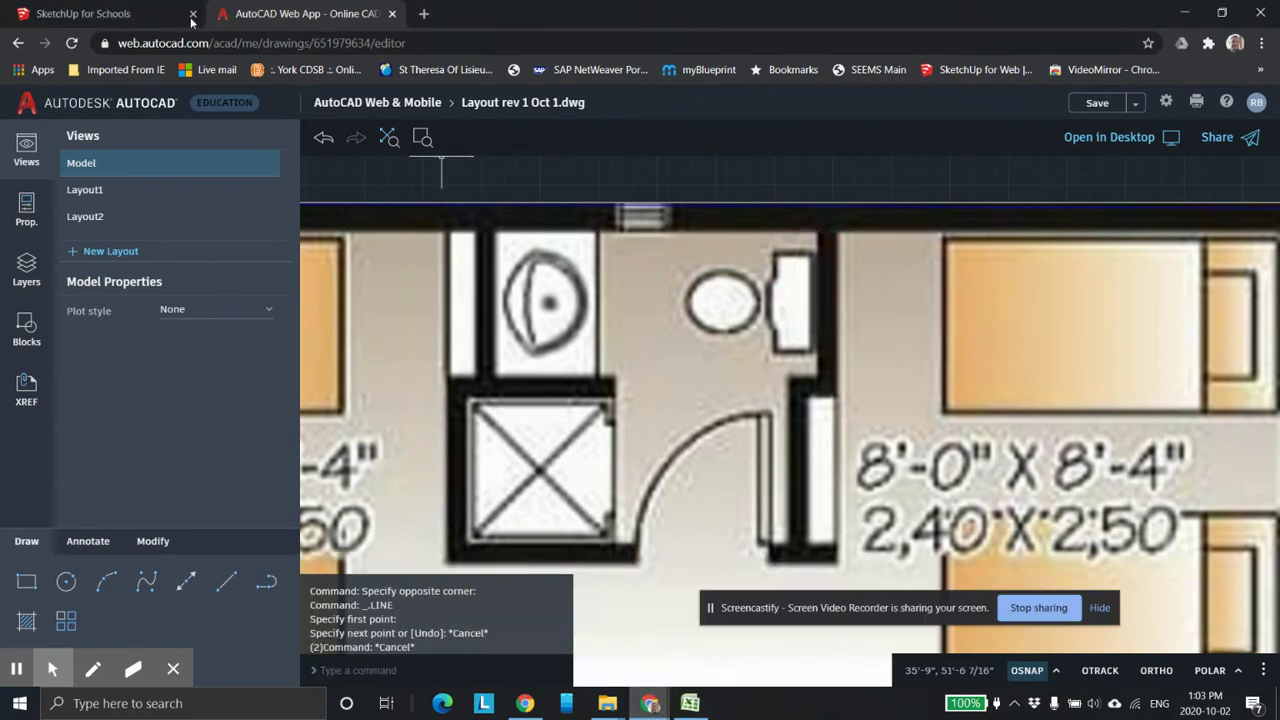
pyautogui.click(150, 14)
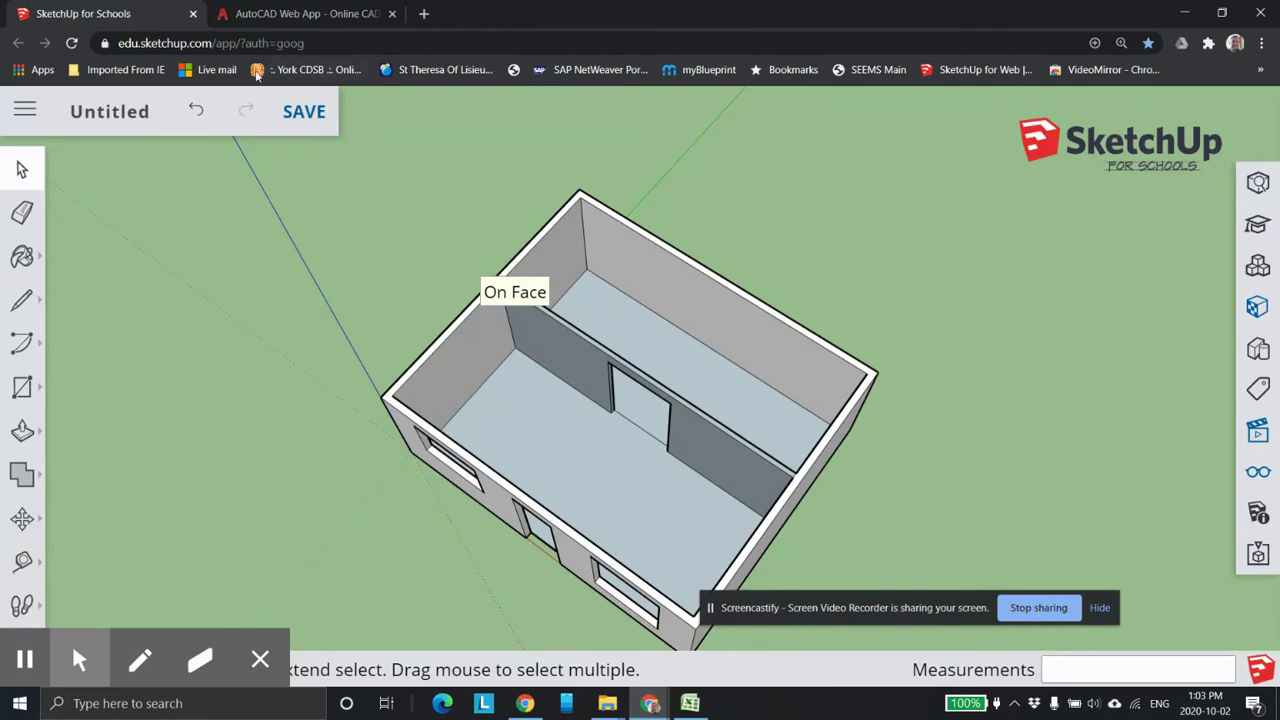
pyautogui.click(300, 13)
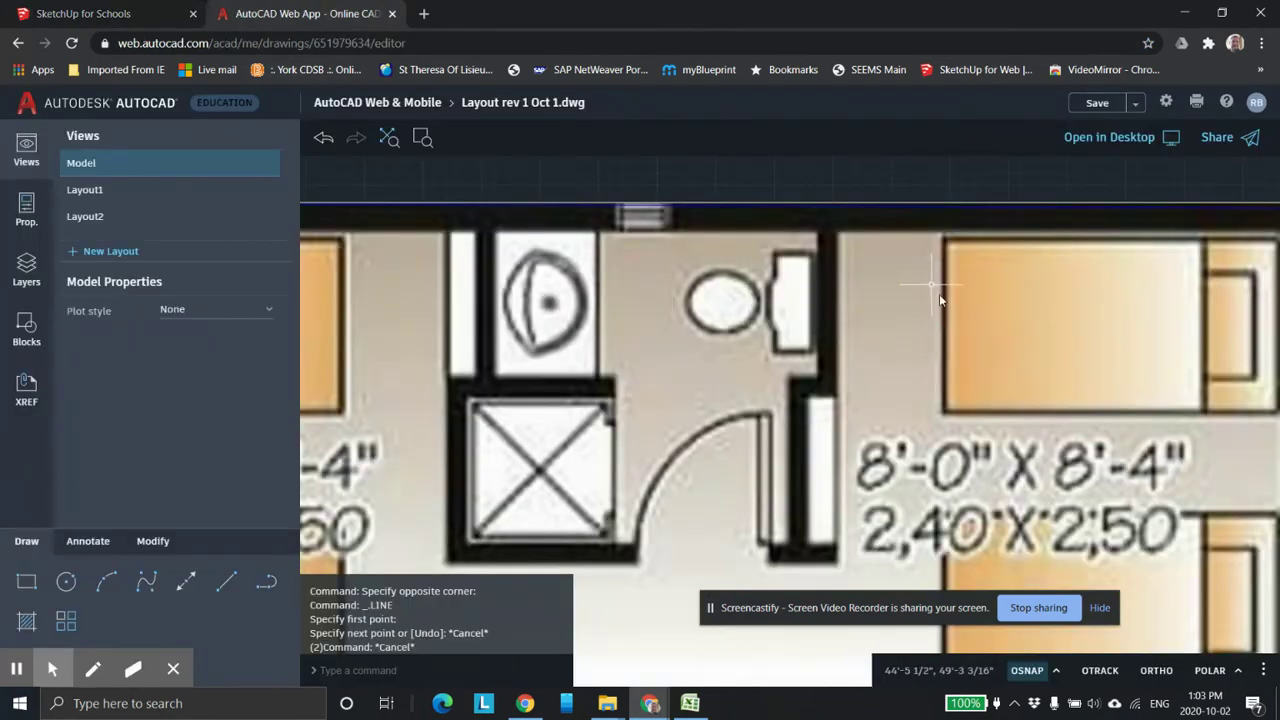
pyautogui.scroll(-4, 935, 293)
pyautogui.click(225, 584)
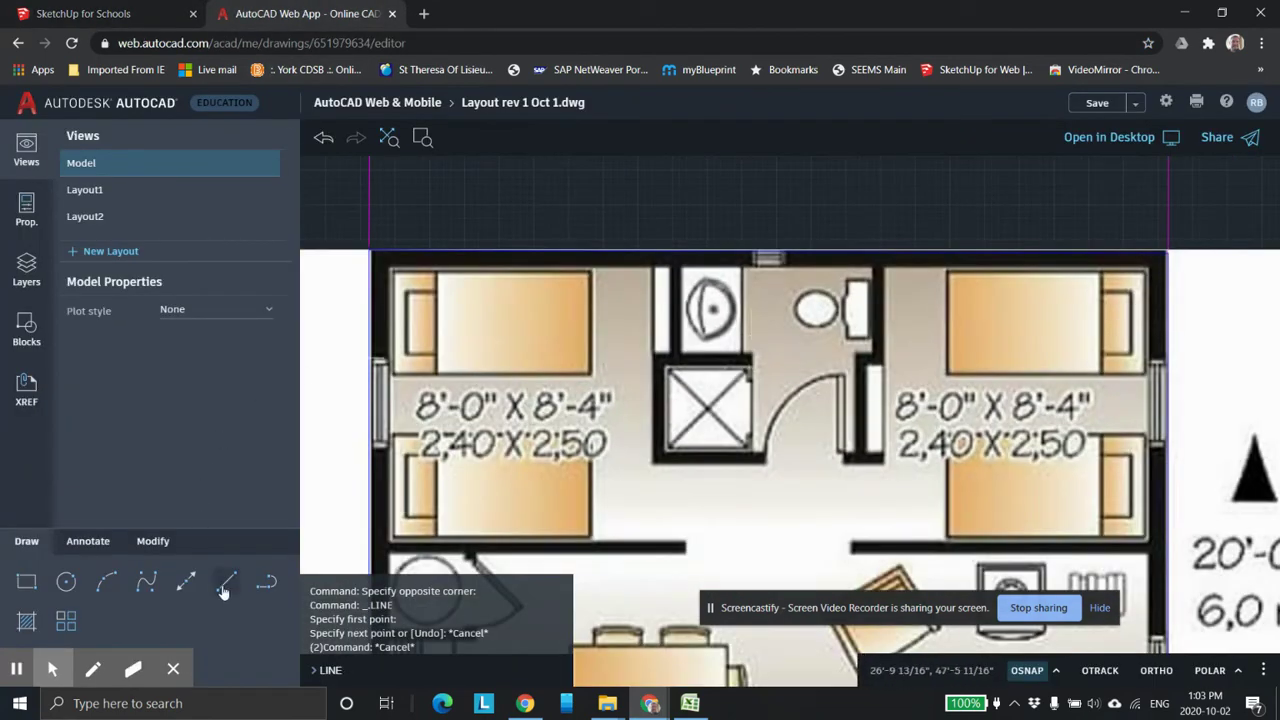
pyautogui.click(1150, 270)
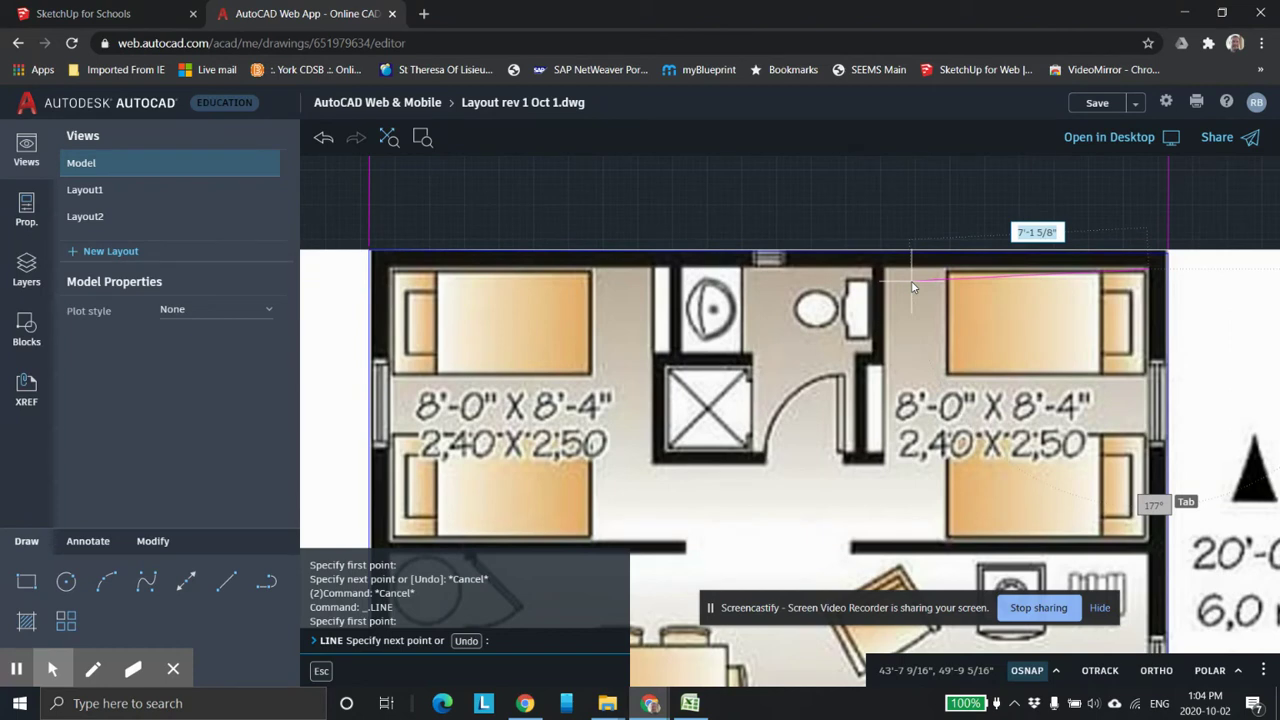
pyautogui.press('Escape')
pyautogui.press('Escape')
pyautogui.press('Escape')
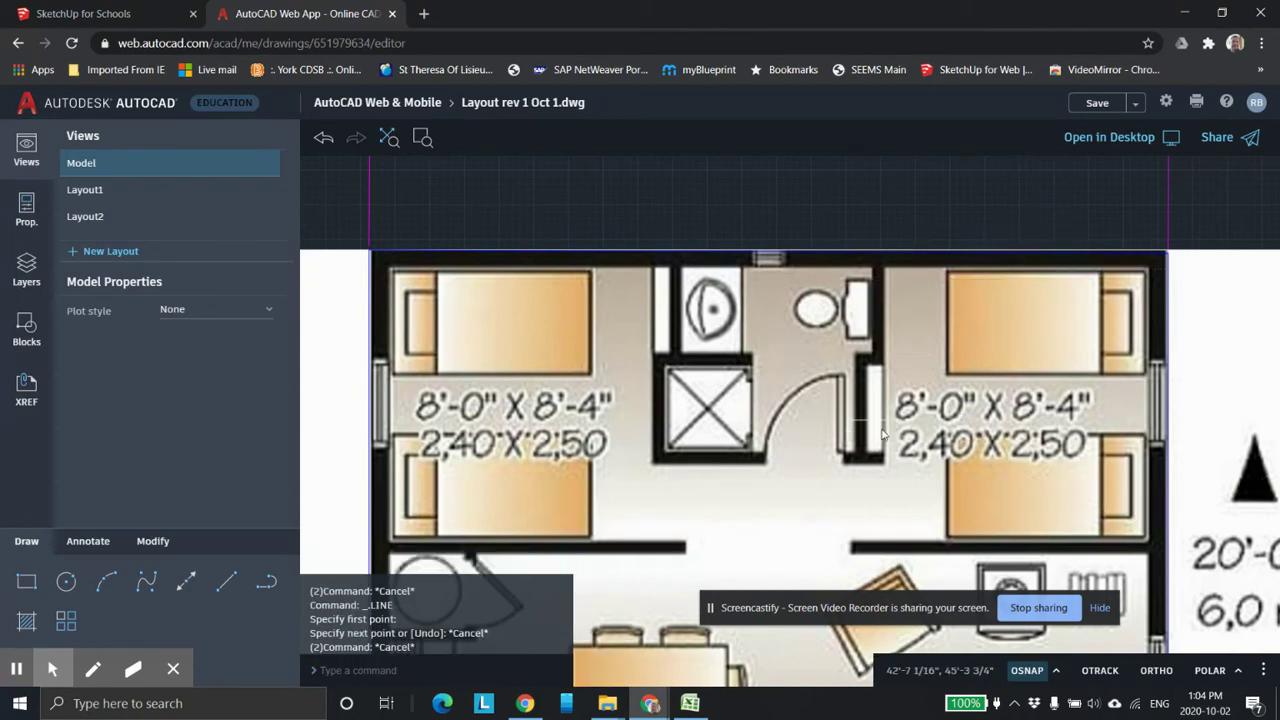
# - Measure the bathroom's right wall with a temporary line from the rear wall towards the closet recess, along the right bedroom's side
pyautogui.press('Return')
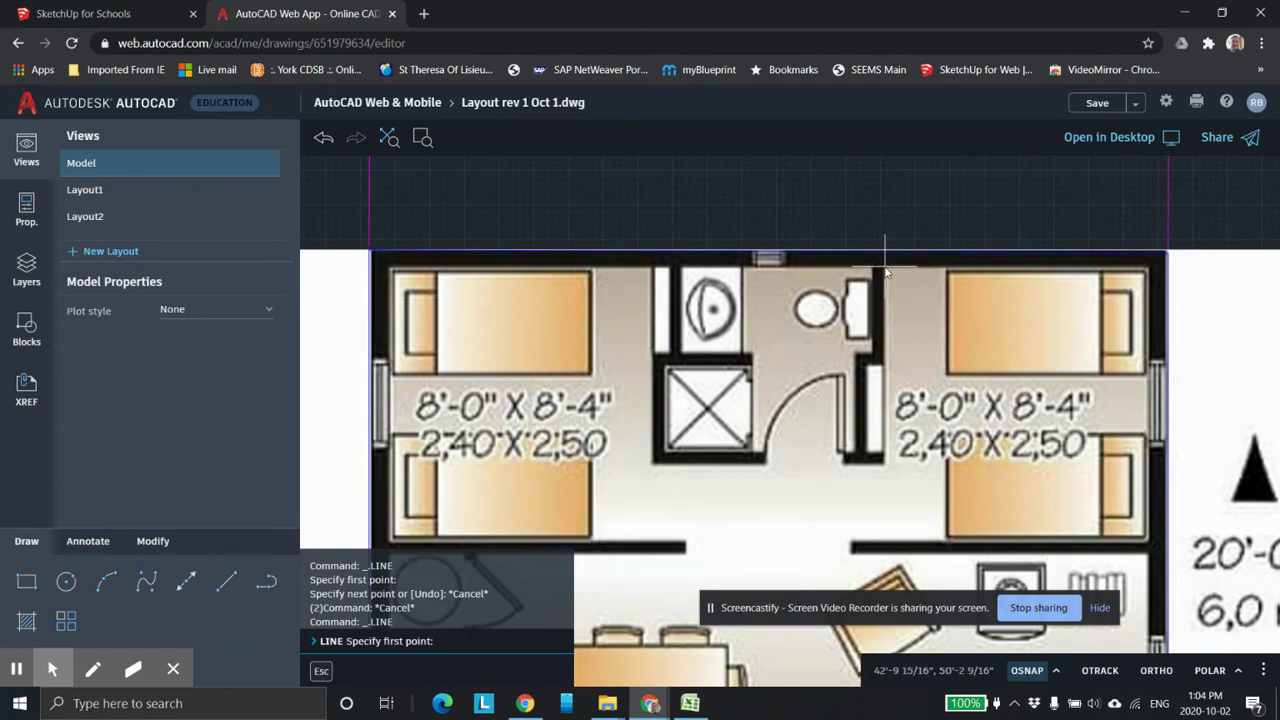
pyautogui.click(885, 270)
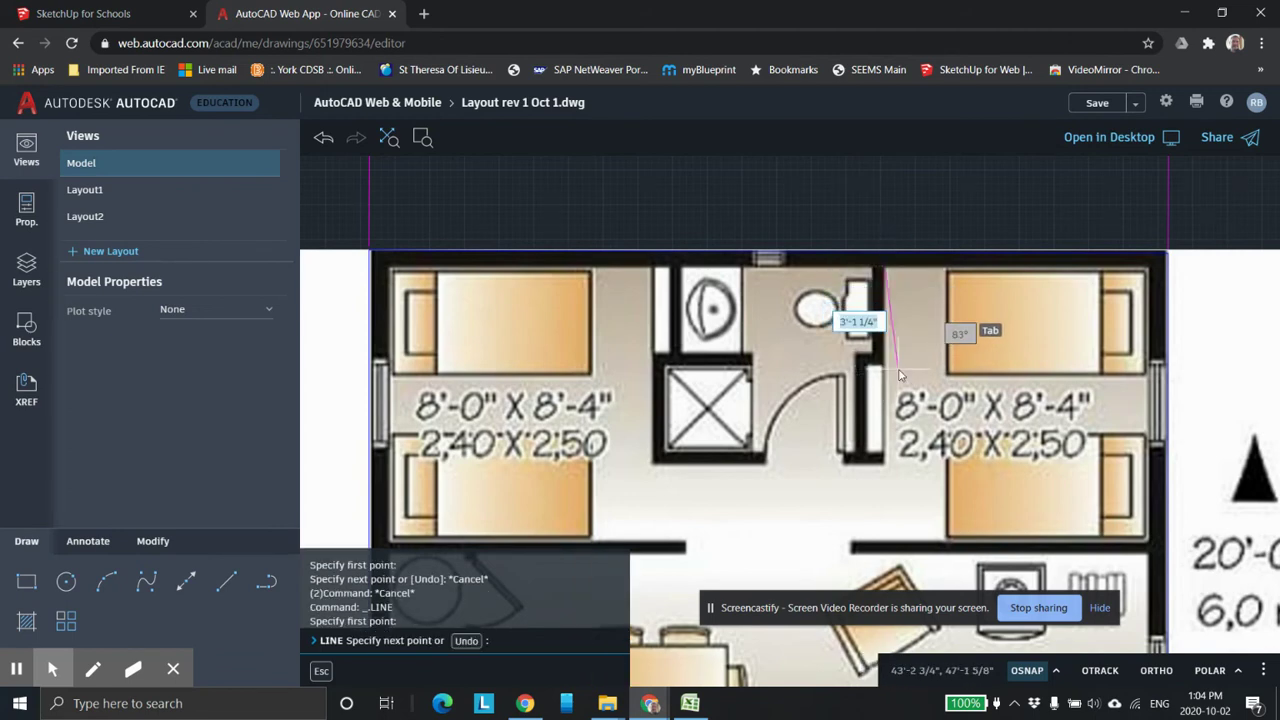
pyautogui.press('Escape')
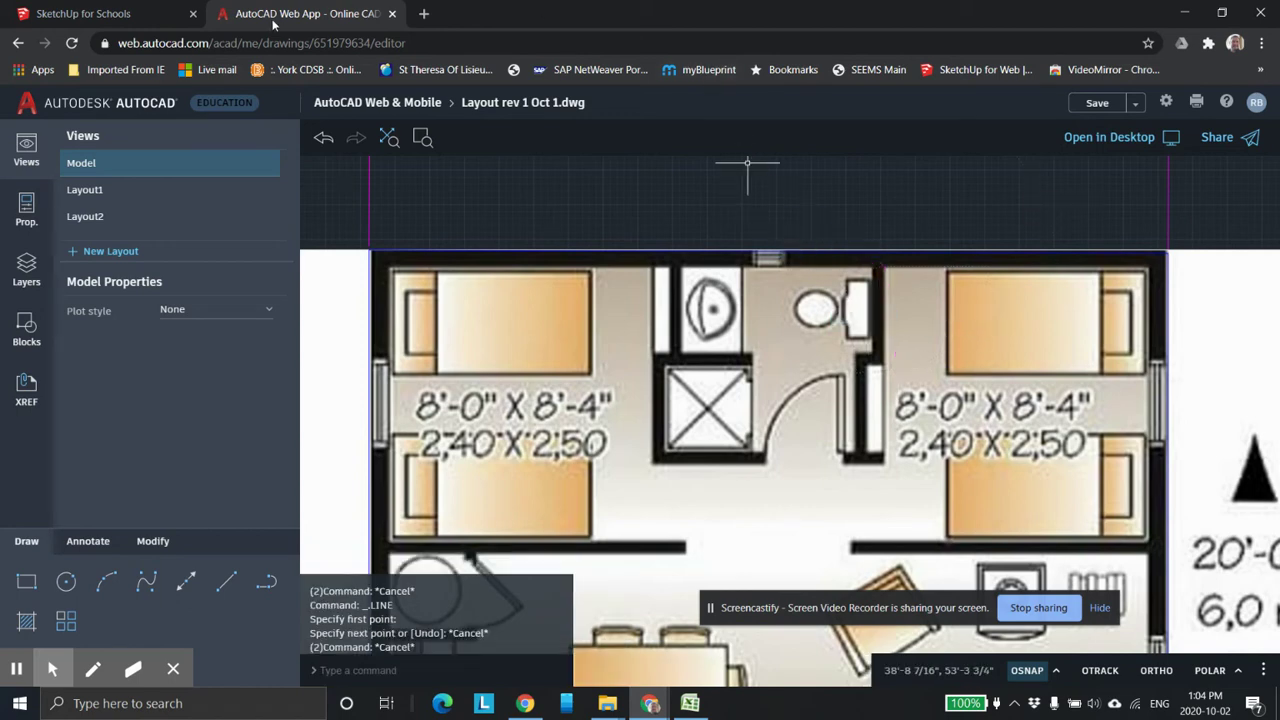
# - Return to the SketchUp model and place a Tape Measure guide line through the rear section's right inside floor corner
pyautogui.click(110, 14)
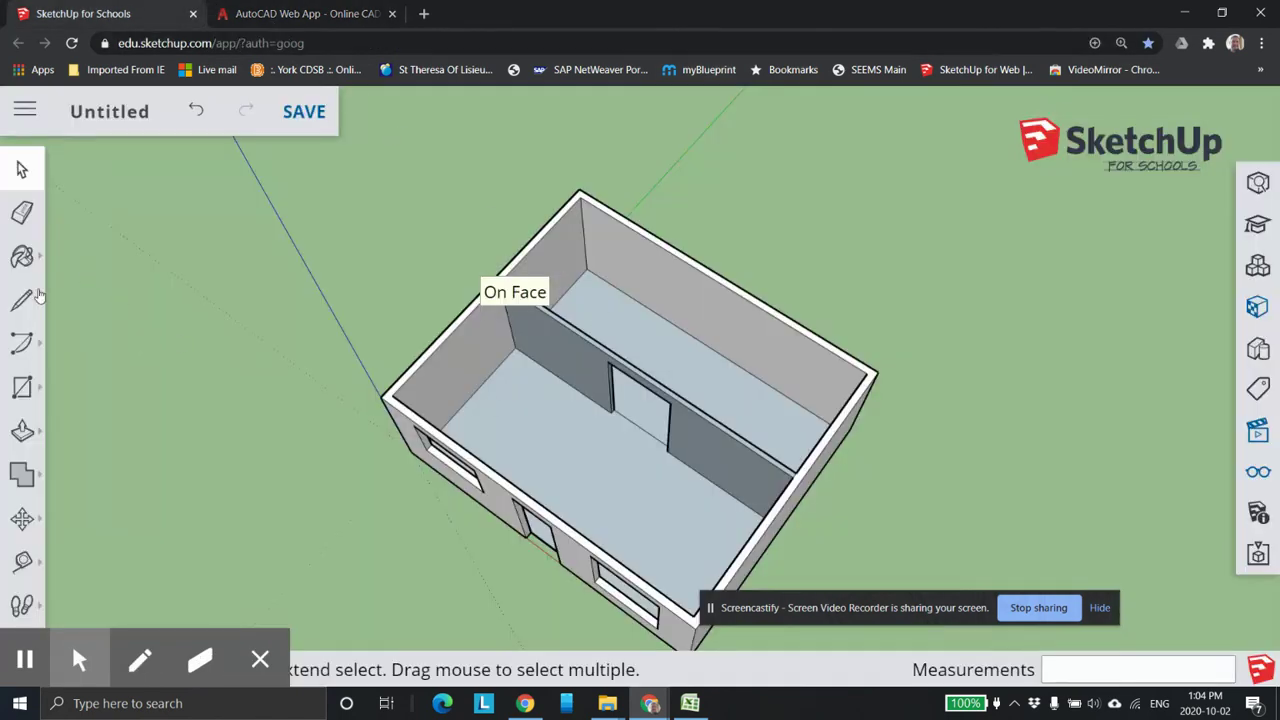
pyautogui.click(22, 560)
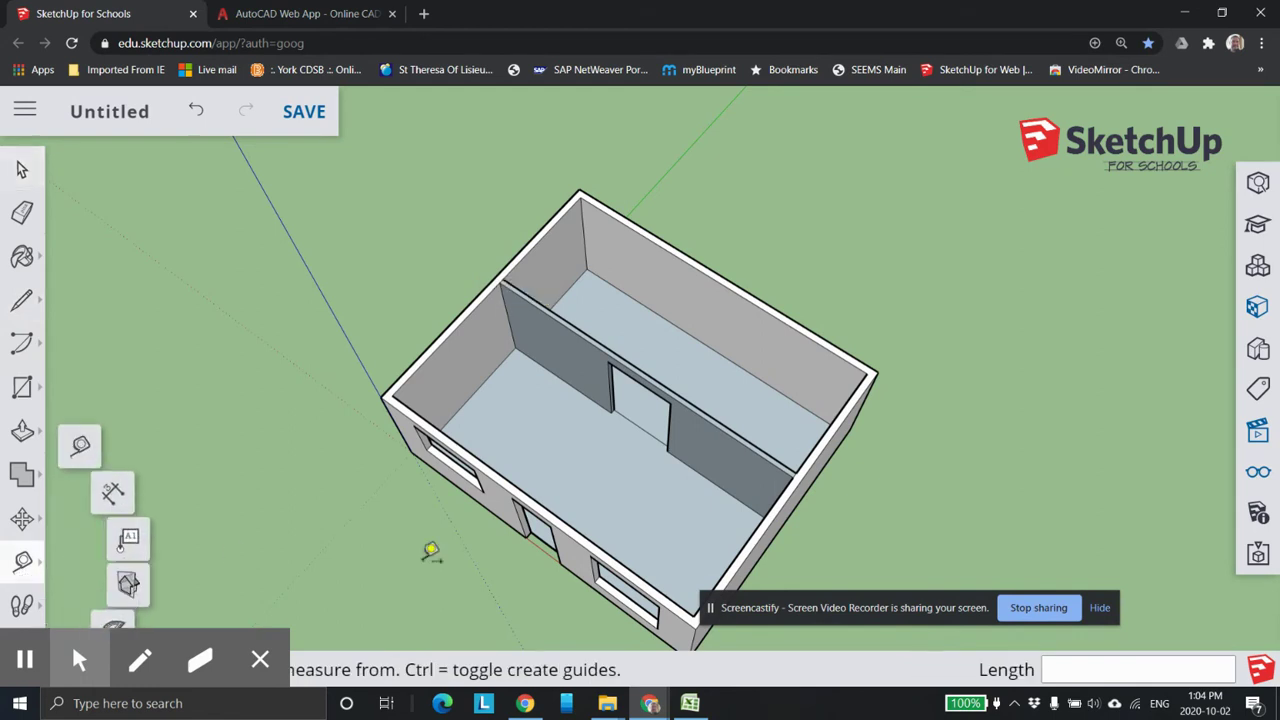
pyautogui.moveTo(655, 530); pyautogui.dragTo(929, 531, button='middle')
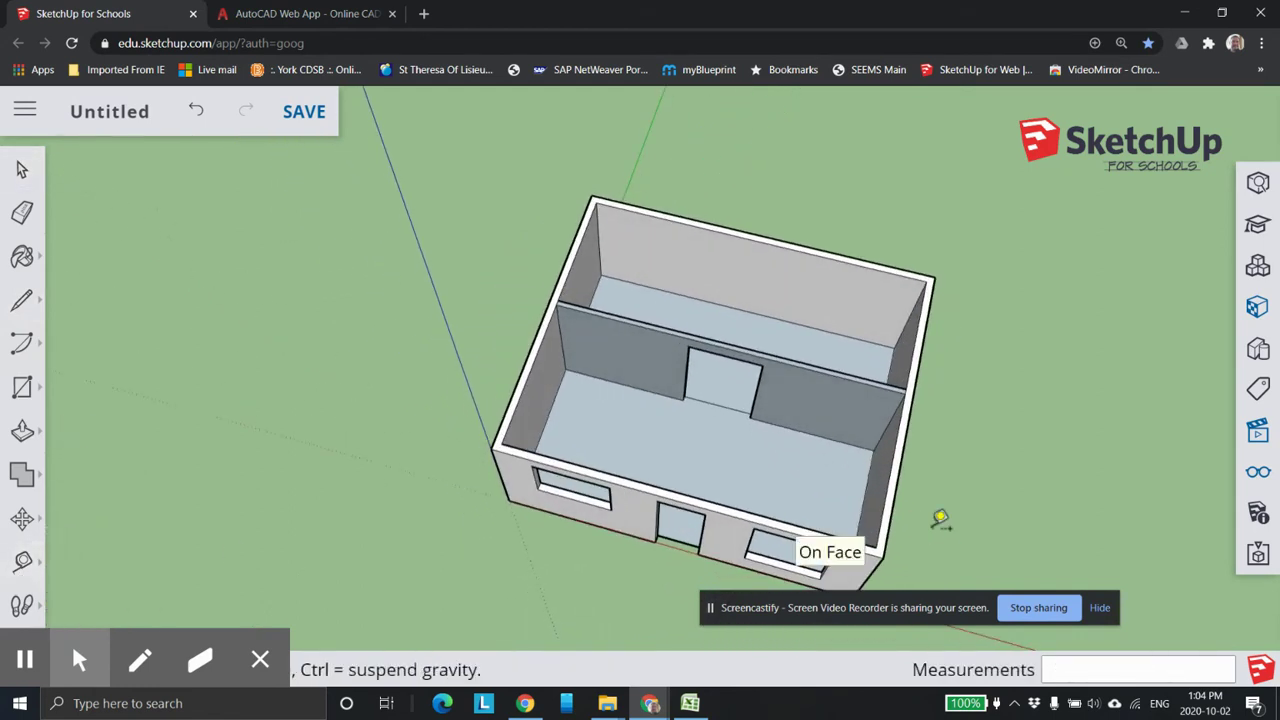
pyautogui.scroll(5, 883, 386)
pyautogui.click(870, 397)
pyautogui.scroll(5, 900, 322)
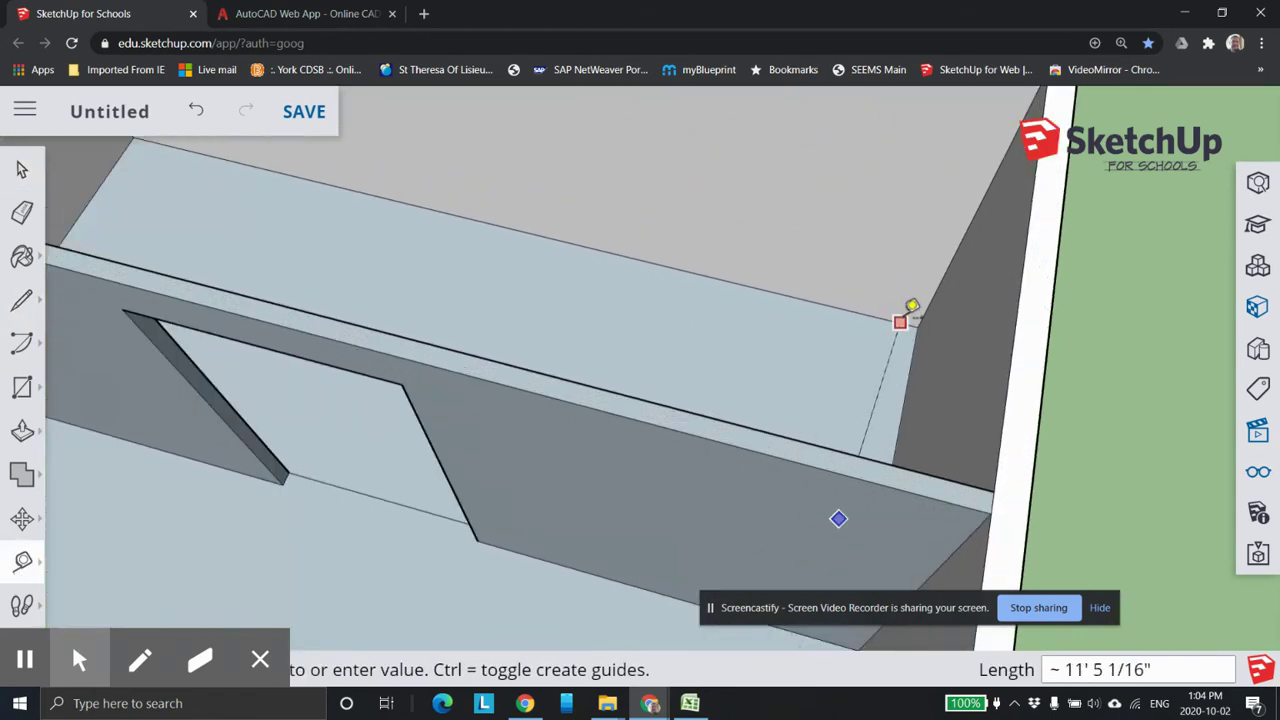
pyautogui.click(870, 313)
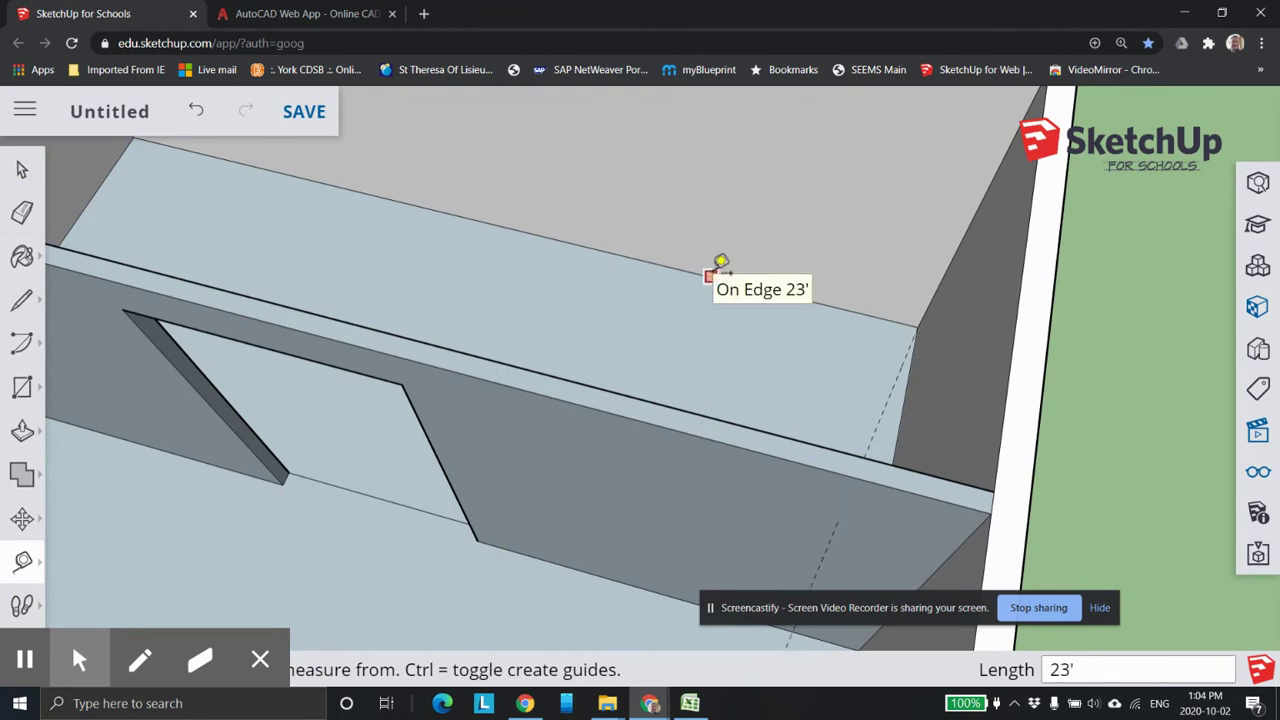
# - Place a guide on the rear section's floor 8' in from the right wall's inside face
pyautogui.scroll(2, 743, 386)
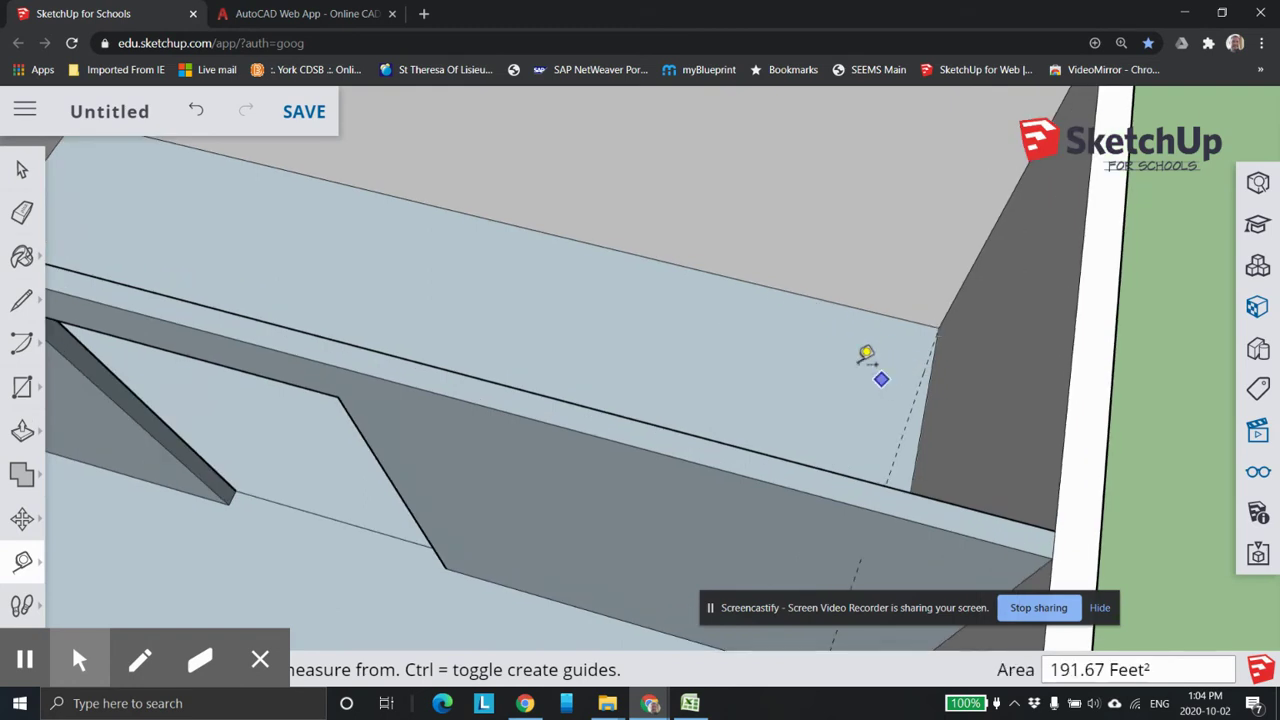
pyautogui.click(22, 552)
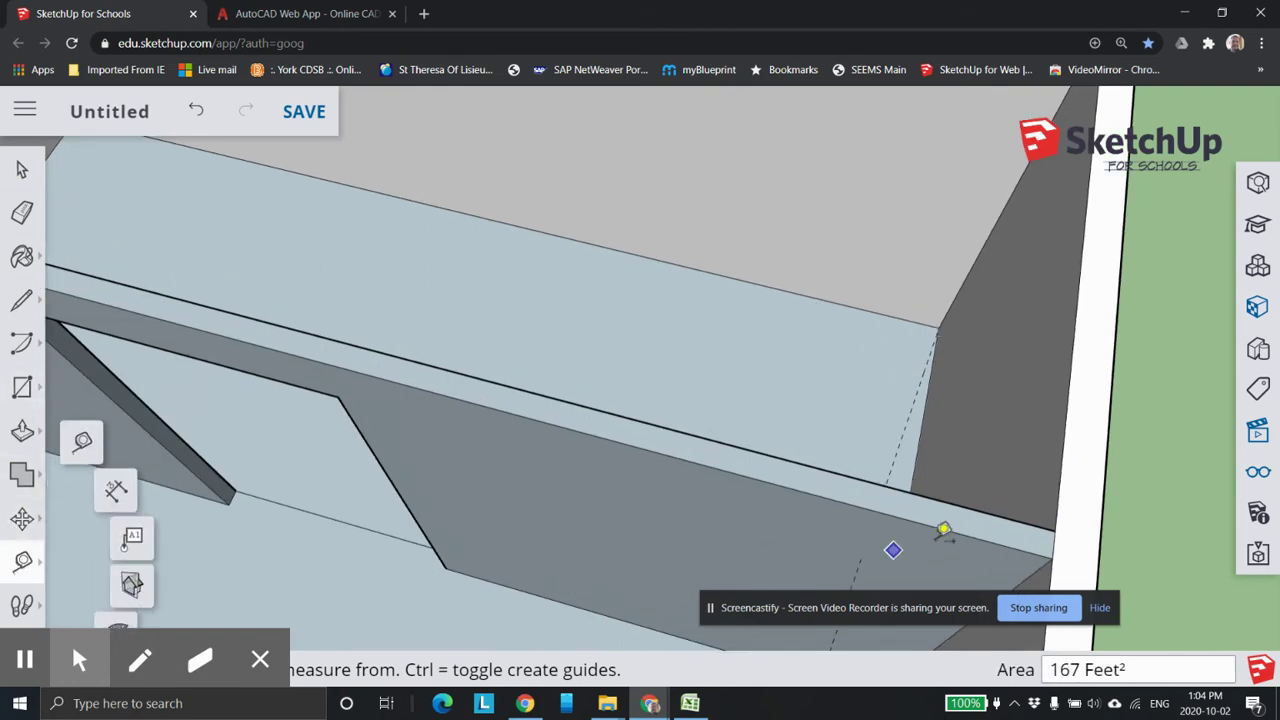
pyautogui.click(920, 438)
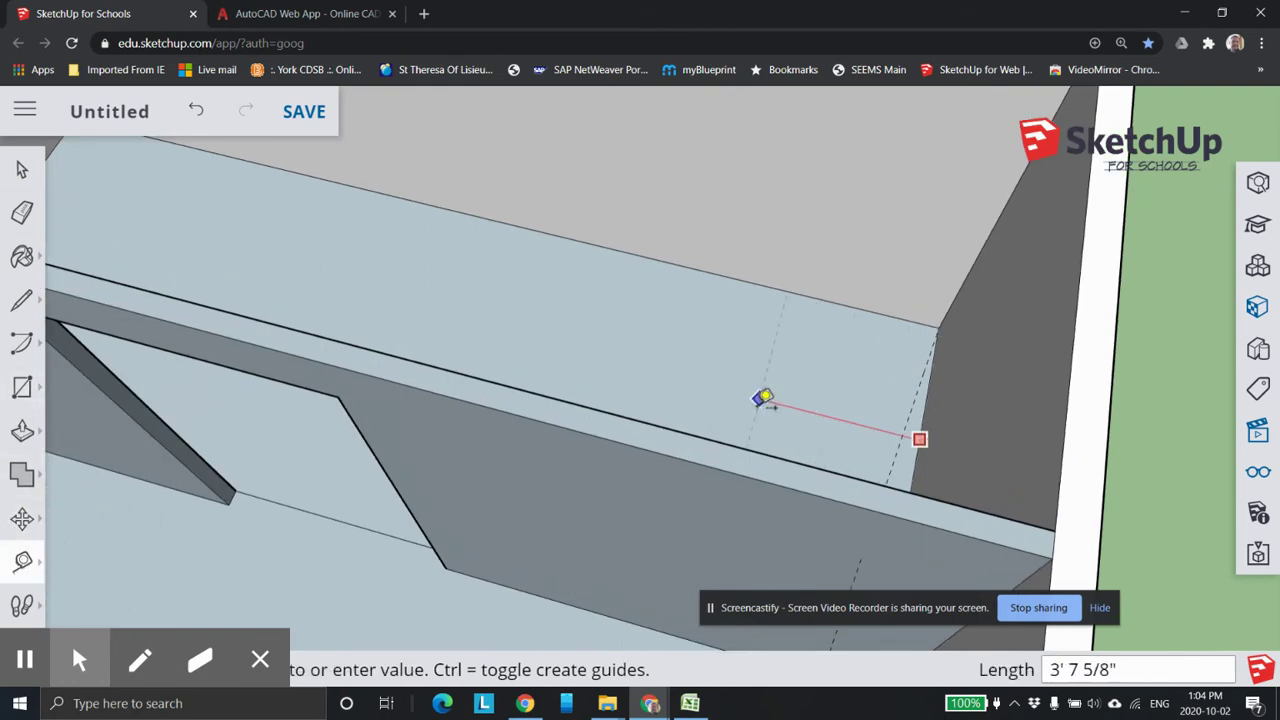
pyautogui.write('8')
pyautogui.press('Return')
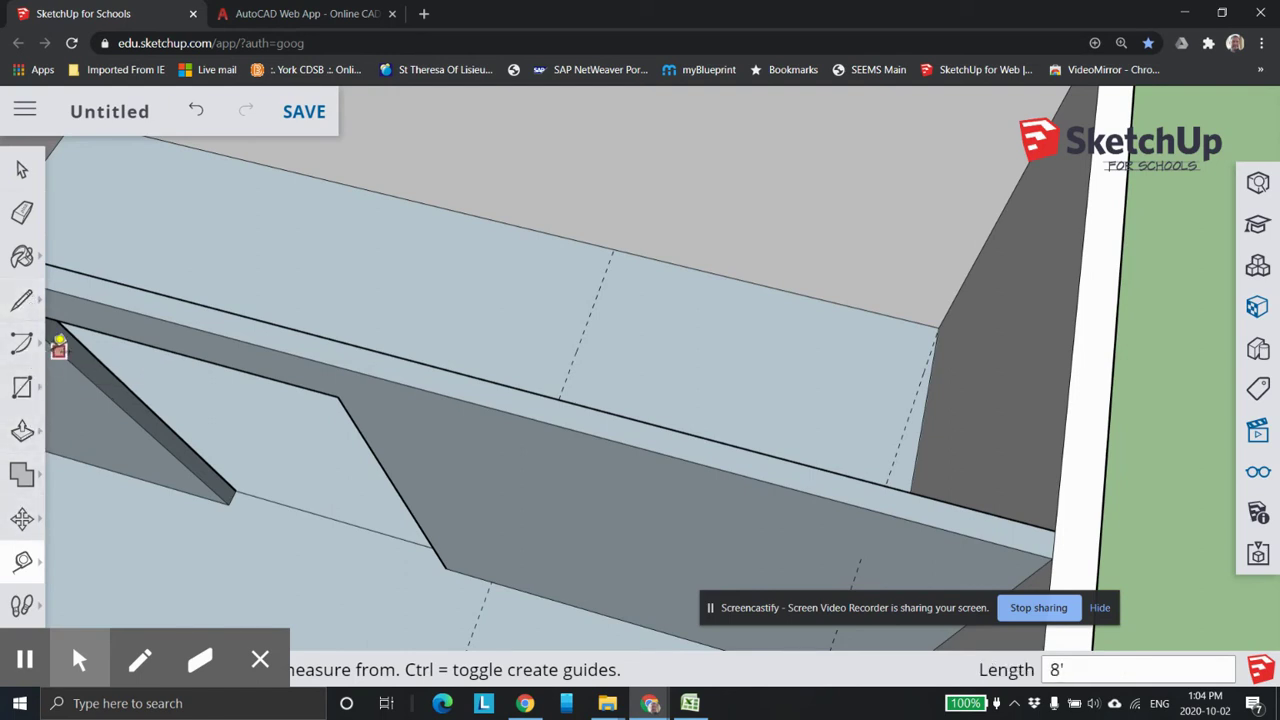
# - Offset a second guide 4" beyond the 8' guide, away from the right wall, to mark the partition's thickness
pyautogui.click(590, 300)
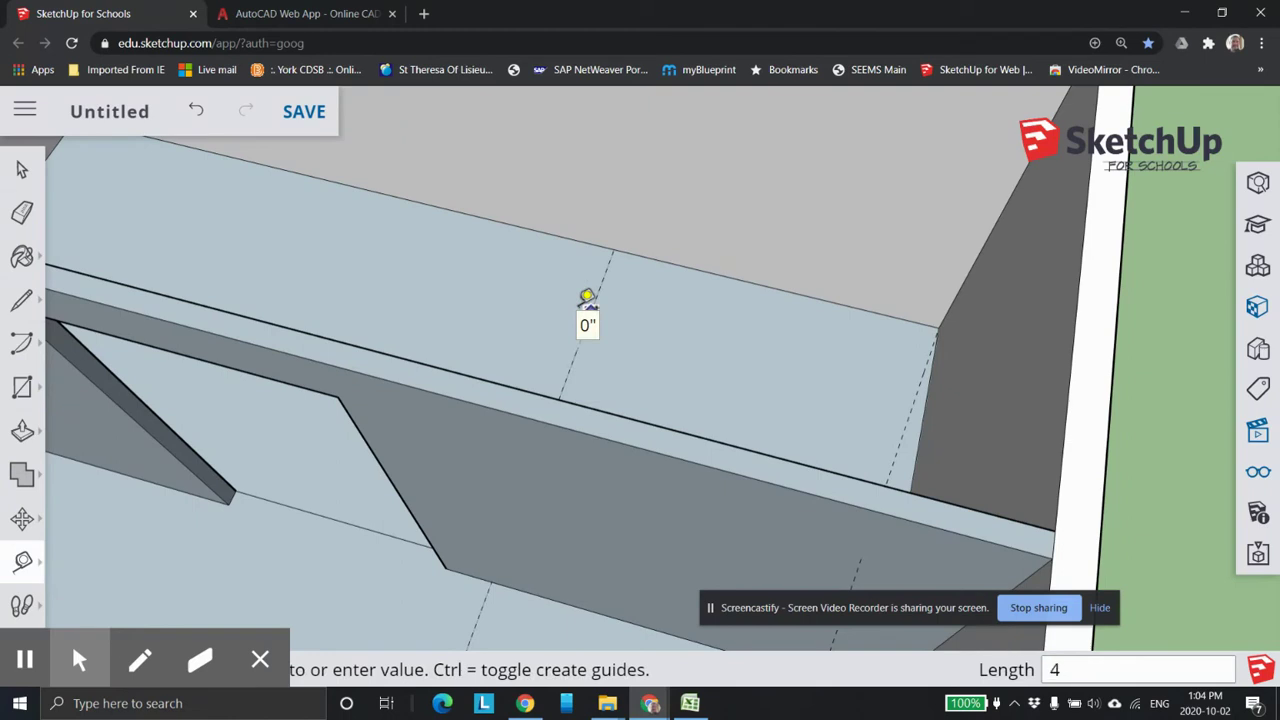
pyautogui.press('Return')
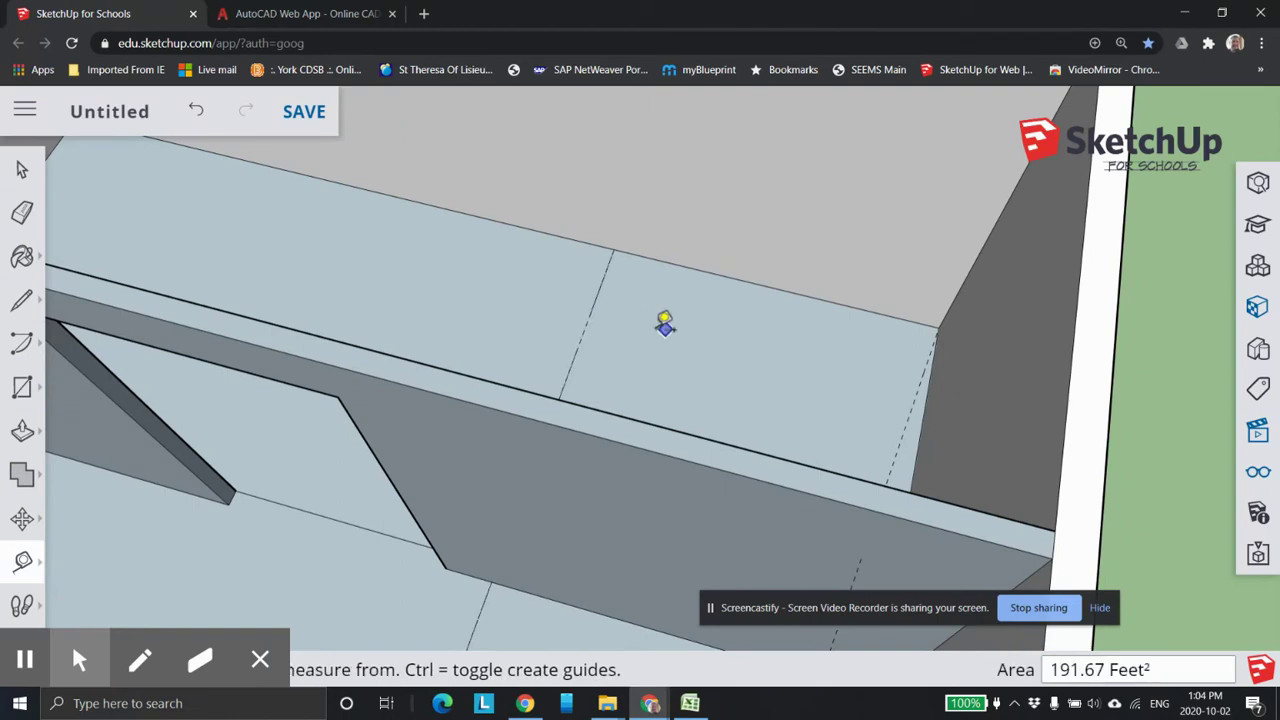
pyautogui.click(594, 302)
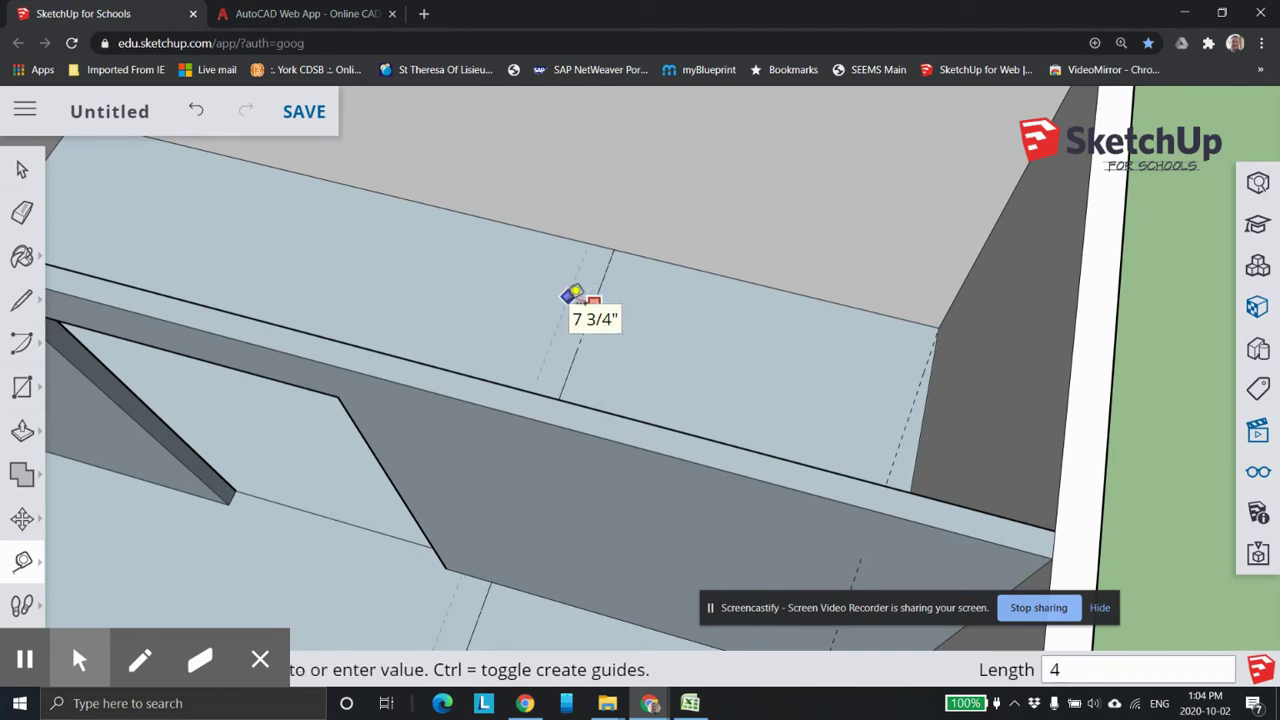
pyautogui.click(575, 293)
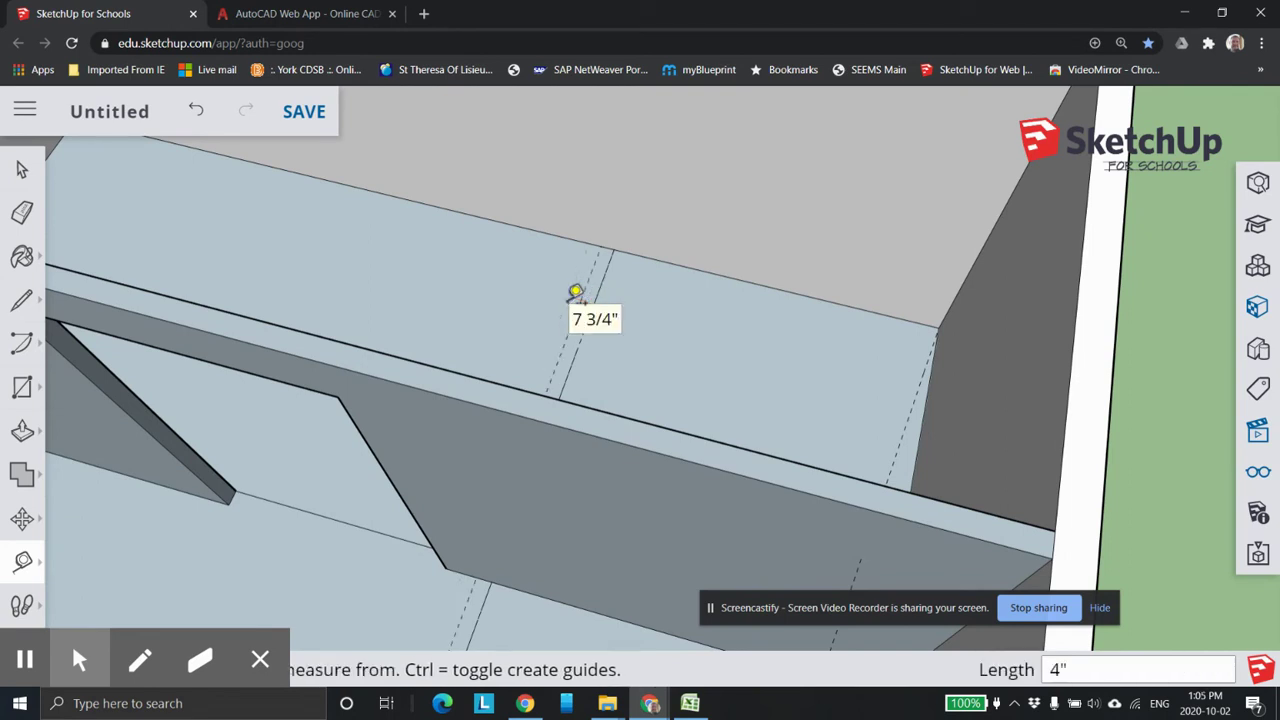
# - Place a guide parallel to the rear wall, 3' in from its inside floor edge, to mark the partition's length
pyautogui.scroll(1, 531, 260)
pyautogui.scroll(1, 540, 249)
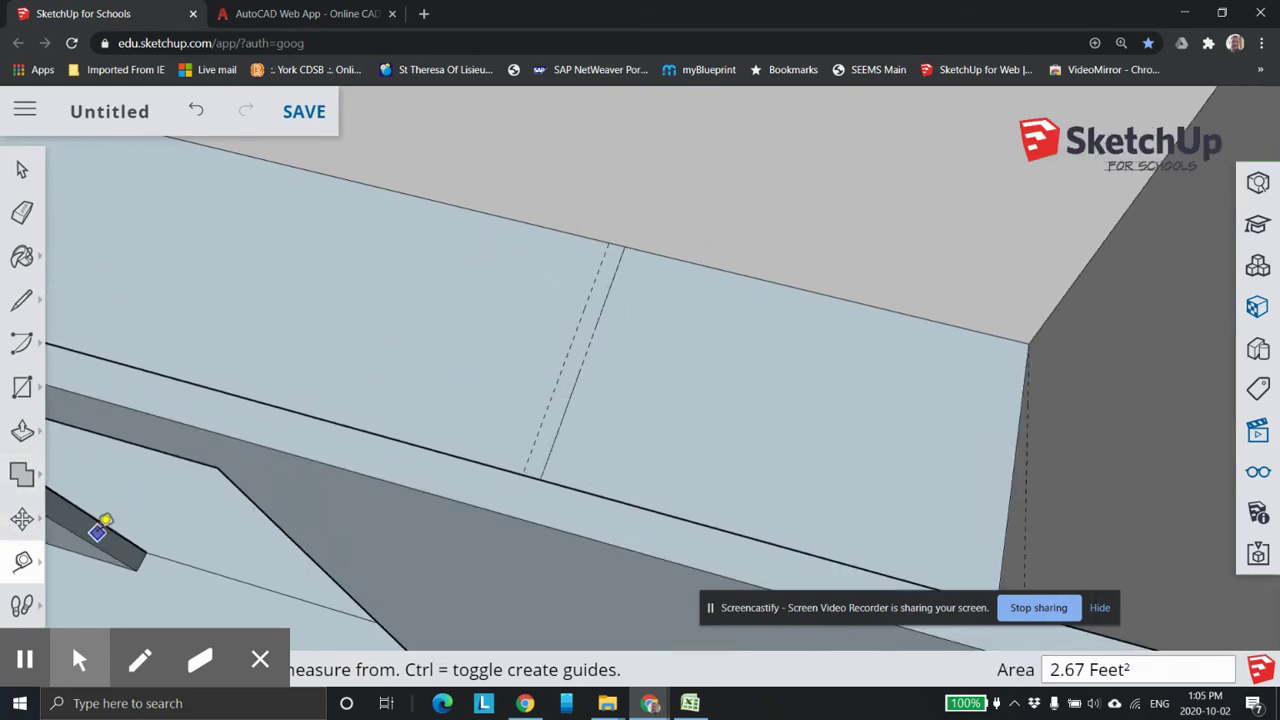
pyautogui.click(669, 256)
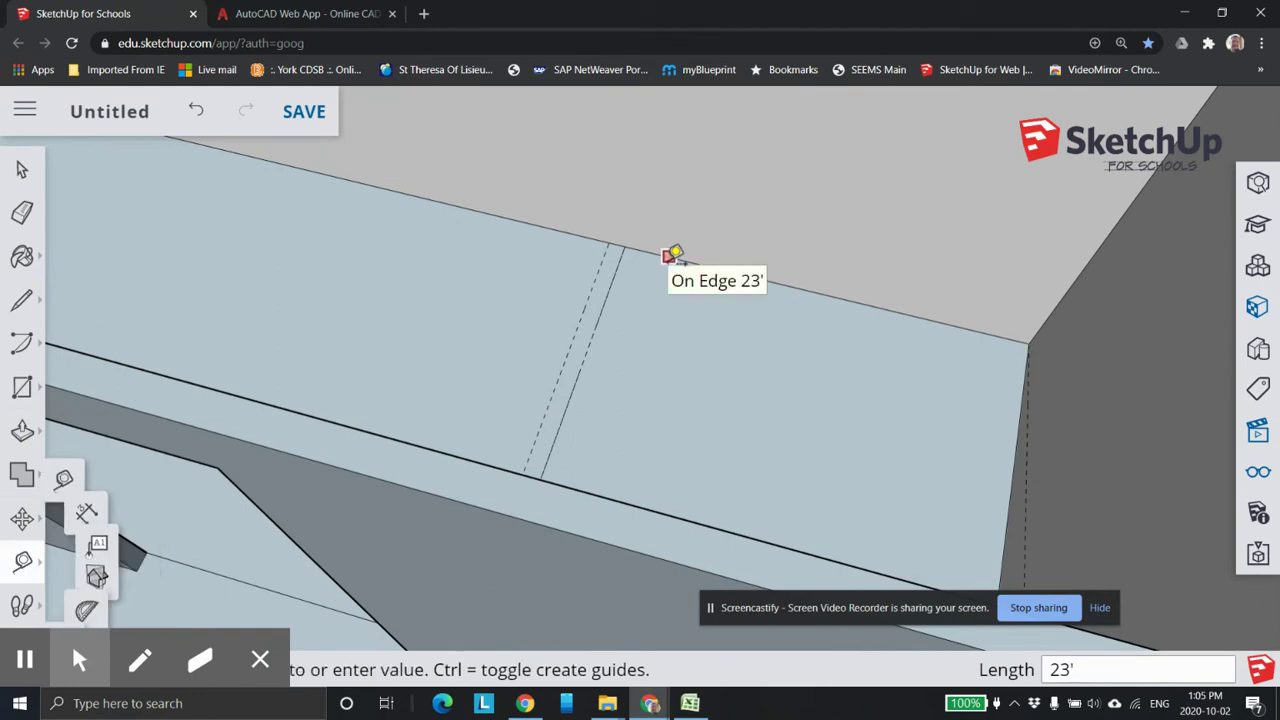
pyautogui.click(641, 347)
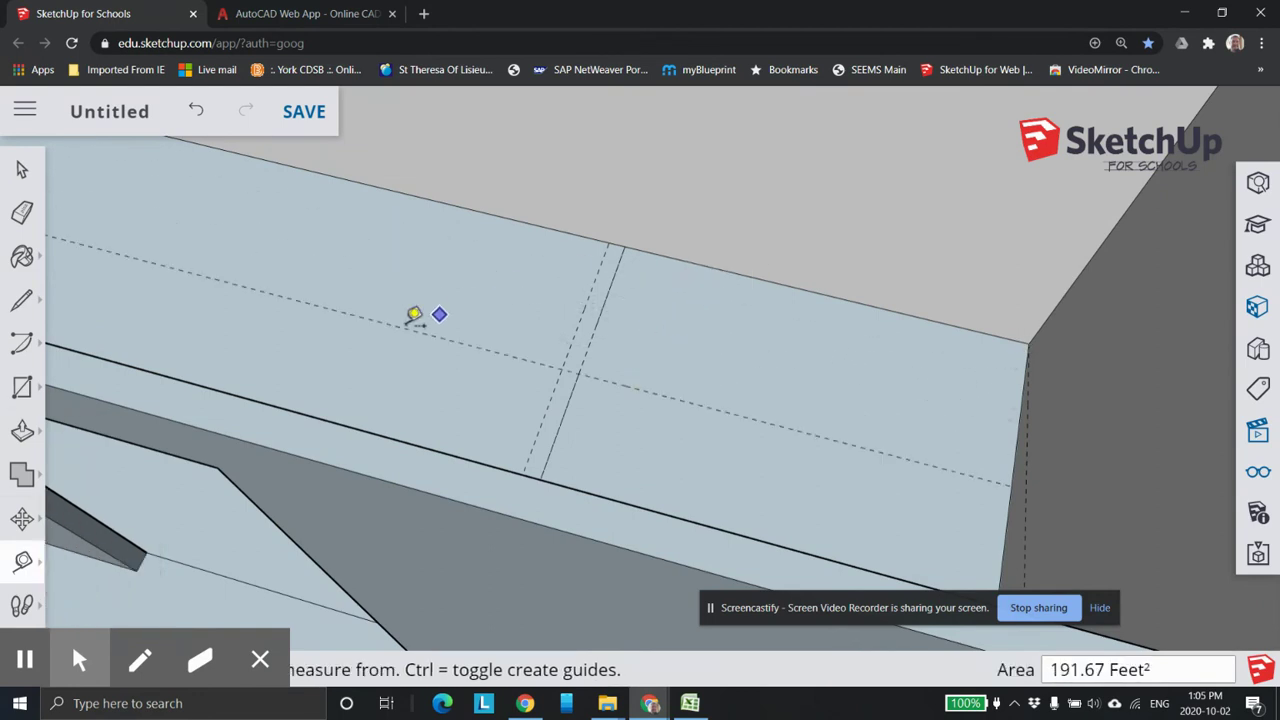
# - Draw a 4" by 3' rectangle between the guides against the rear wall as the partition's footprint
pyautogui.click(20, 392)
pyautogui.click(608, 244)
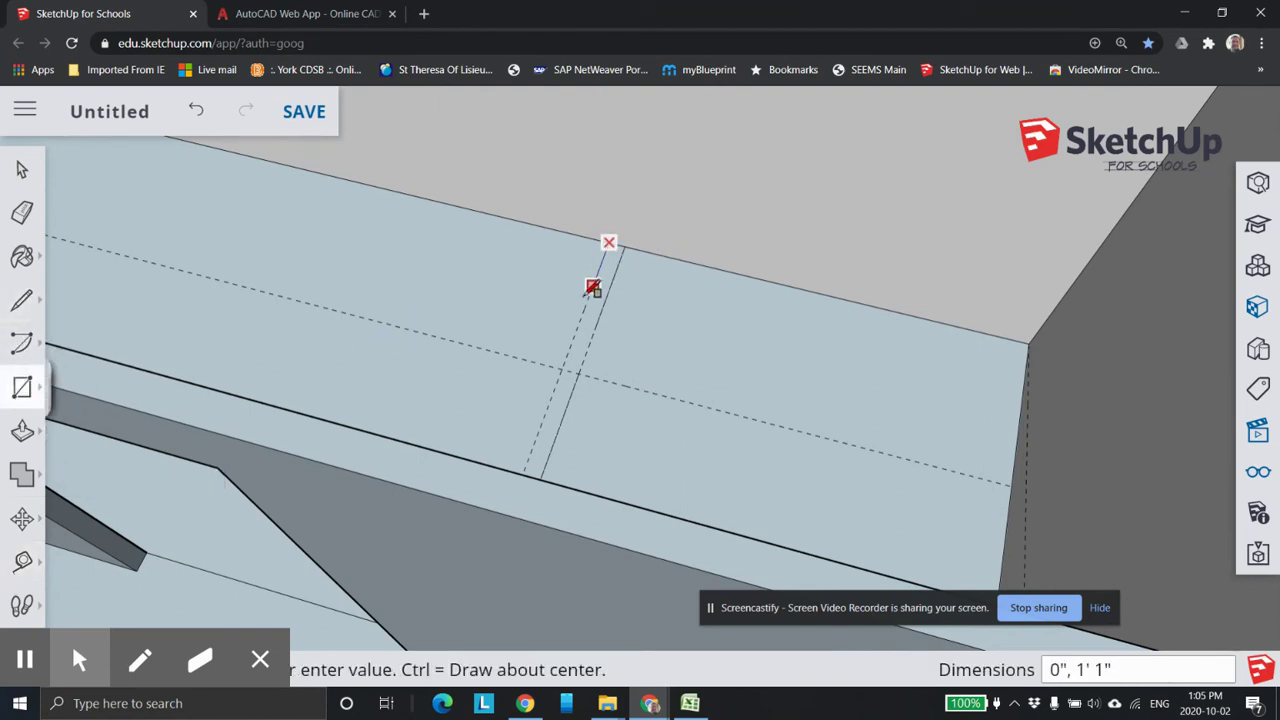
pyautogui.click(568, 369)
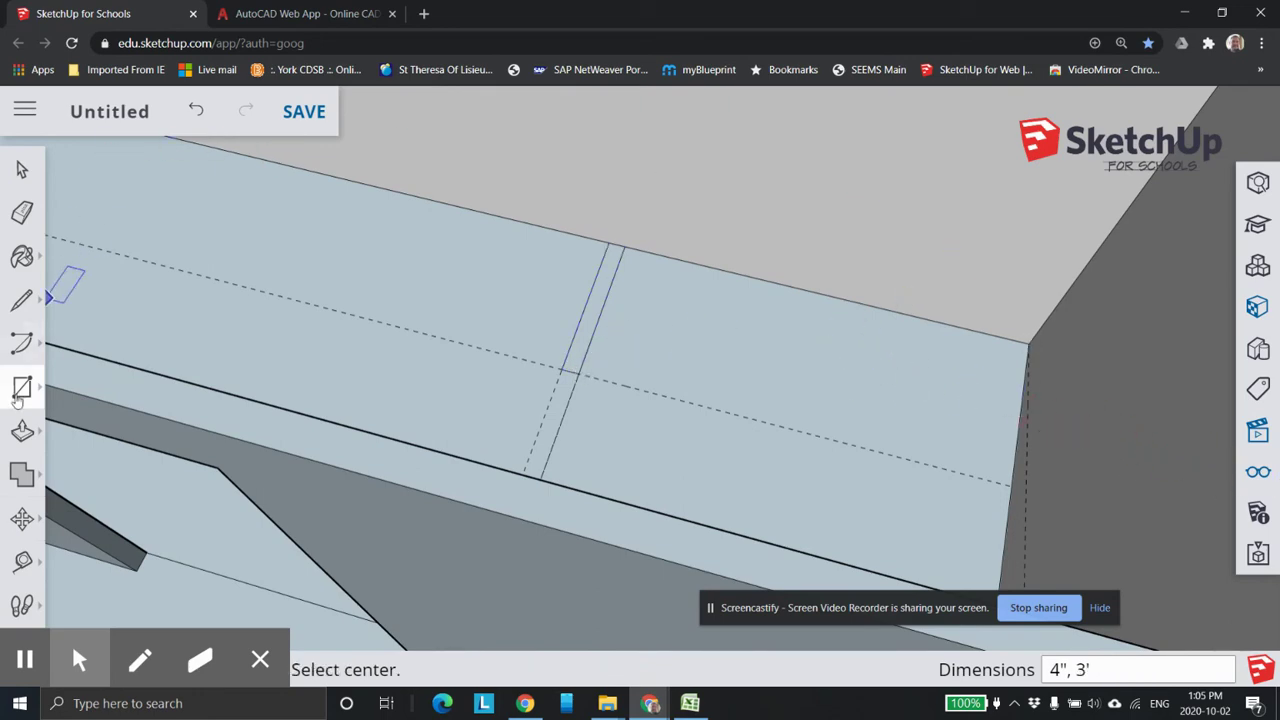
# - Try to Push/Pull the partition footprint up 9' to the top of the rear wall, and undo the extrusion
pyautogui.click(22, 430)
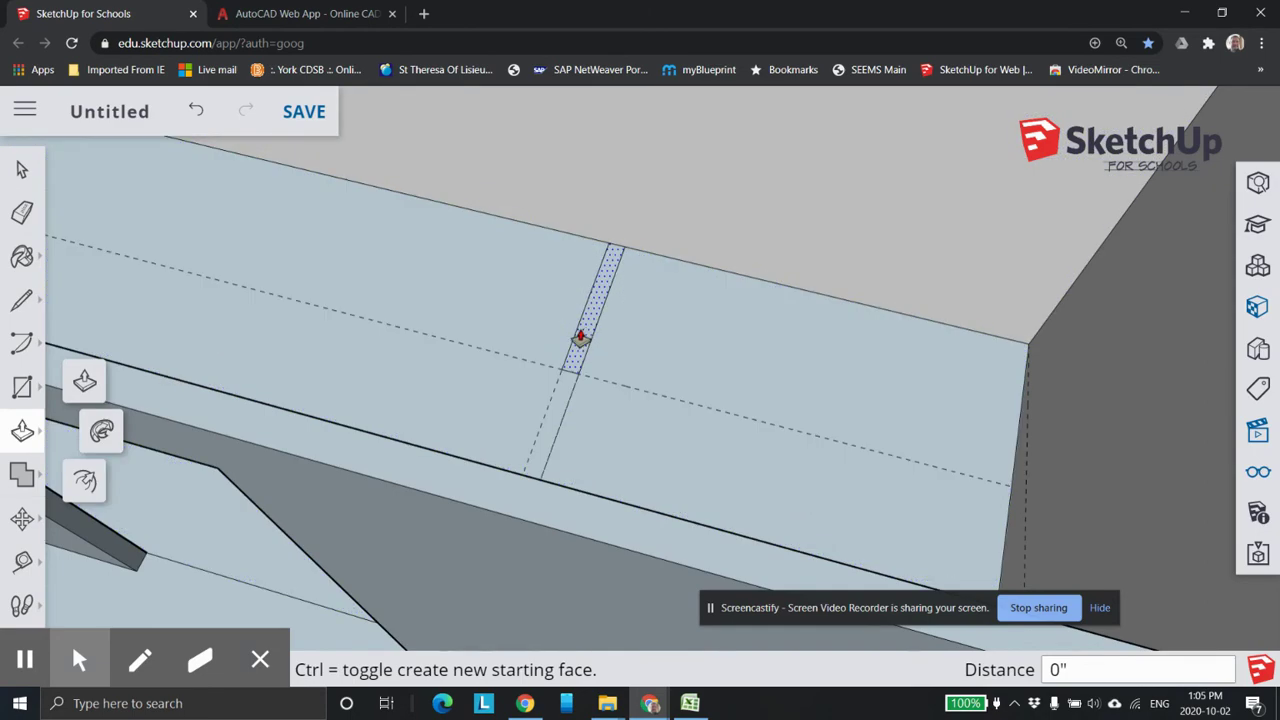
pyautogui.scroll(-6, 580, 337)
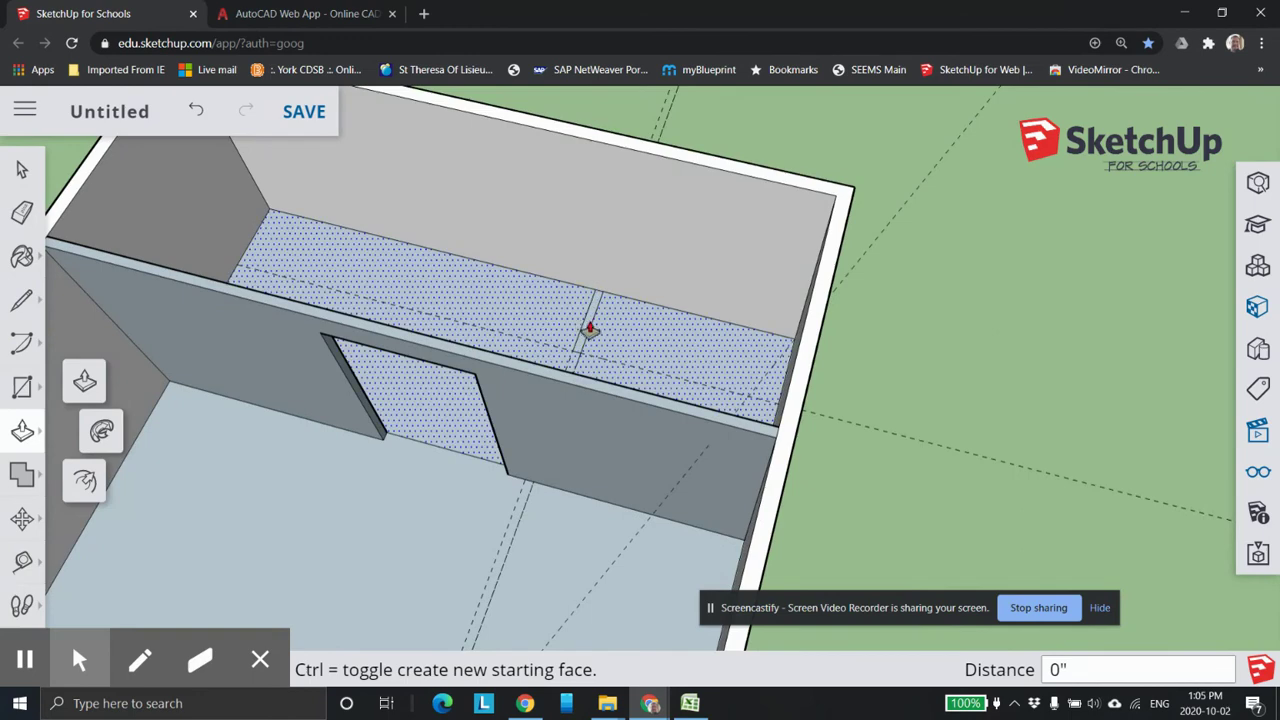
pyautogui.click(587, 331)
pyautogui.click(665, 148)
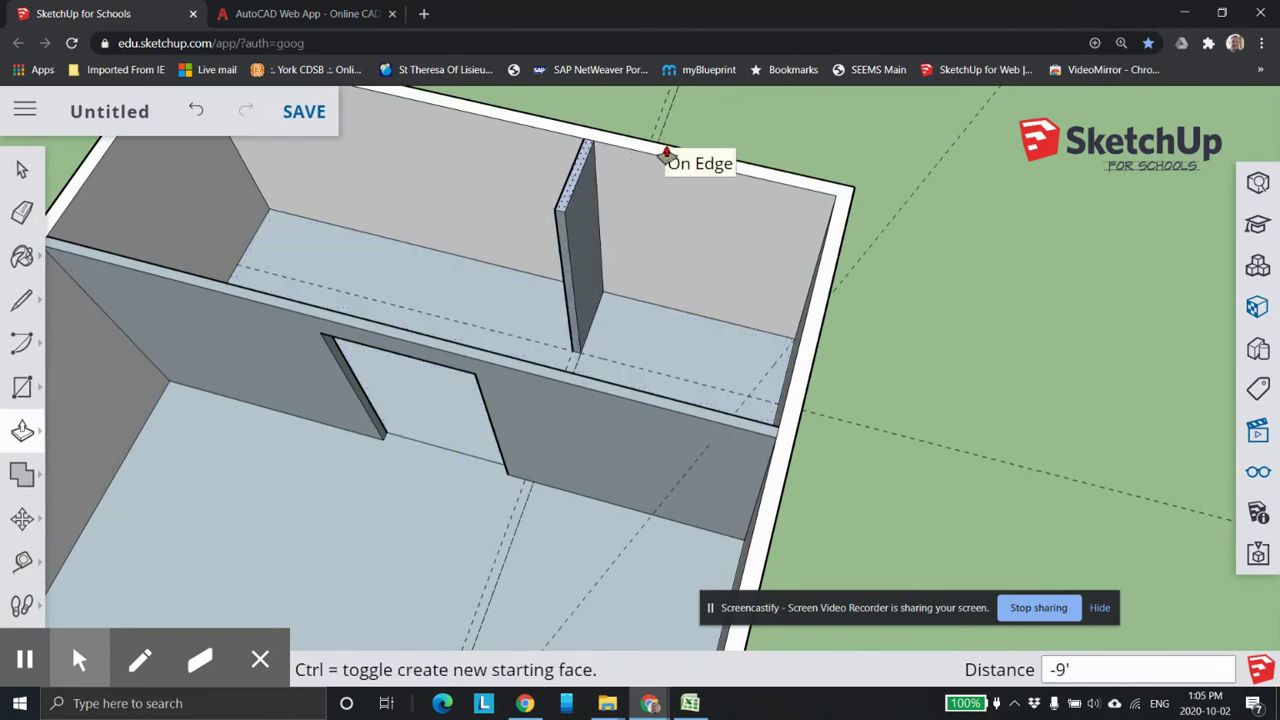
pyautogui.scroll(-2, 612, 288)
pyautogui.scroll(2, 610, 290)
pyautogui.scroll(2, 605, 323)
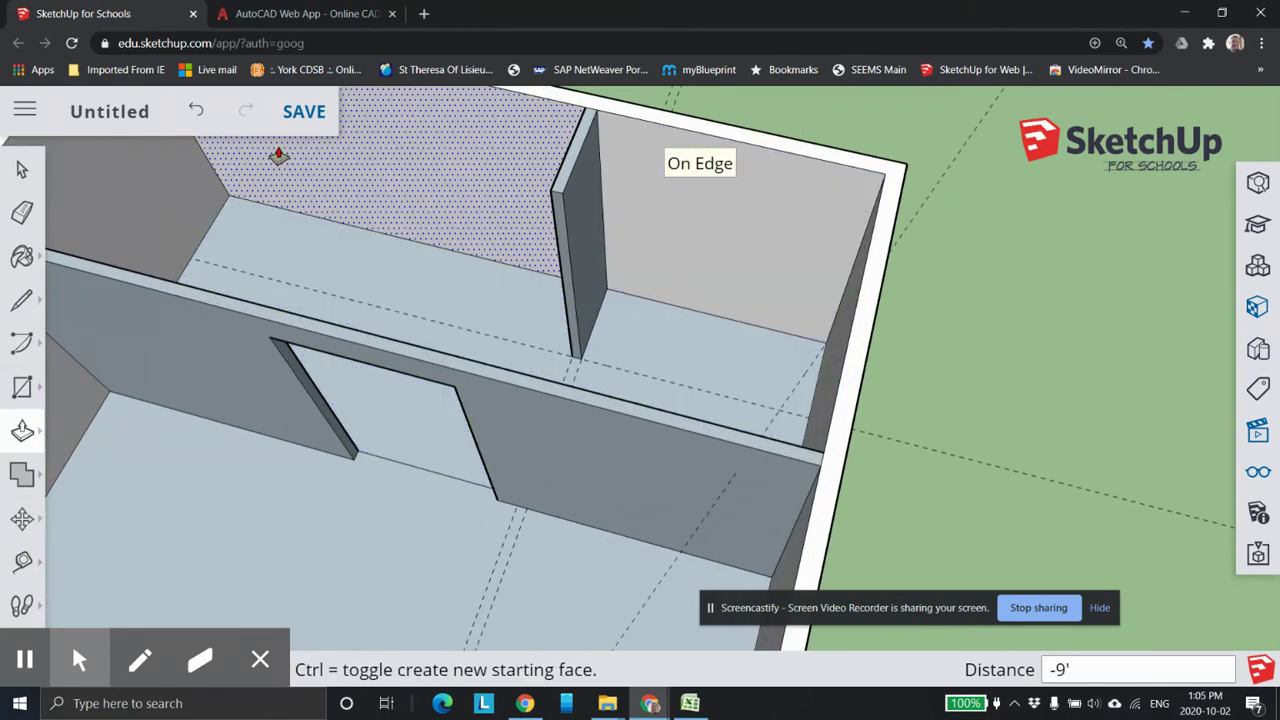
pyautogui.click(197, 112)
pyautogui.scroll(6, 593, 356)
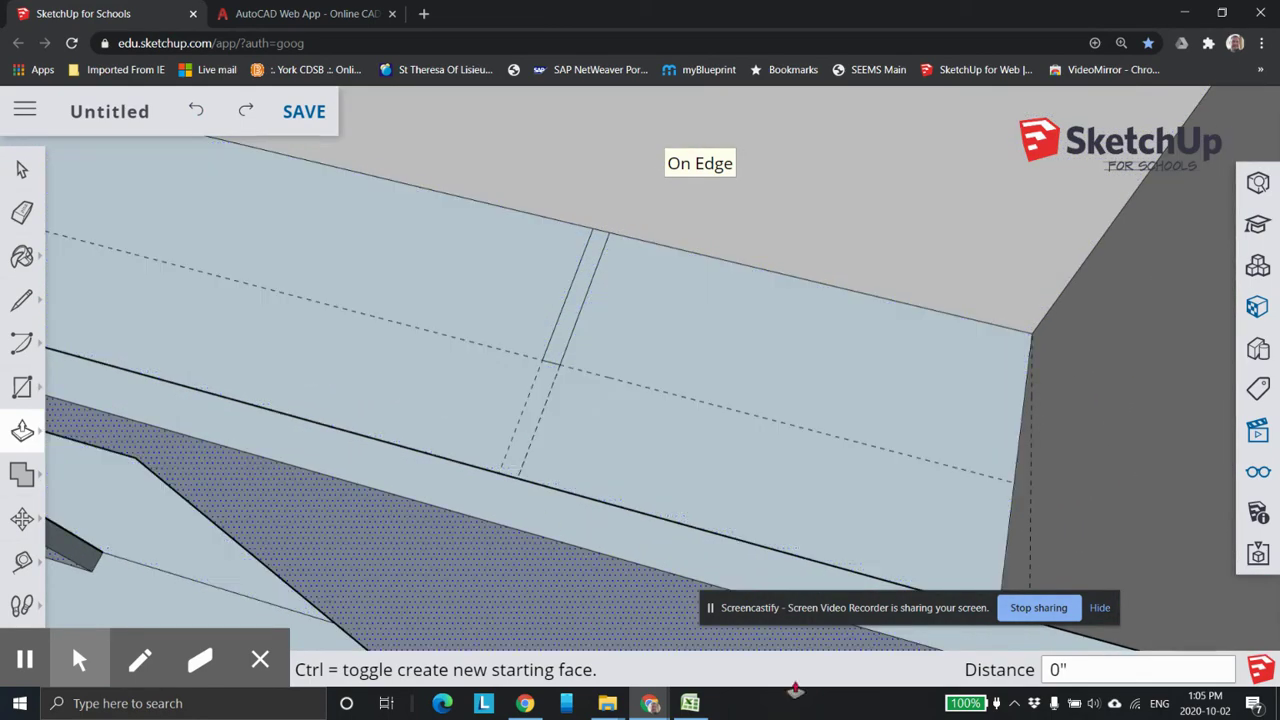
# - Switch to Excel to examine the bathroom partitions on the floor plan, and return to the SketchUp window
pyautogui.moveTo(650, 703)
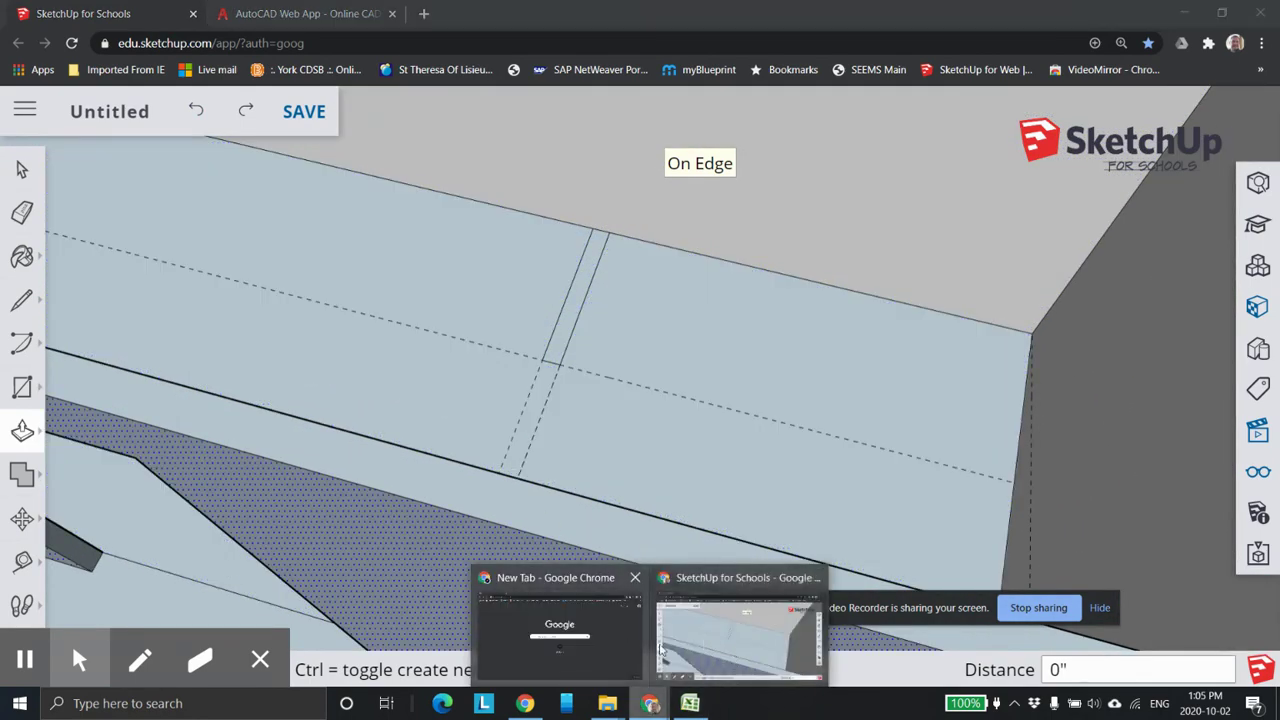
pyautogui.click(722, 649)
pyautogui.click(690, 701)
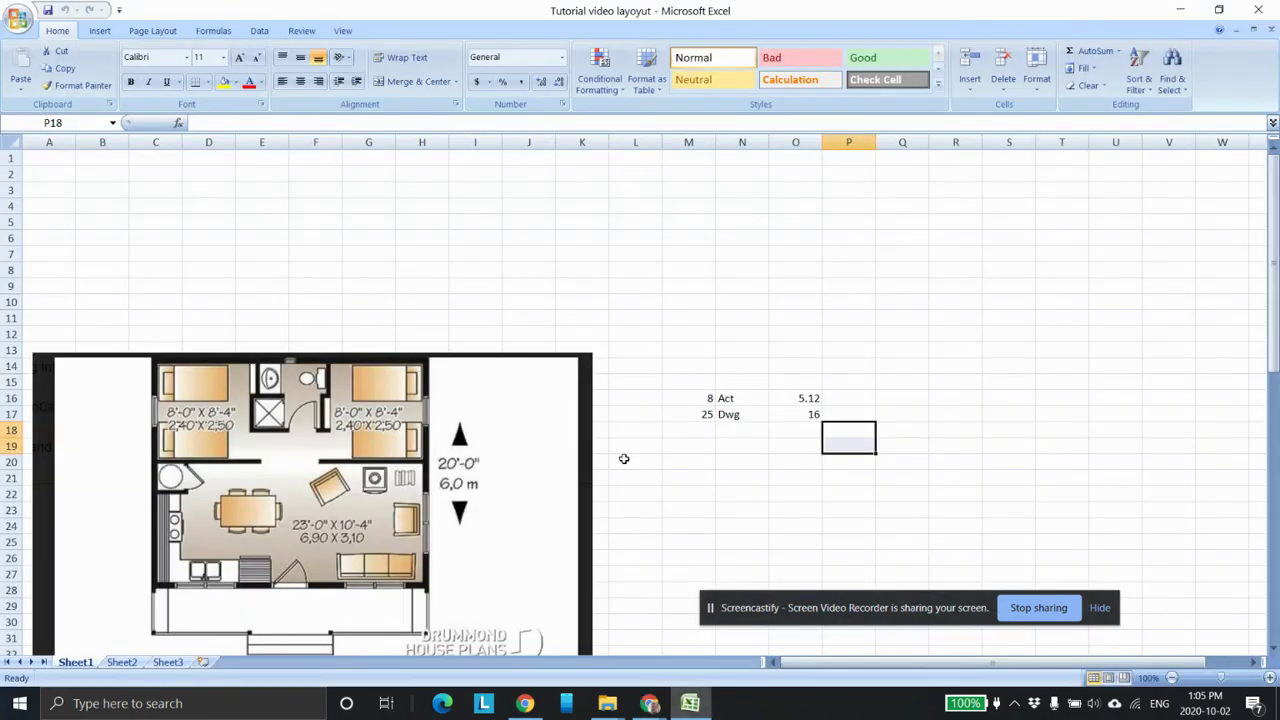
pyautogui.moveTo(645, 706)
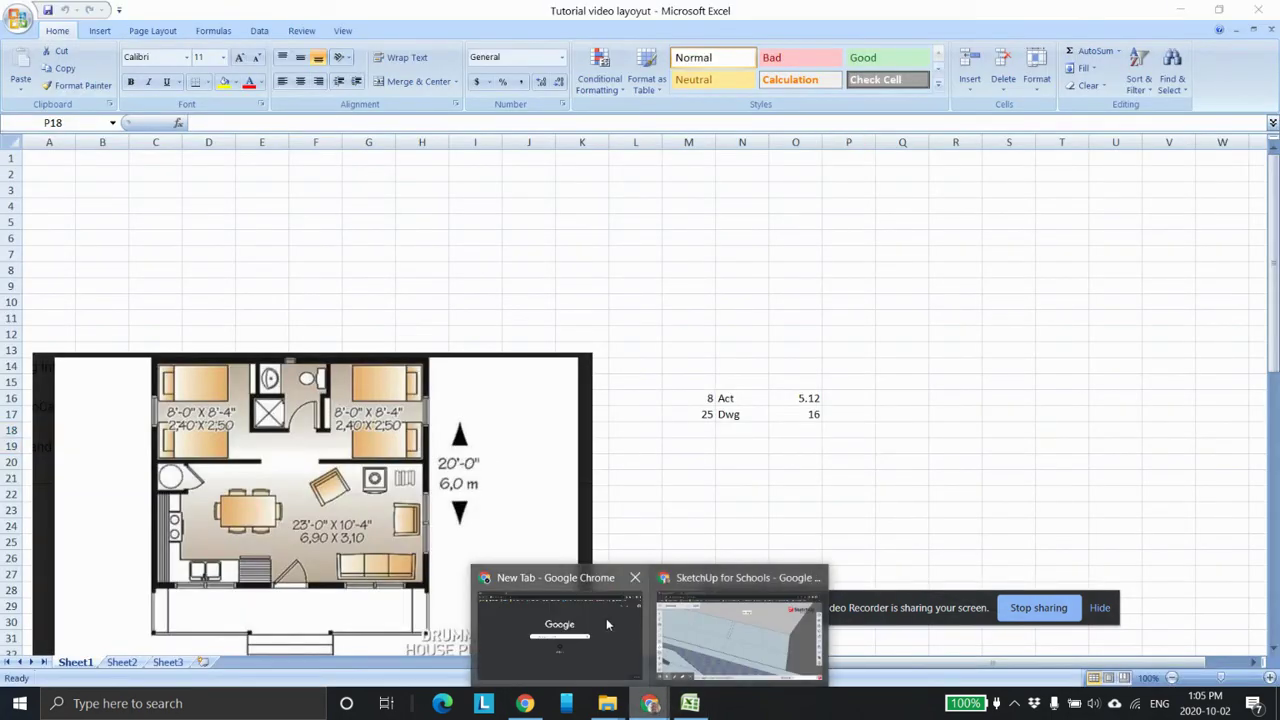
pyautogui.click(760, 640)
# - Switch to the AutoCAD drawing and measure the width of the partition's jog beside the bathroom door
pyautogui.click(290, 14)
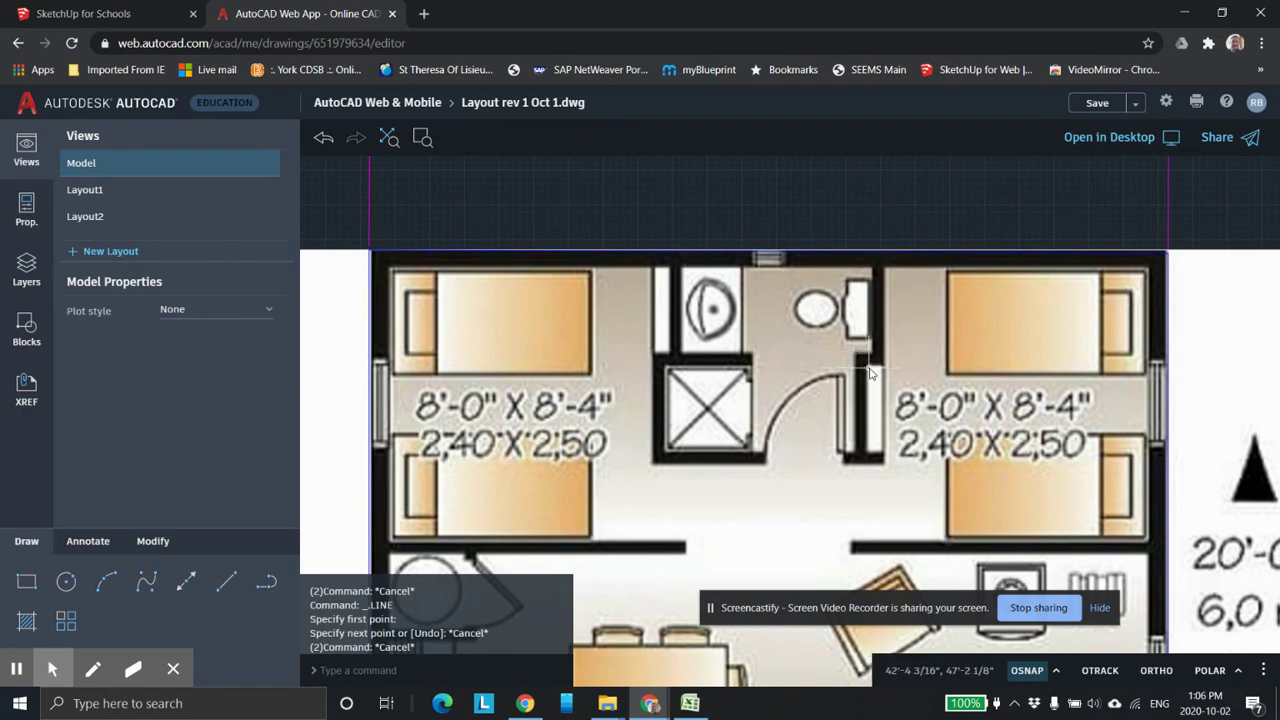
pyautogui.scroll(10, 872, 357)
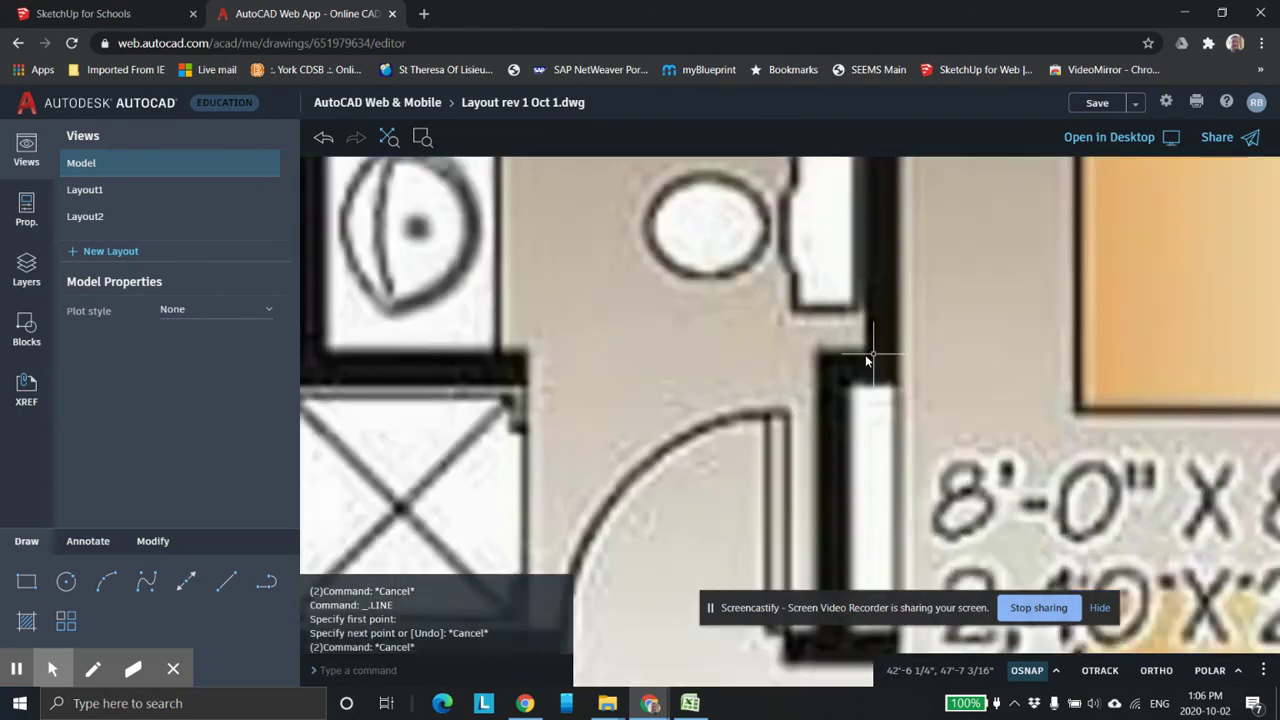
pyautogui.click(227, 586)
pyautogui.click(227, 586)
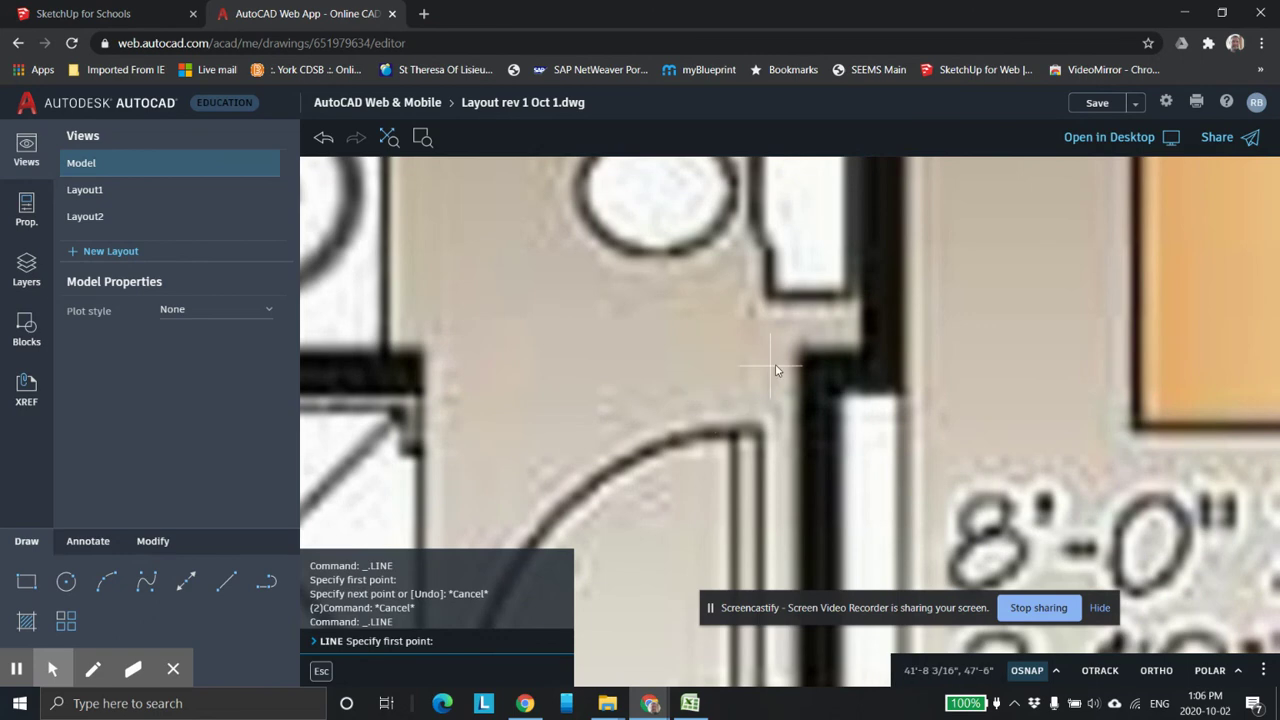
pyautogui.click(862, 349)
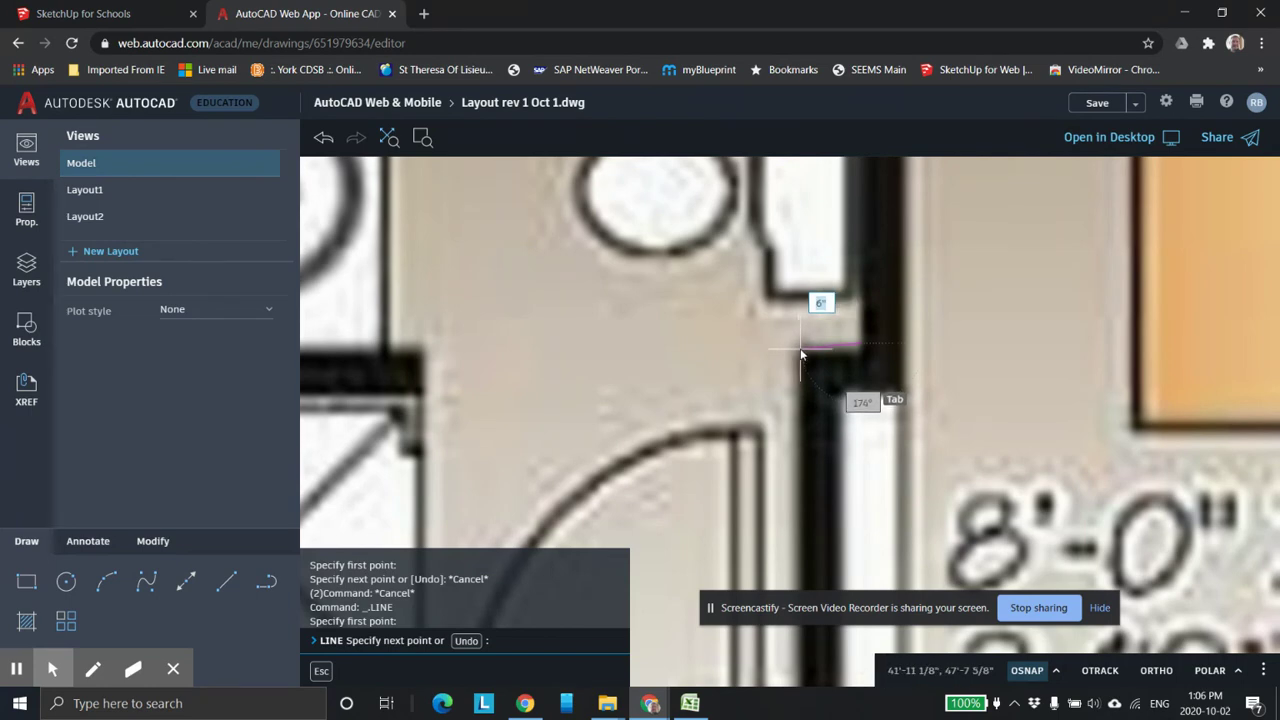
pyautogui.press('Escape')
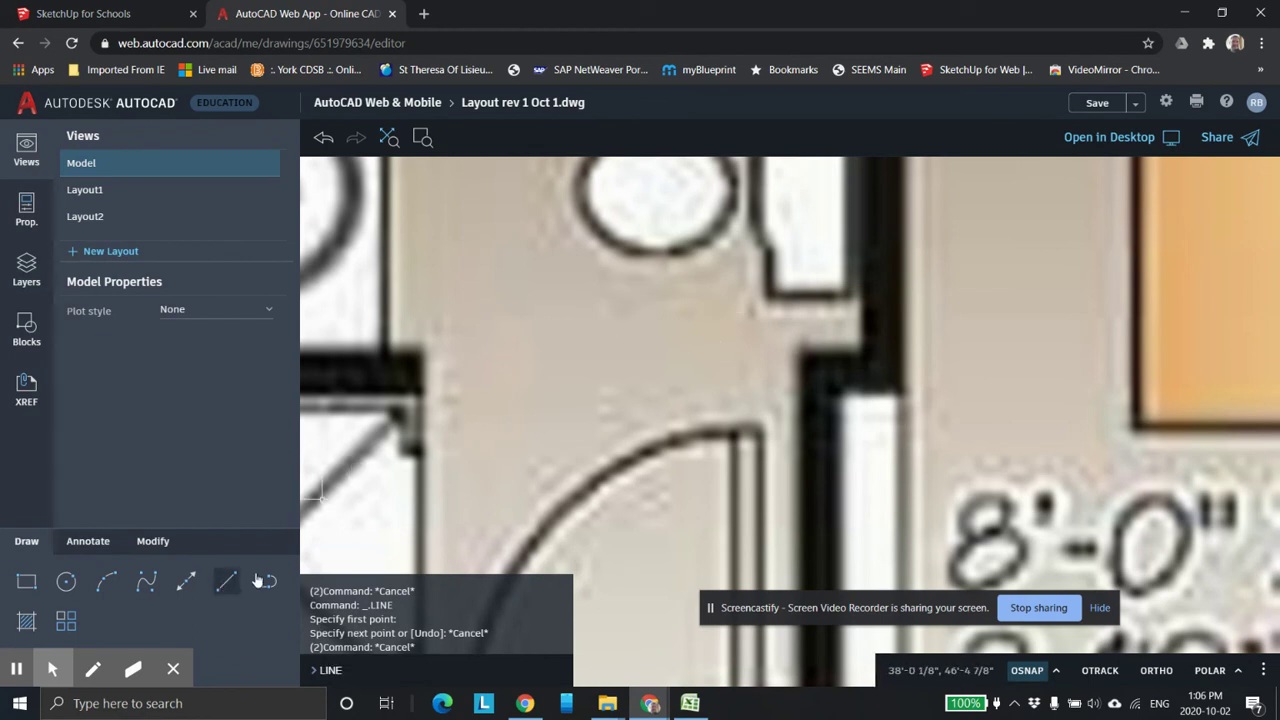
pyautogui.click(230, 581)
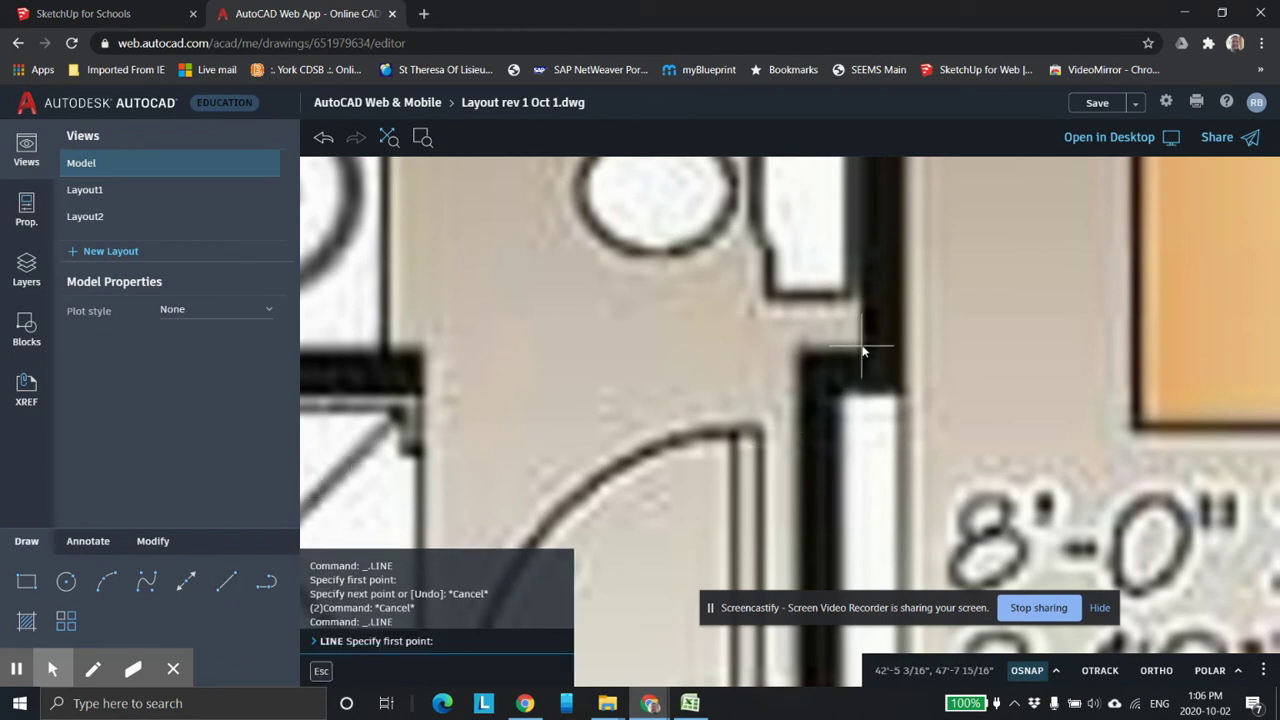
pyautogui.click(863, 350)
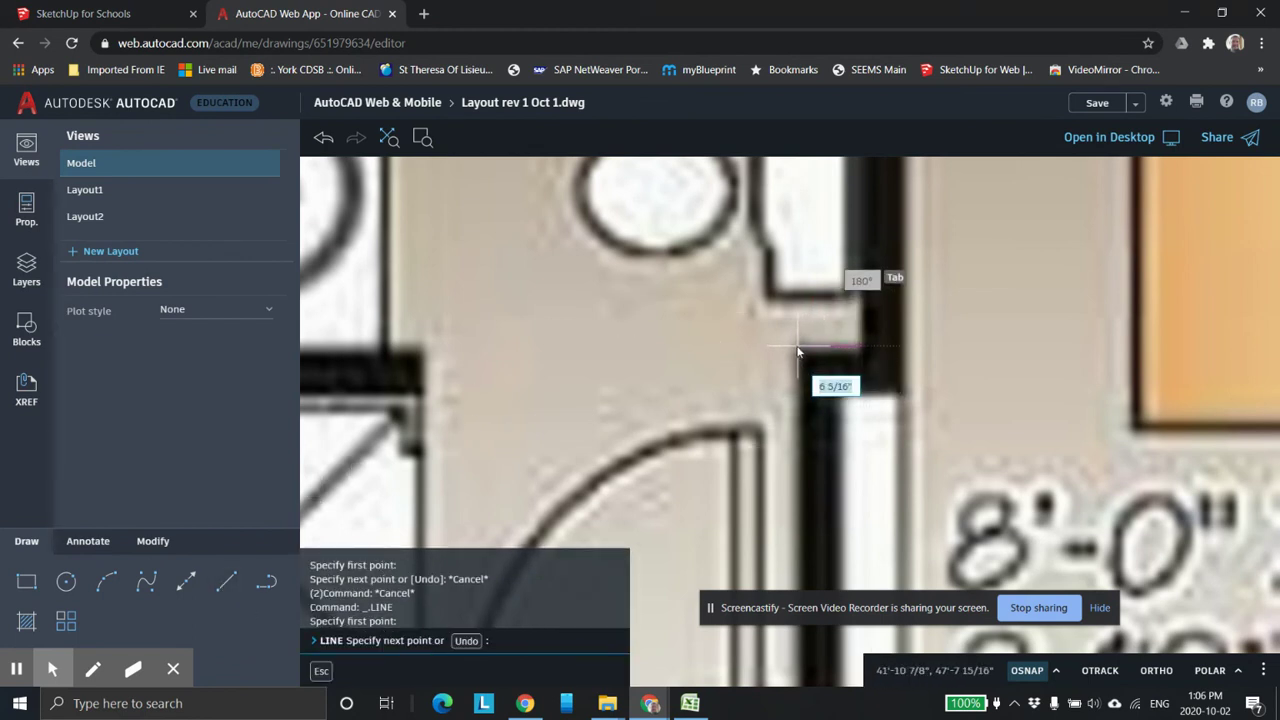
pyautogui.press('Escape')
# - Return to SketchUp and place a guide parallel to the 3' partition footprint, 6" out from its bathroom-side edge
pyautogui.click(100, 13)
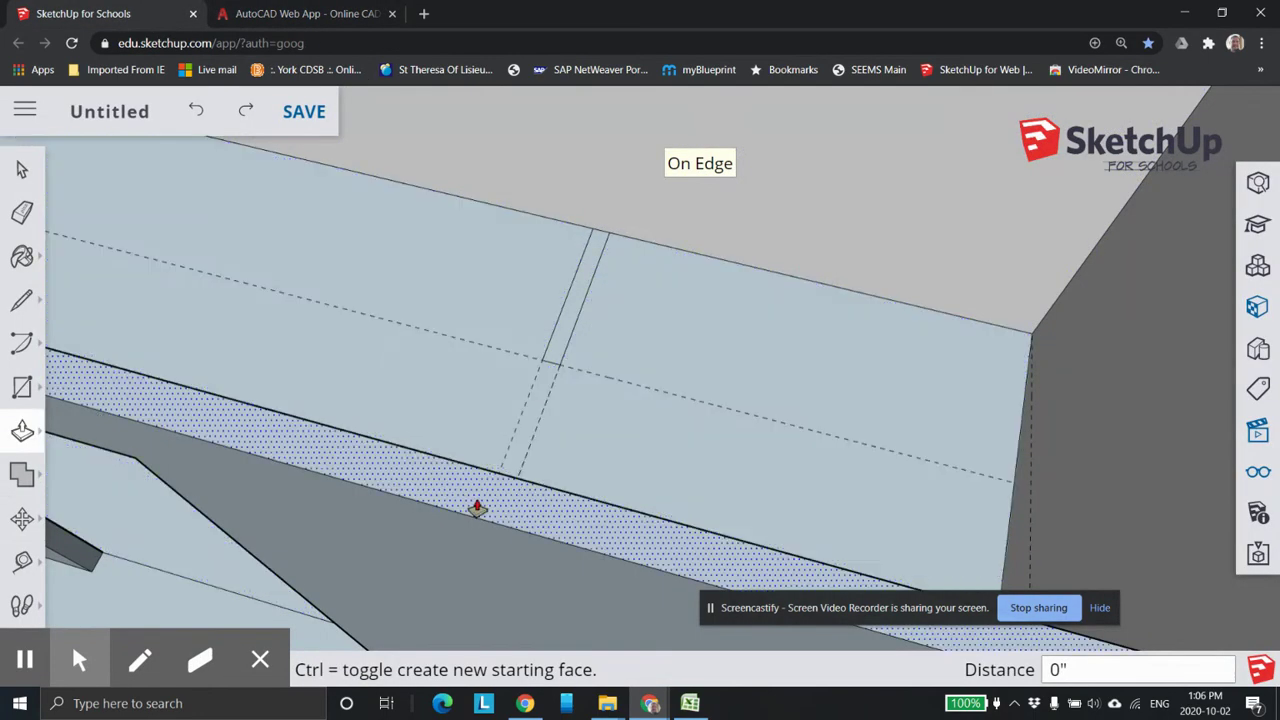
pyautogui.click(22, 560)
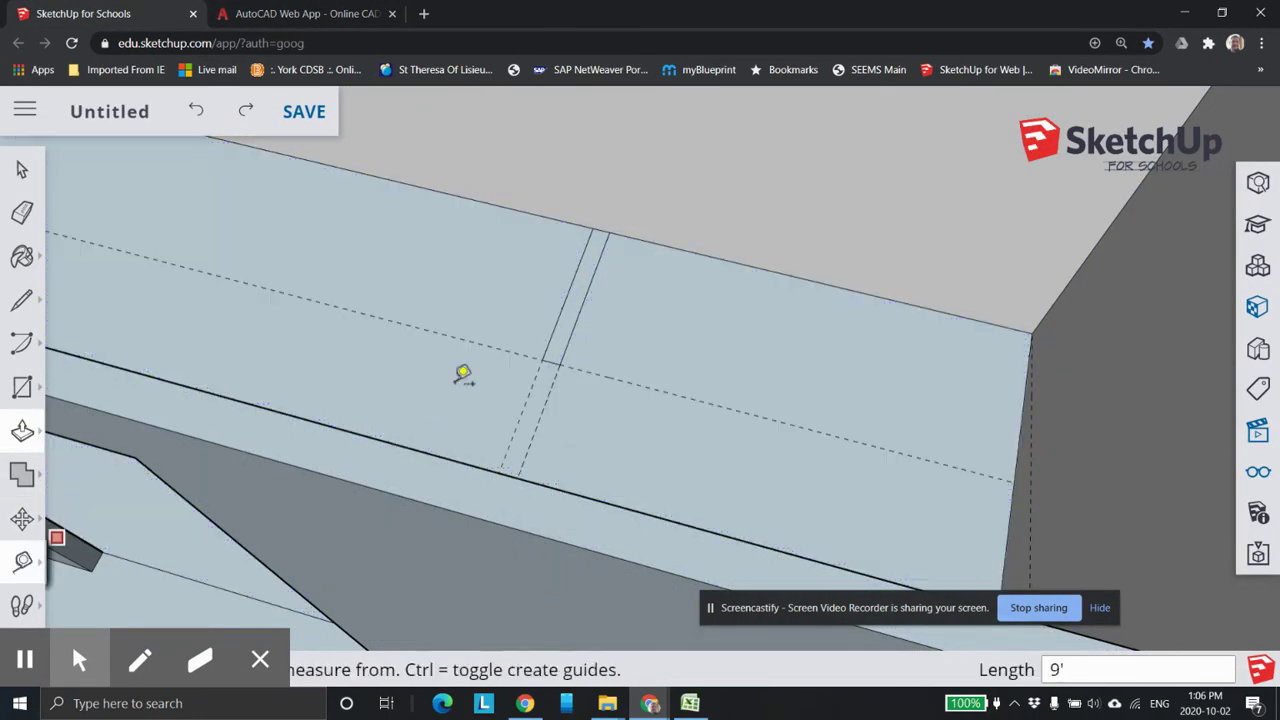
pyautogui.scroll(3, 551, 337)
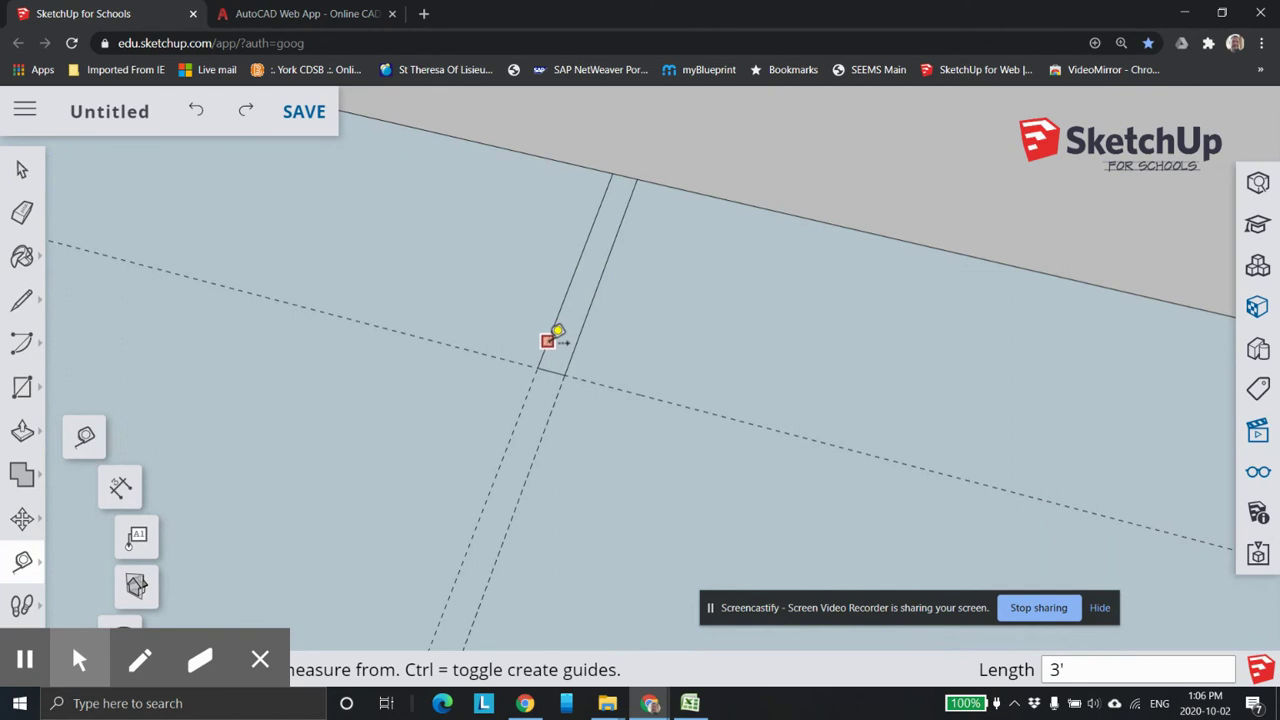
pyautogui.click(548, 340)
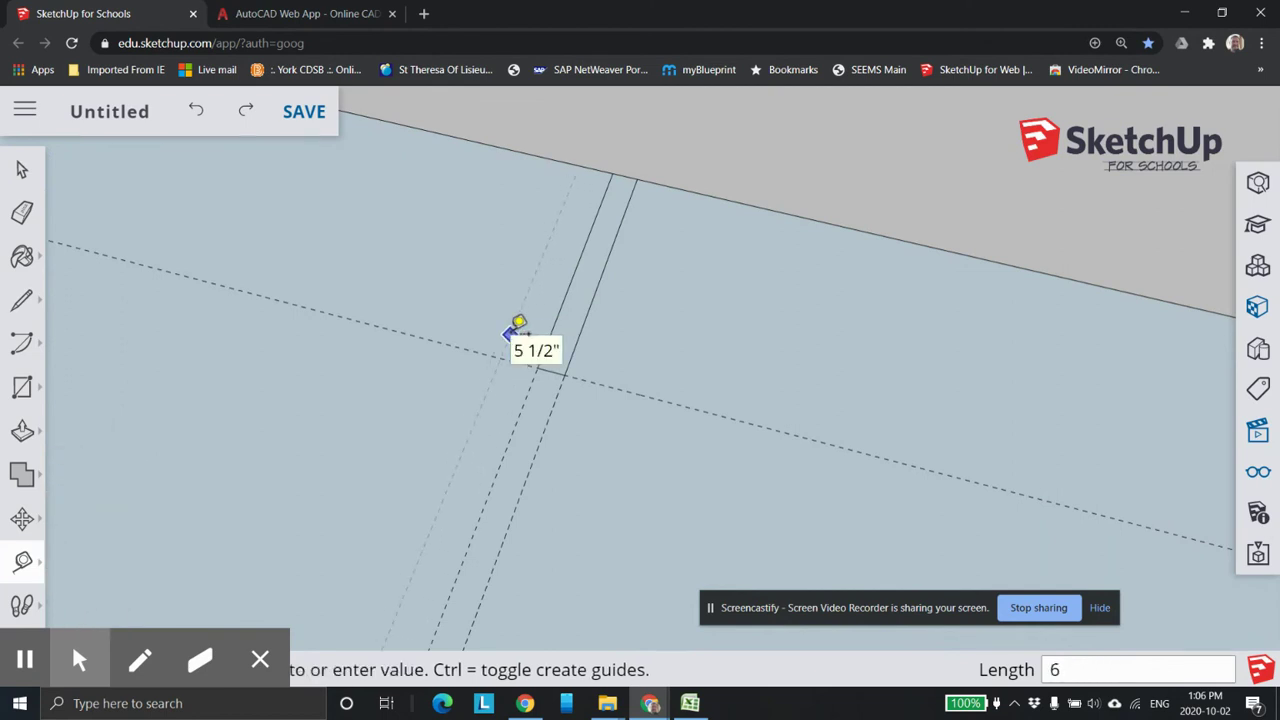
pyautogui.click(517, 326)
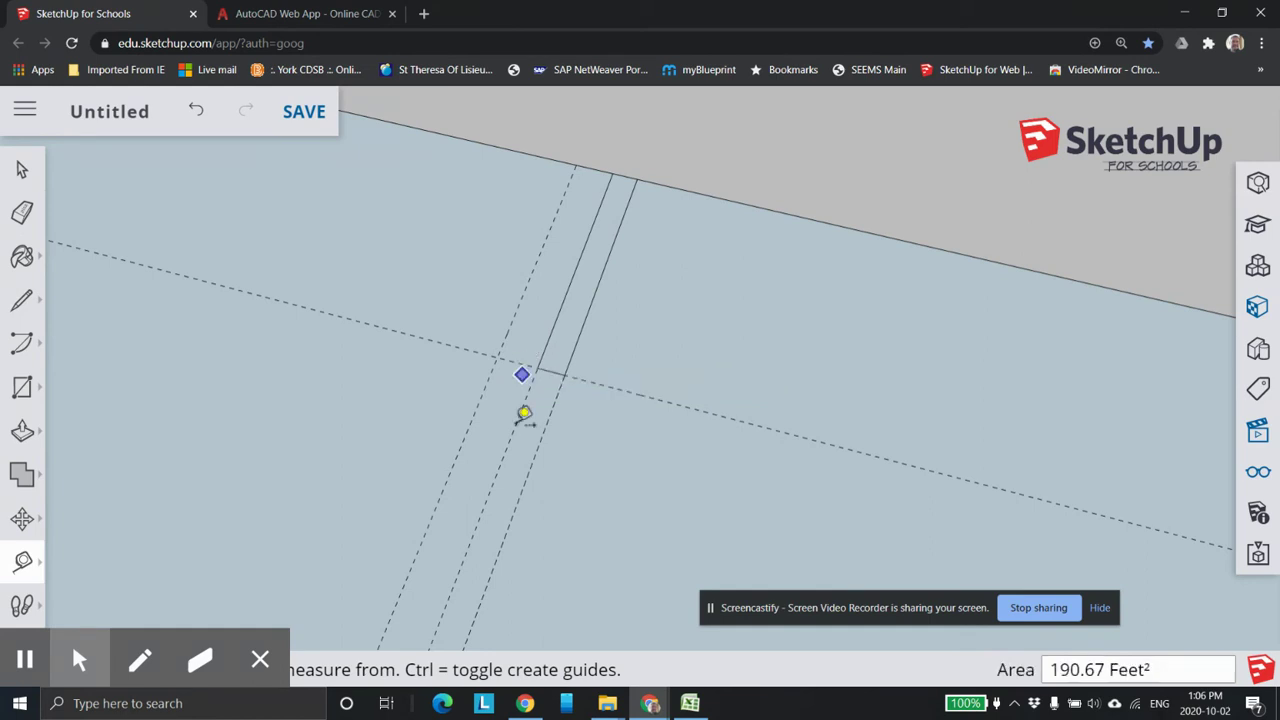
# - Check the jog's thickness in the AutoCAD drawing, and place a SketchUp guide 4" from the partition's end guide toward the rear wall
pyautogui.click(300, 14)
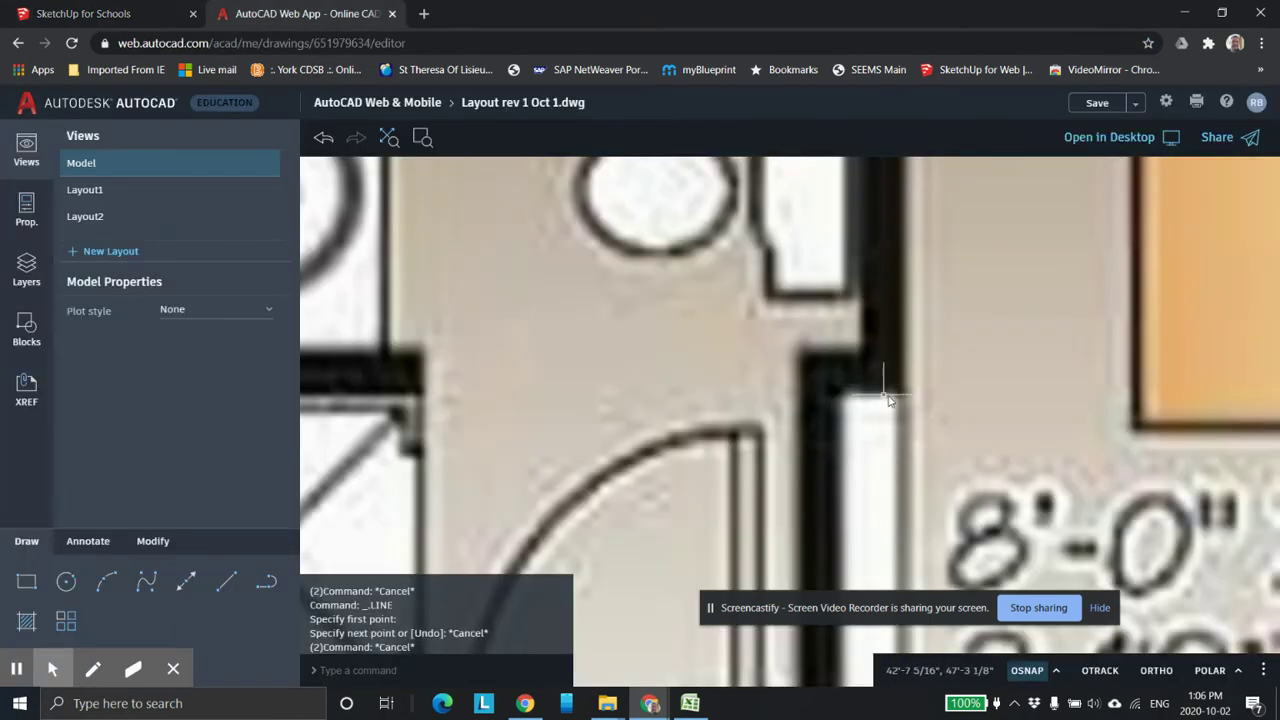
pyautogui.click(146, 17)
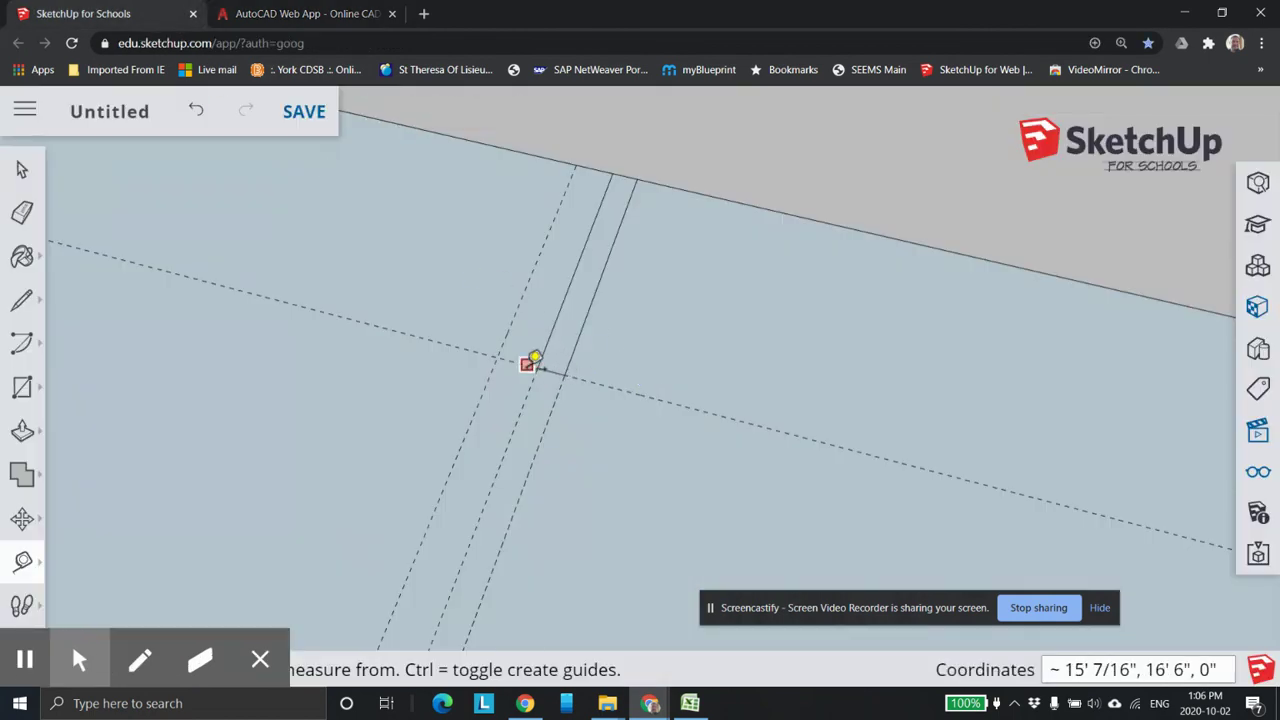
pyautogui.click(514, 361)
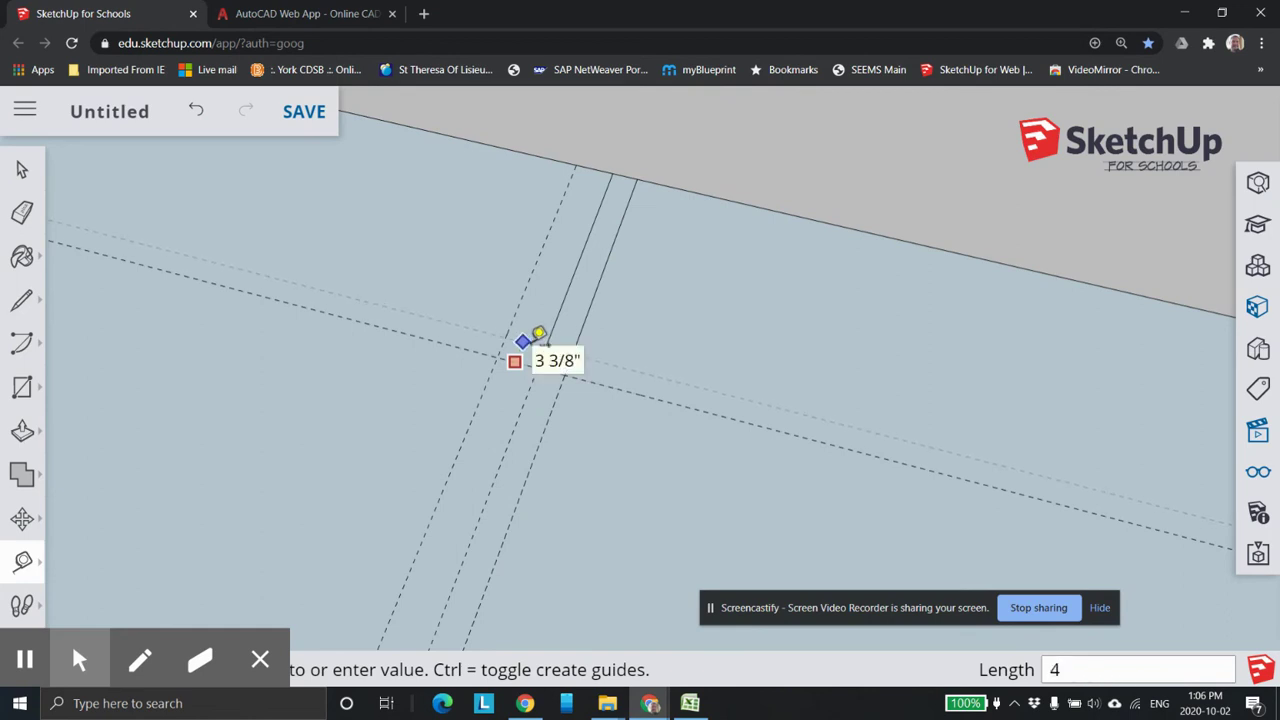
pyautogui.click(538, 333)
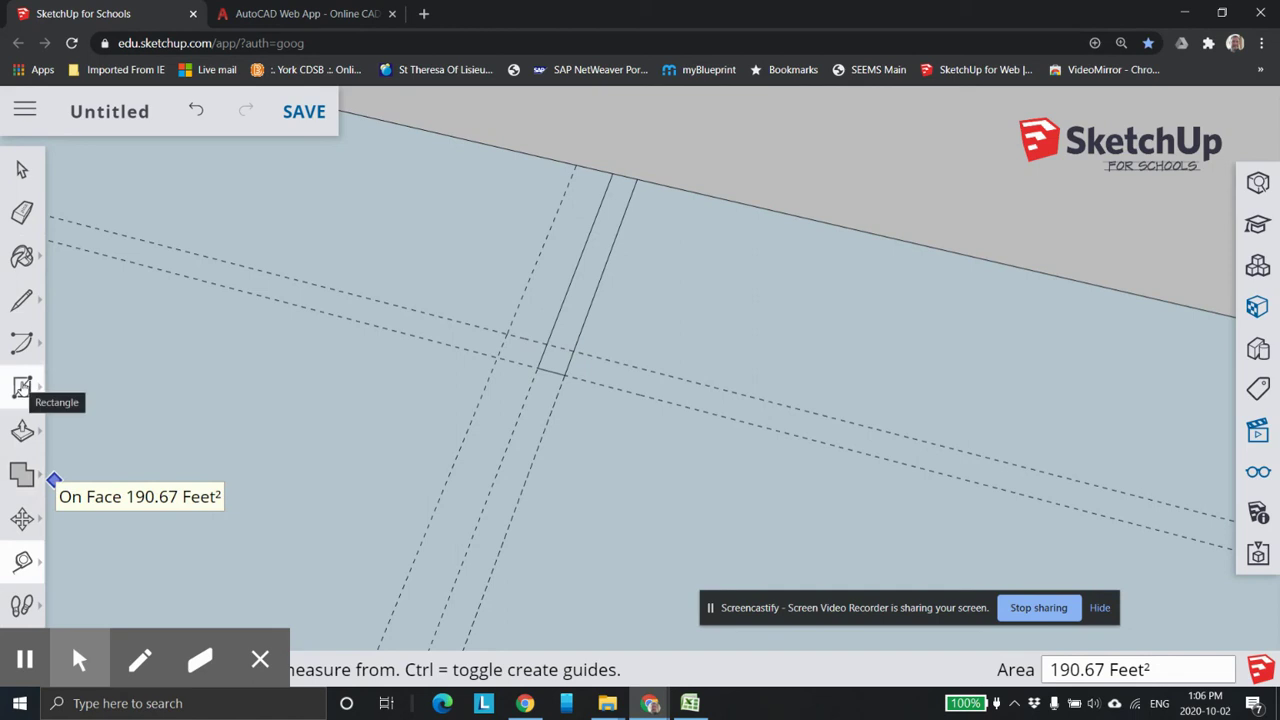
# - Draw a 6" by 4" rectangle between the guides at the partition's end as the jog's footprint
pyautogui.click(22, 386)
pyautogui.click(497, 357)
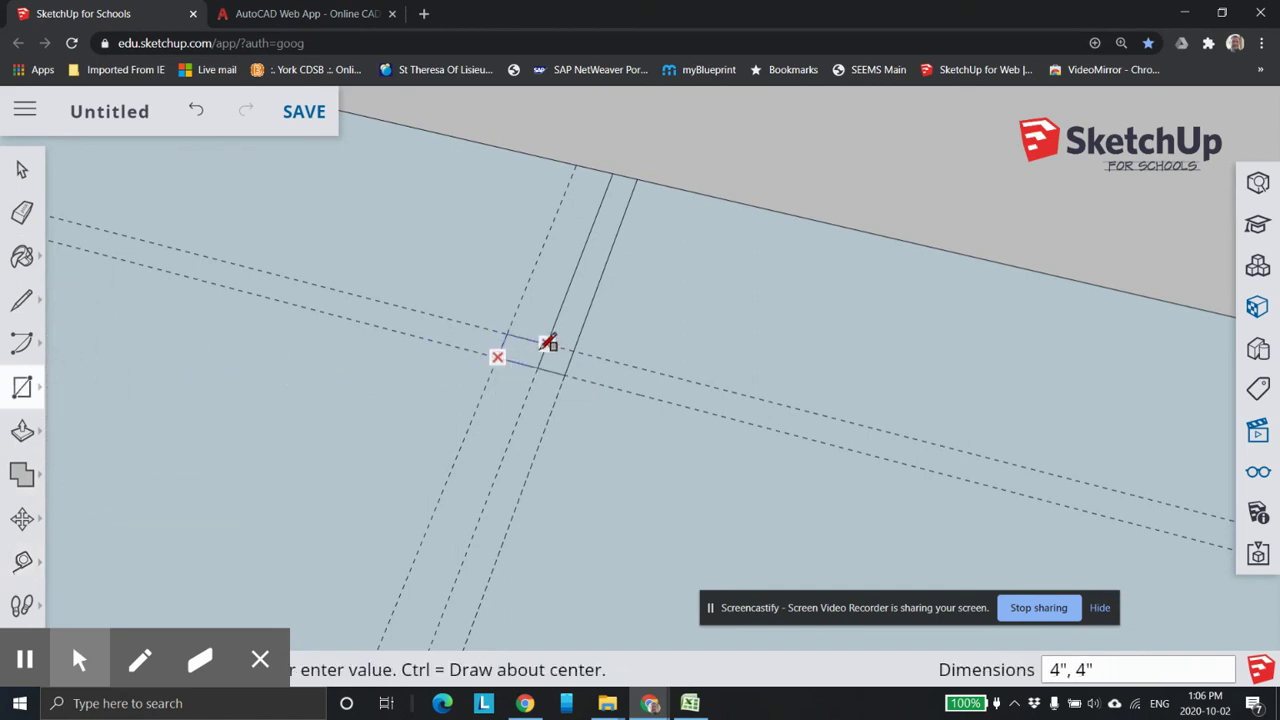
pyautogui.click(568, 350)
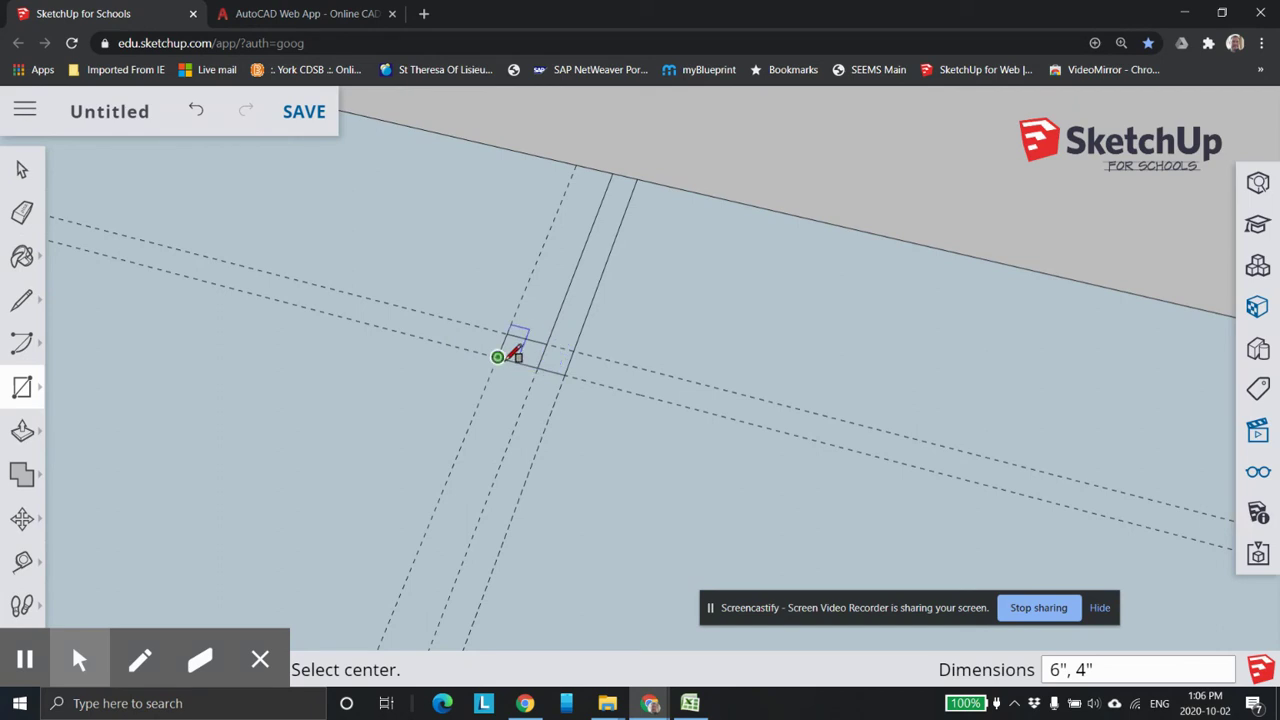
pyautogui.moveTo(629, 537); pyautogui.dragTo(643, 523, button='middle')
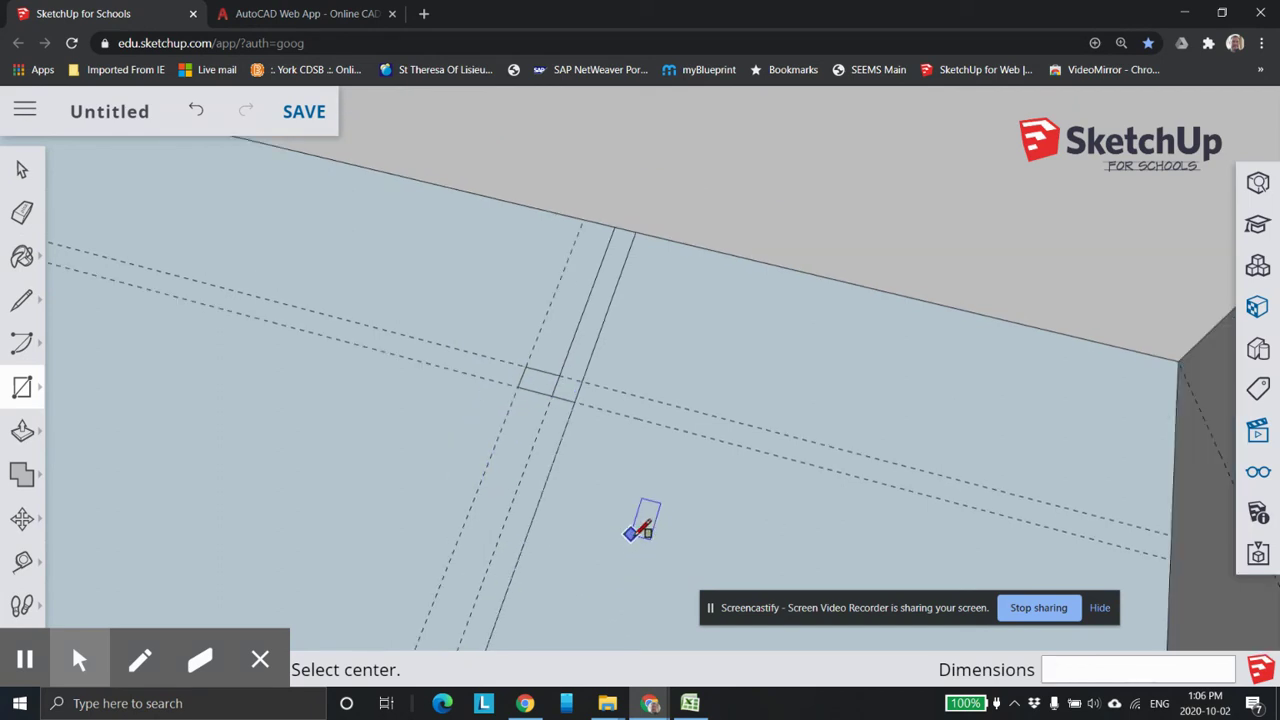
# - Examine how the partition continues past the jog beside the bathroom door on the Excel floor plan and the AutoCAD drawing
pyautogui.click(689, 704)
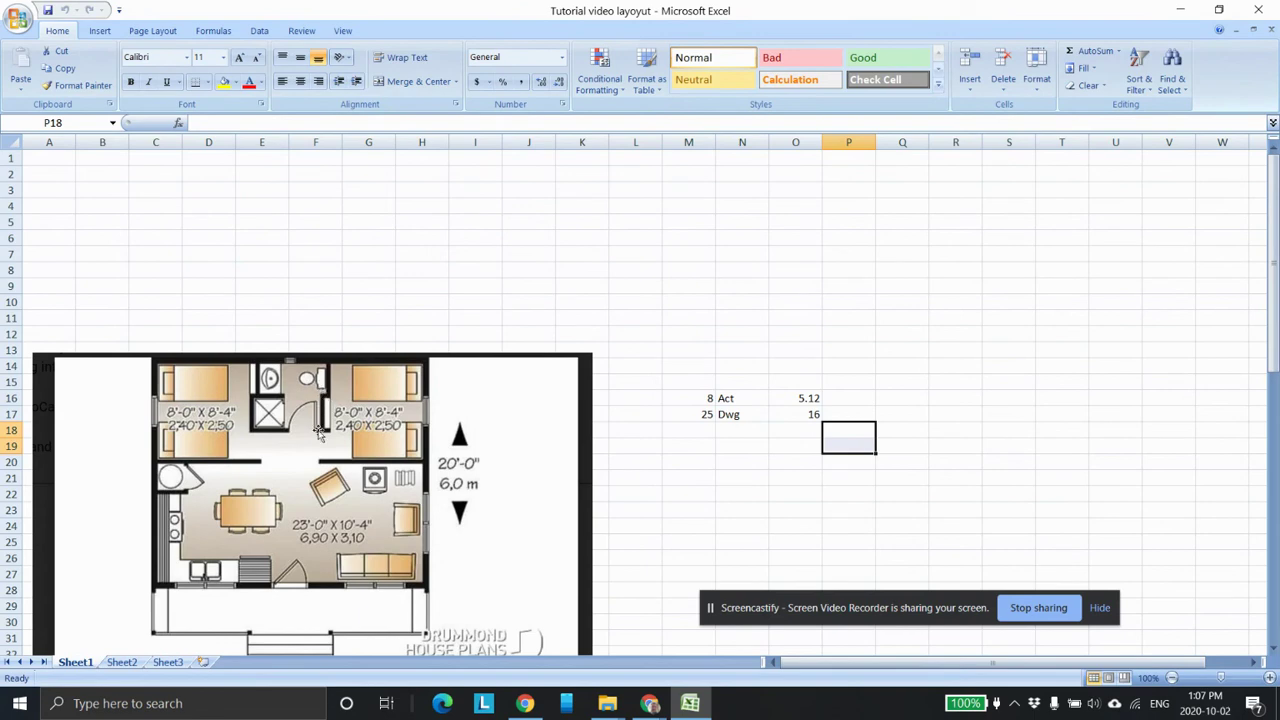
pyautogui.click(650, 704)
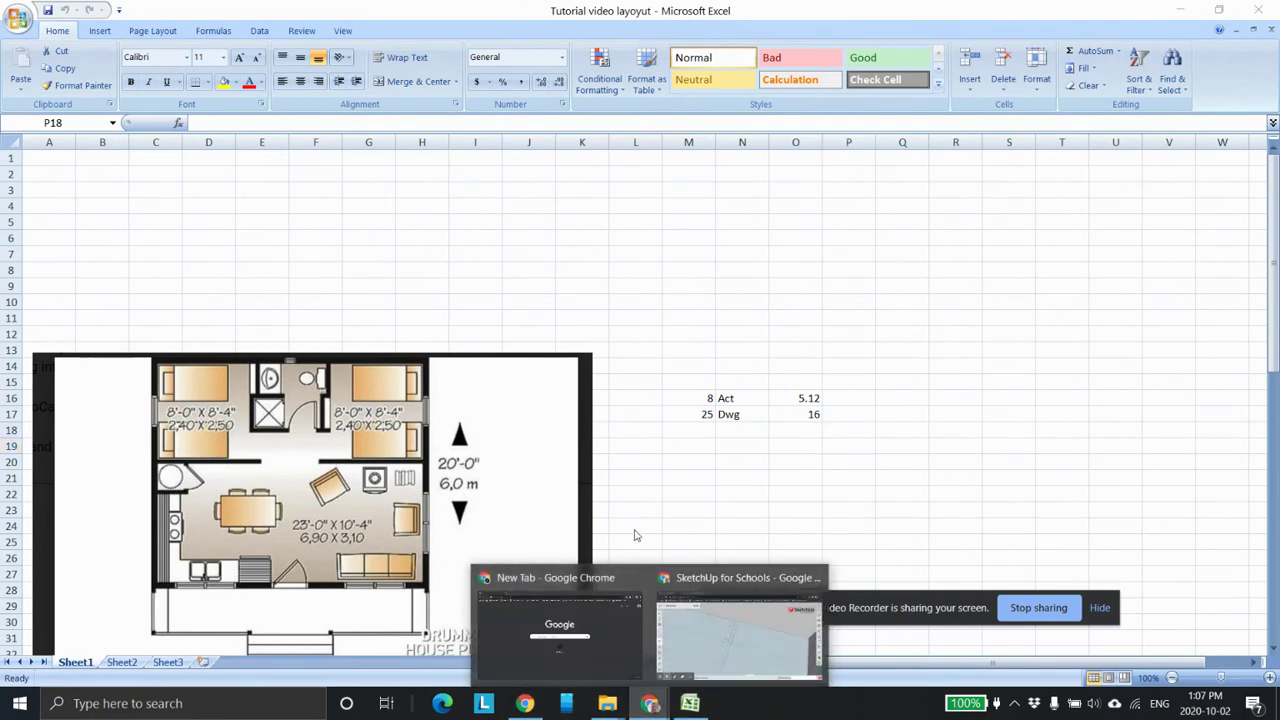
pyautogui.click(696, 625)
pyautogui.click(270, 16)
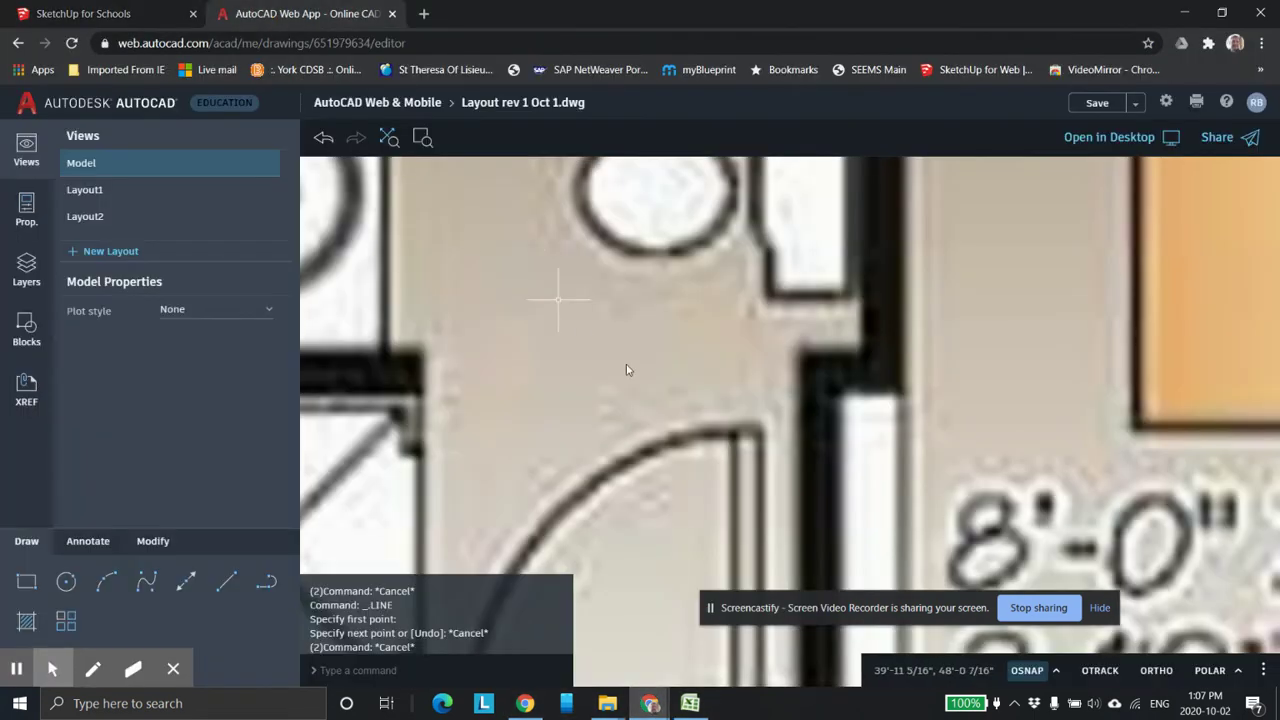
pyautogui.scroll(-3, 843, 418)
pyautogui.scroll(3, 849, 395)
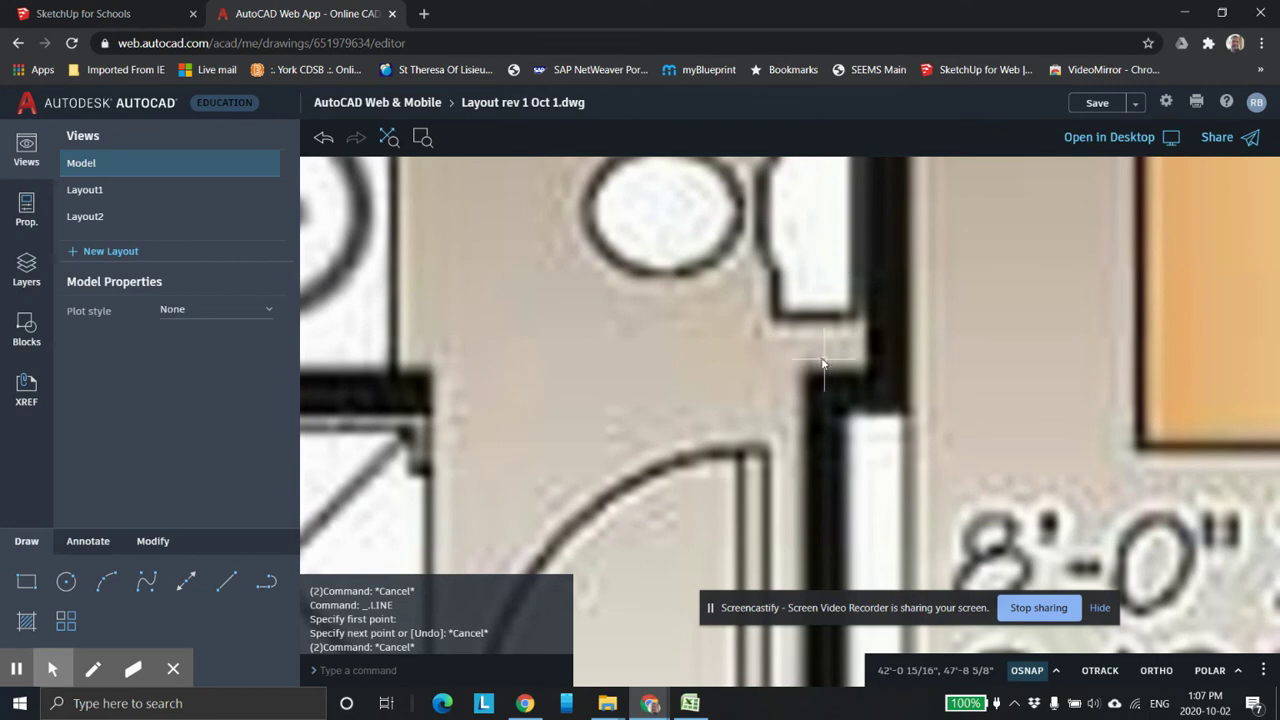
pyautogui.scroll(-2, 830, 385)
pyautogui.click(120, 14)
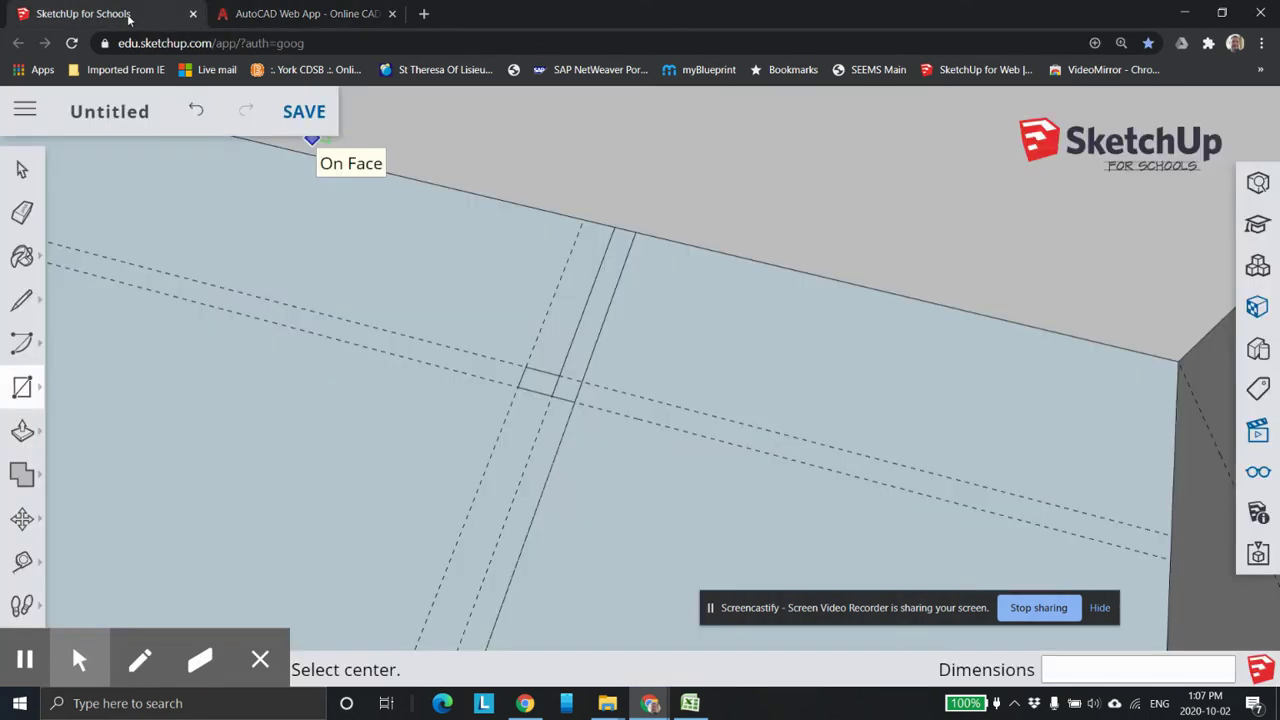
pyautogui.scroll(-2, 533, 360)
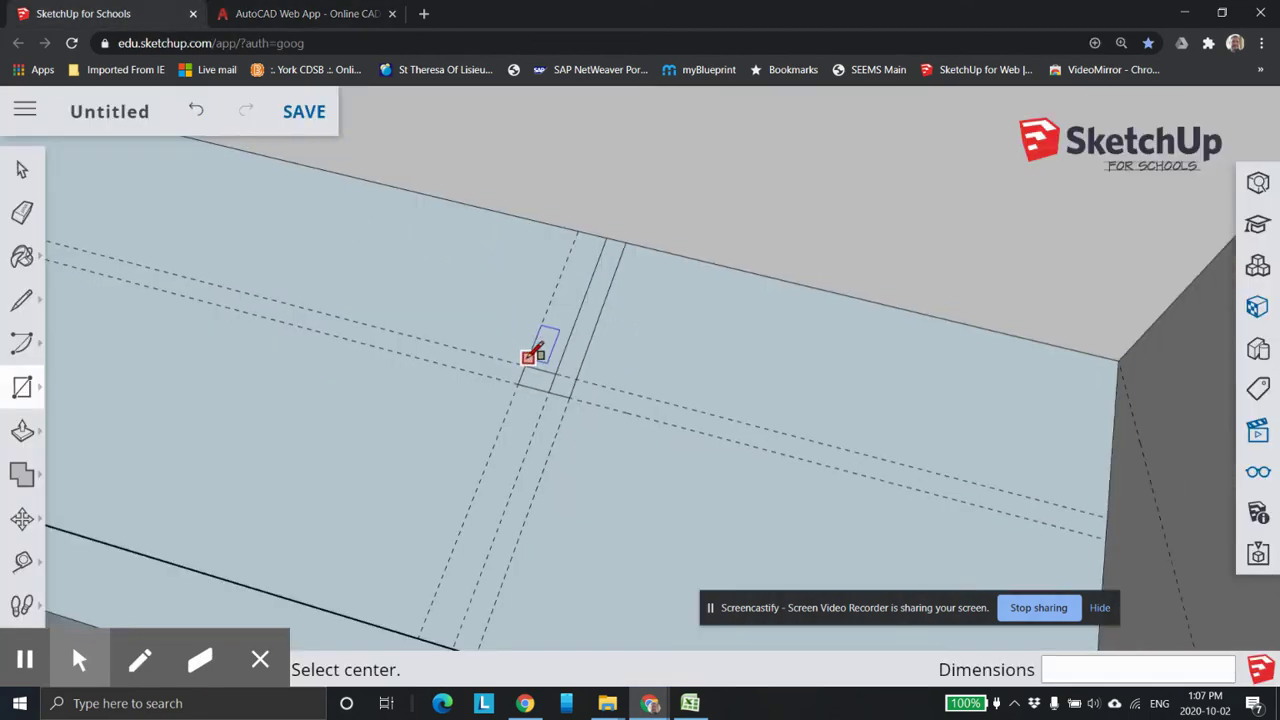
pyautogui.click(298, 14)
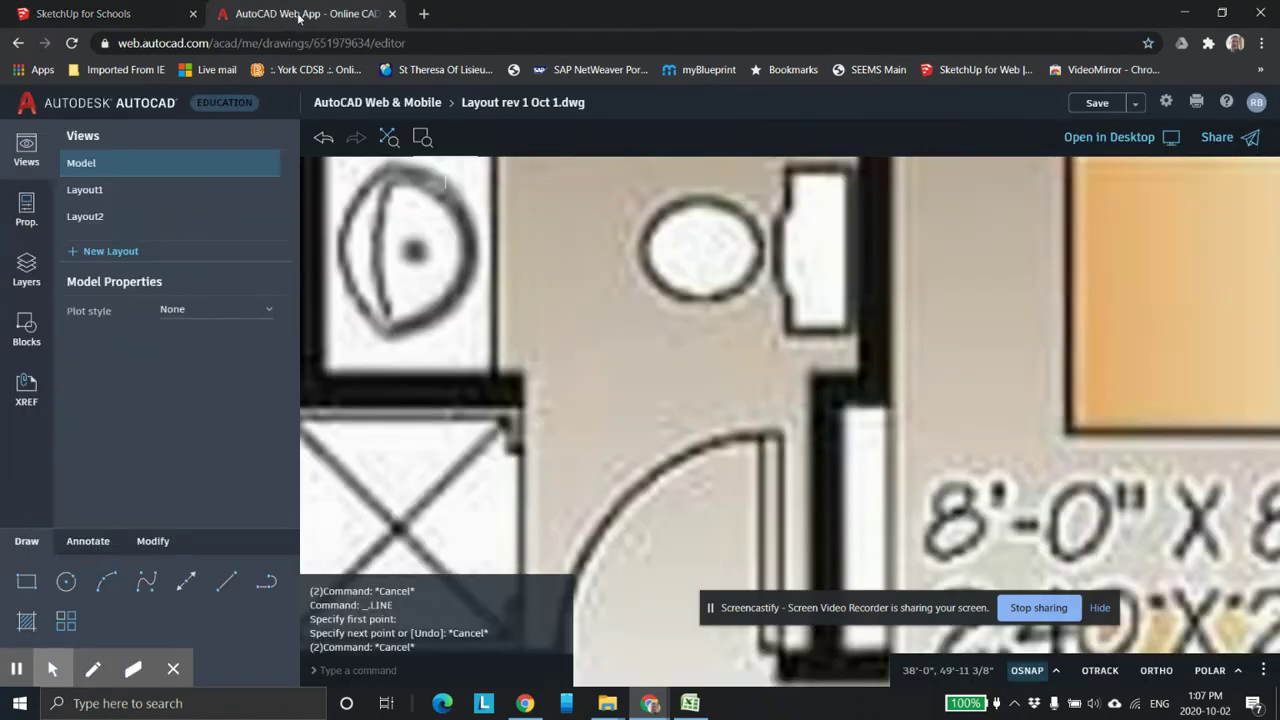
pyautogui.scroll(-5, 543, 271)
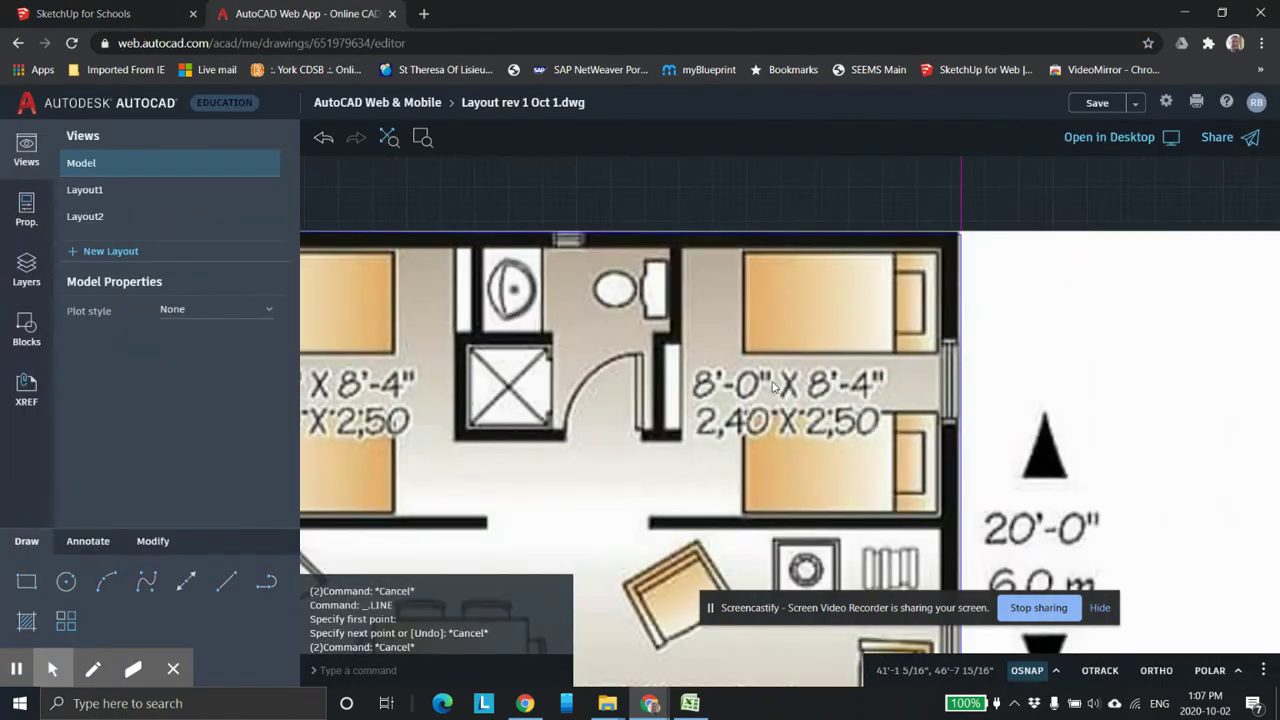
pyautogui.moveTo(648, 372); pyautogui.dragTo(751, 337, button='middle')
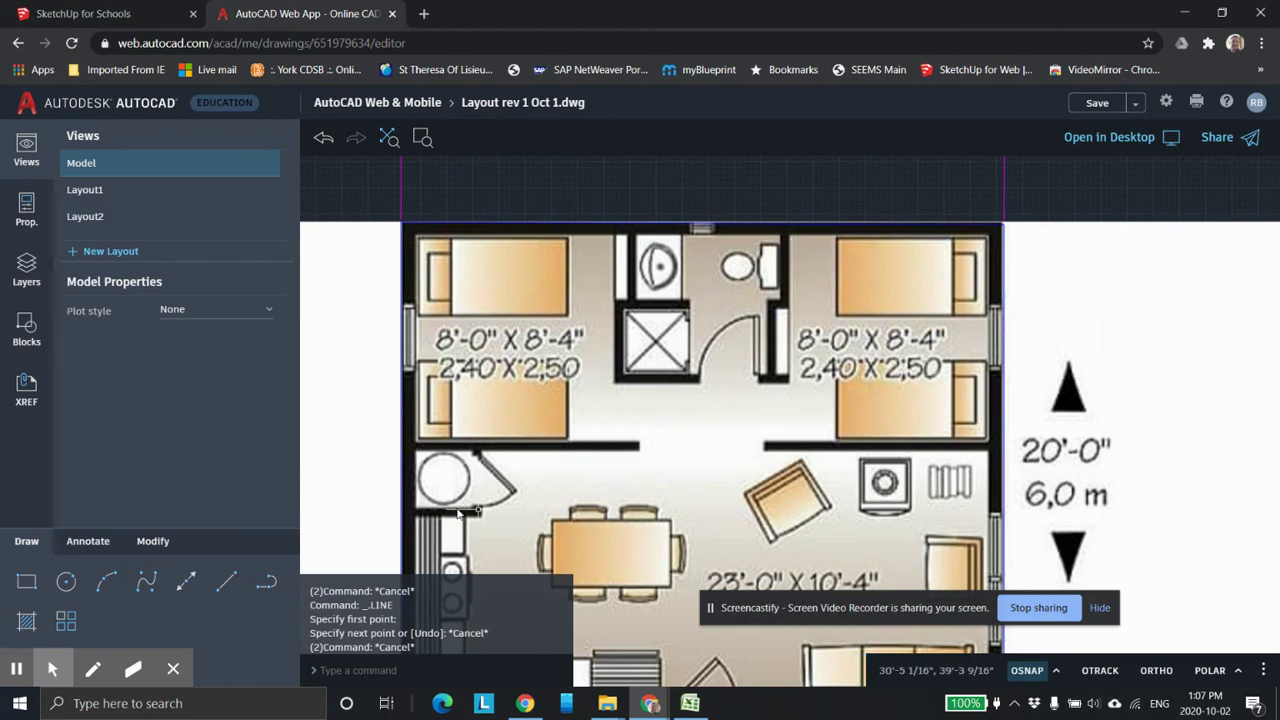
pyautogui.scroll(-1, 735, 438)
pyautogui.scroll(-1, 735, 438)
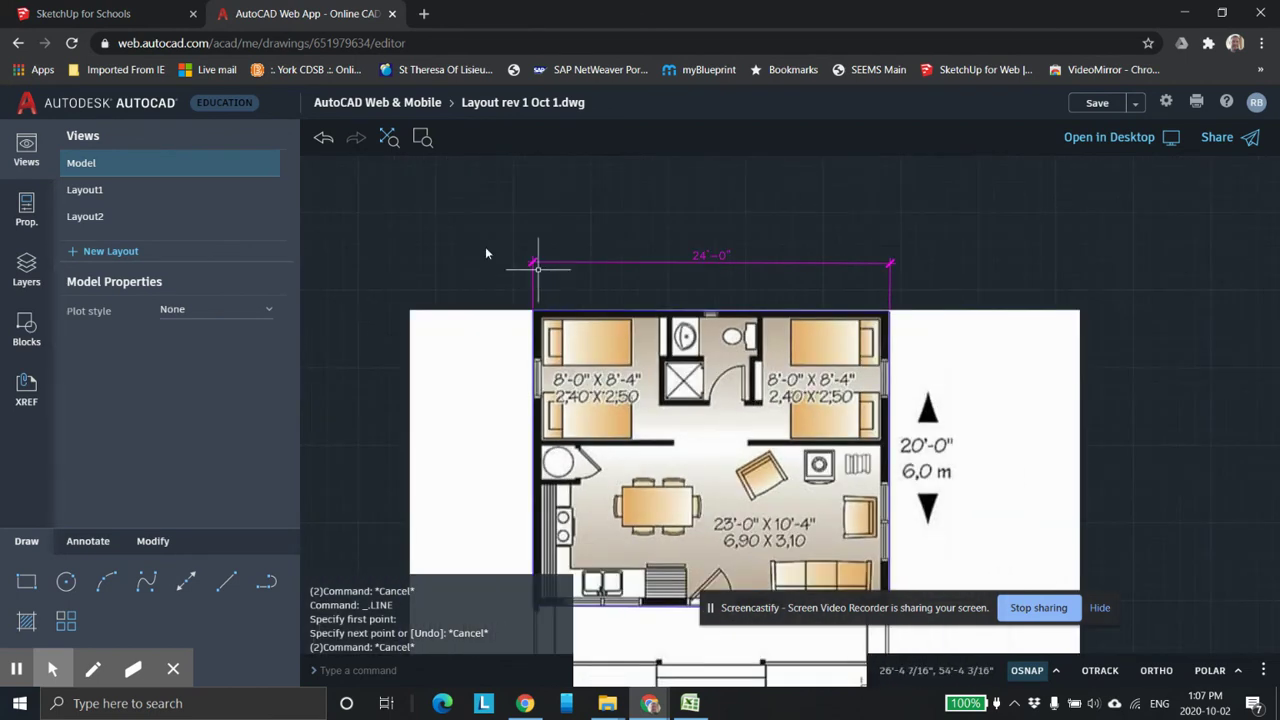
# - In SketchUp, draw a rectangle about 2' 3" by 6" from the jog's outer corner away from the rear wall
pyautogui.click(155, 17)
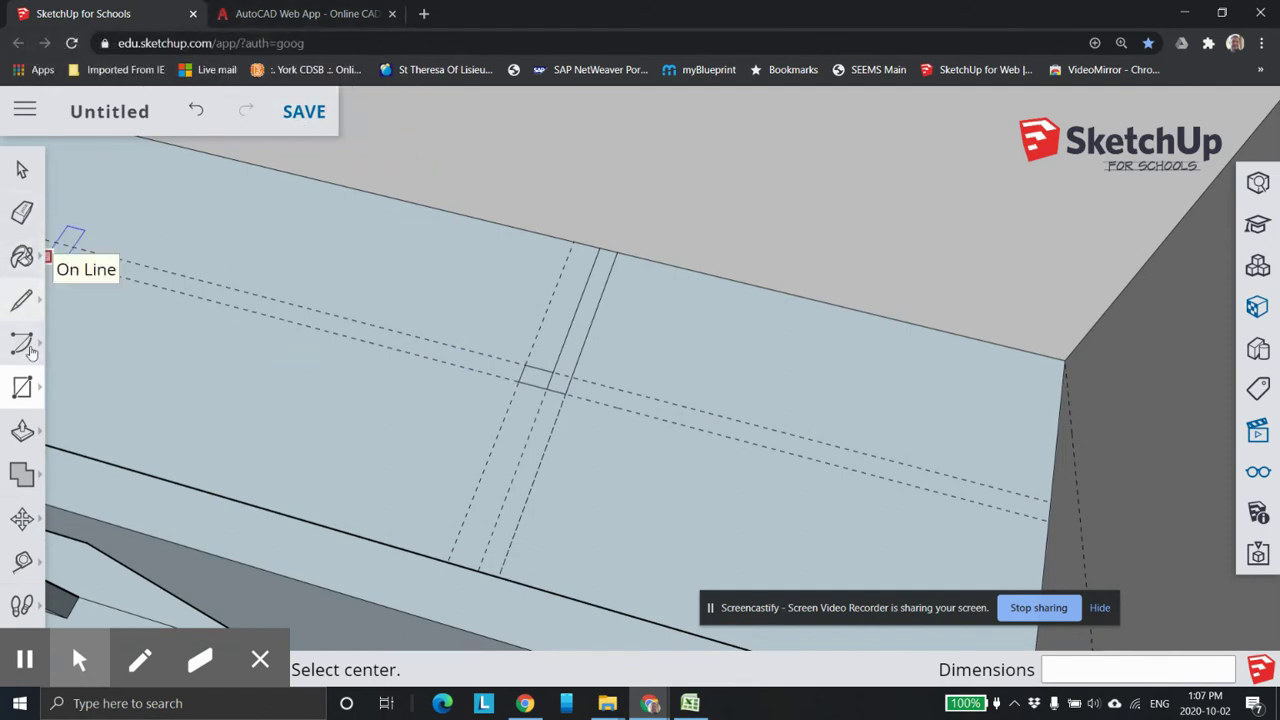
pyautogui.click(518, 381)
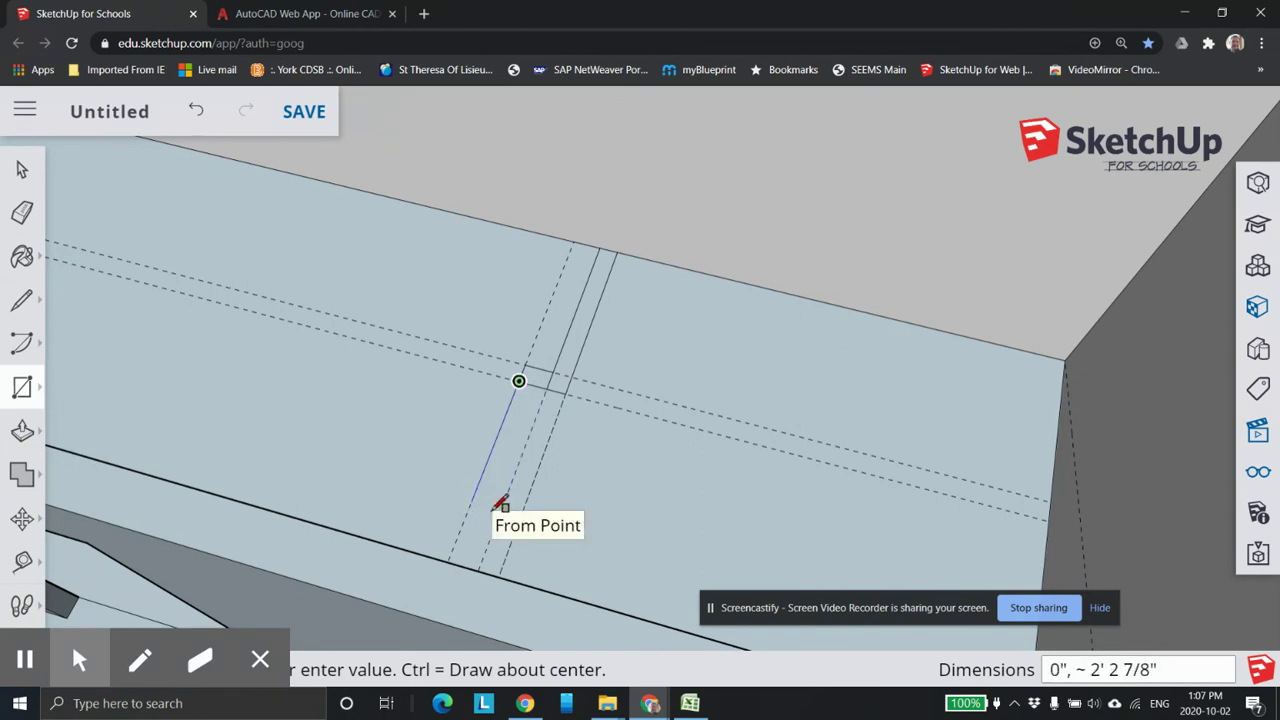
pyautogui.click(500, 507)
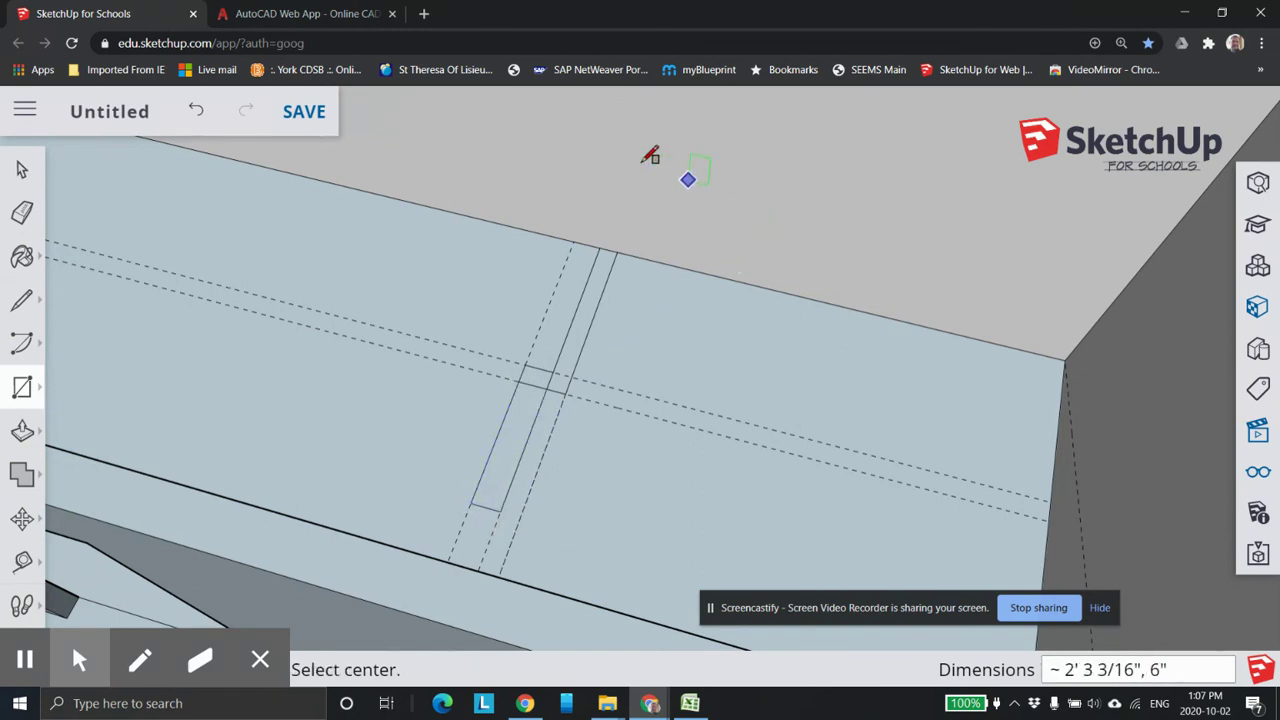
# - Push/Pull the partition sections on both sides of the jog up to a height of 9'
pyautogui.click(25, 428)
pyautogui.click(520, 430)
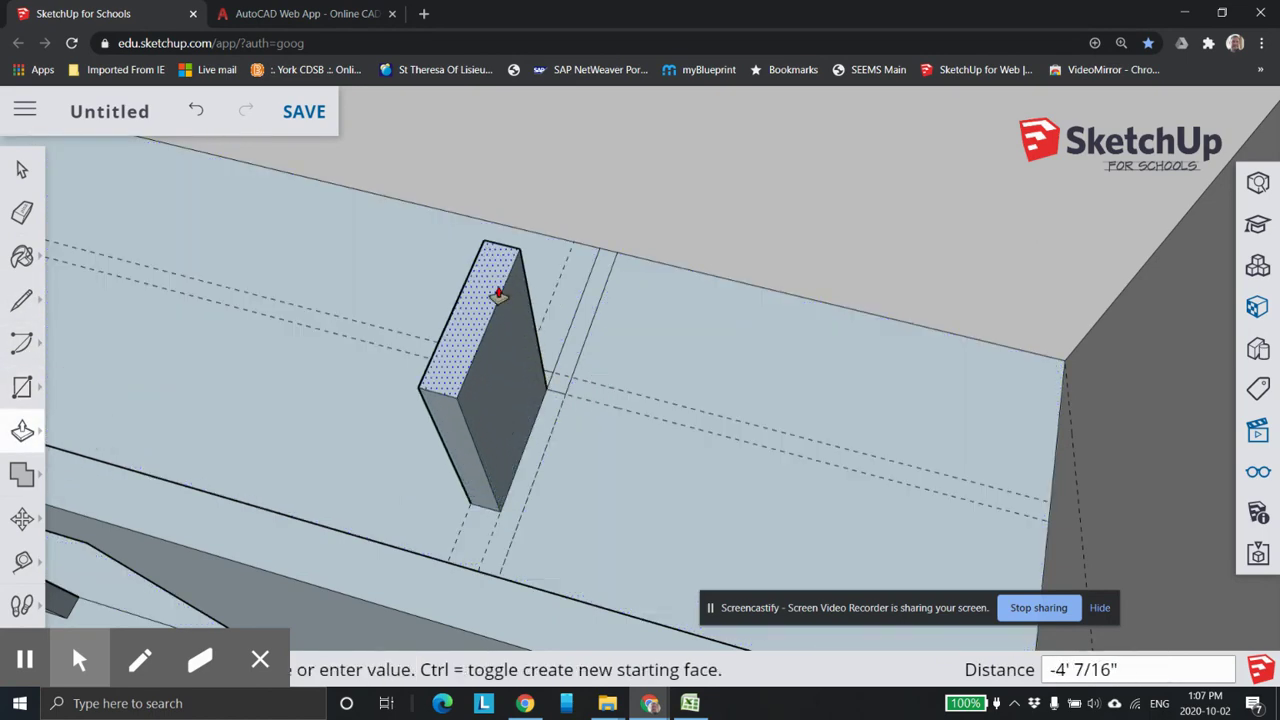
pyautogui.write("9'")
pyautogui.press('Return')
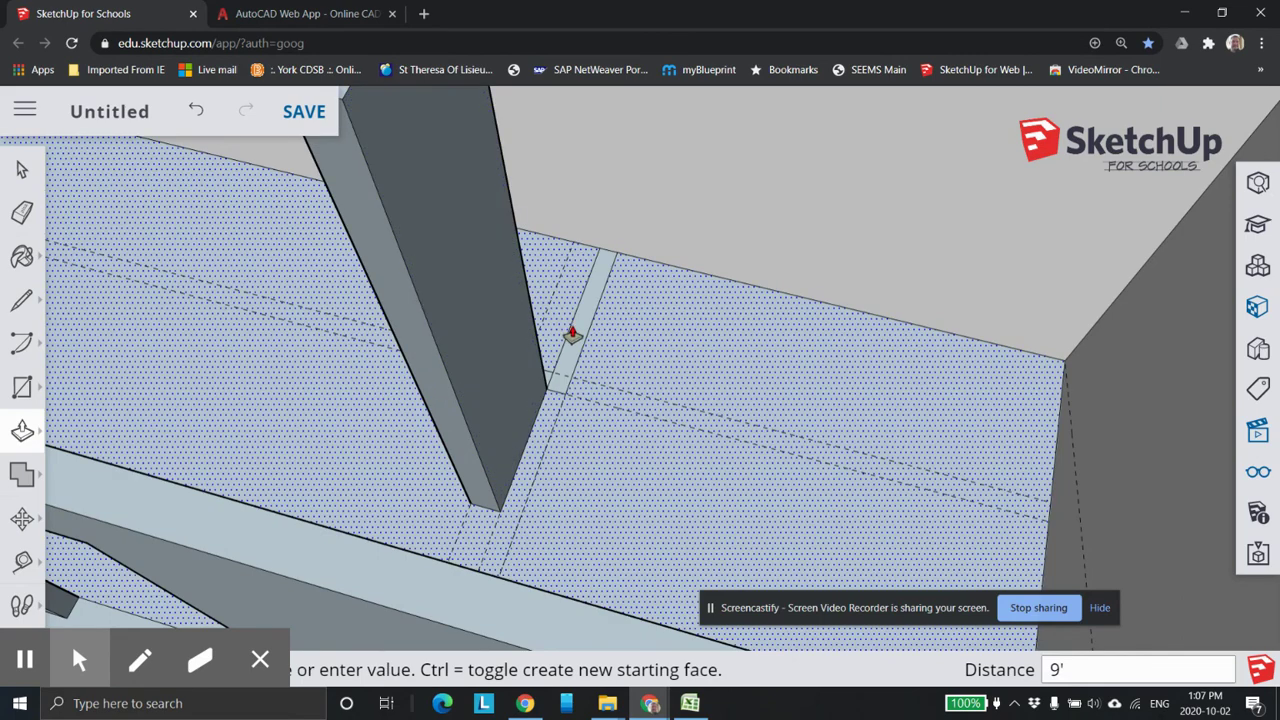
pyautogui.click(565, 357)
pyautogui.write('9')
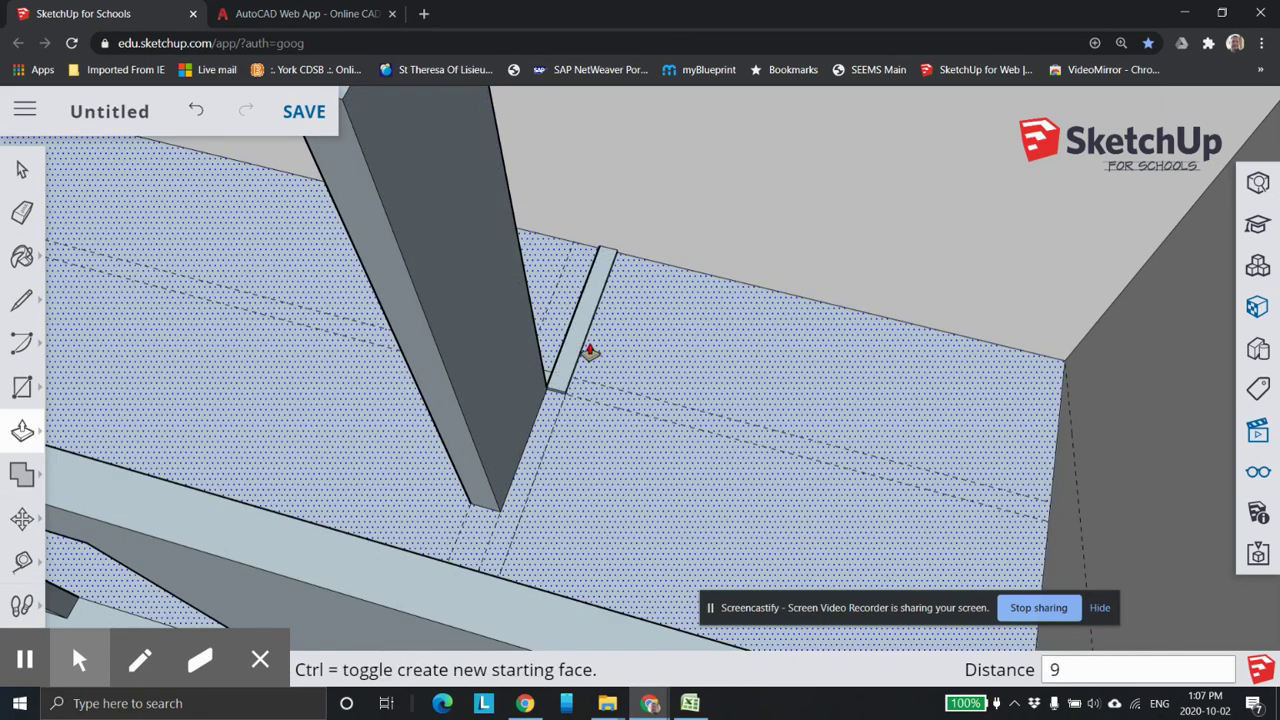
pyautogui.write("'")
pyautogui.press('Return')
# - Raise the small remaining jog footprint between the two partition sections flush with their top edges
pyautogui.moveTo(603, 420); pyautogui.dragTo(868, 468, button='middle')
pyautogui.moveTo(485, 415); pyautogui.dragTo(533, 441, button='middle')
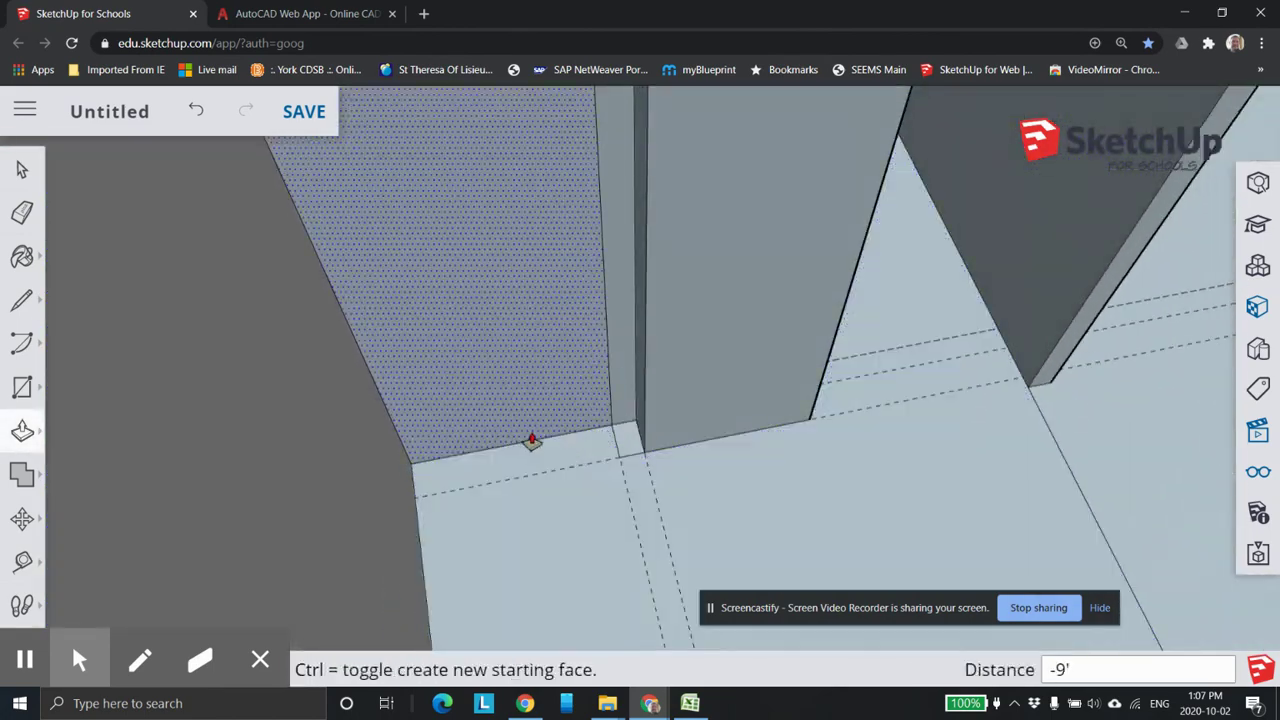
pyautogui.click(630, 442)
pyautogui.scroll(-5, 605, 262)
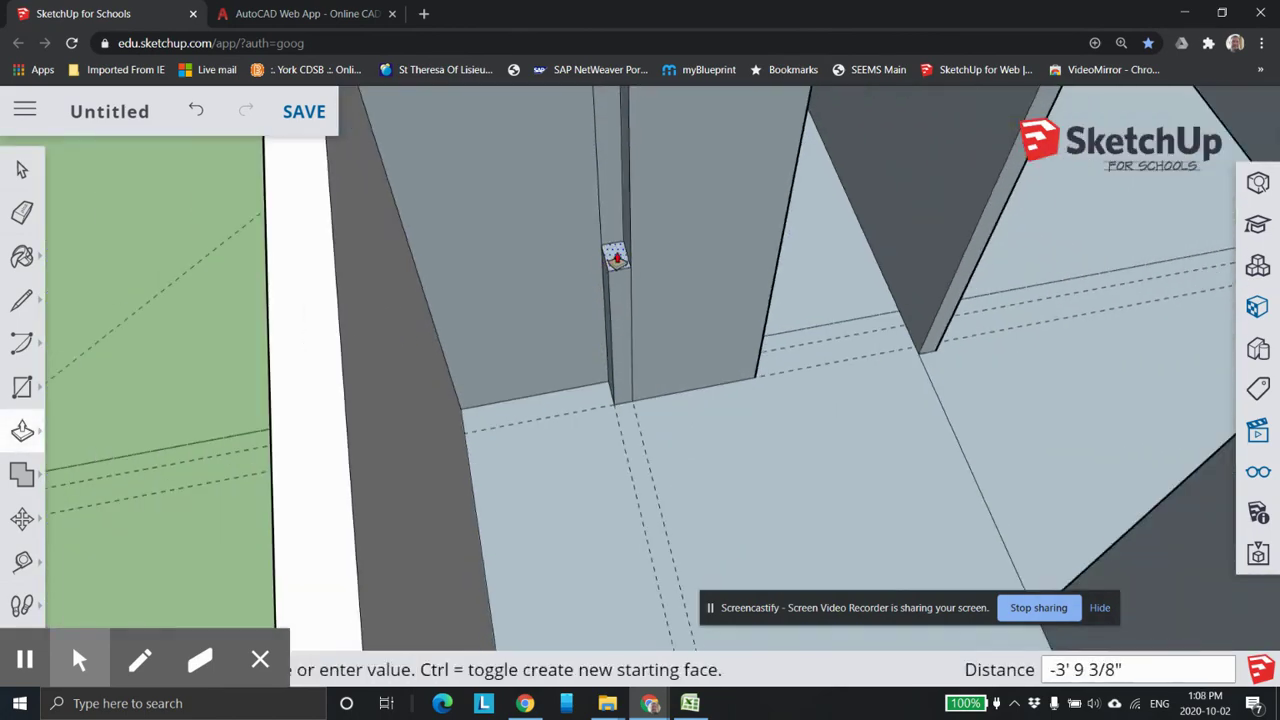
pyautogui.click(662, 112)
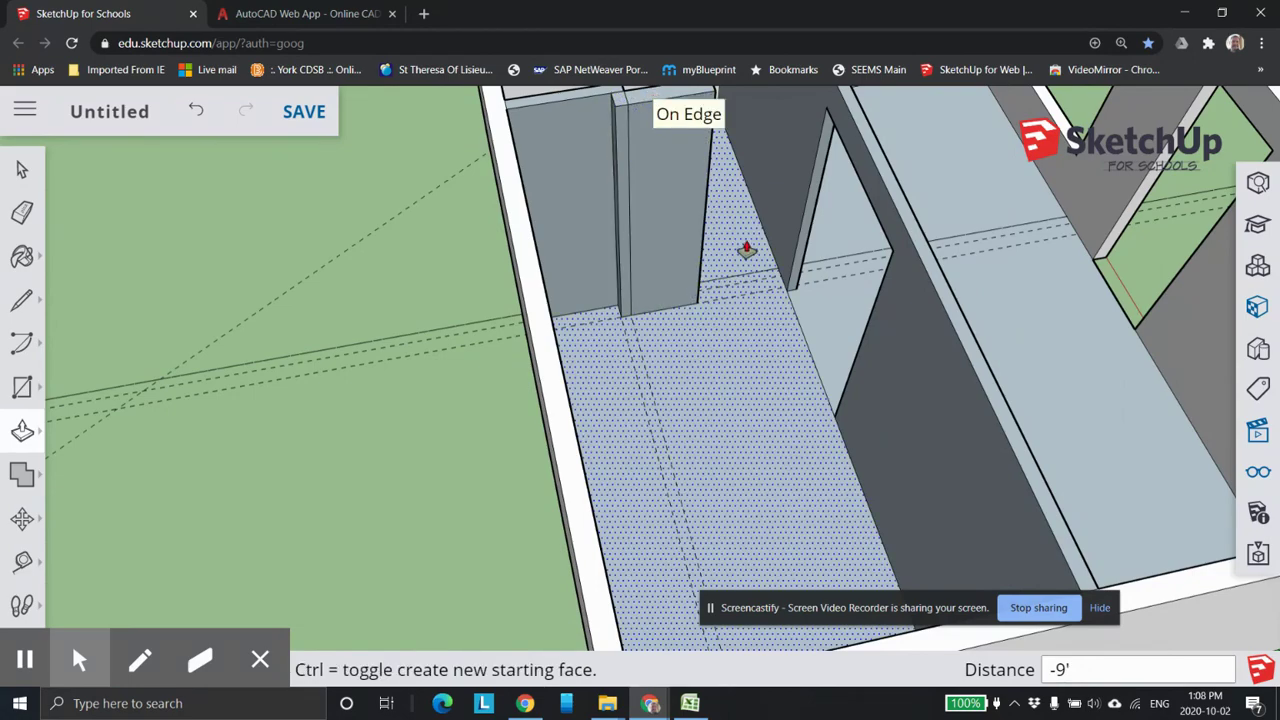
# - Examine the raised jogged partition and the cabin's interior layout from several angles
pyautogui.scroll(3, 602, 376)
pyautogui.moveTo(775, 422); pyautogui.dragTo(1023, 397, button='middle')
pyautogui.moveTo(871, 389)
pyautogui.mouseDown(button='middle')
pyautogui.moveTo(829, 309)
pyautogui.moveTo(606, 243)
pyautogui.moveTo(587, 264)
pyautogui.mouseUp(button='middle')
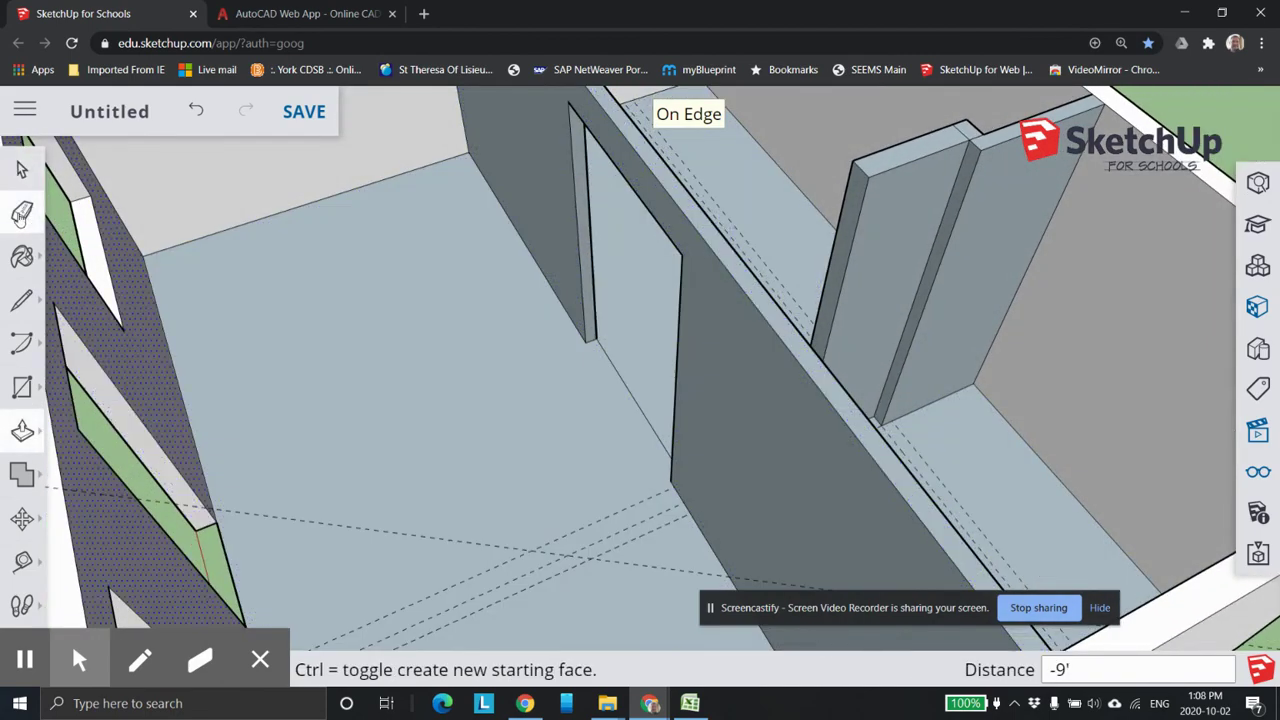
pyautogui.click(21, 216)
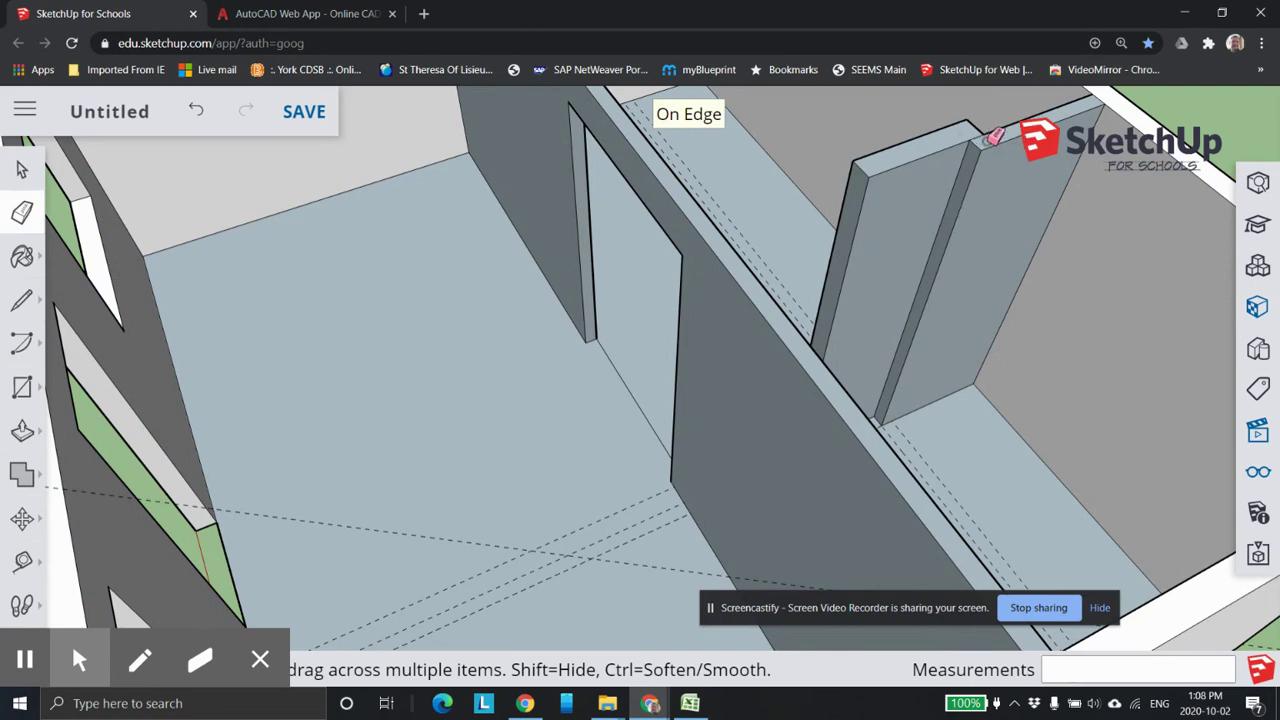
pyautogui.scroll(2, 985, 138)
pyautogui.moveTo(958, 180); pyautogui.dragTo(889, 366, button='middle')
pyautogui.scroll(3, 697, 158)
pyautogui.moveTo(697, 158)
pyautogui.mouseDown(button='middle')
pyautogui.moveTo(969, 180)
pyautogui.moveTo(591, 163)
pyautogui.moveTo(778, 72)
pyautogui.moveTo(520, 263)
pyautogui.moveTo(534, 289)
pyautogui.moveTo(408, 208)
pyautogui.mouseUp(button='middle')
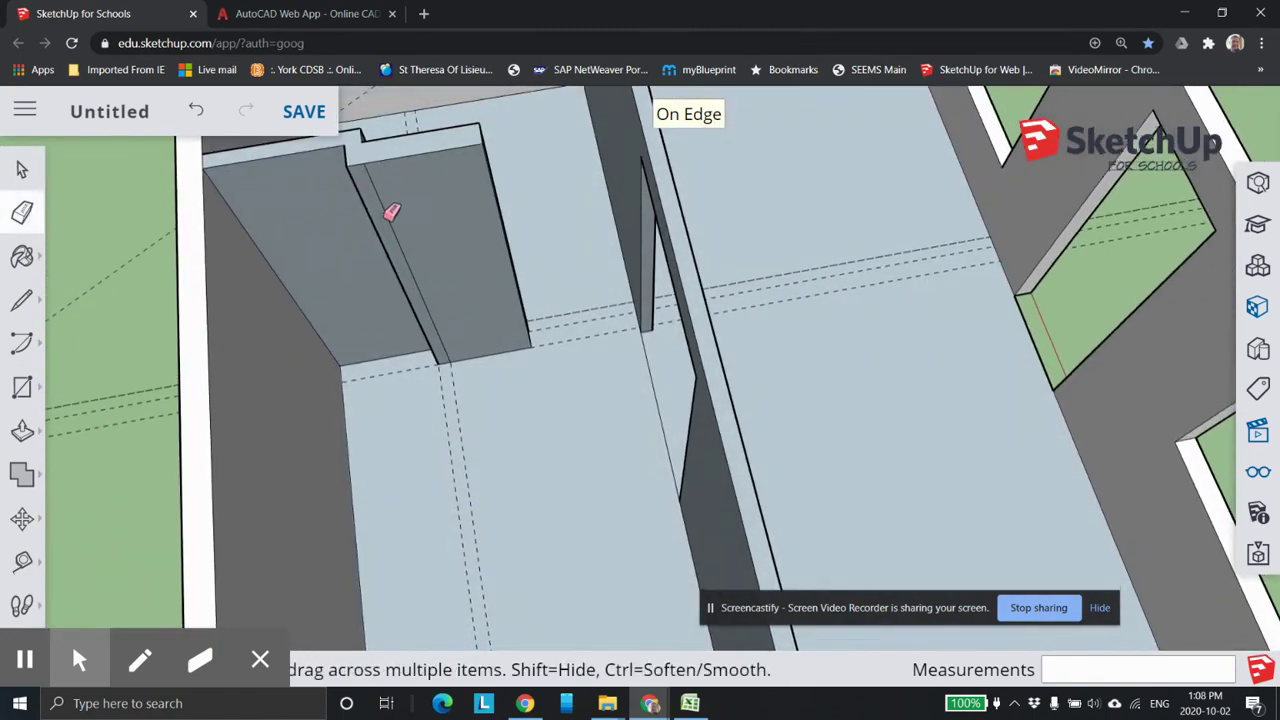
pyautogui.scroll(-5, 431, 249)
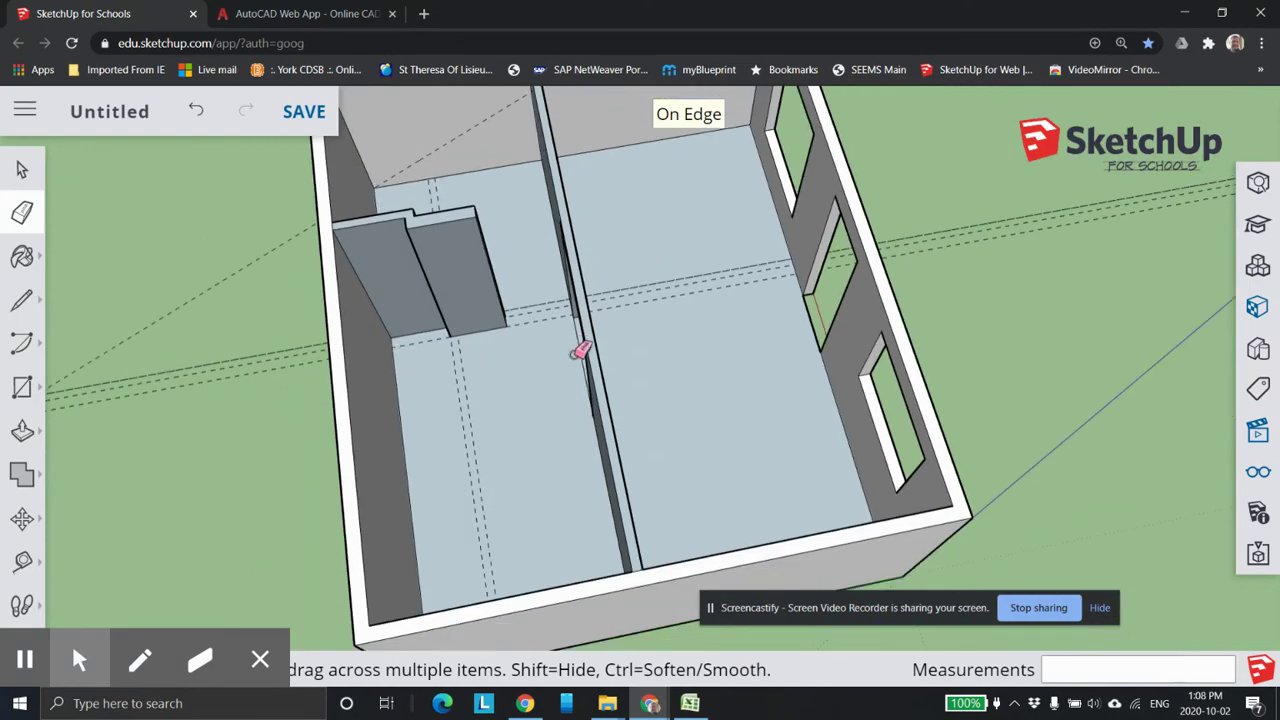
pyautogui.moveTo(703, 361)
pyautogui.mouseDown(button='middle')
pyautogui.moveTo(660, 450)
pyautogui.moveTo(289, 346)
pyautogui.moveTo(831, 361)
pyautogui.moveTo(846, 333)
pyautogui.mouseUp(button='middle')
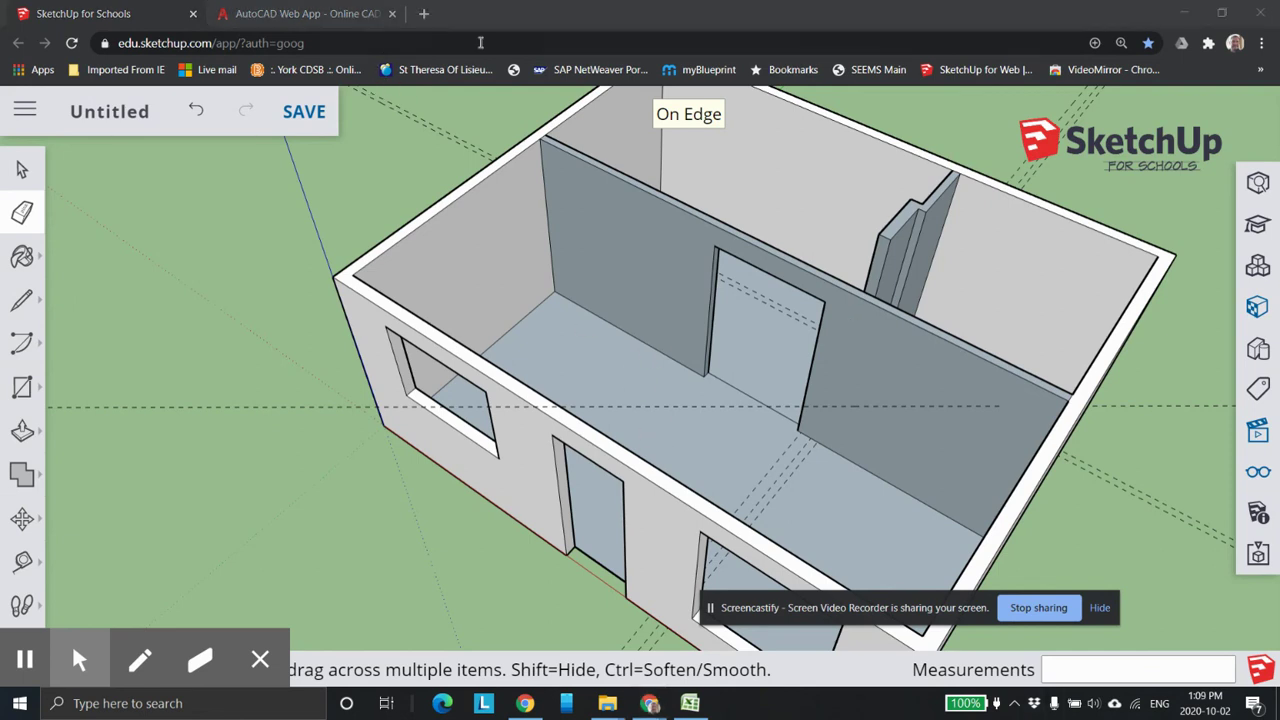
pyautogui.click(1211, 44)
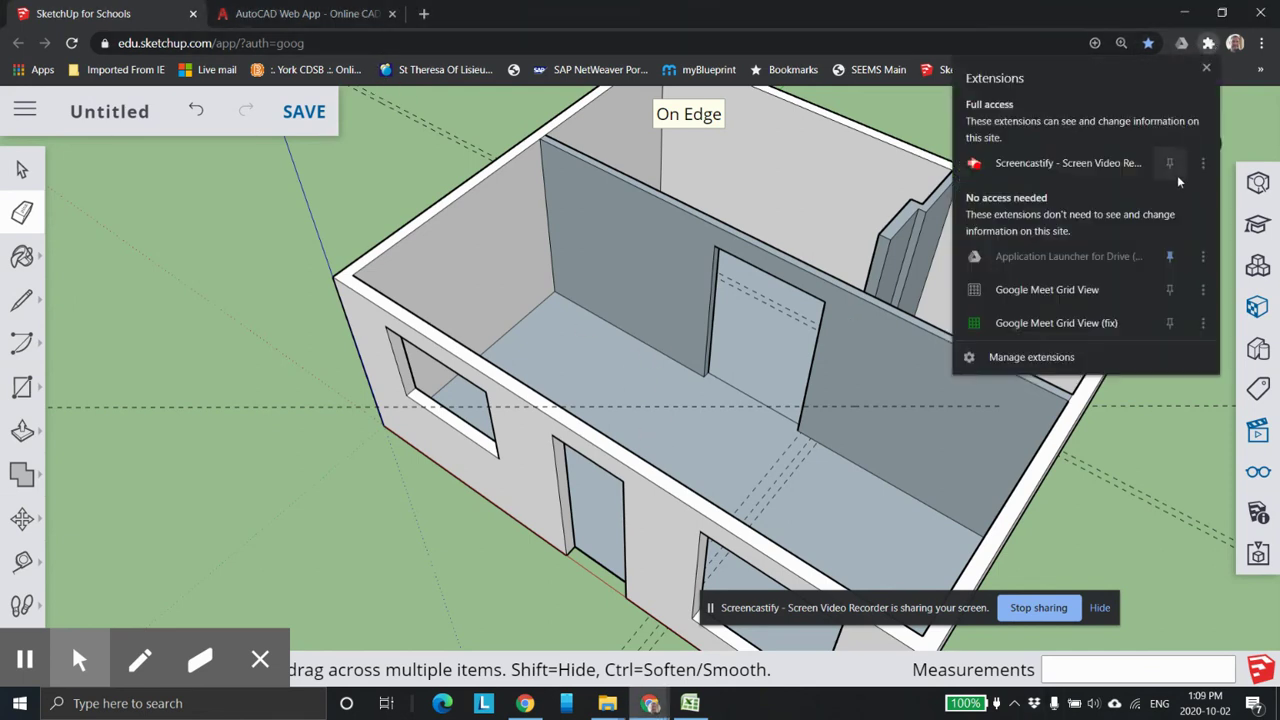
pyautogui.click(1044, 170)
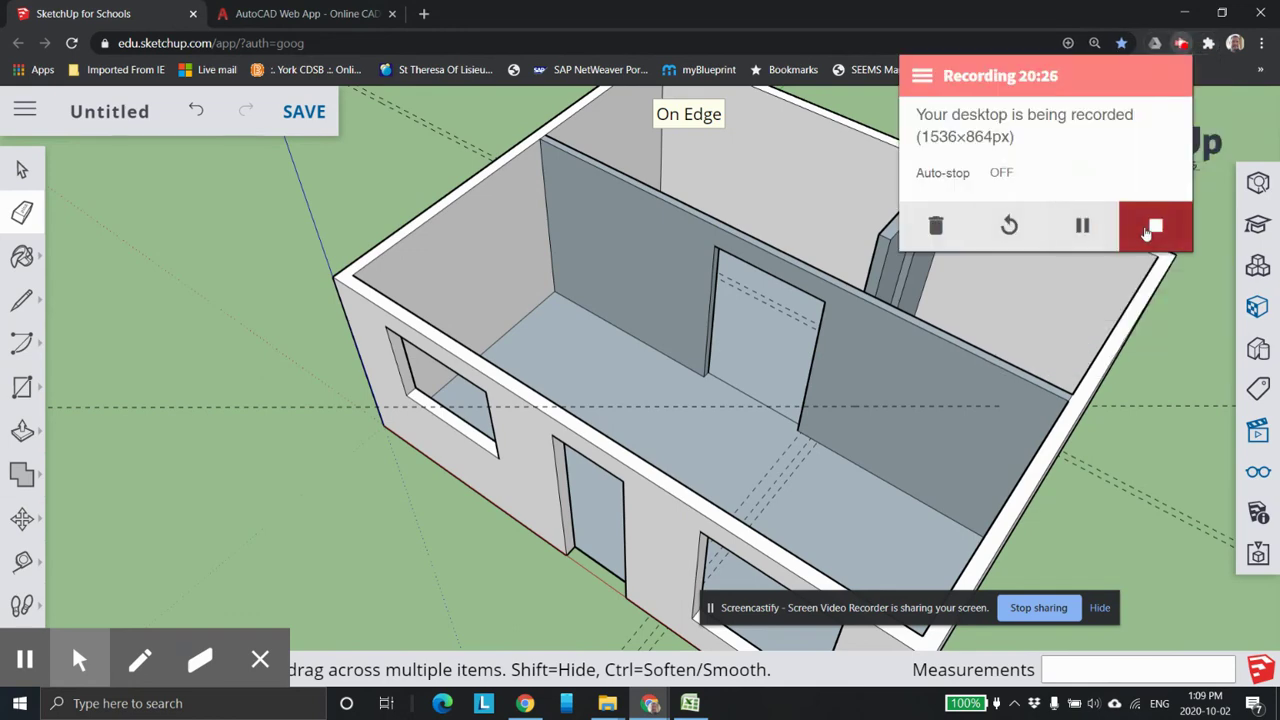